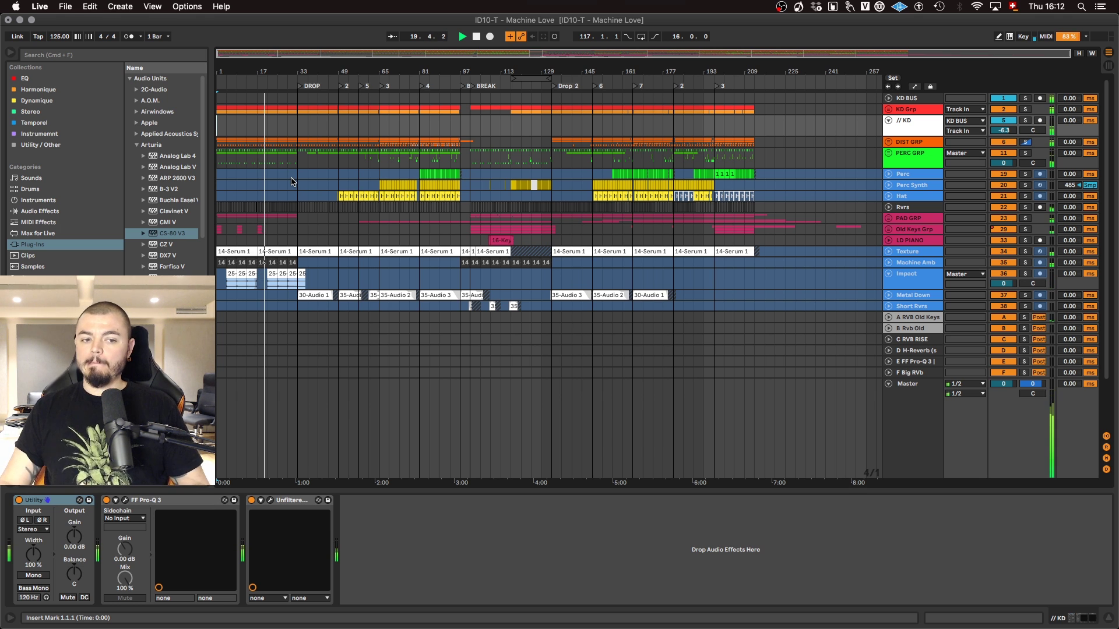
# Step: Show the device chains of the Master, KD Grp, KD BUS and // KD tracks in turn
pyautogui.click(904, 411)
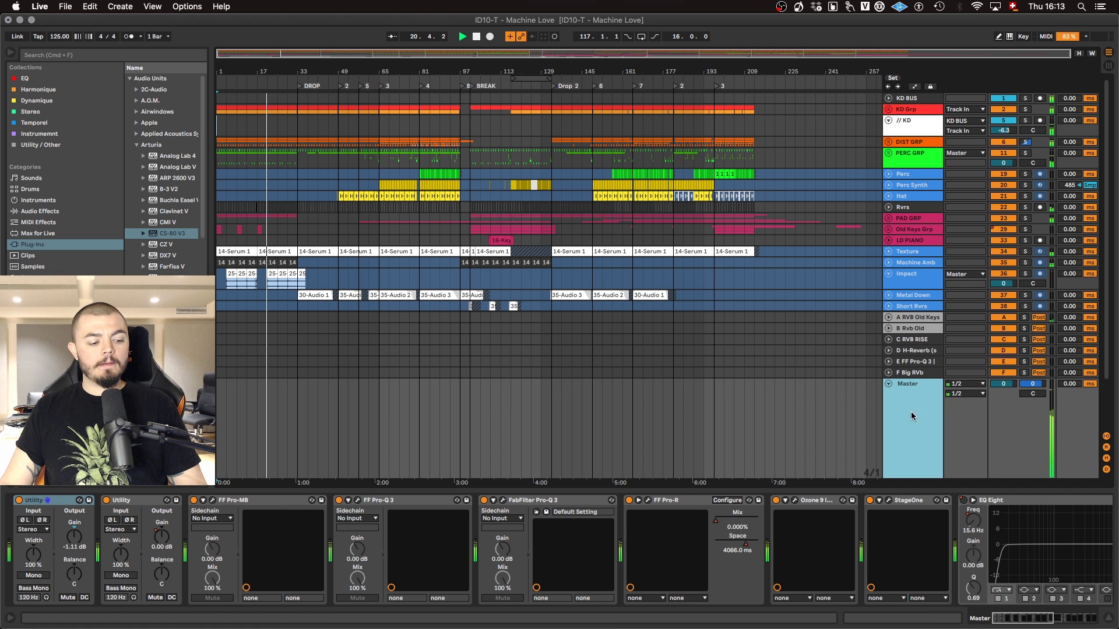
pyautogui.hscroll(10, 793, 553)
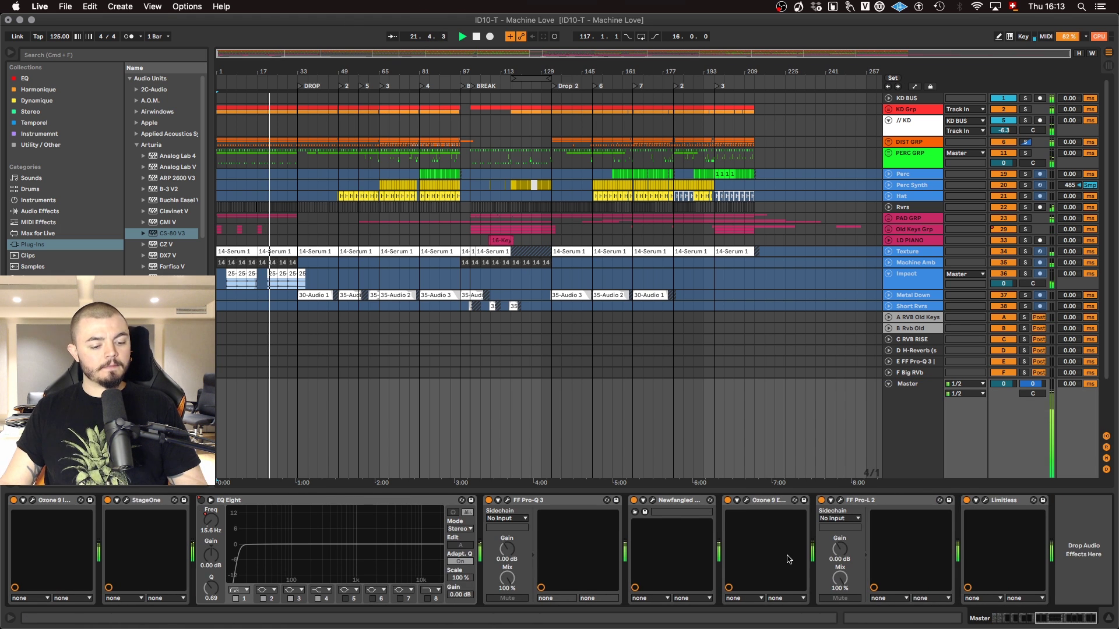
pyautogui.click(926, 111)
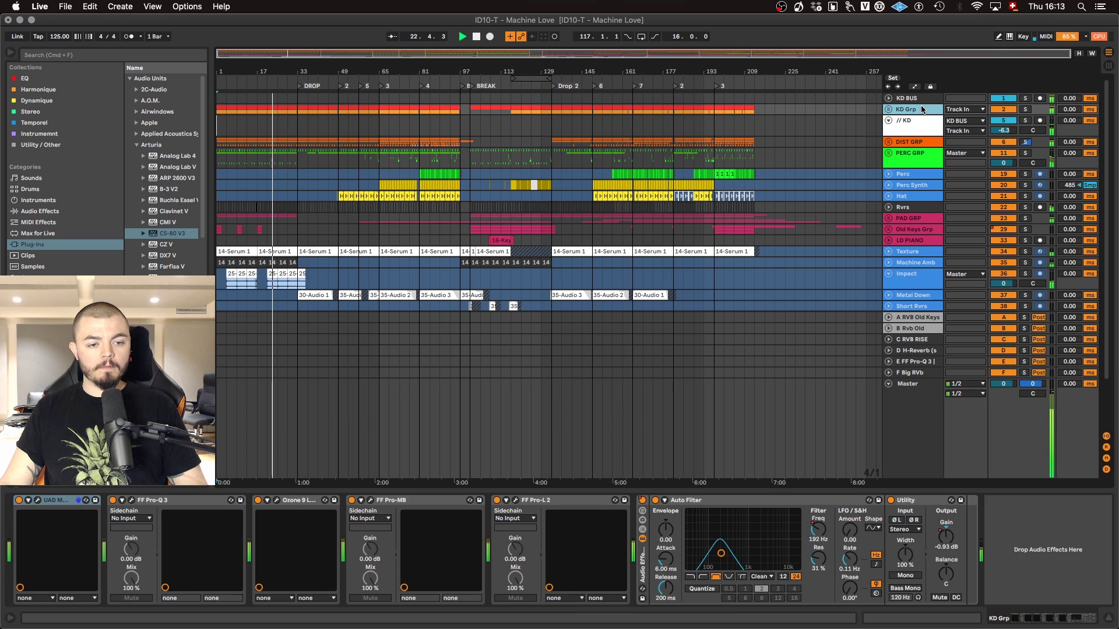
pyautogui.click(921, 101)
pyautogui.click(920, 111)
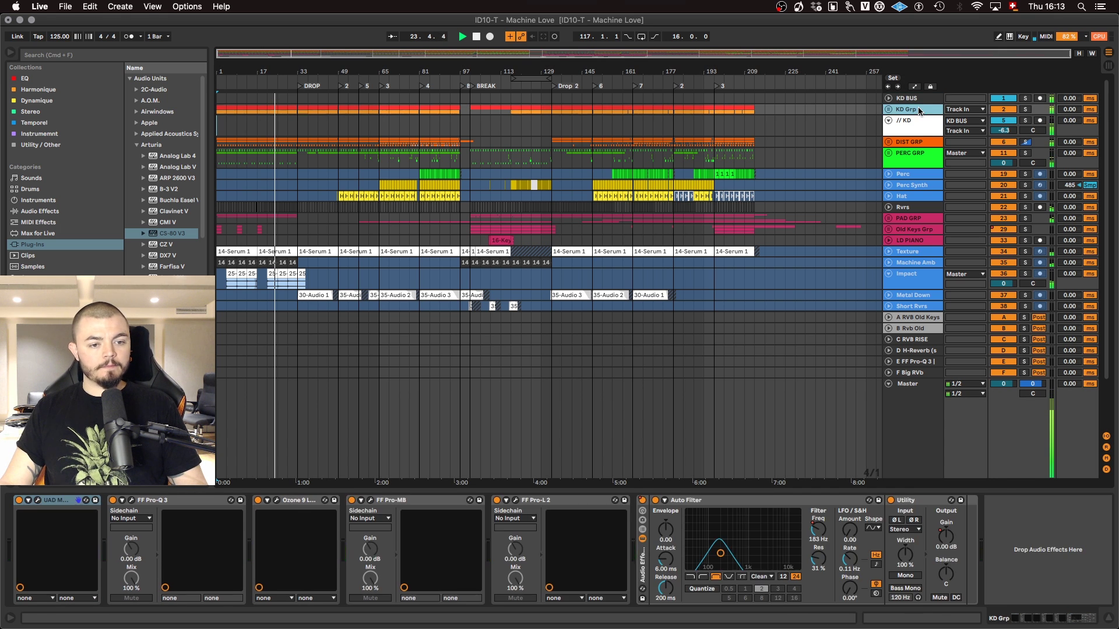
pyautogui.click(920, 133)
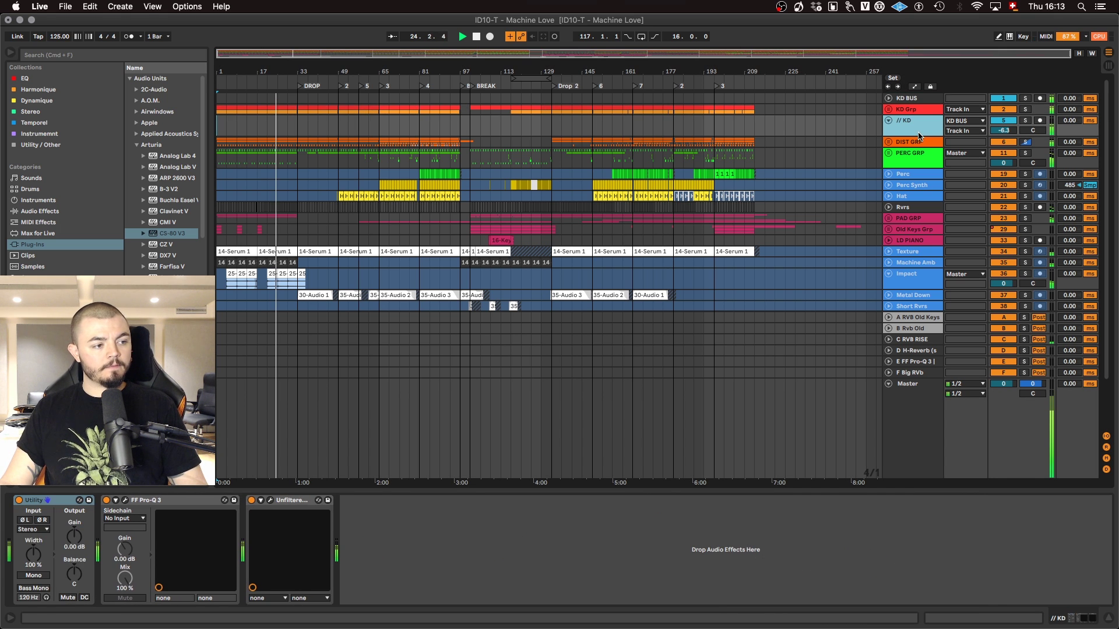
# Step: Unfold the KD Grp and look over the full track list of the arrangement
pyautogui.click(888, 109)
pyautogui.scroll(-2, 893, 255)
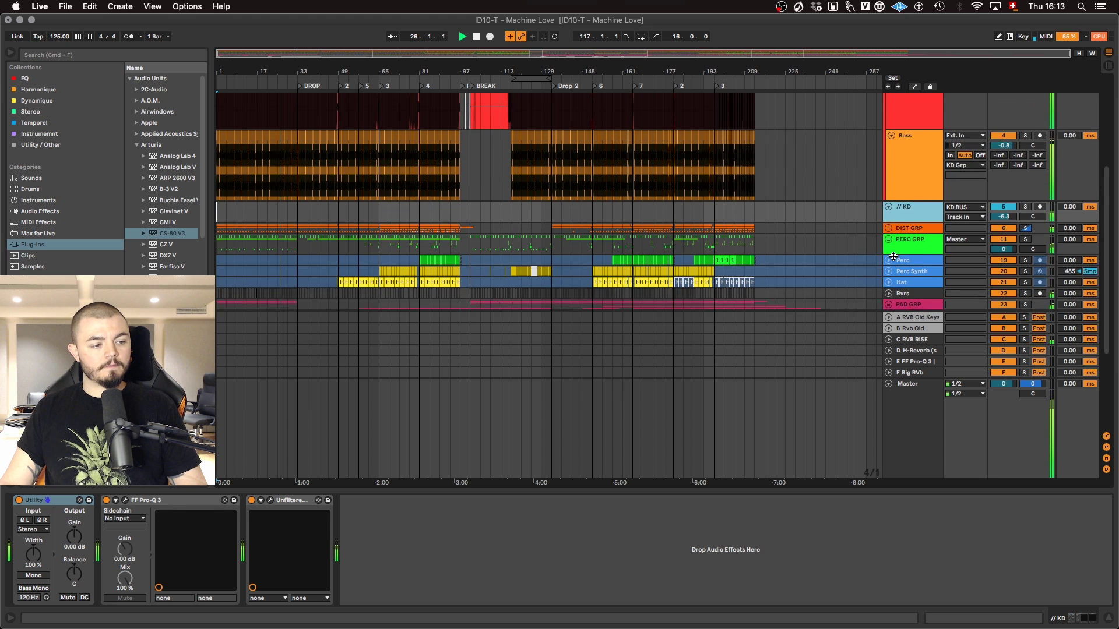
pyautogui.scroll(-5, 893, 255)
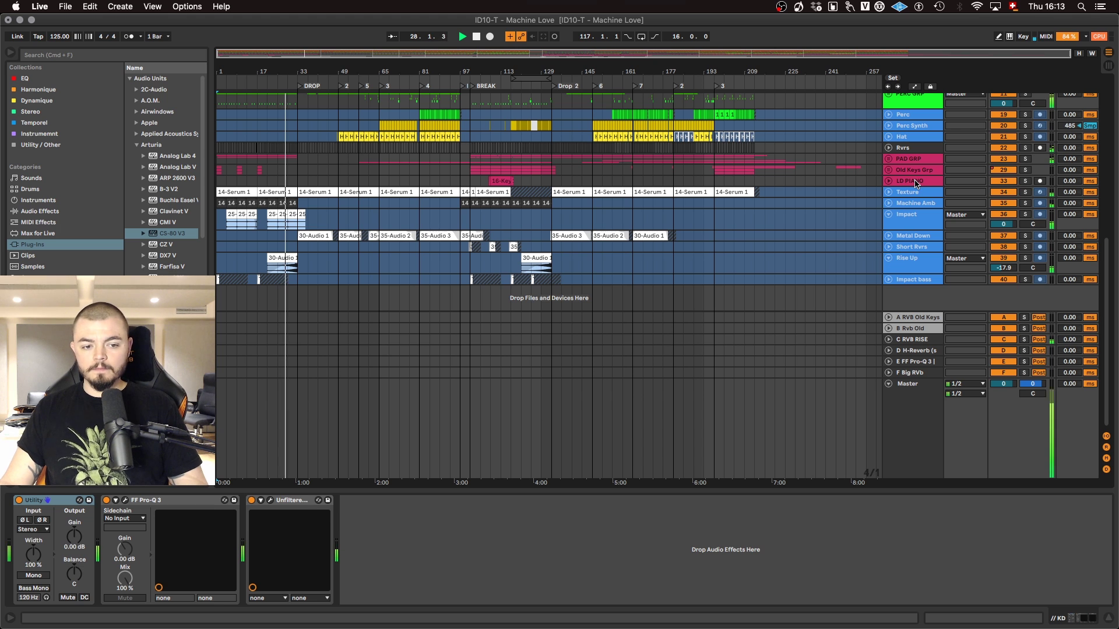
pyautogui.scroll(7, 914, 202)
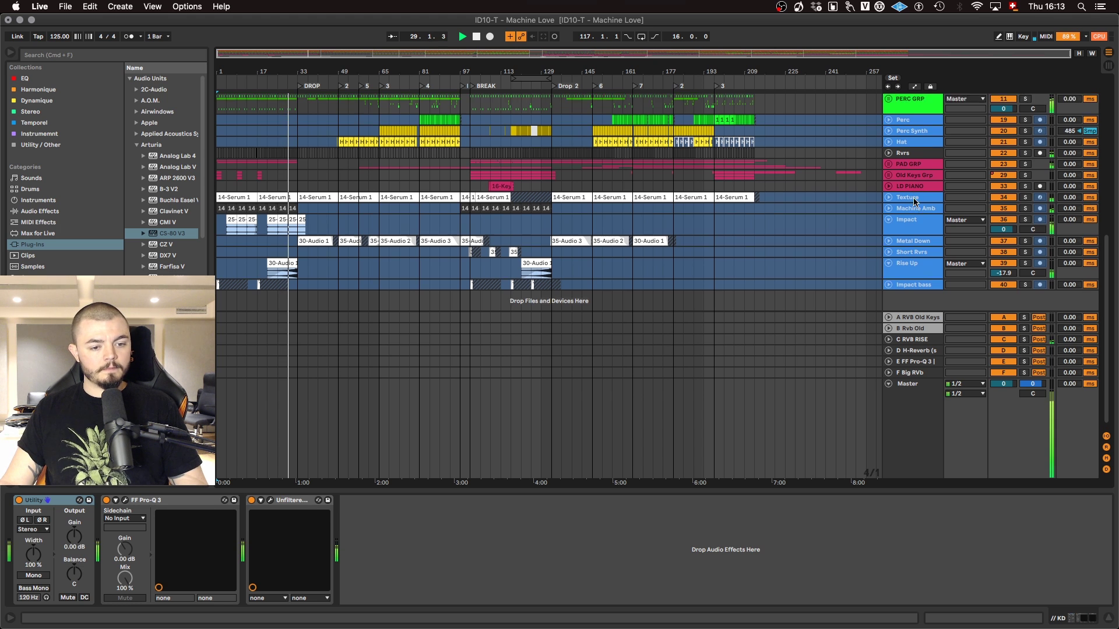
pyautogui.scroll(2, 914, 202)
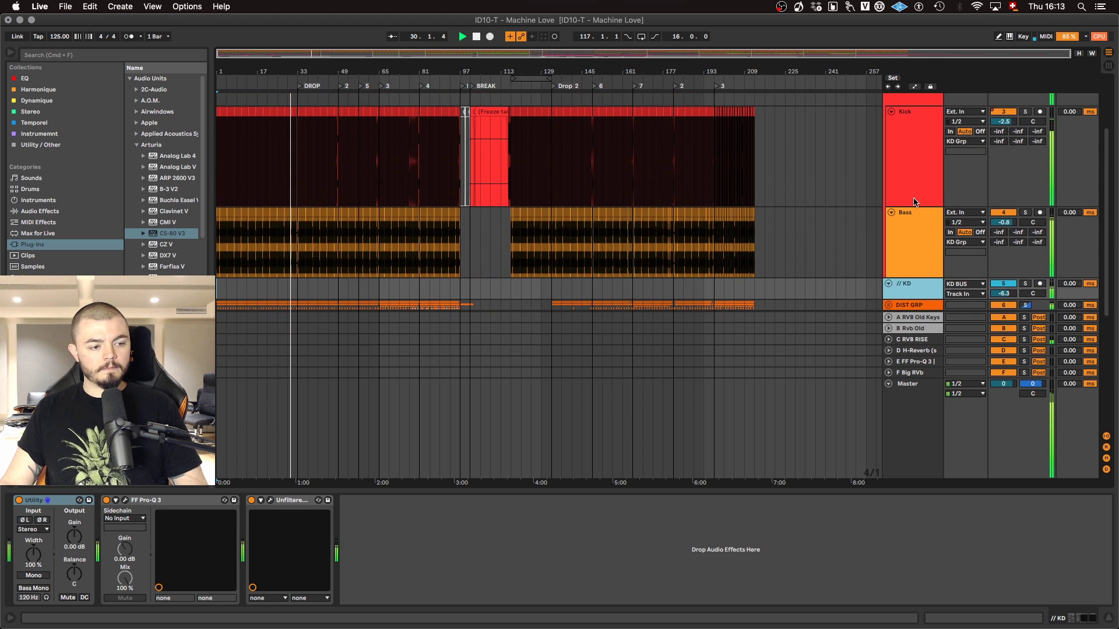
# Step: Examine the Kick and Bass clips around the DROP marker up close, with playback Follow turned on
pyautogui.scroll(5, 315, 183)
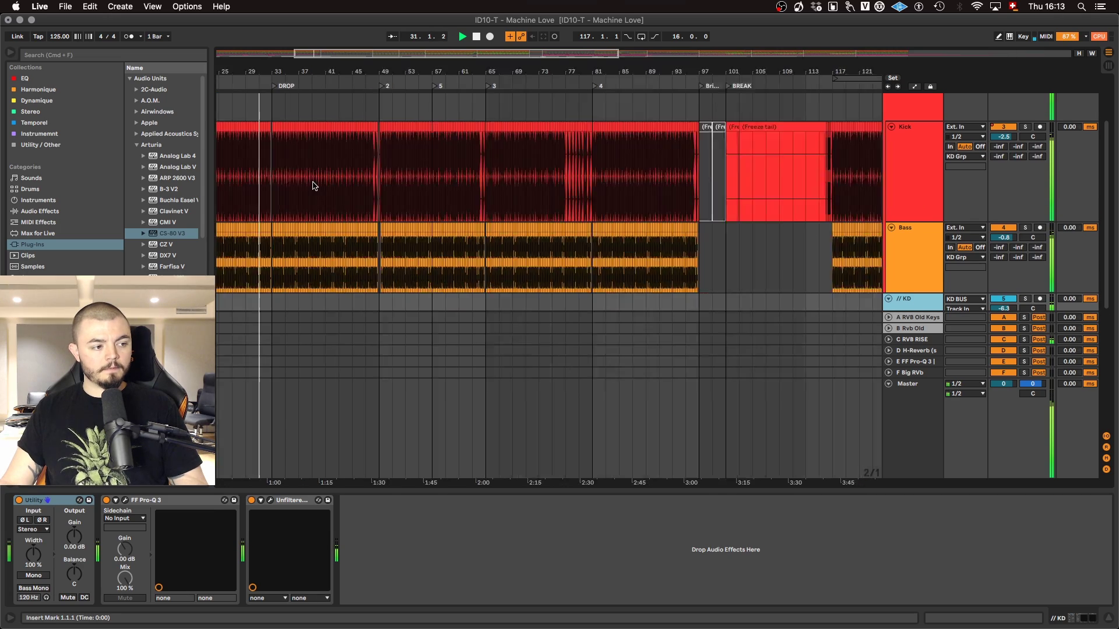
pyautogui.scroll(8, 261, 212)
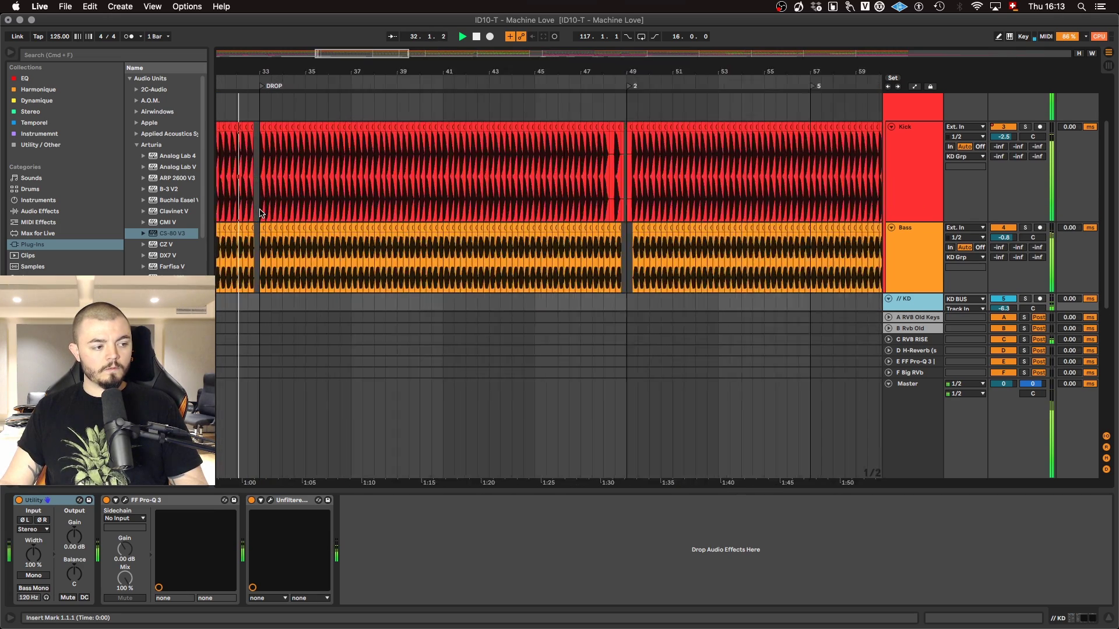
pyautogui.press('super+f')
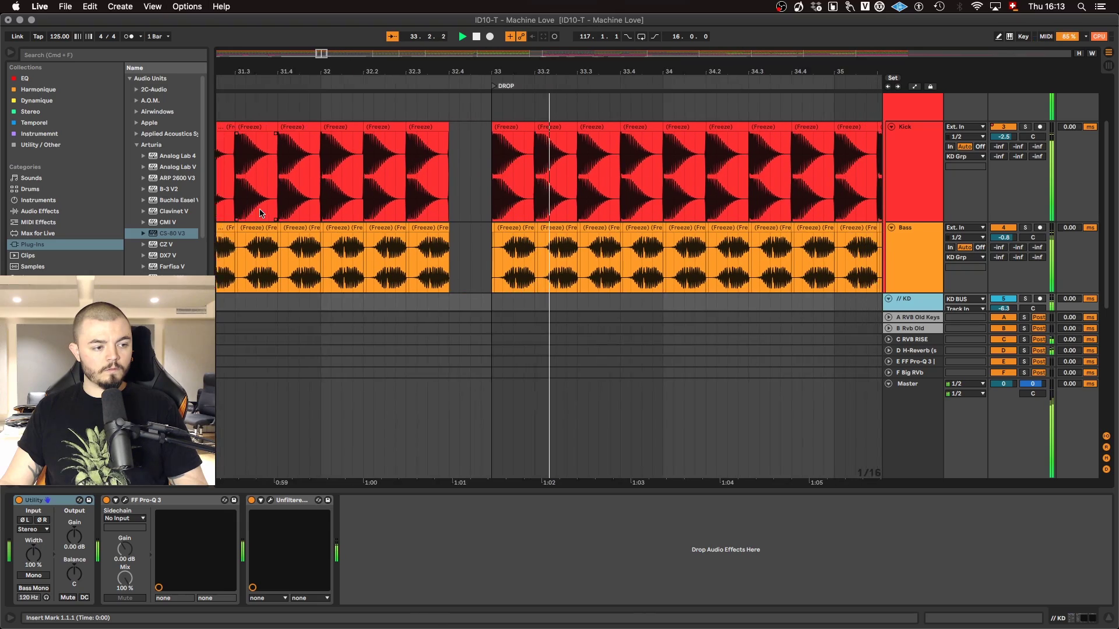
pyautogui.scroll(-5, 722, 225)
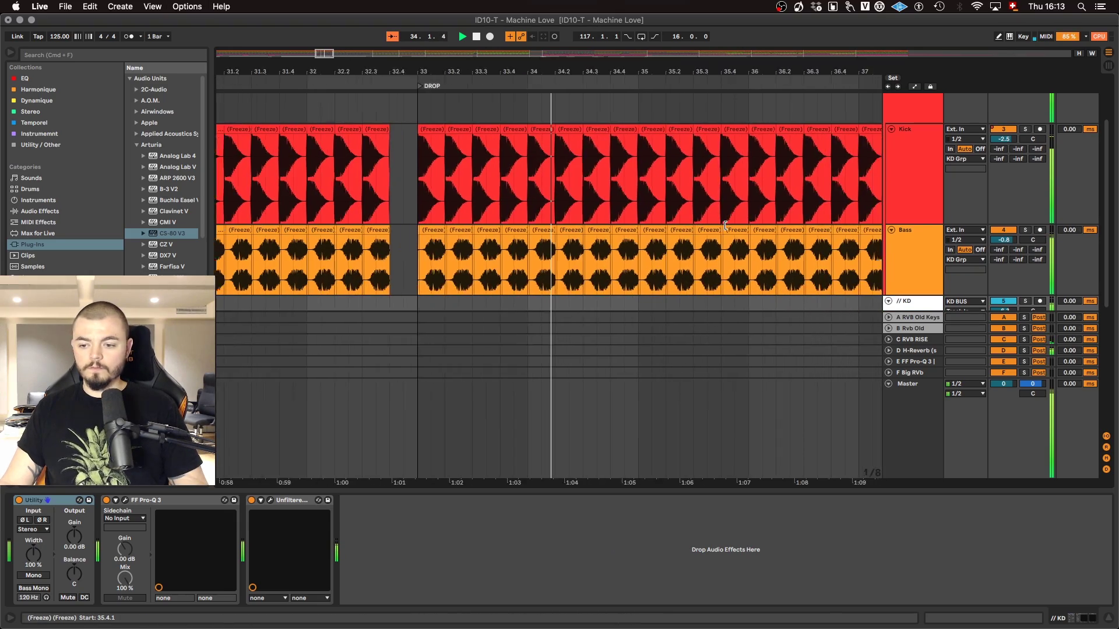
pyautogui.scroll(-4, 725, 225)
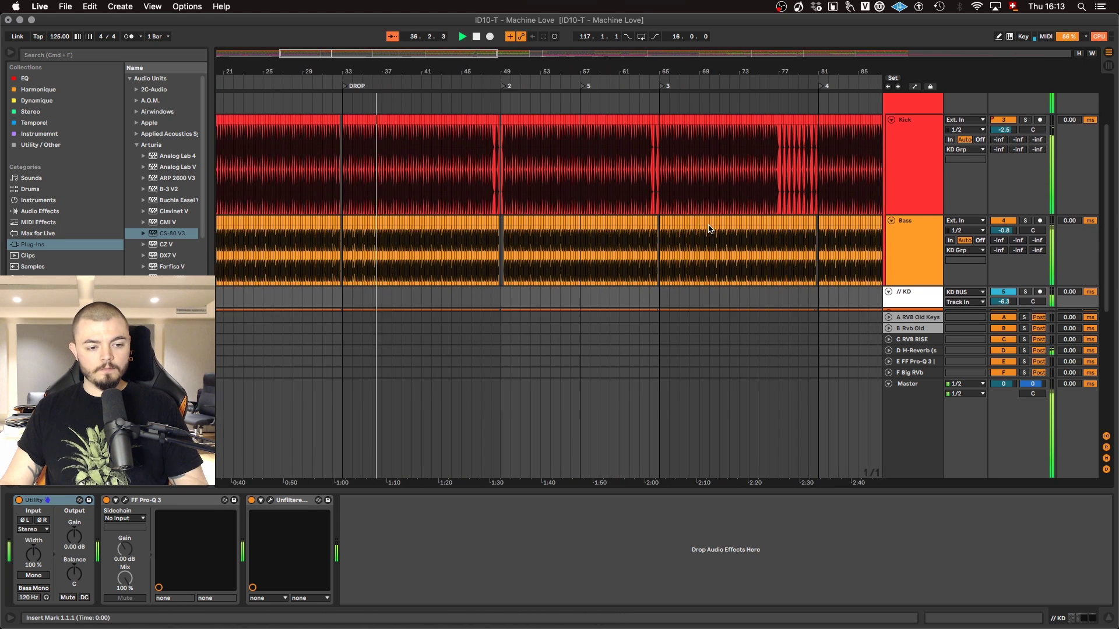
pyautogui.scroll(3, 927, 217)
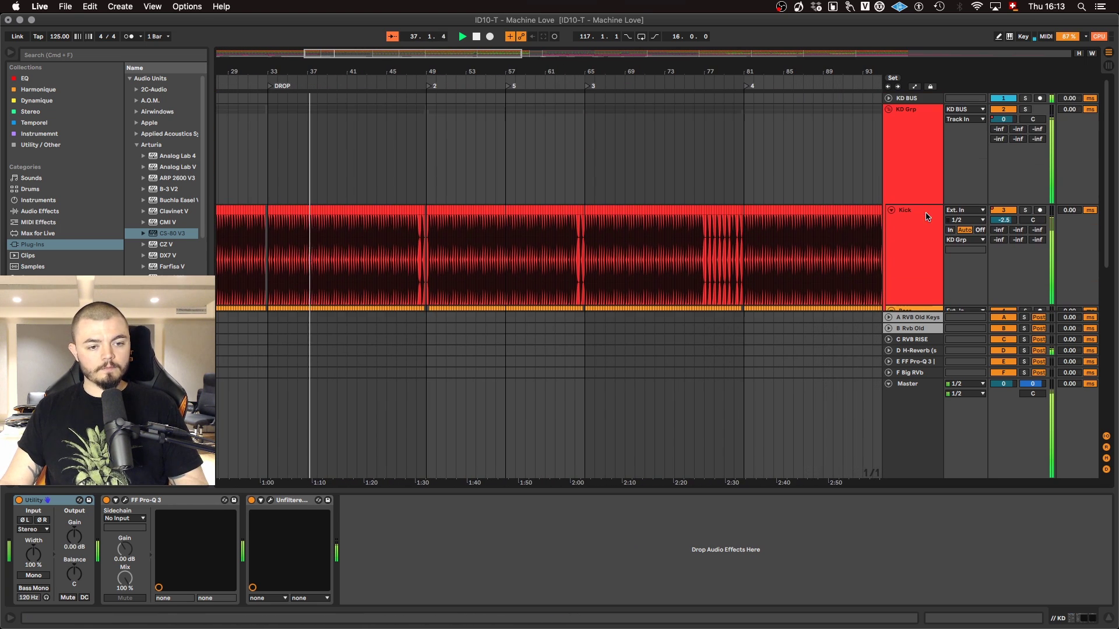
# Step: Fold the KD Grp, unfold the DIST GRP, and expand its Machin 1, Machine 3 and Stutter tracks
pyautogui.click(888, 110)
pyautogui.click(888, 142)
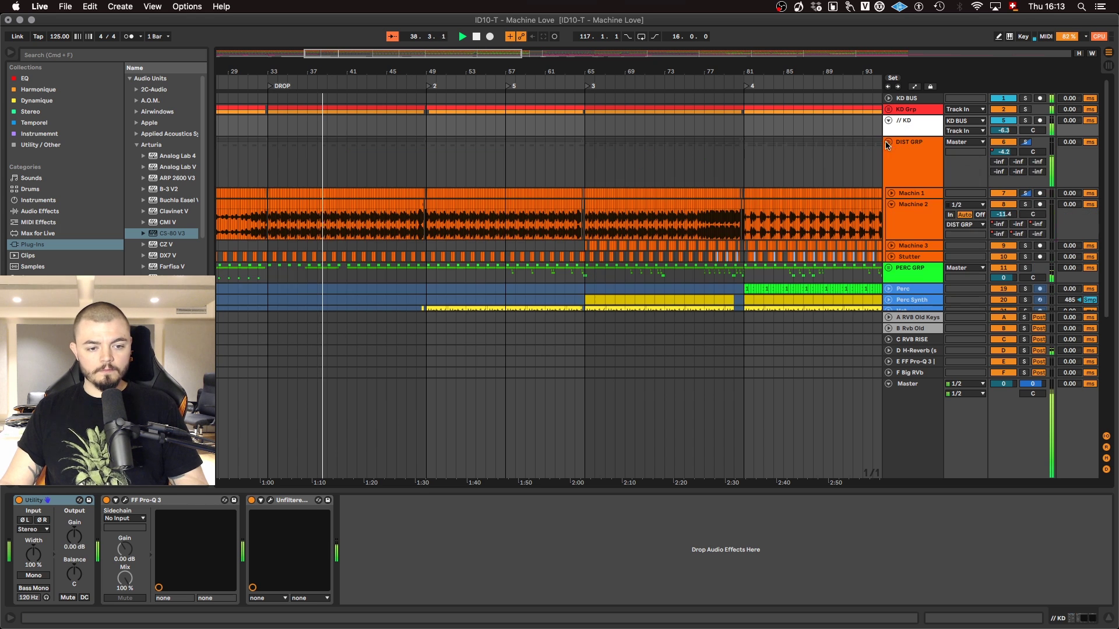
pyautogui.click(891, 194)
pyautogui.scroll(-3, 891, 201)
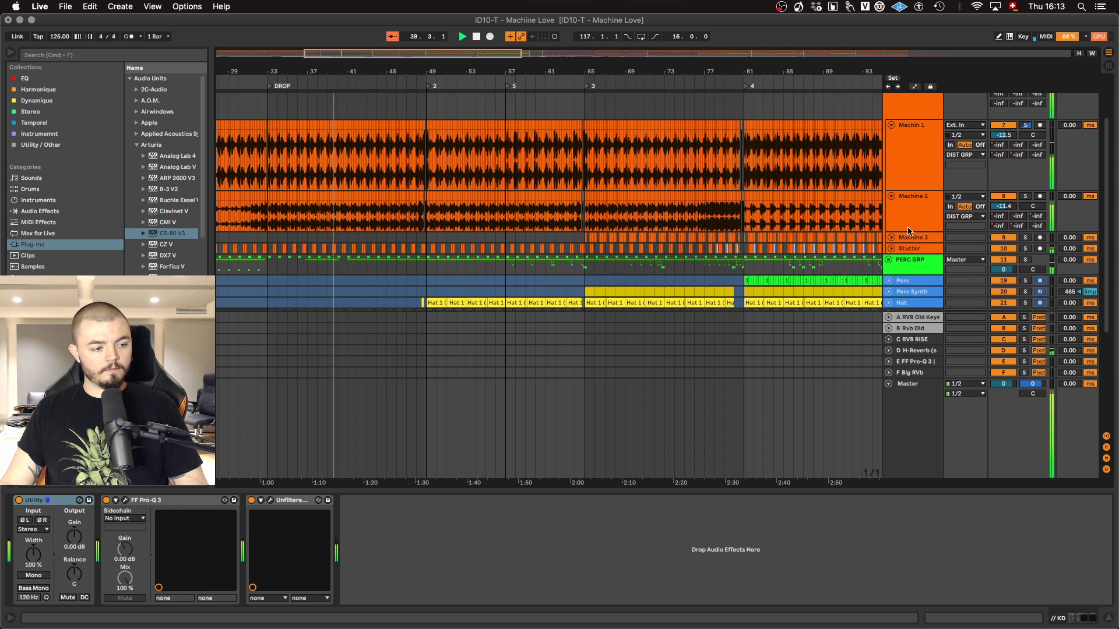
pyautogui.click(890, 205)
pyautogui.scroll(-2, 889, 205)
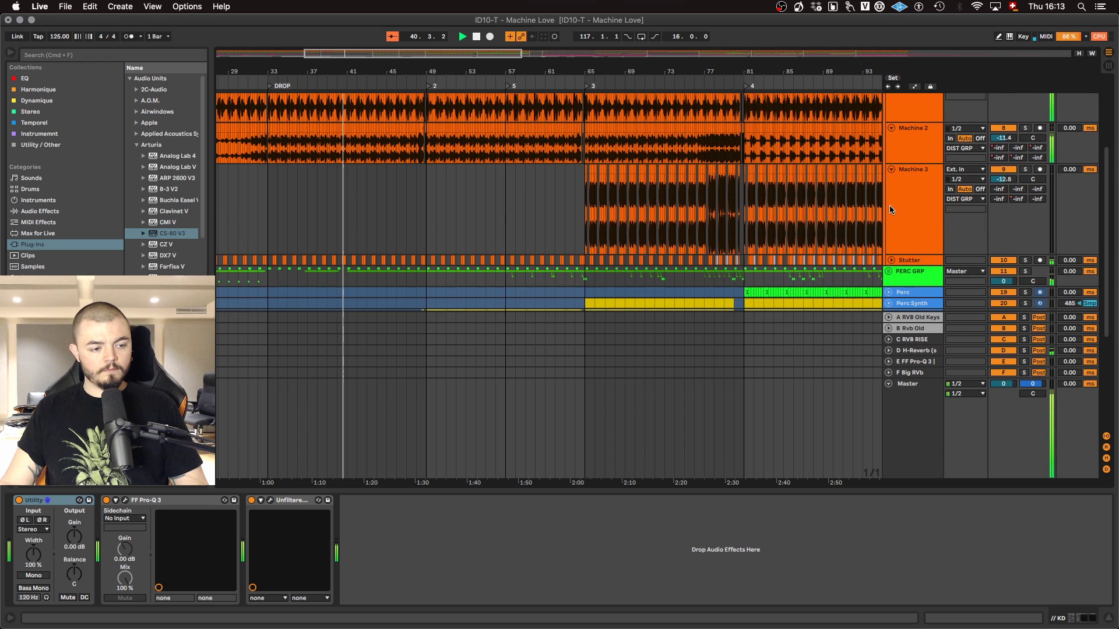
pyautogui.click(892, 232)
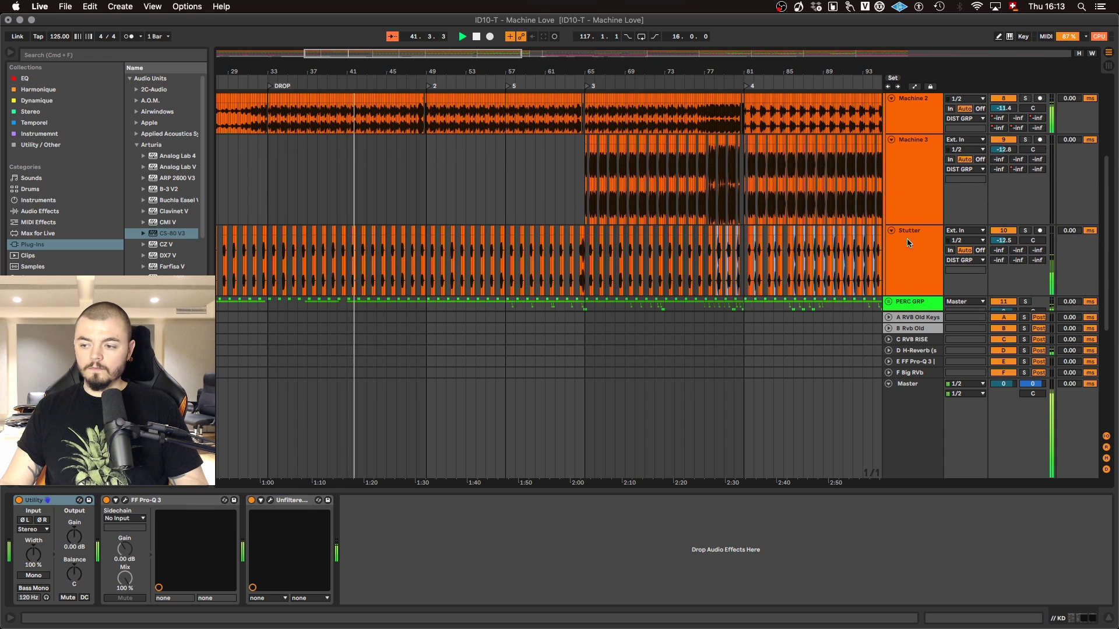
# Step: Examine the lower tracks, then the DIST GRP clips around marker 2
pyautogui.scroll(-1, 907, 240)
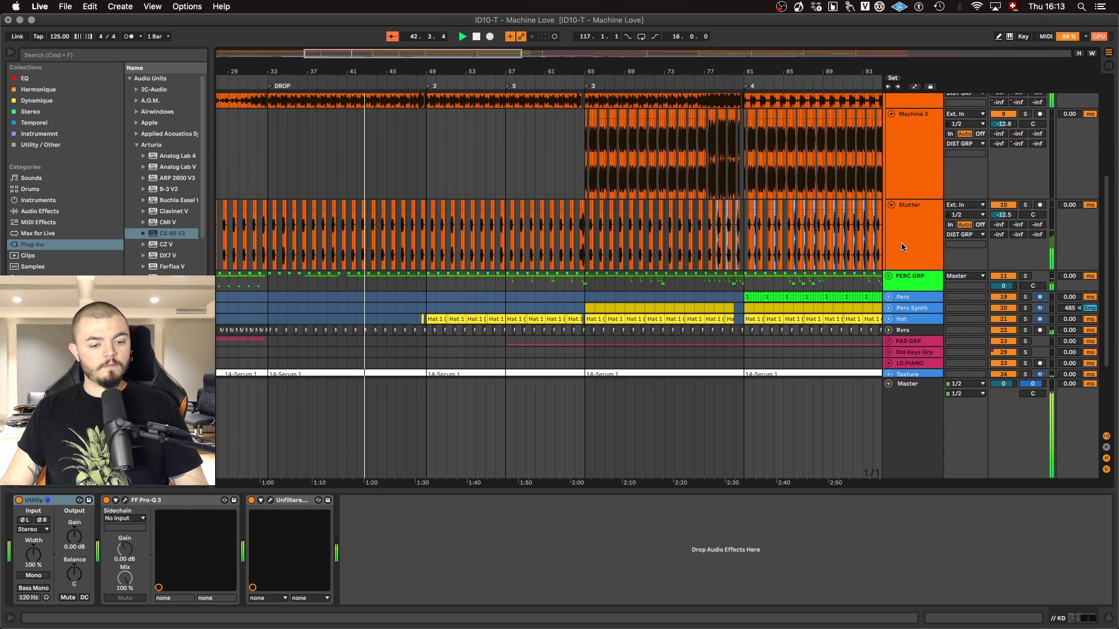
pyautogui.scroll(-2, 901, 245)
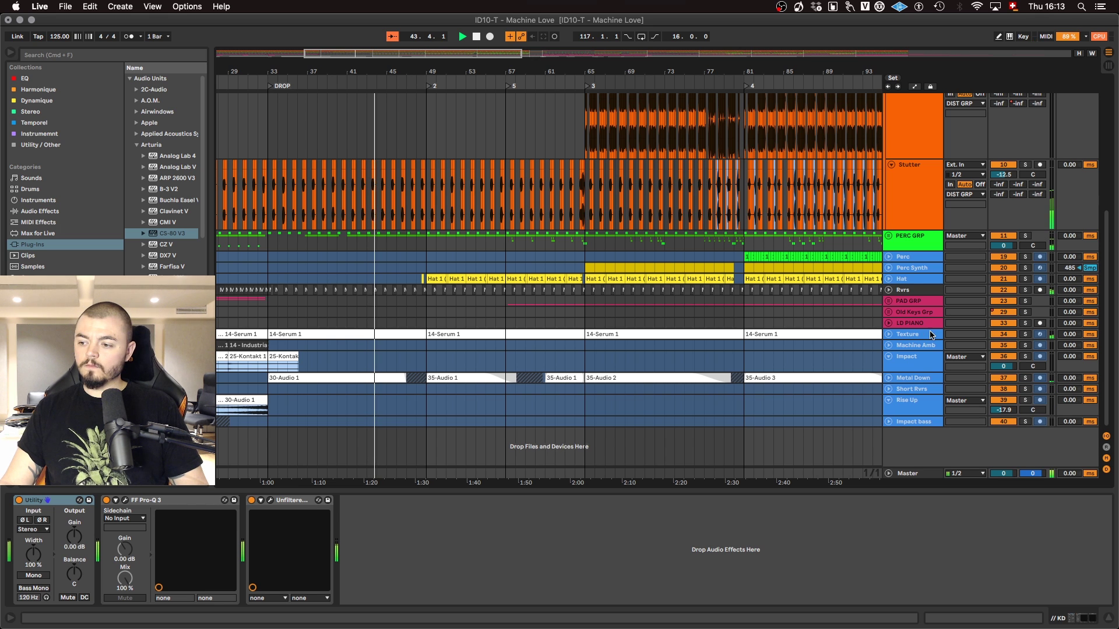
pyautogui.scroll(3, 915, 303)
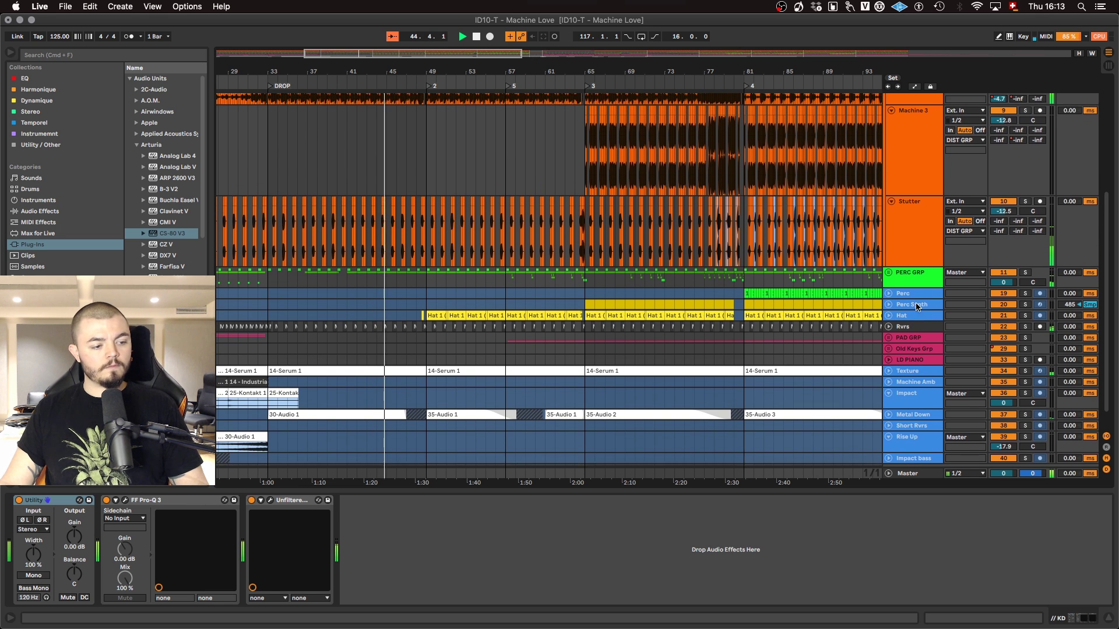
pyautogui.scroll(6, 915, 303)
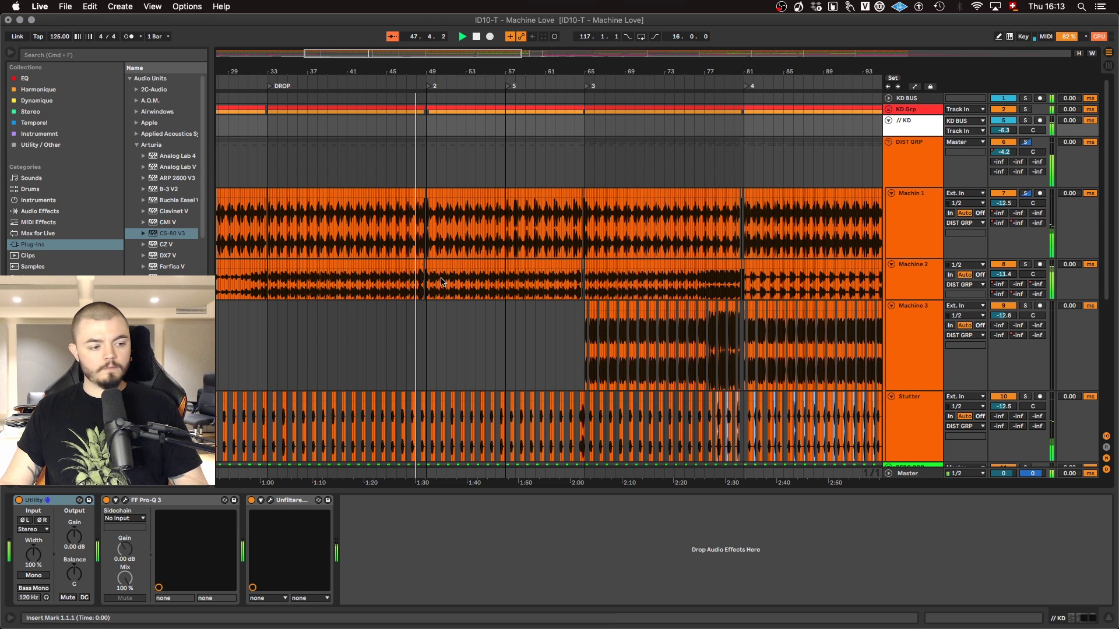
pyautogui.scroll(10, 408, 302)
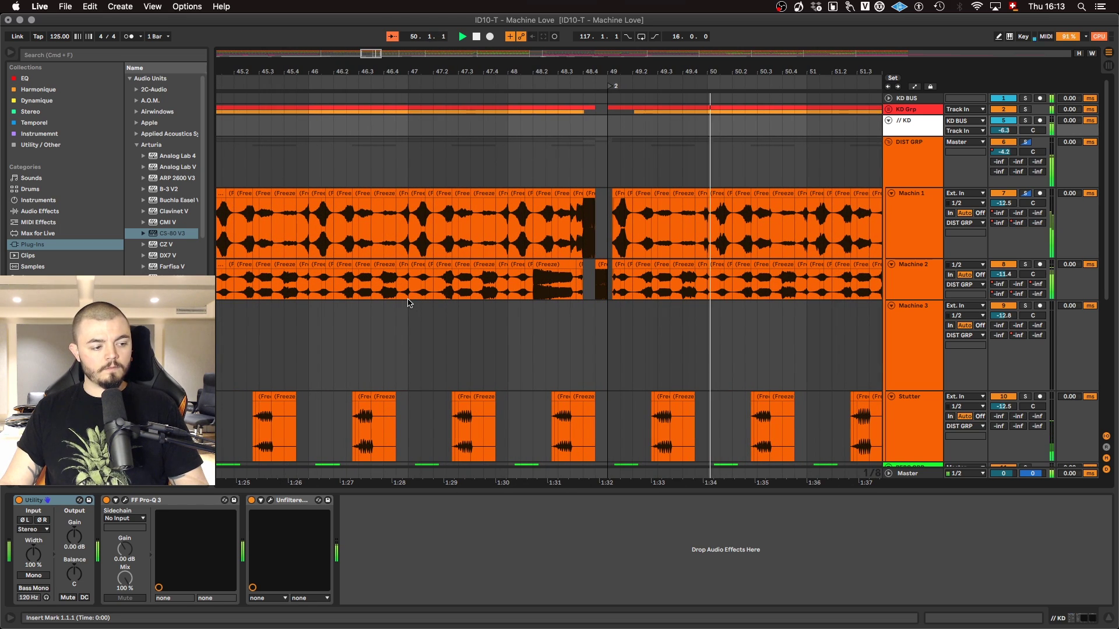
pyautogui.scroll(-5, 408, 303)
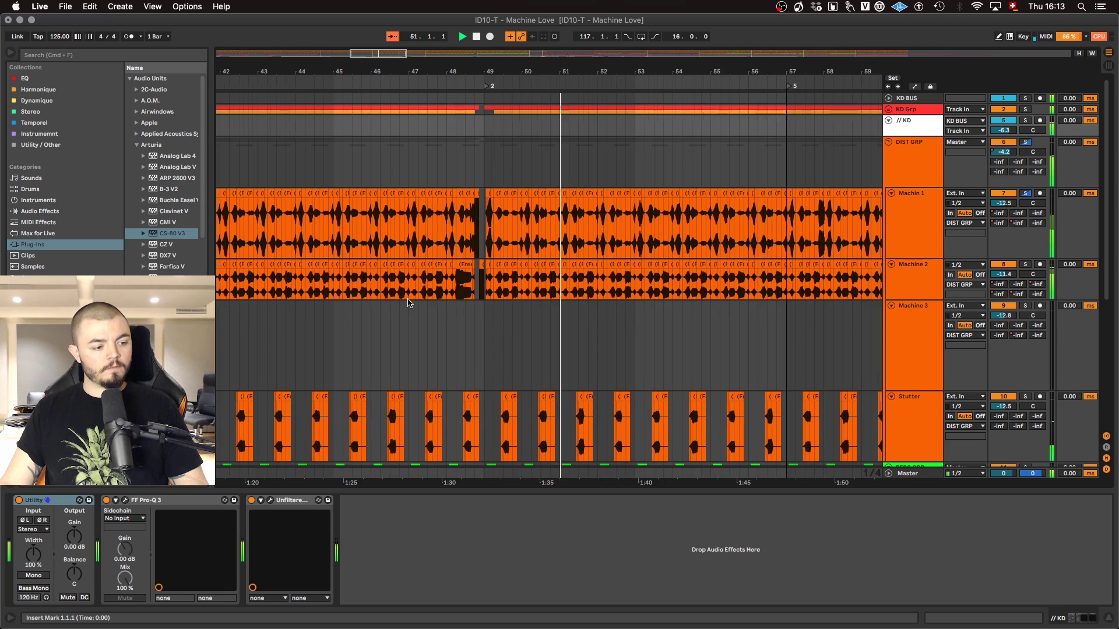
pyautogui.scroll(-3, 408, 302)
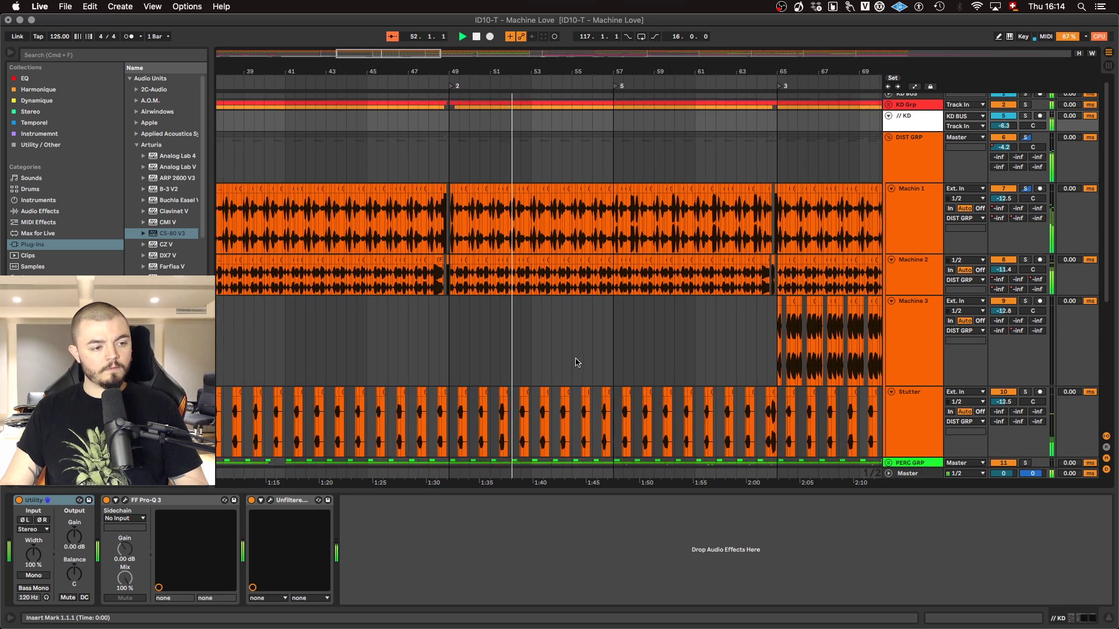
# Step: Expand the Hat track and show its device chain
pyautogui.scroll(-5, 576, 358)
pyautogui.scroll(-3, 575, 357)
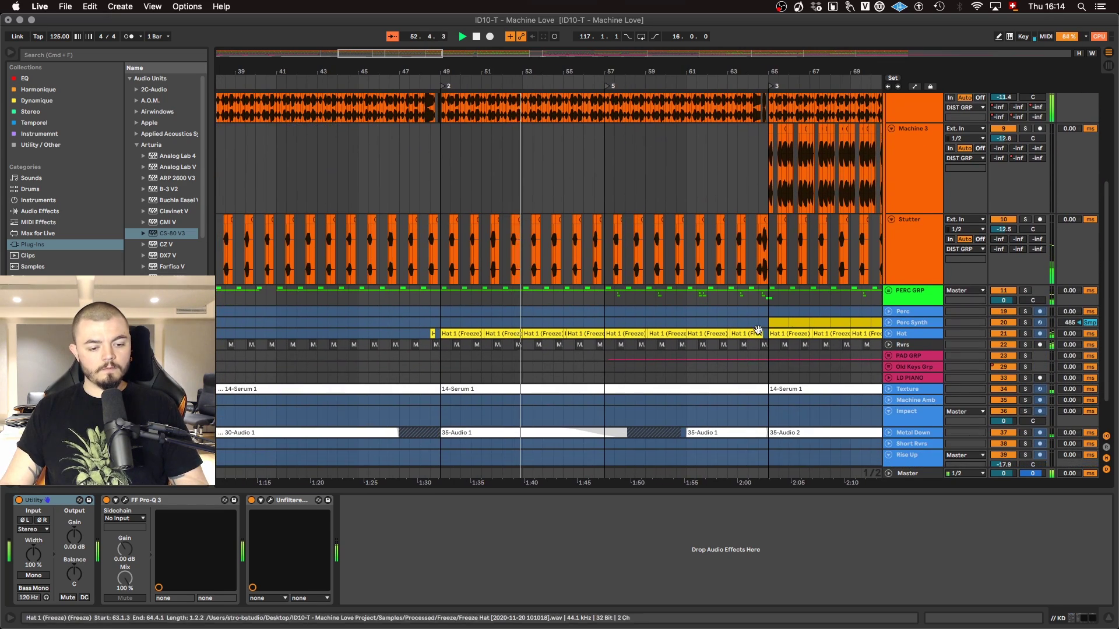
pyautogui.click(889, 334)
pyautogui.click(903, 338)
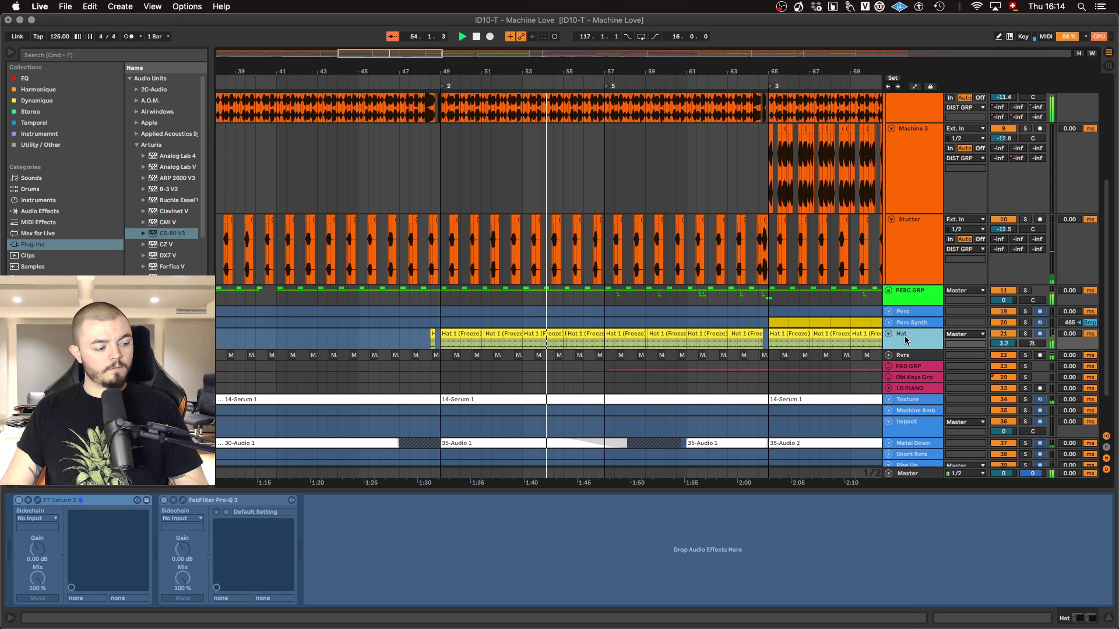
# Step: Unfold the PAD GRP and look at its pad clips from marker 5 to marker 3
pyautogui.scroll(-2, 895, 361)
pyautogui.click(888, 314)
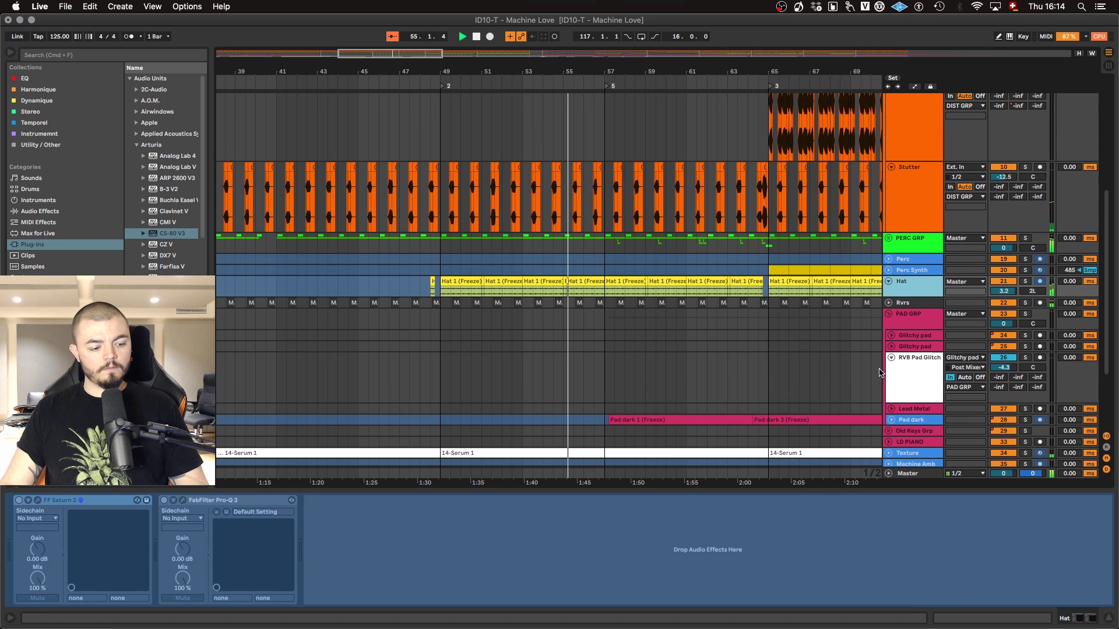
pyautogui.scroll(-5, 845, 372)
pyautogui.hscroll(5, 804, 372)
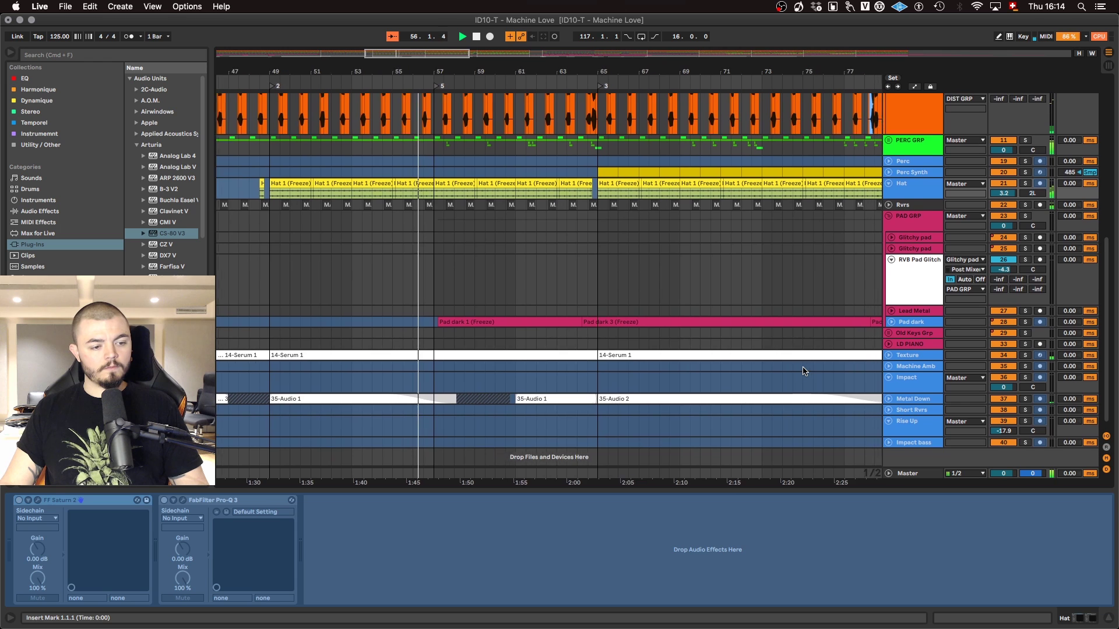
# Step: Unfold the PERC GRP to show its Bell, Glitch High, Sn Grp, Clap and Perc Redux tracks
pyautogui.scroll(3, 803, 371)
pyautogui.scroll(4, 857, 314)
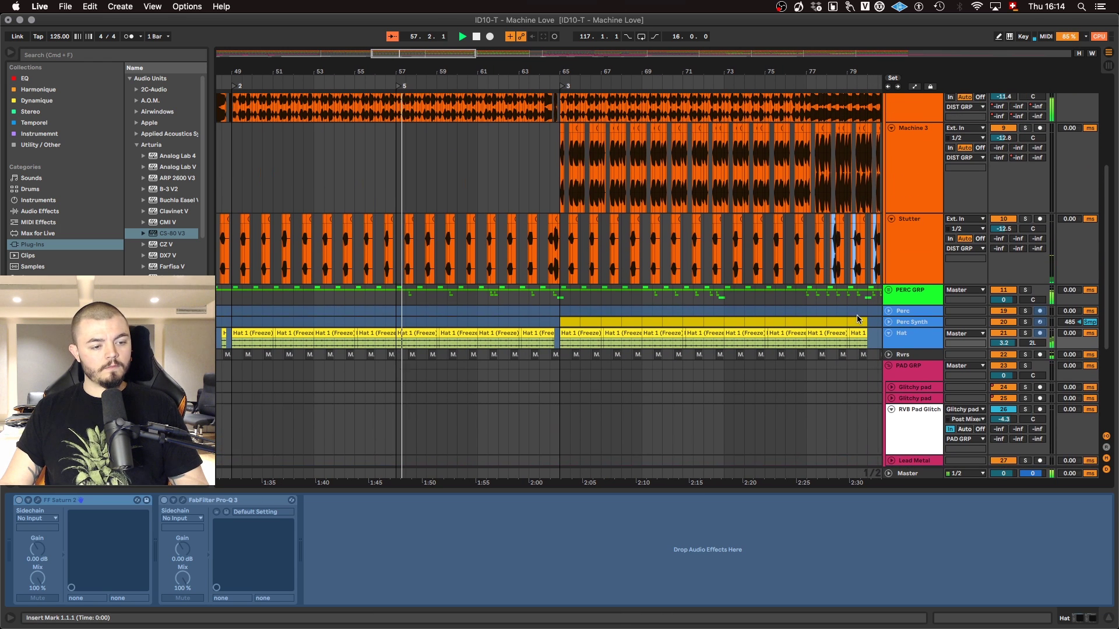
pyautogui.click(889, 300)
pyautogui.scroll(-3, 895, 303)
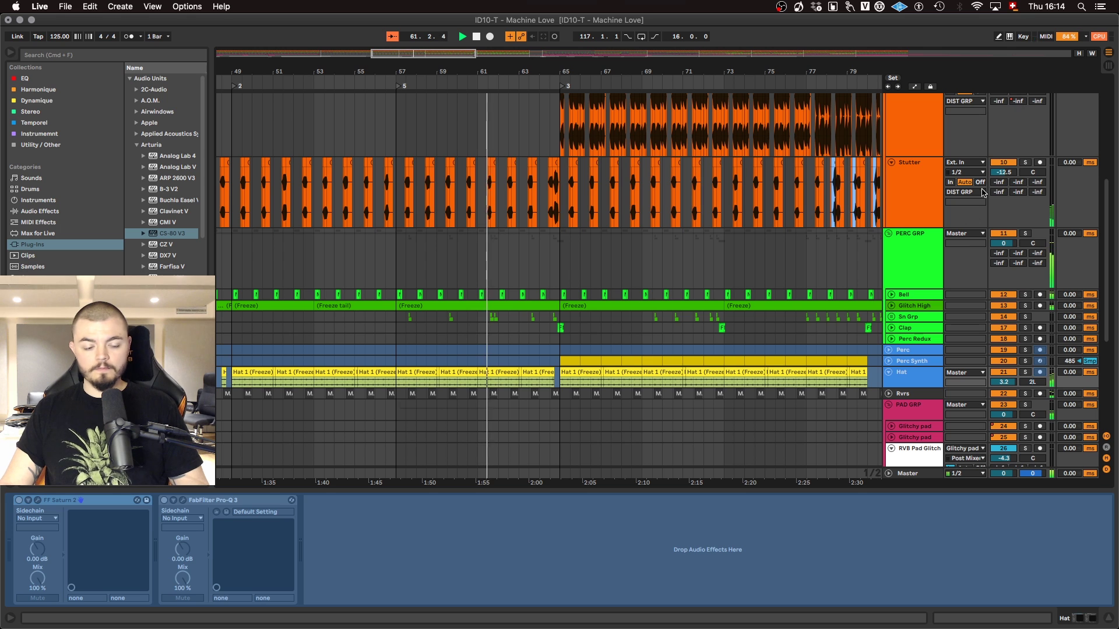
# Step: Return to the DIST GRP and show the device chain of the Machin 1 track
pyautogui.scroll(7, 746, 247)
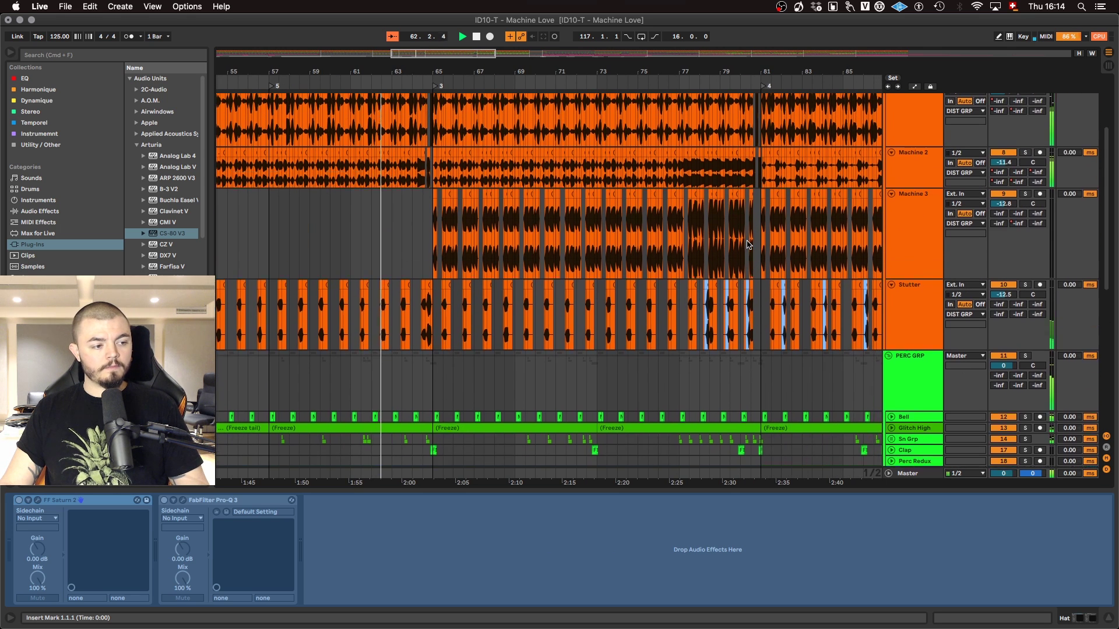
pyautogui.scroll(5, 749, 245)
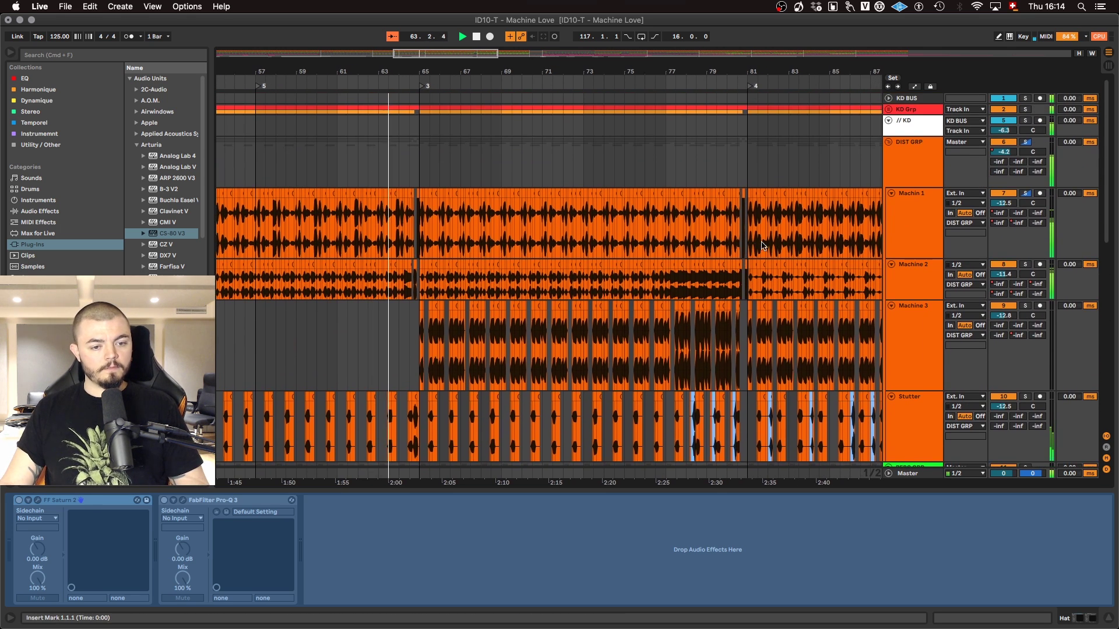
pyautogui.click(914, 223)
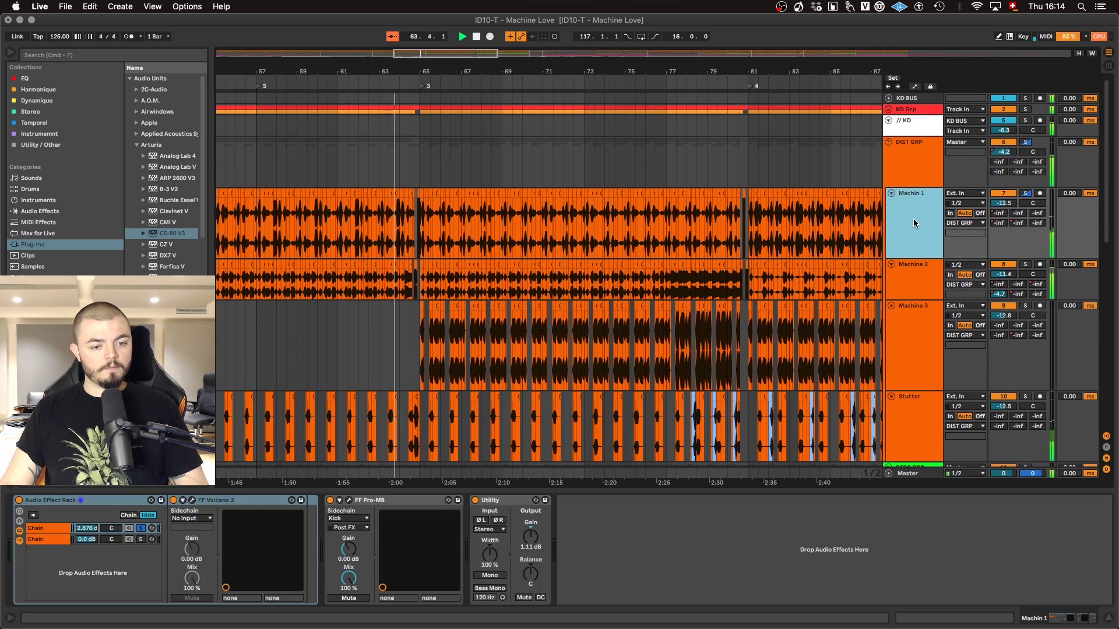
# Step: Fold the DIST GRP and look at the percussion clips from marker 3 to the break, with the Clap track expanded
pyautogui.click(888, 141)
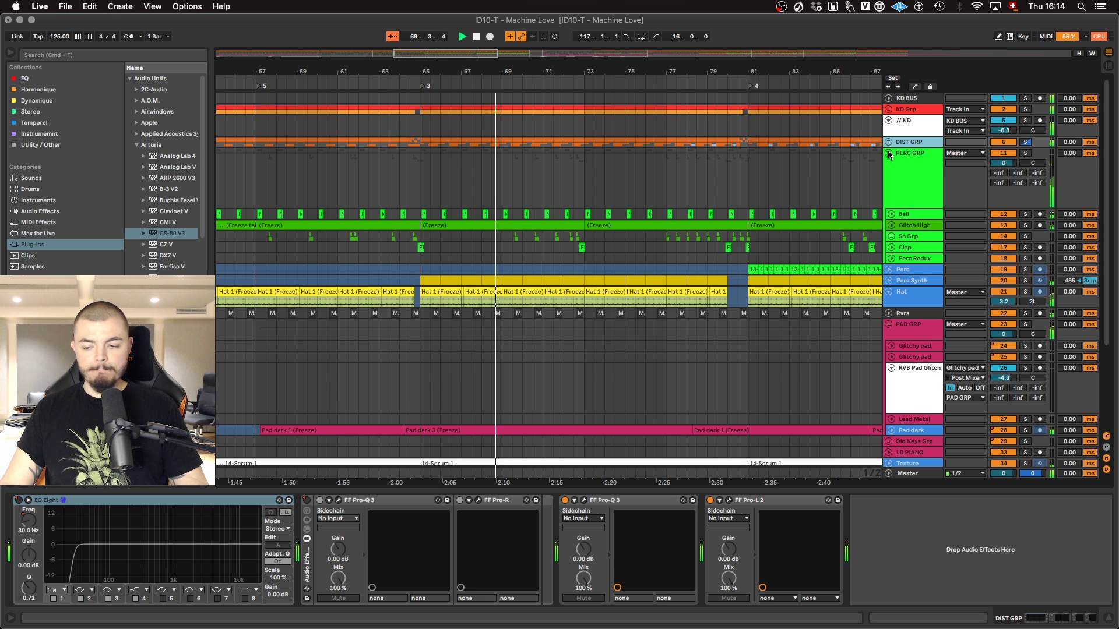
pyautogui.hscroll(3, 692, 208)
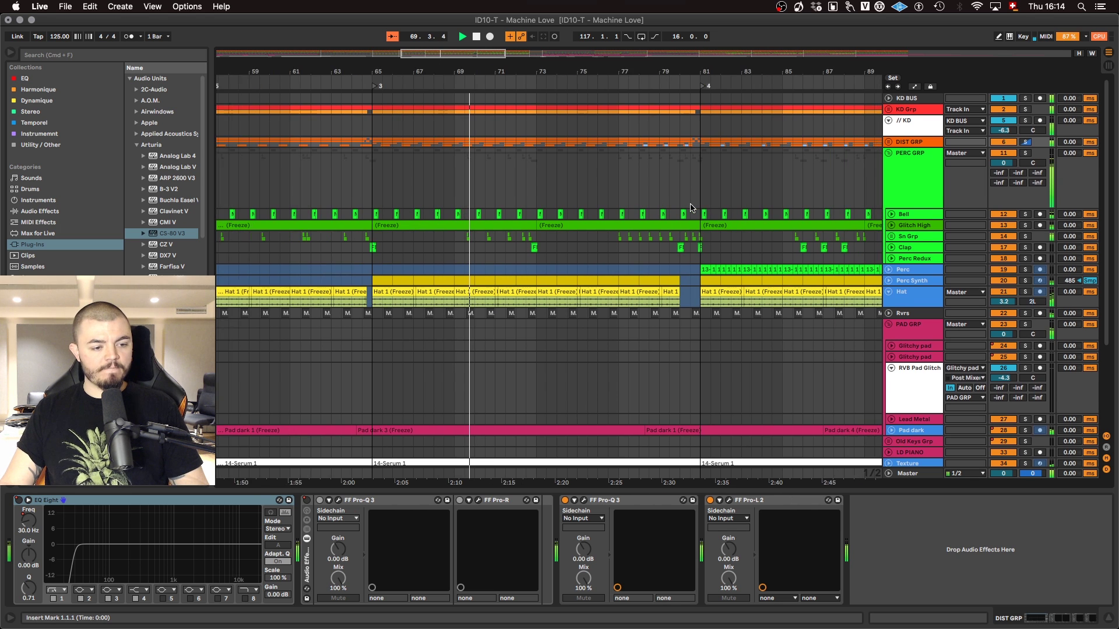
pyautogui.hscroll(4, 692, 208)
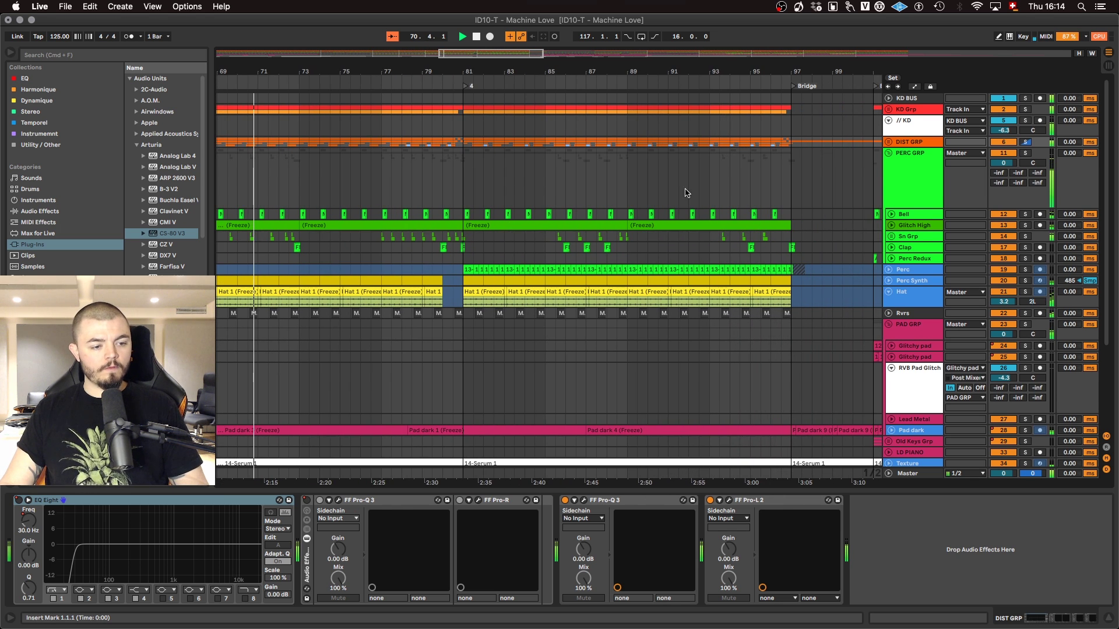
pyautogui.scroll(-3, 682, 184)
pyautogui.scroll(-2, 680, 182)
pyautogui.scroll(-2, 680, 181)
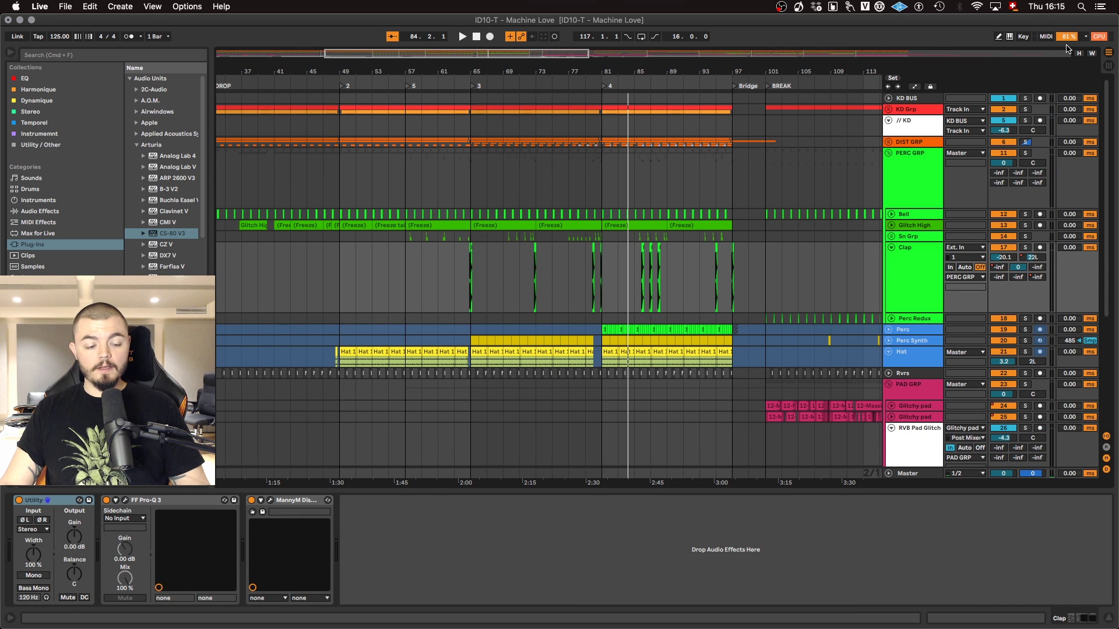
# Step: Play the arrangement from the BREAK marker and expand both Glitchy pad tracks in the PAD GRP
pyautogui.hscroll(5, 587, 164)
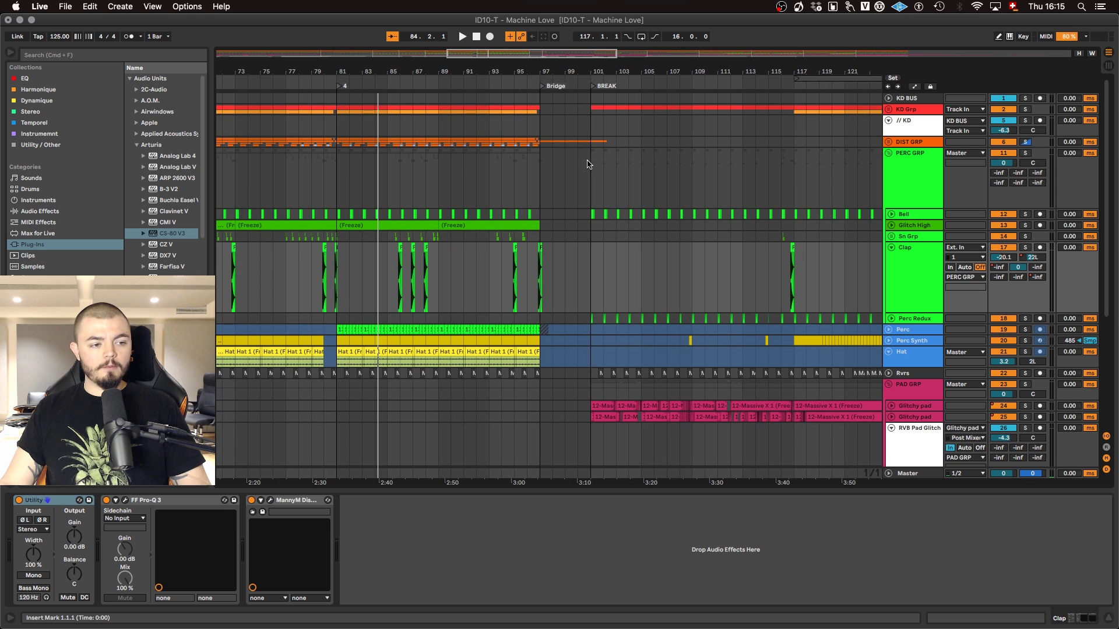
pyautogui.click(591, 88)
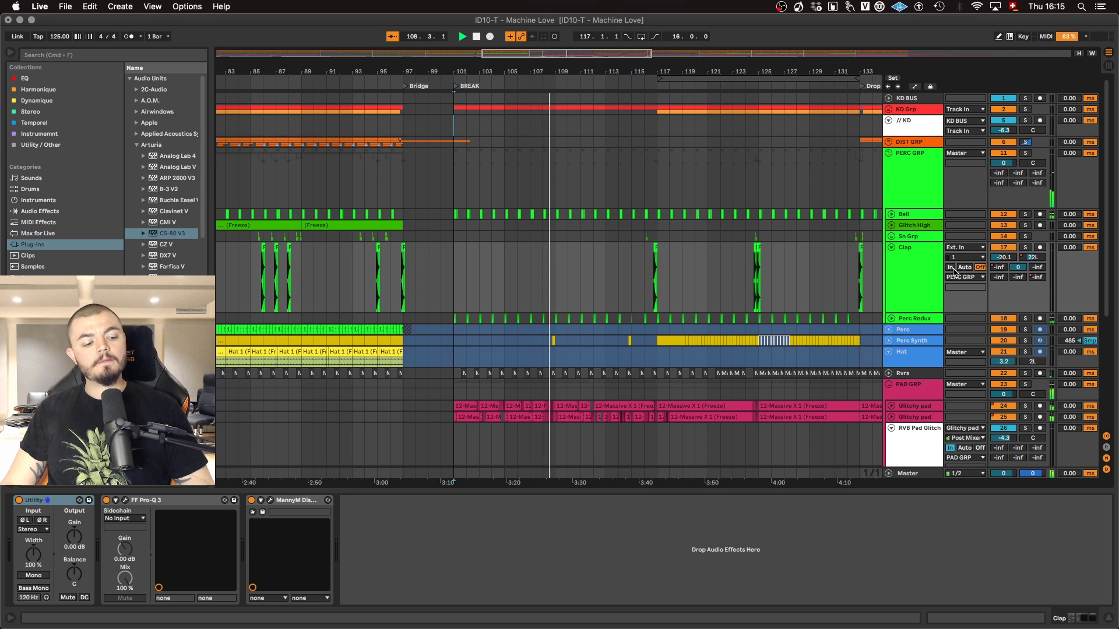
pyautogui.scroll(-5, 725, 289)
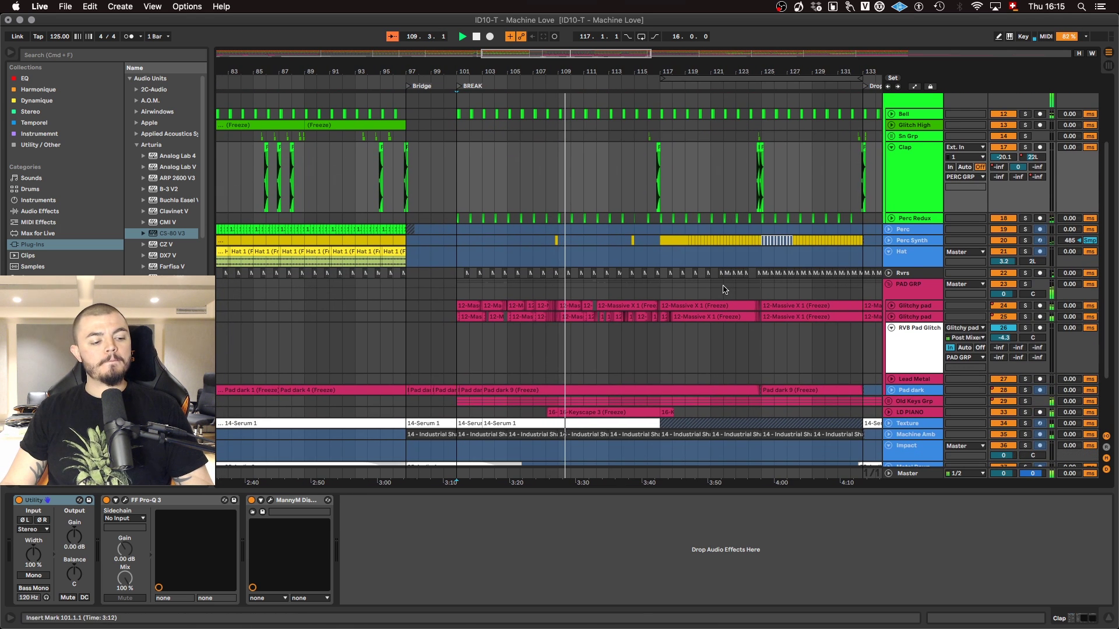
pyautogui.click(892, 306)
pyautogui.scroll(-2, 896, 321)
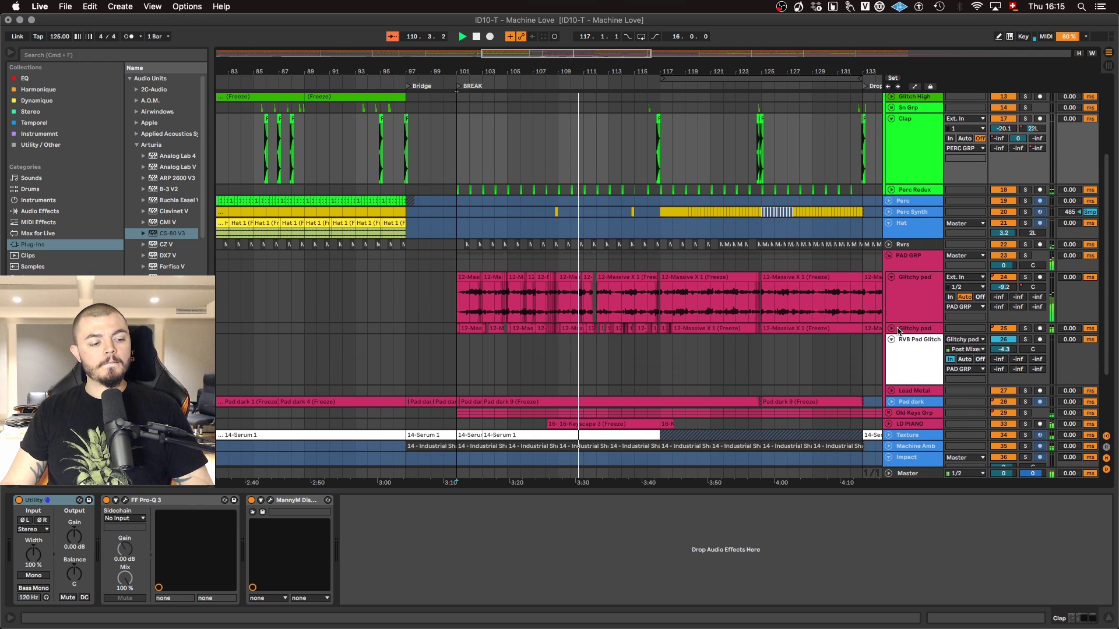
pyautogui.click(891, 329)
# Step: Examine the chopped clips on the two Glitchy pad tracks between about bars 106 and 117 of the break
pyautogui.scroll(8, 610, 358)
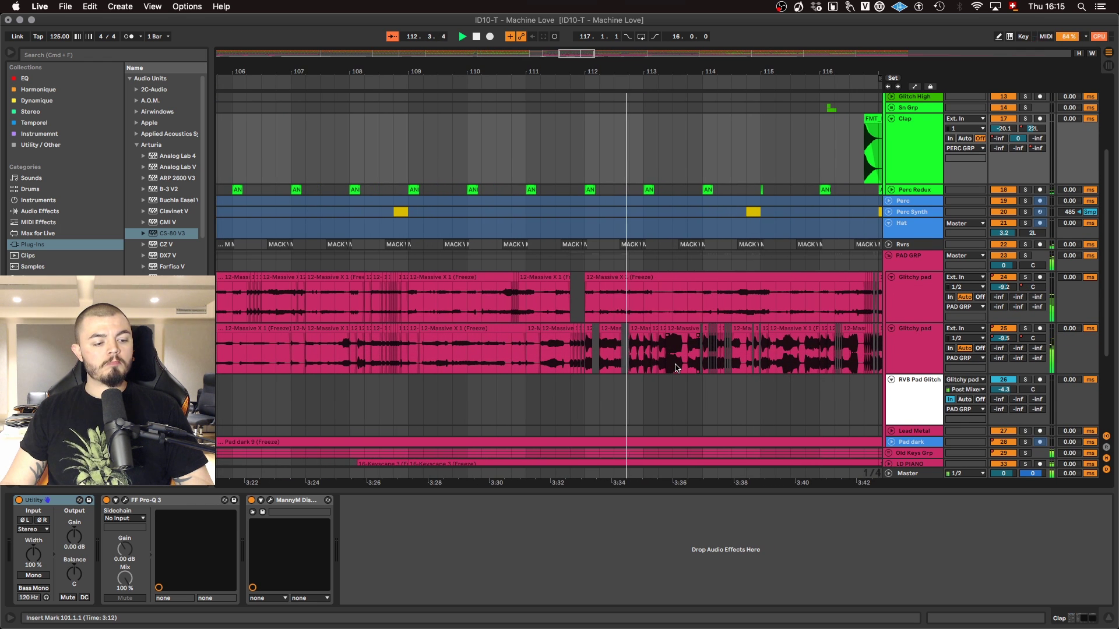
pyautogui.scroll(6, 698, 386)
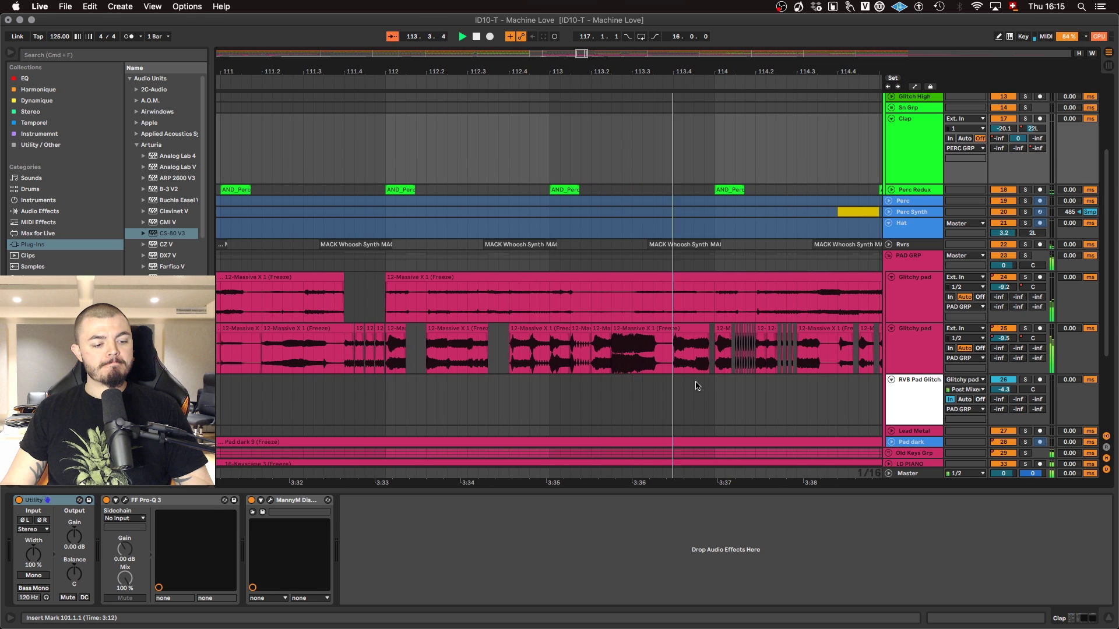
pyautogui.hscroll(6, 421, 370)
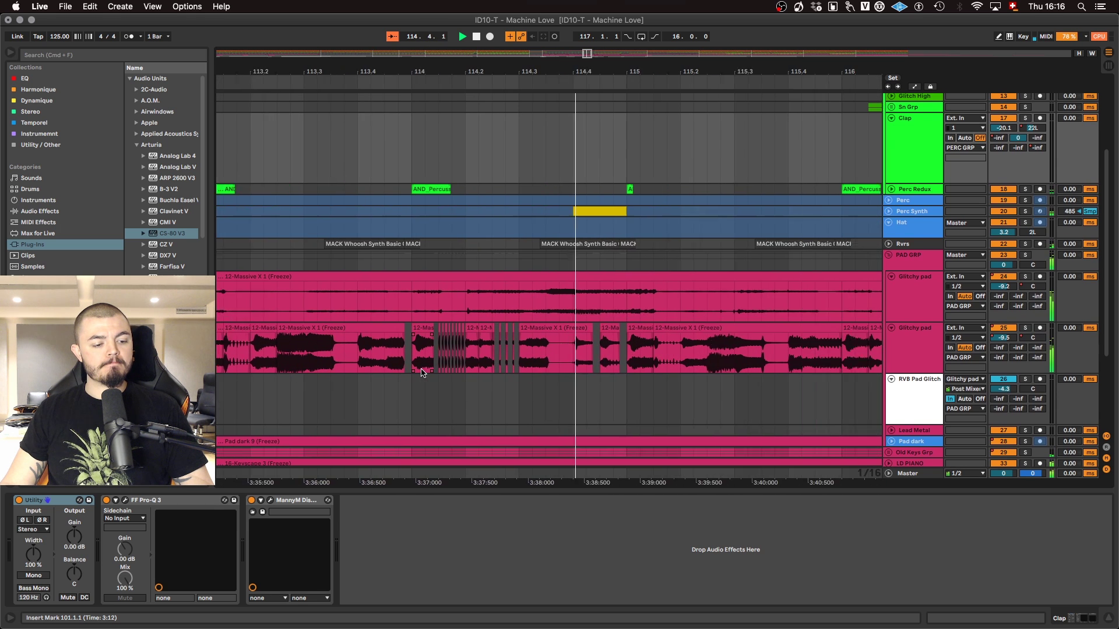
pyautogui.scroll(4, 527, 404)
pyautogui.scroll(-5, 527, 404)
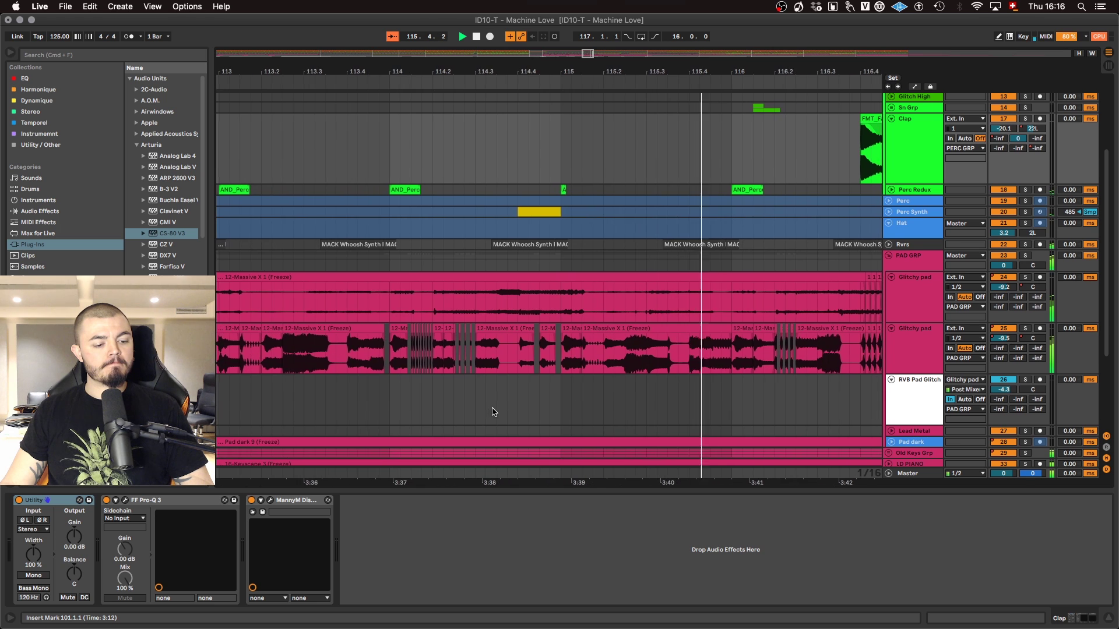
pyautogui.hscroll(5, 492, 412)
pyautogui.scroll(3, 604, 296)
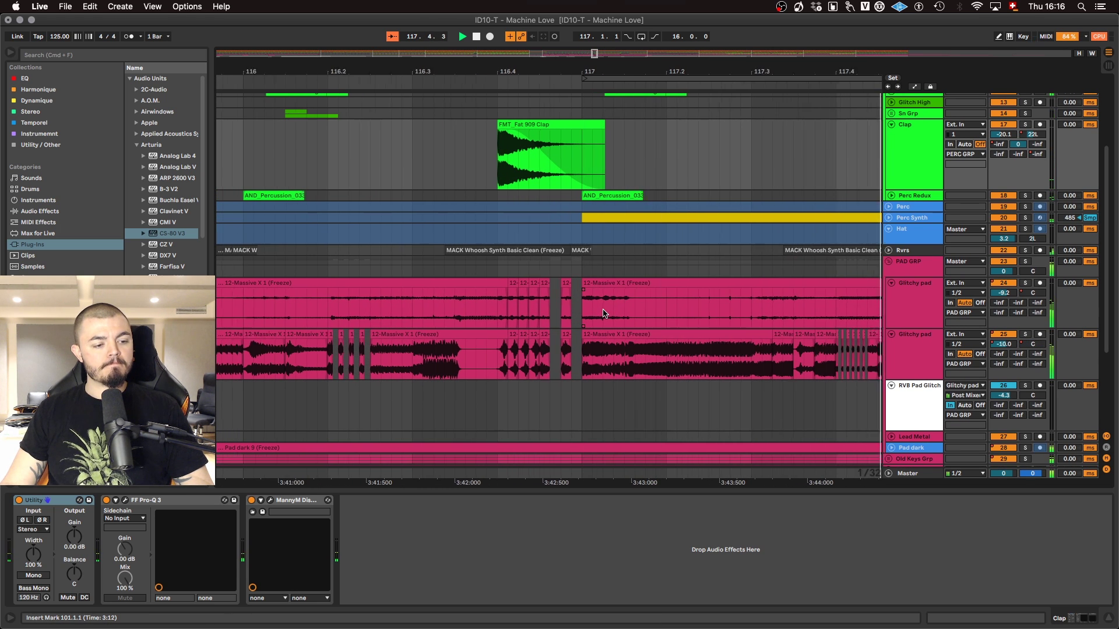
pyautogui.scroll(-6, 603, 313)
pyautogui.scroll(-4, 887, 390)
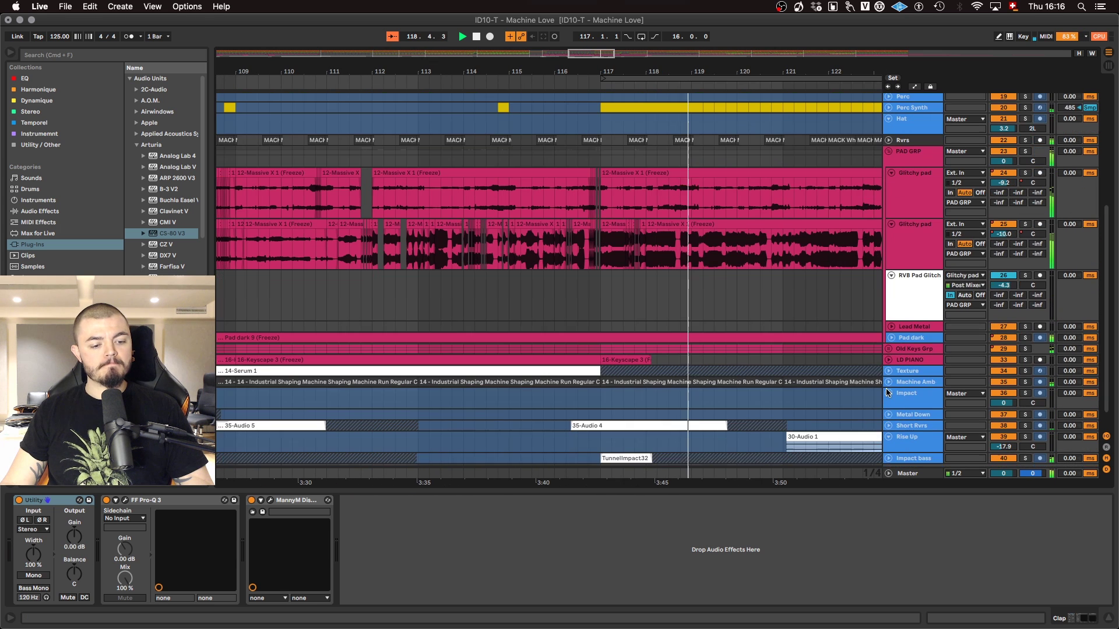
# Step: Unfold the Old Keys Grp and look at its Texture, Noise and Mids clips through the break
pyautogui.click(890, 346)
pyautogui.scroll(-6, 890, 344)
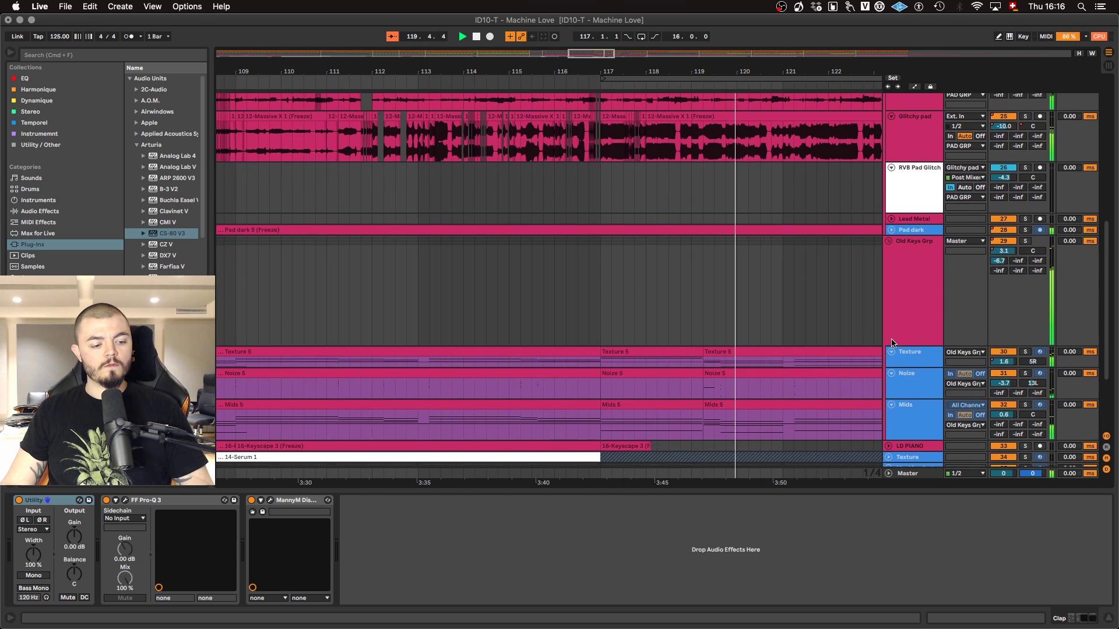
pyautogui.hscroll(2, 816, 348)
pyautogui.scroll(-3, 805, 349)
pyautogui.scroll(-10, 805, 349)
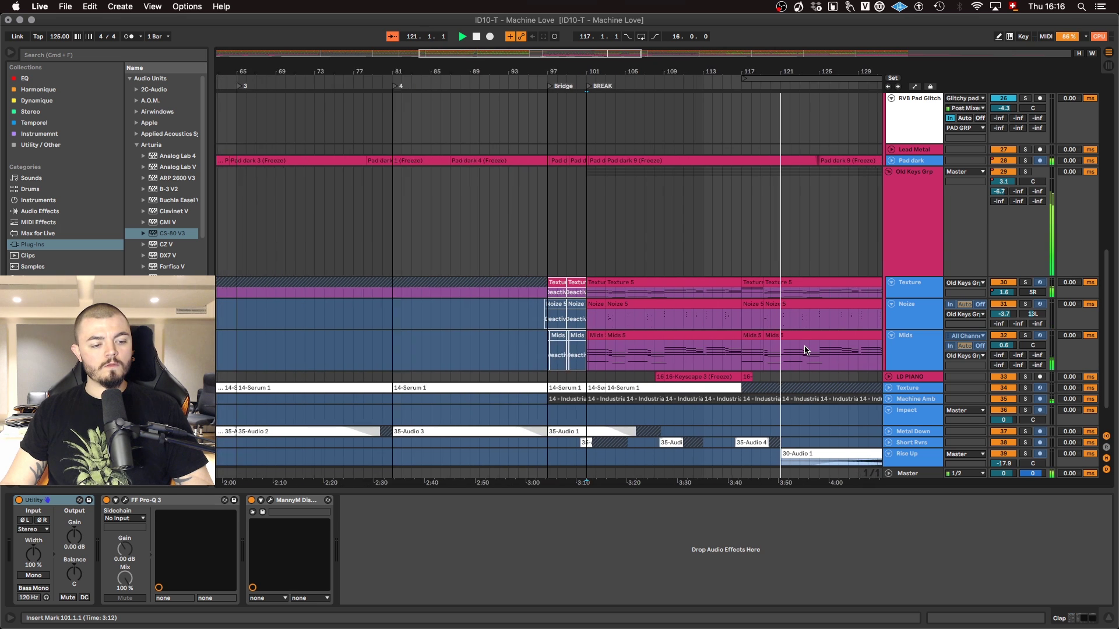
pyautogui.scroll(-2, 804, 349)
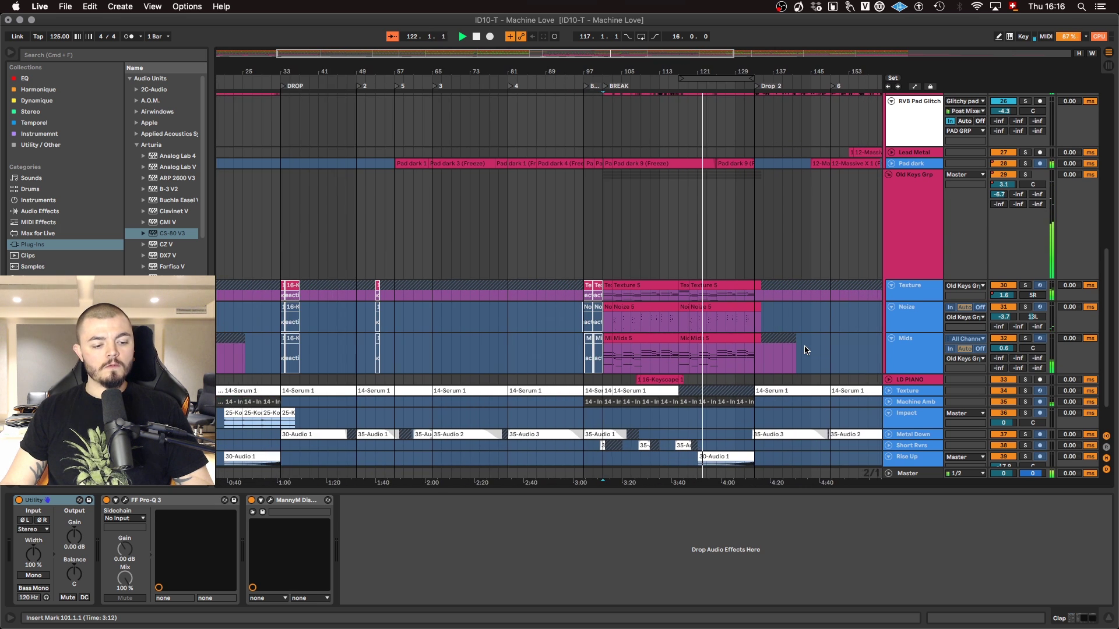
pyautogui.hscroll(5, 804, 349)
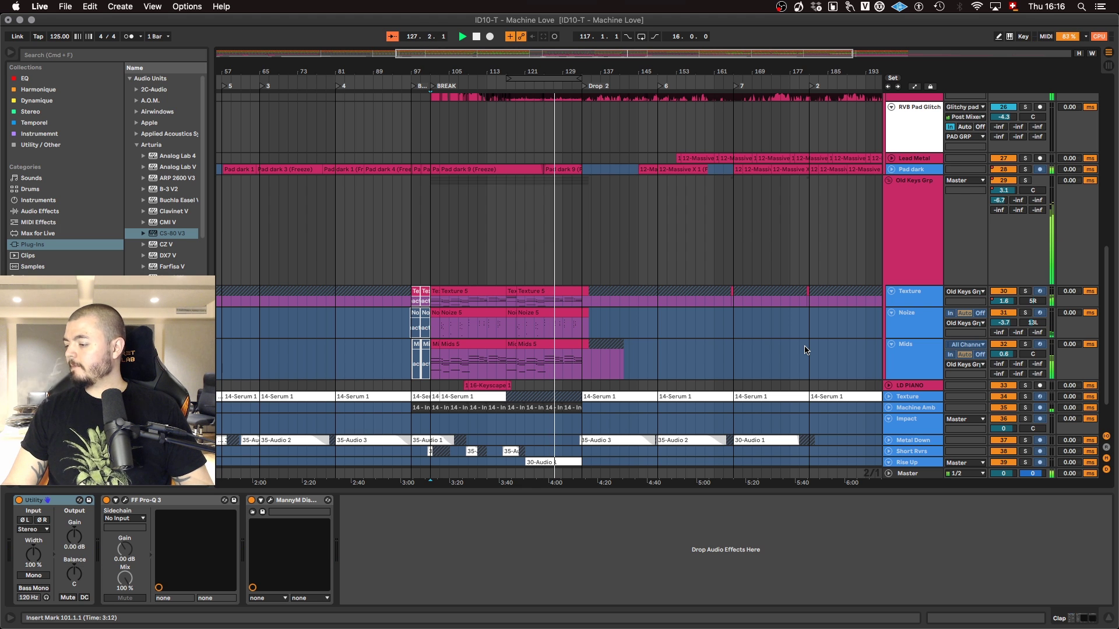
# Step: Expand the Pad dark track and look at its waveforms around the break and Drop 2
pyautogui.scroll(15, 595, 259)
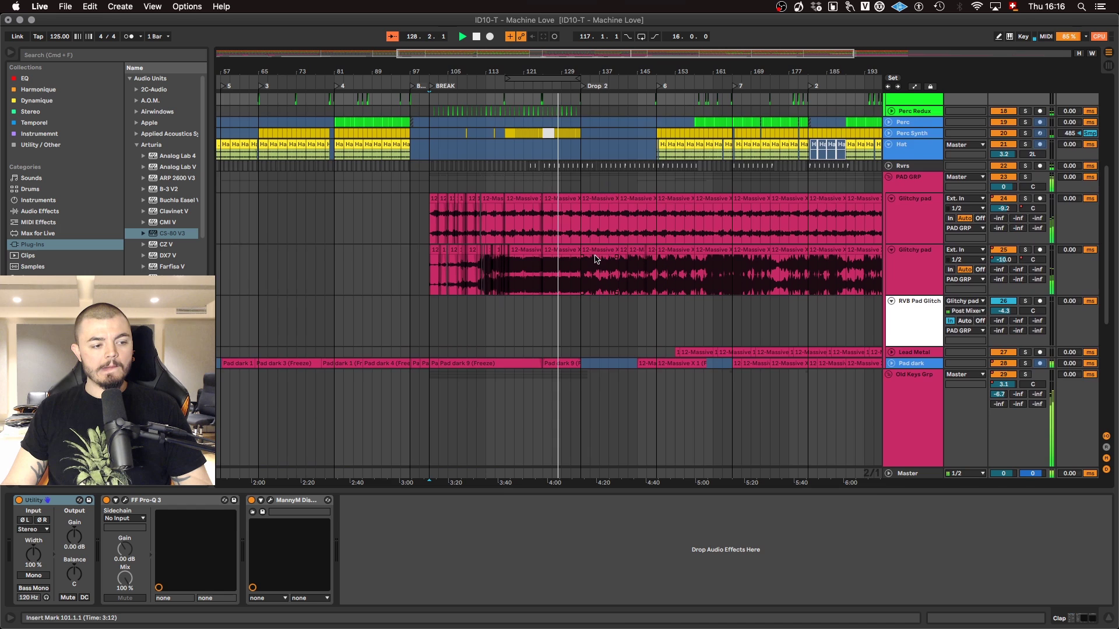
pyautogui.scroll(-3, 595, 259)
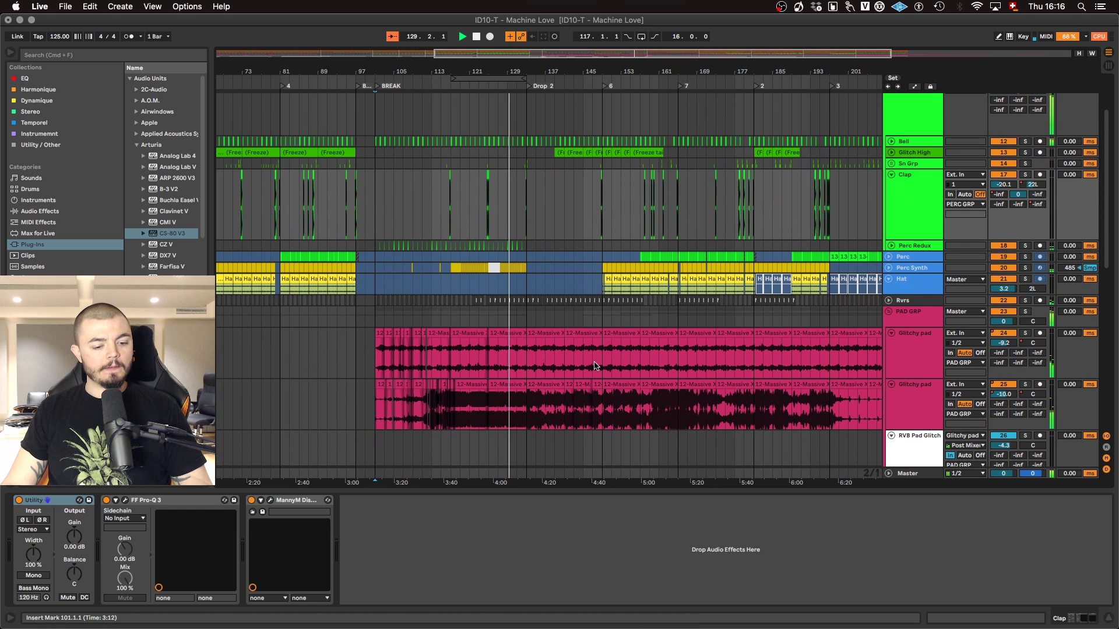
pyautogui.scroll(-7, 595, 366)
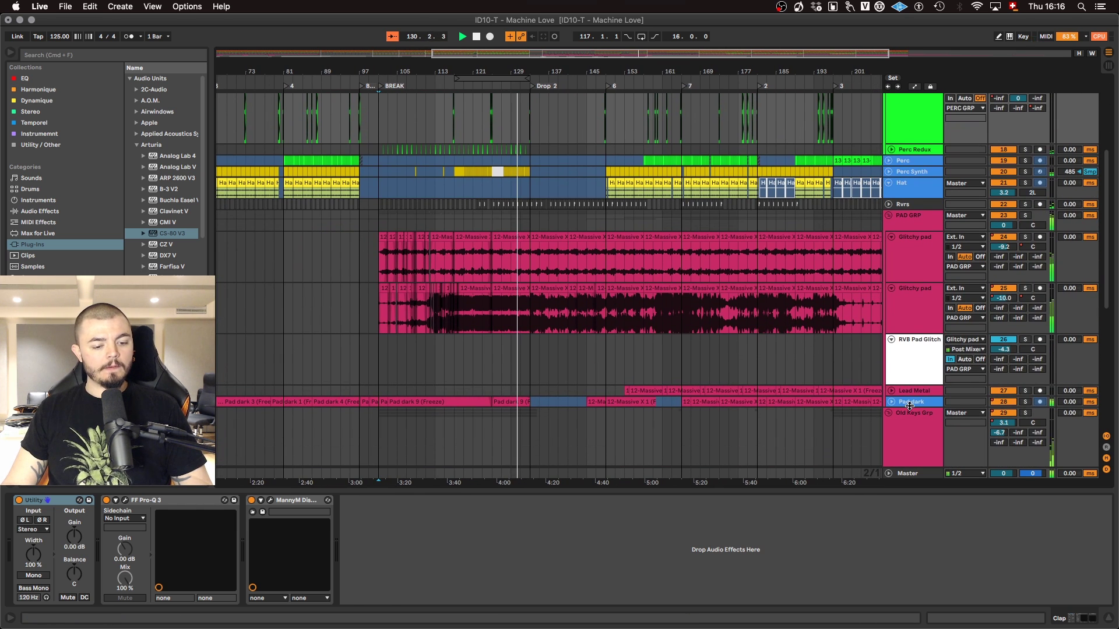
pyautogui.click(891, 402)
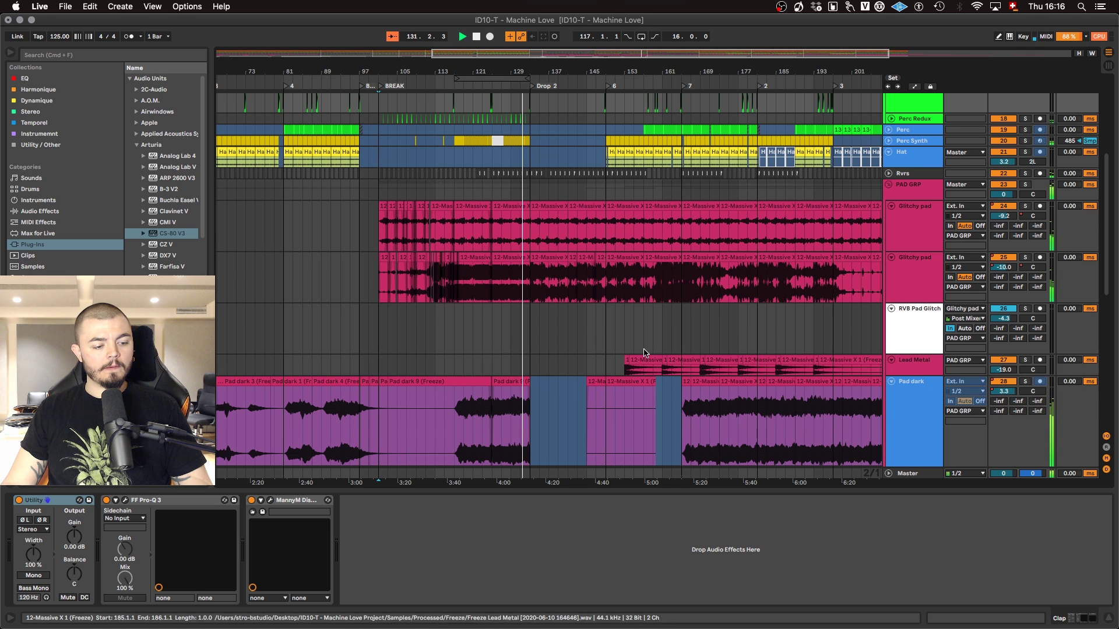
pyautogui.scroll(-15, 644, 353)
pyautogui.scroll(13, 644, 352)
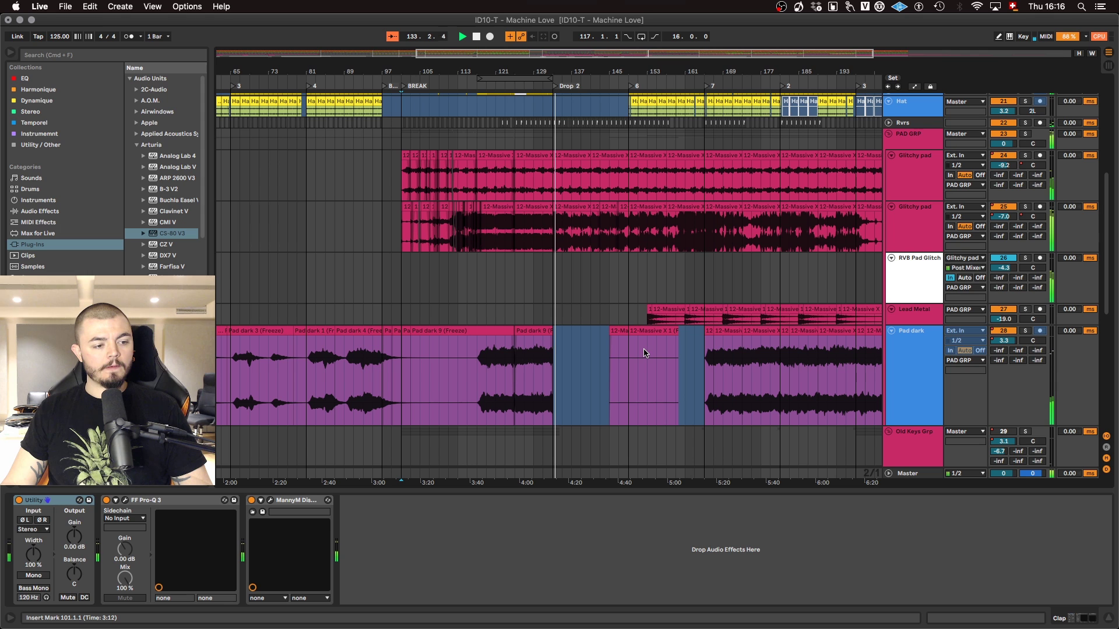
# Step: Look at the percussion and pad tracks from Drop 2 onward and expand the Rvrs track
pyautogui.moveTo(615, 68); pyautogui.dragTo(551, 68)
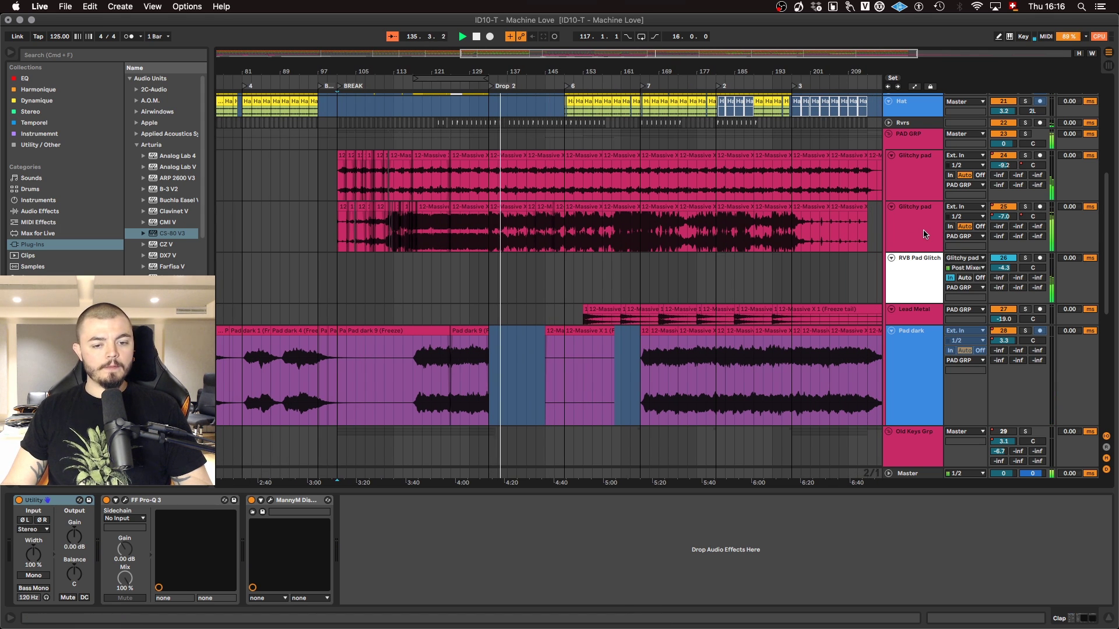
pyautogui.scroll(3, 923, 234)
pyautogui.scroll(5, 924, 235)
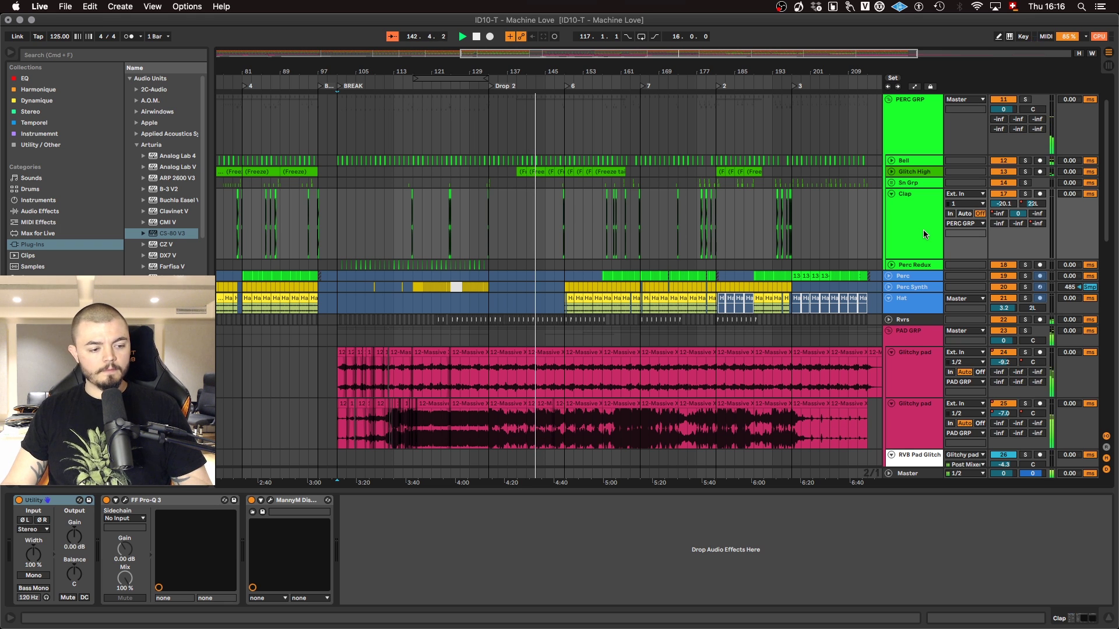
pyautogui.scroll(-4, 923, 234)
pyautogui.scroll(1, 897, 213)
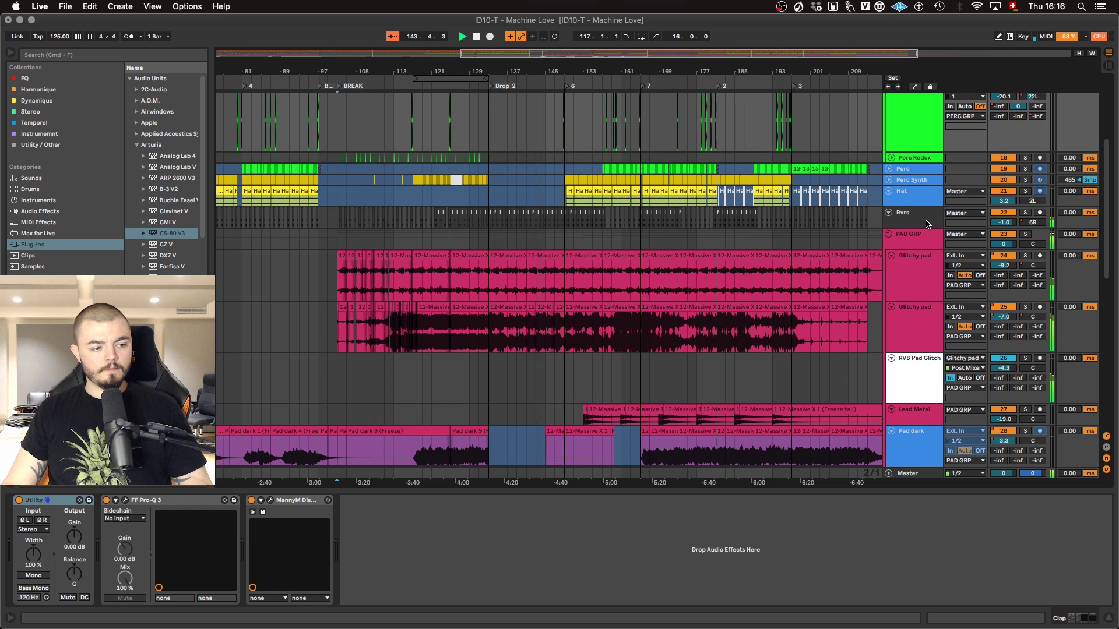
# Step: Unfold the DIST GRP to show the Machin 1, Machine 2, Machine 3 and Stutter clips in Drop 2
pyautogui.scroll(2, 904, 214)
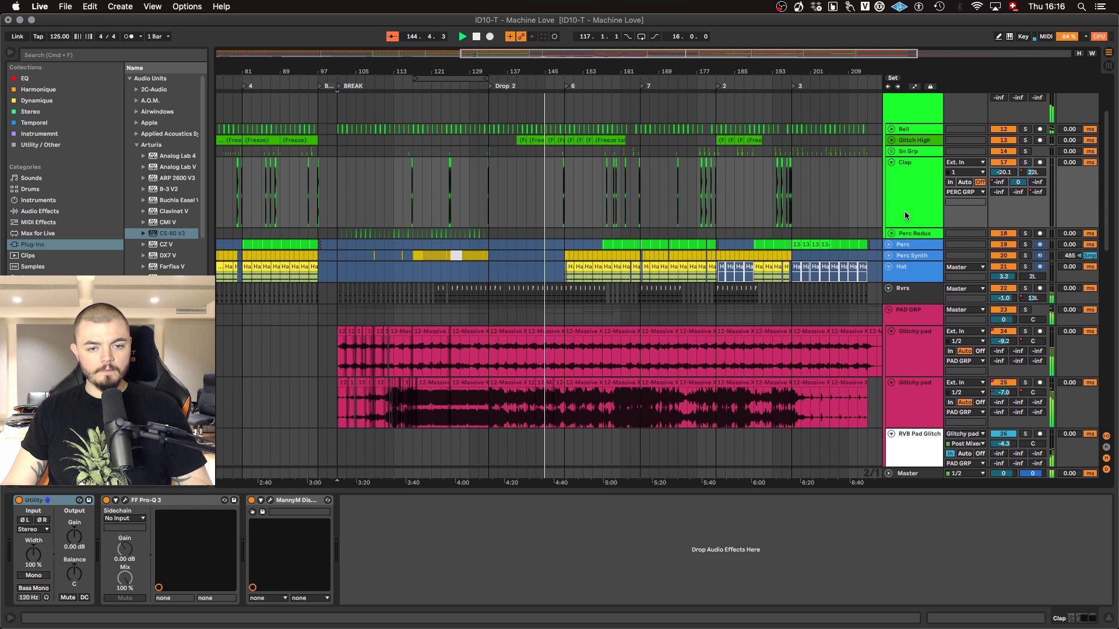
pyautogui.scroll(2, 905, 213)
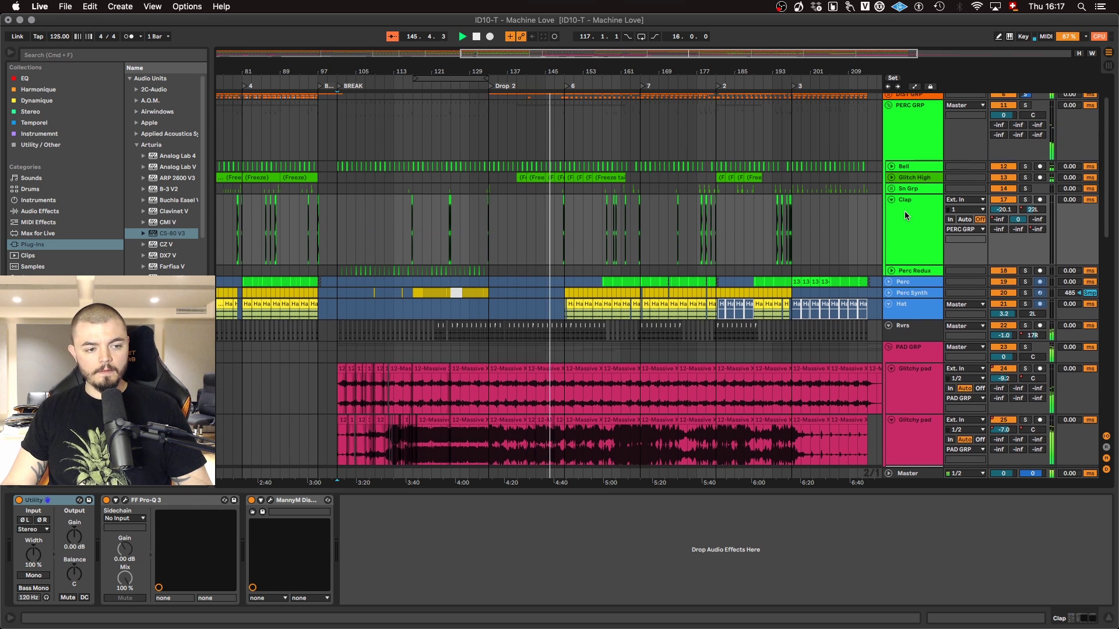
pyautogui.scroll(2, 904, 211)
pyautogui.click(888, 142)
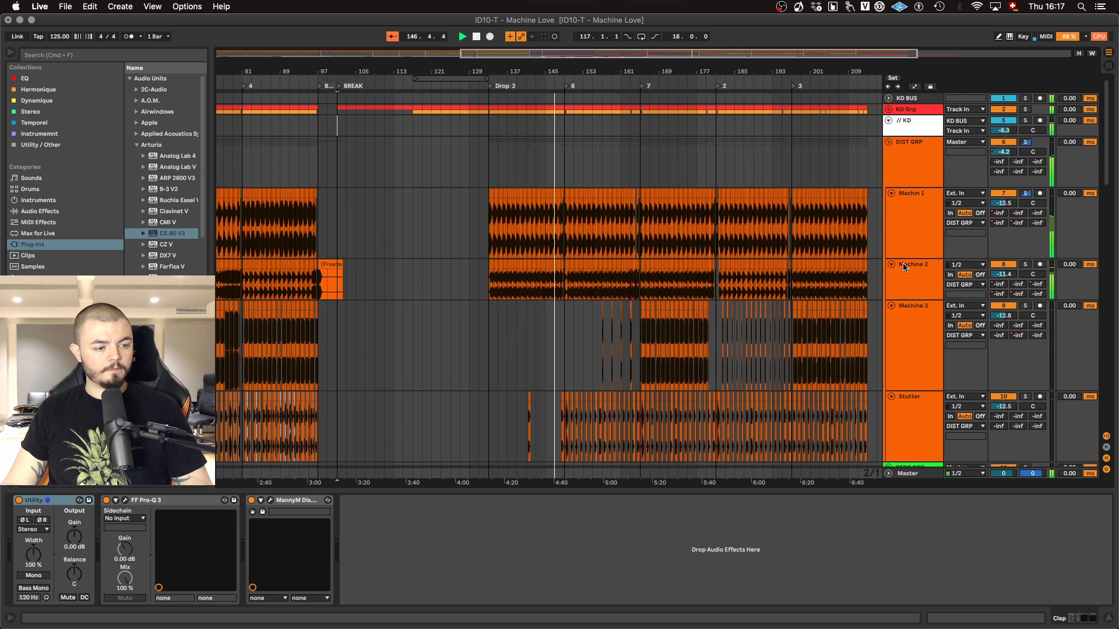
# Step: Look through the Drop 2 clips on the pad, keys, texture and effects tracks down to Impact bass
pyautogui.scroll(-10, 903, 263)
pyautogui.scroll(-15, 903, 264)
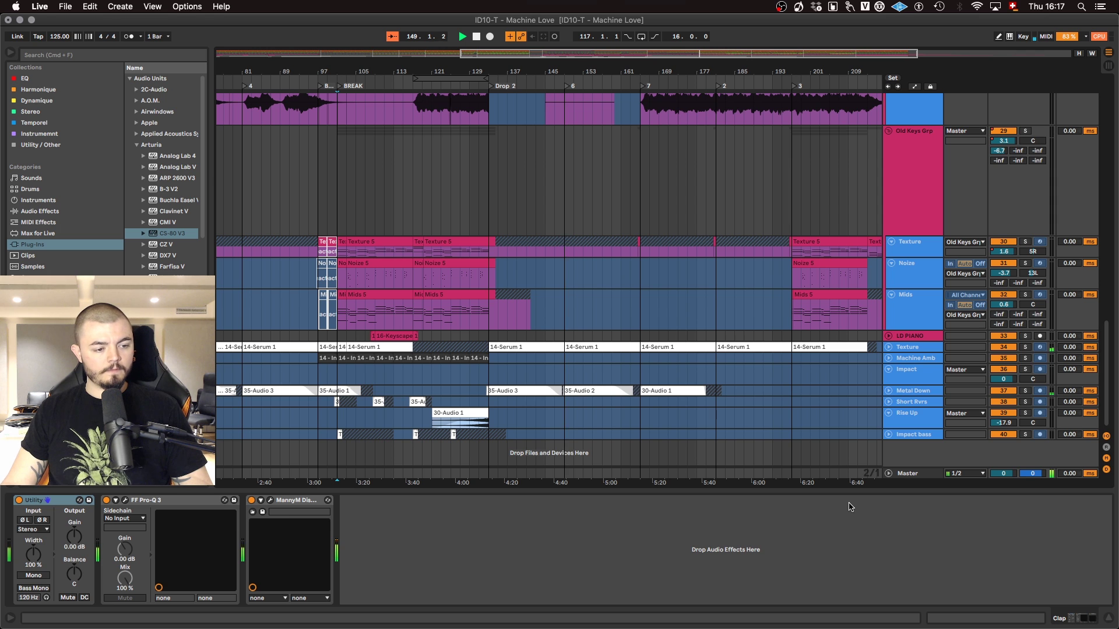
pyautogui.scroll(7, 881, 273)
pyautogui.scroll(3, 882, 273)
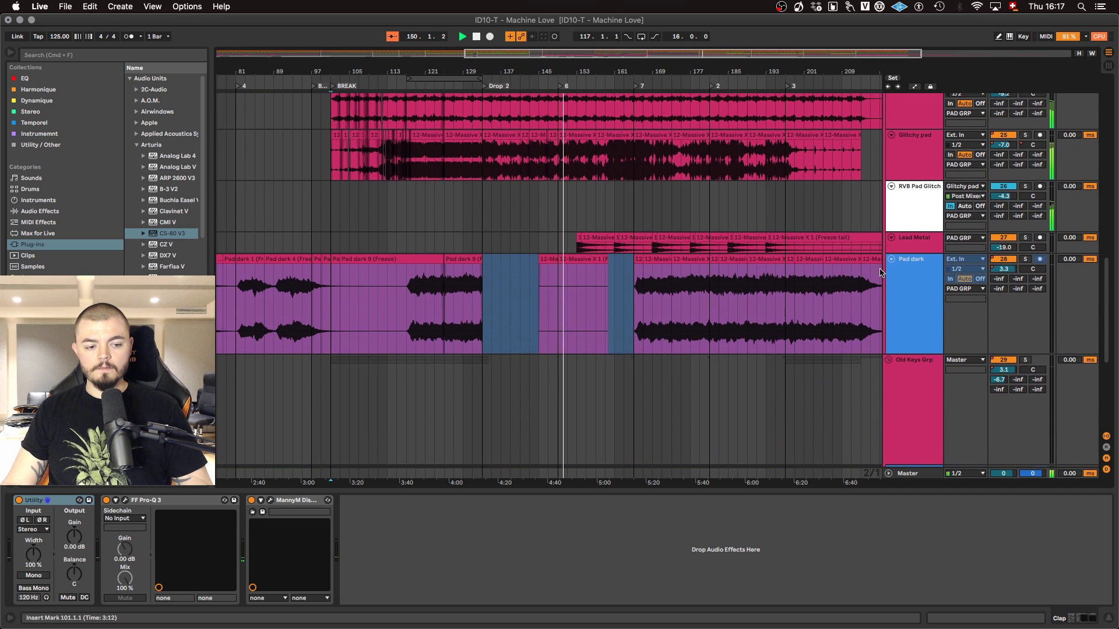
# Step: Expand the Hat and Perc Synth tracks and look at the arrangement through marker 3 to its end
pyautogui.scroll(10, 882, 273)
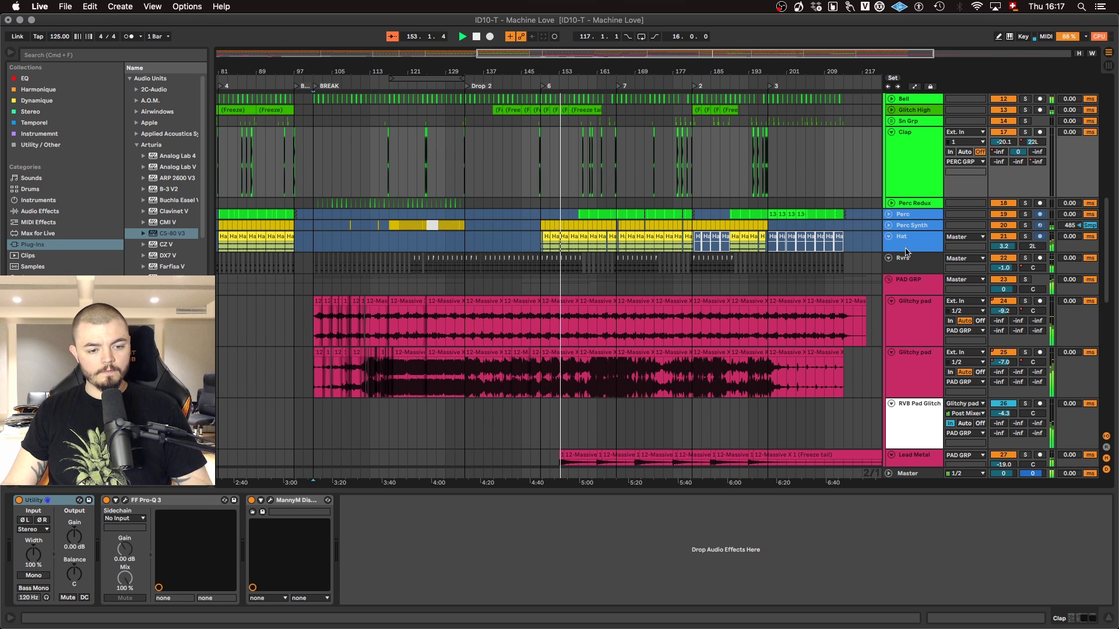
pyautogui.click(903, 252)
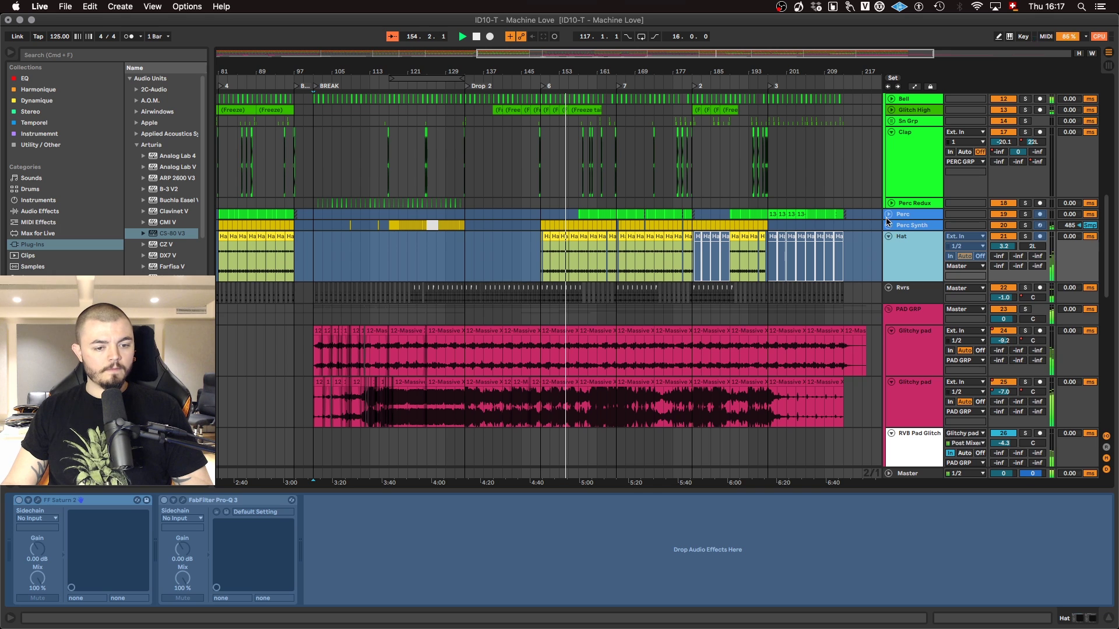
pyautogui.click(889, 225)
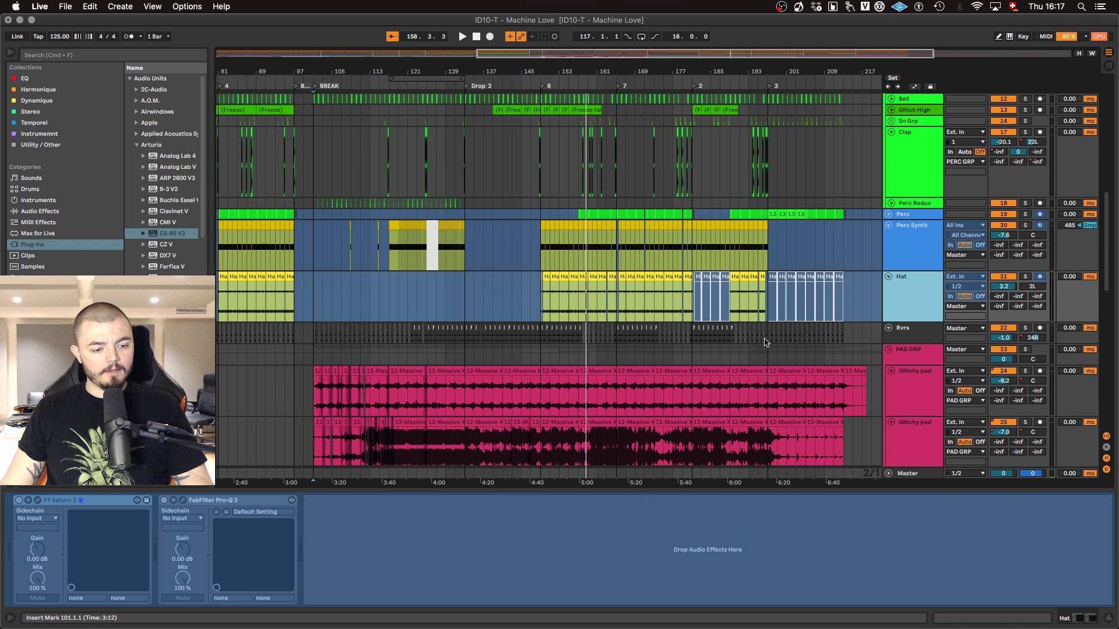
pyautogui.scroll(-5, 816, 417)
pyautogui.hscroll(5, 766, 342)
pyautogui.hscroll(-2, 765, 343)
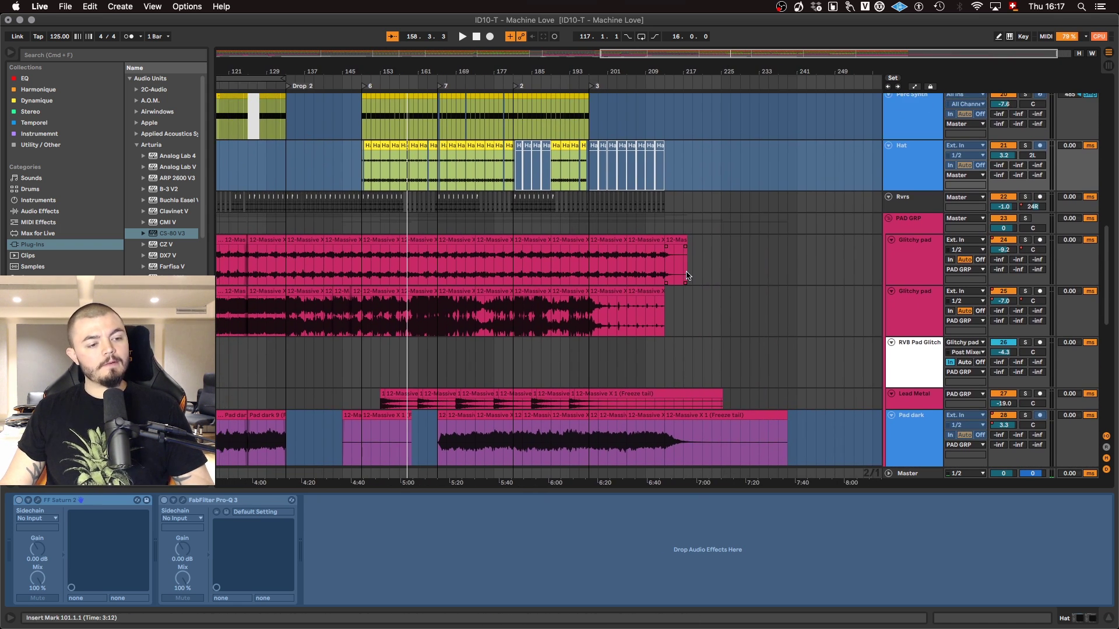
# Step: Fold the DIST GRP, select the // KD track and show the whole arrangement from the first bar to the ending
pyautogui.scroll(10, 758, 344)
pyautogui.click(888, 173)
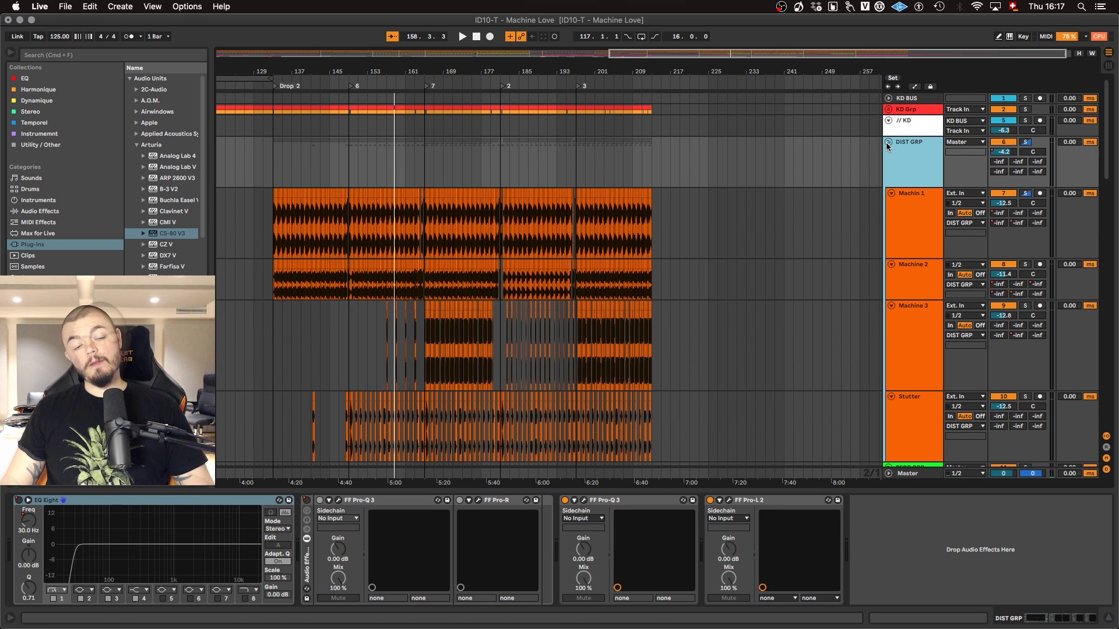
pyautogui.click(888, 143)
pyautogui.click(923, 128)
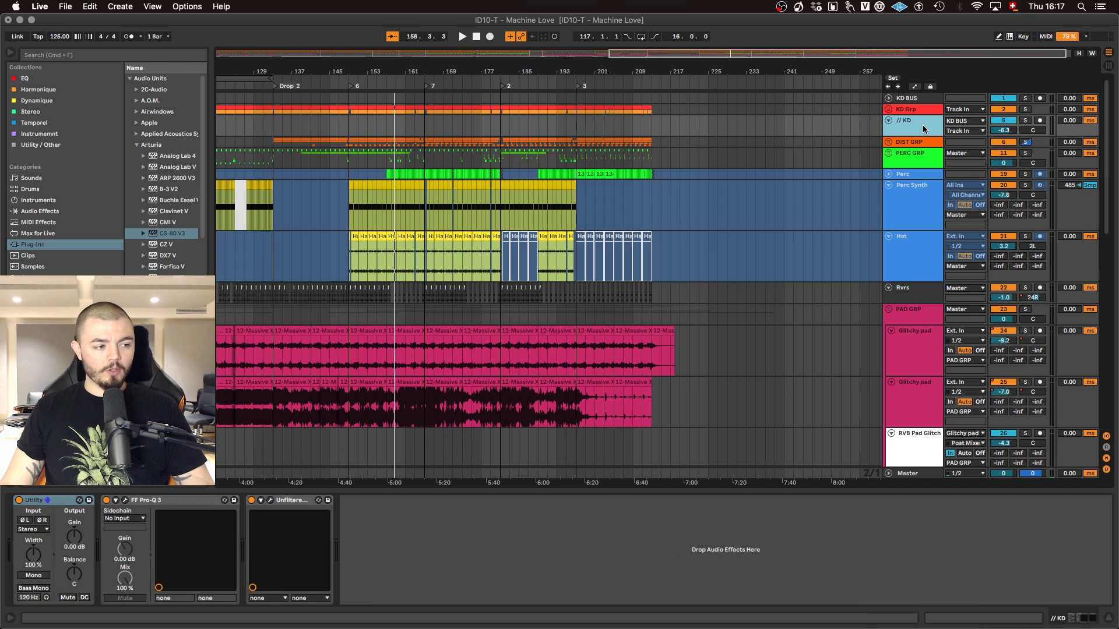
pyautogui.moveTo(370, 72); pyautogui.dragTo(374, 34)
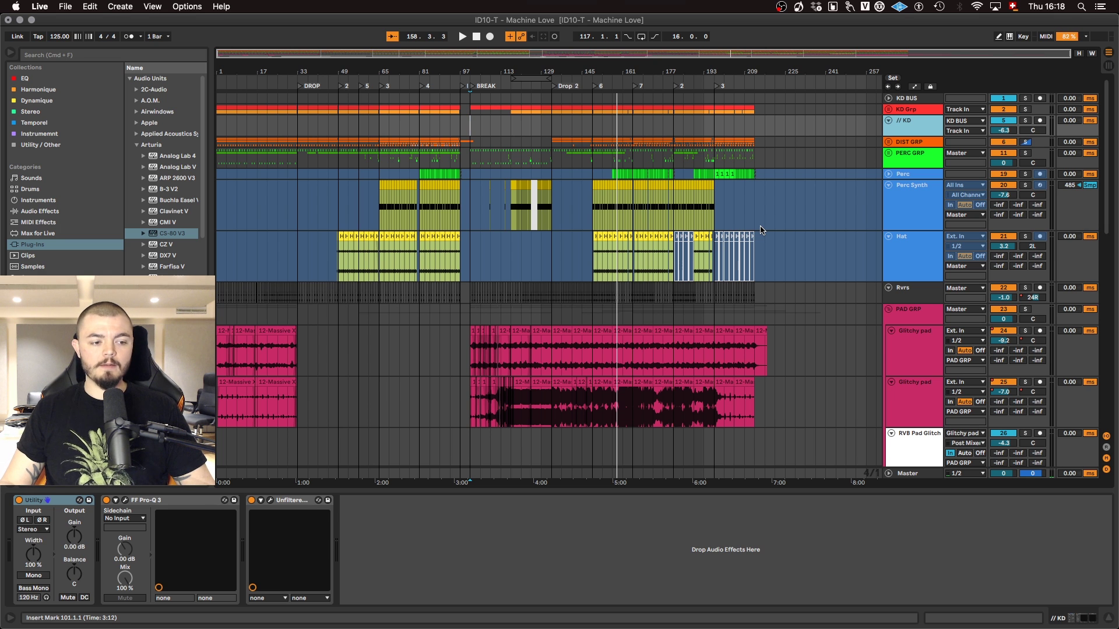
# Step: Show the Master track's effect chain and look through its devices from Utility to EQ Eight
pyautogui.scroll(-5, 760, 229)
pyautogui.click(907, 474)
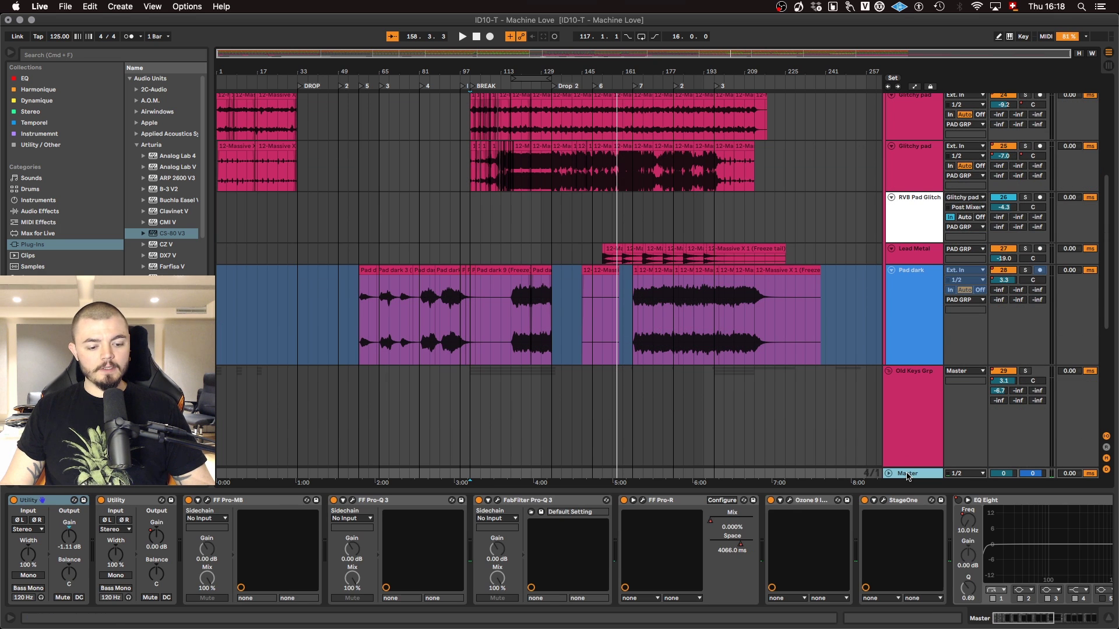
pyautogui.click(636, 525)
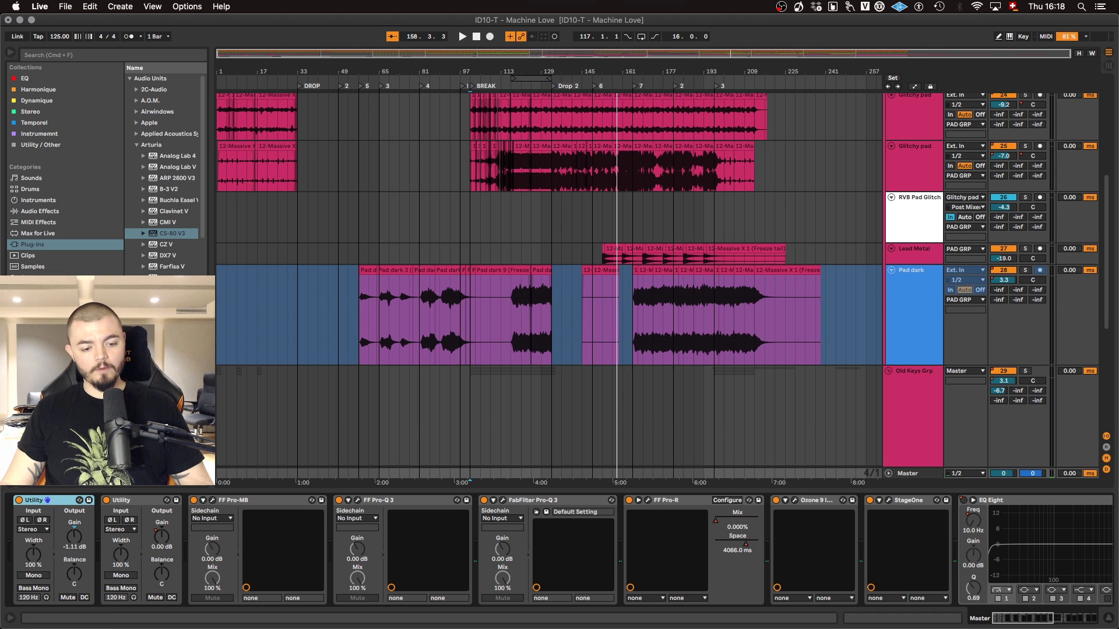
pyautogui.scroll(5, 901, 303)
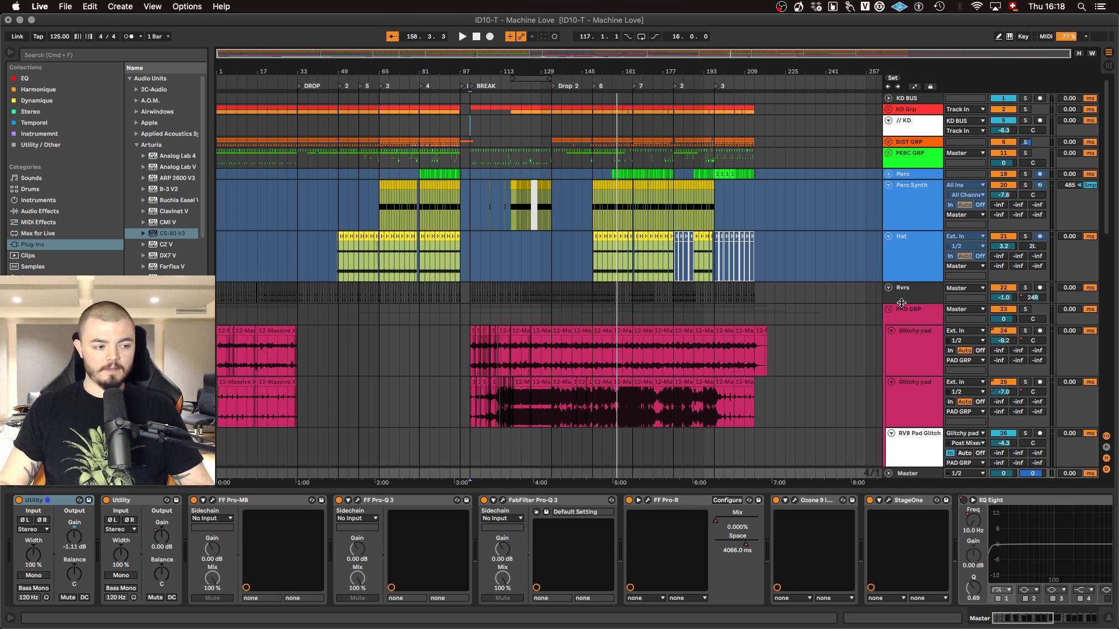
# Step: Show the PAD GRP's effect chain, fold that group and expand the KD BUS track
pyautogui.click(902, 304)
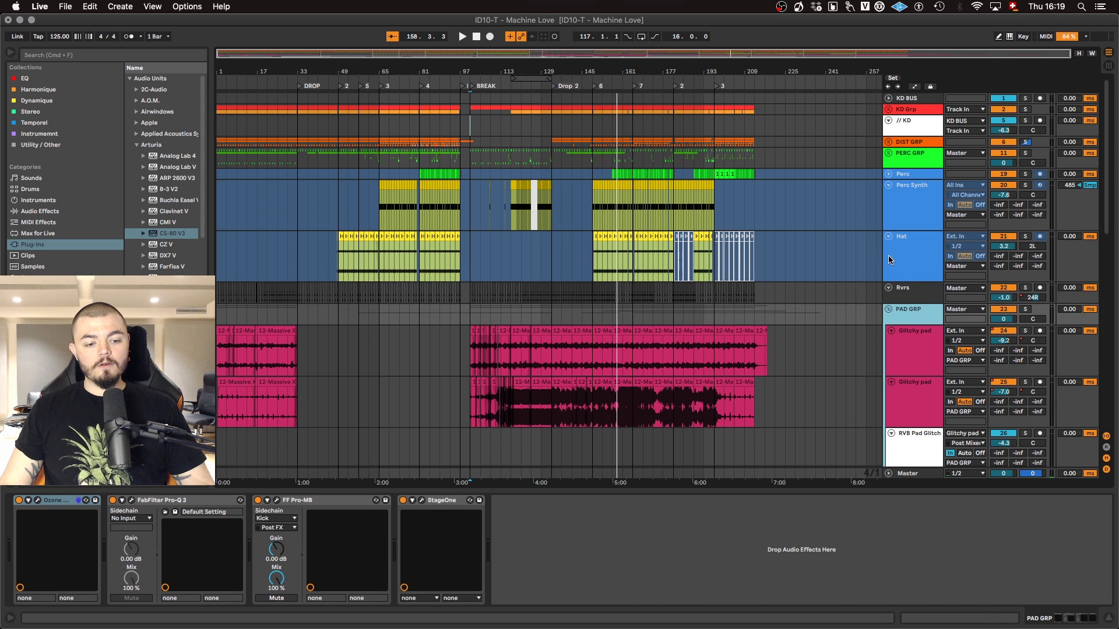
pyautogui.click(890, 308)
pyautogui.click(888, 98)
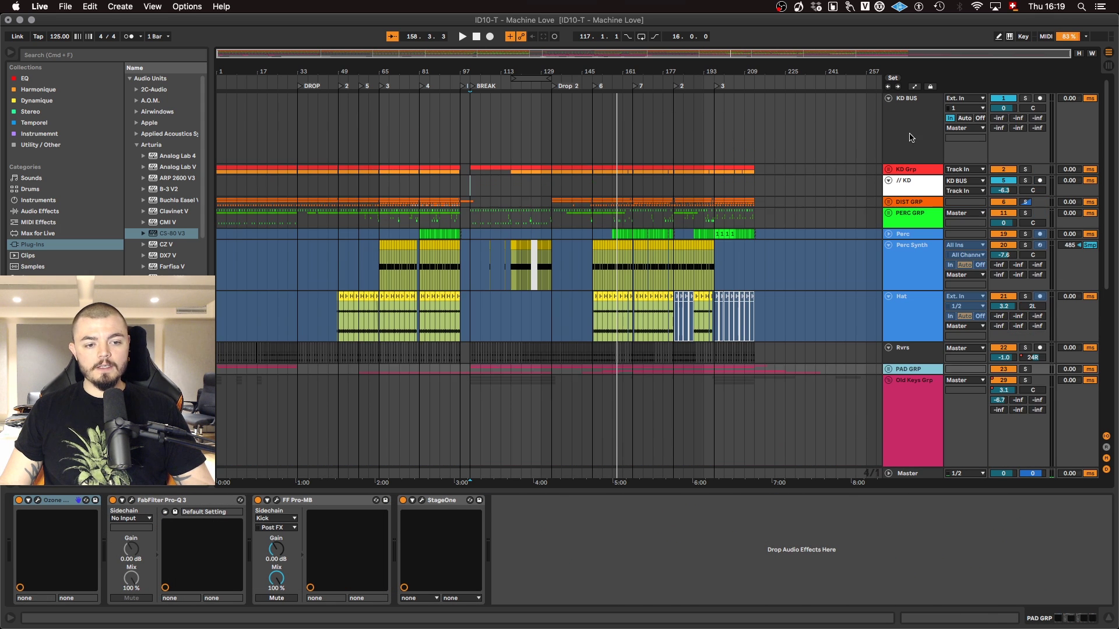
# Step: Look at the effect chains of the KD Grp and the DIST GRP, and unfold the DIST GRP
pyautogui.click(909, 170)
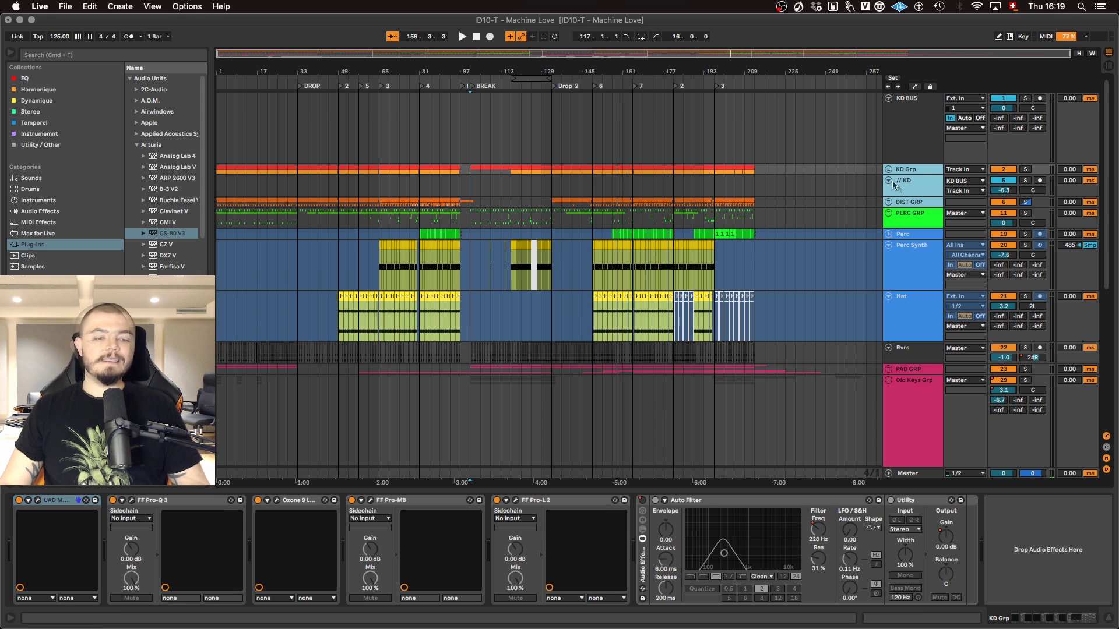
pyautogui.click(901, 204)
pyautogui.click(887, 202)
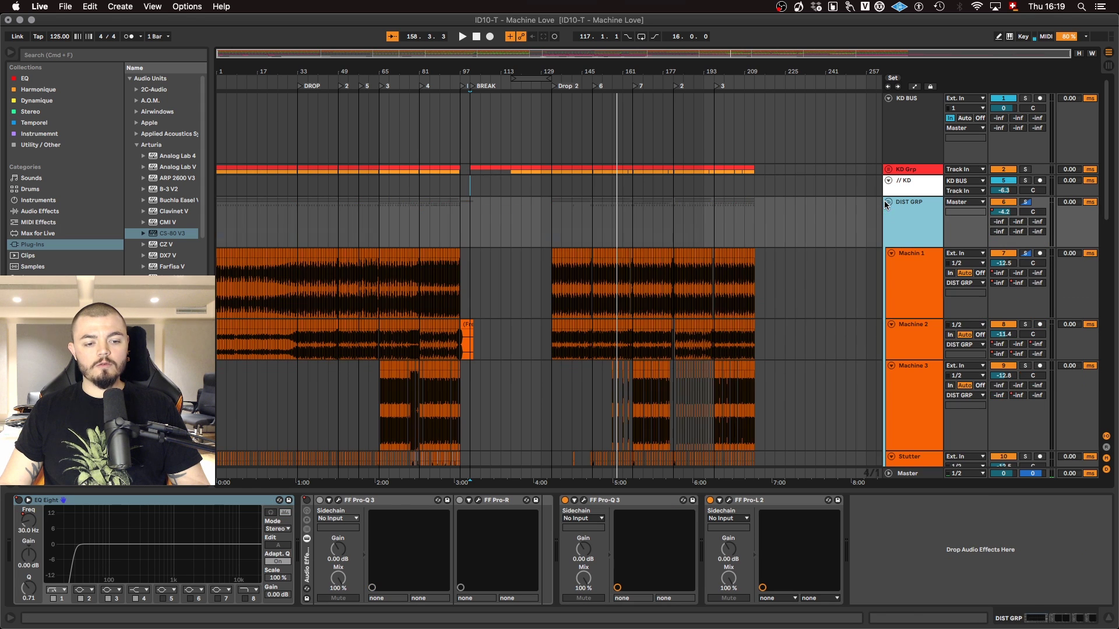
# Step: Unfold the KD Grp, examine the Kick and Bass waveforms around bar 145 and show the Bass track's effect chain
pyautogui.scroll(-3, 749, 386)
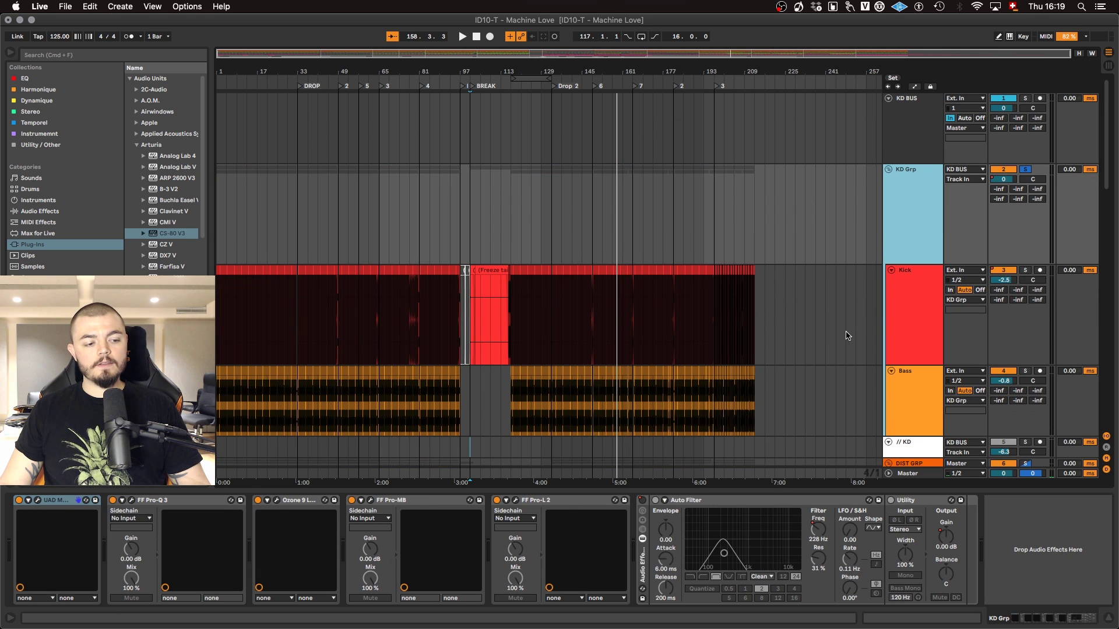
pyautogui.scroll(-2, 637, 334)
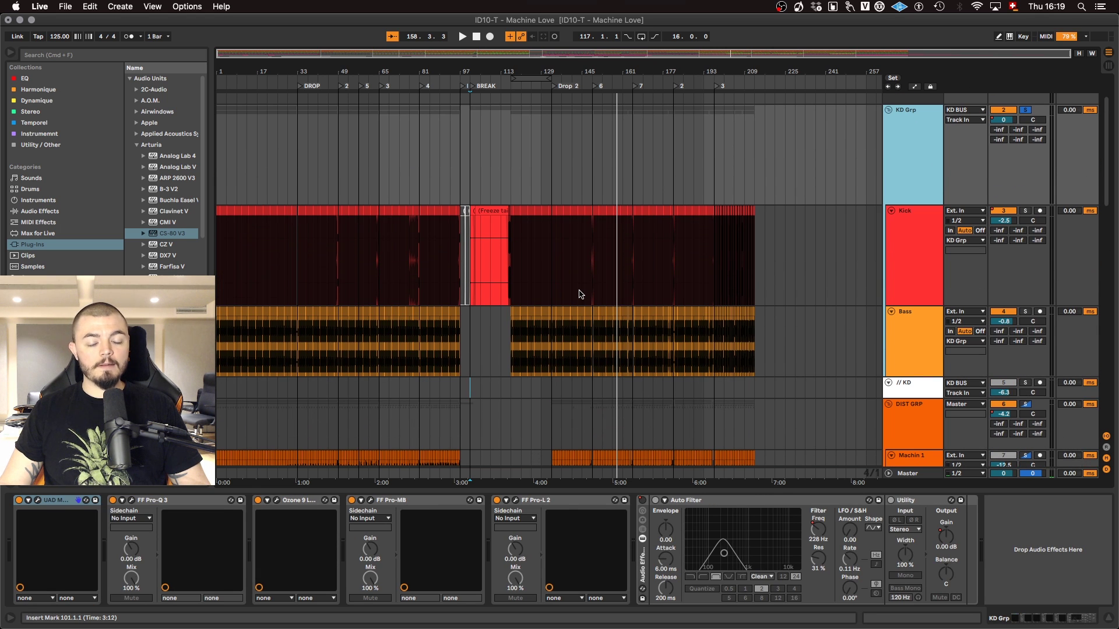
pyautogui.scroll(10, 580, 294)
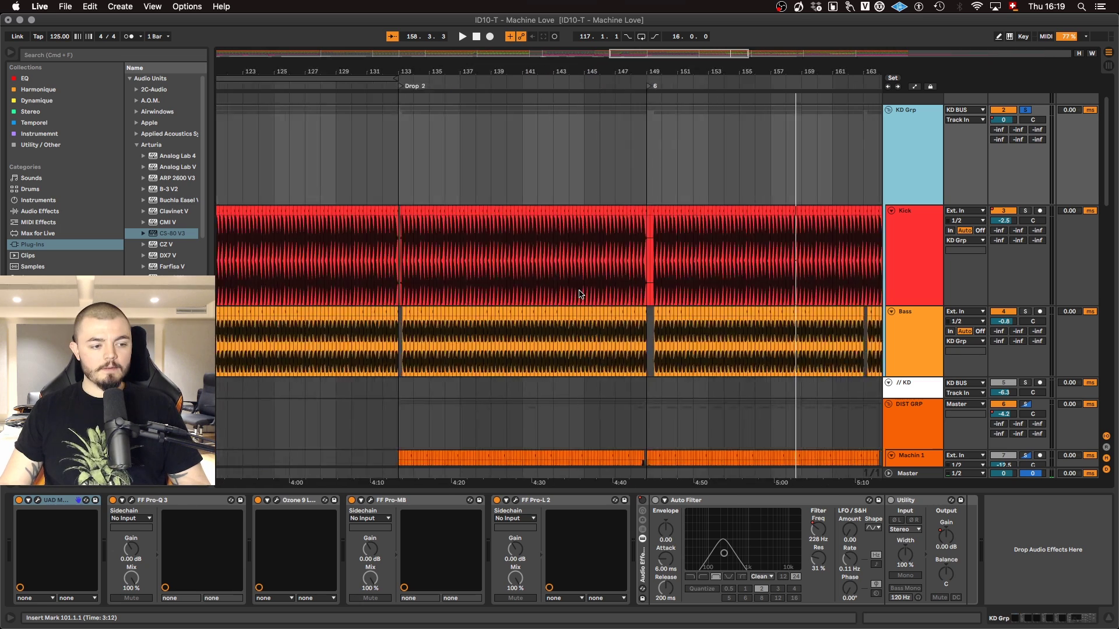
pyautogui.click(899, 268)
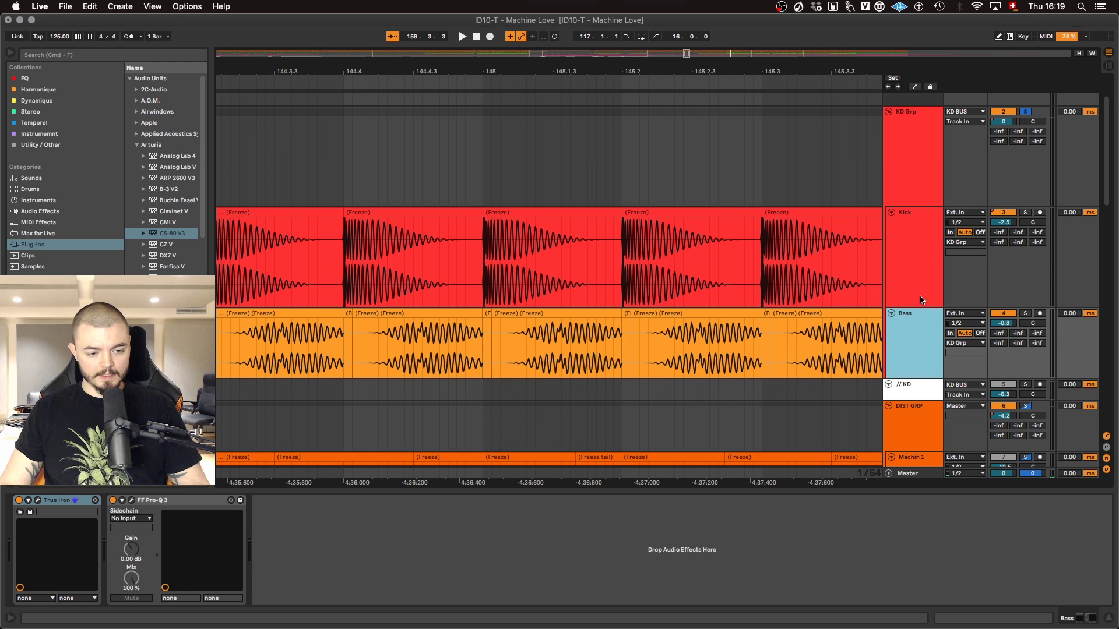
pyautogui.click(917, 287)
pyautogui.click(916, 324)
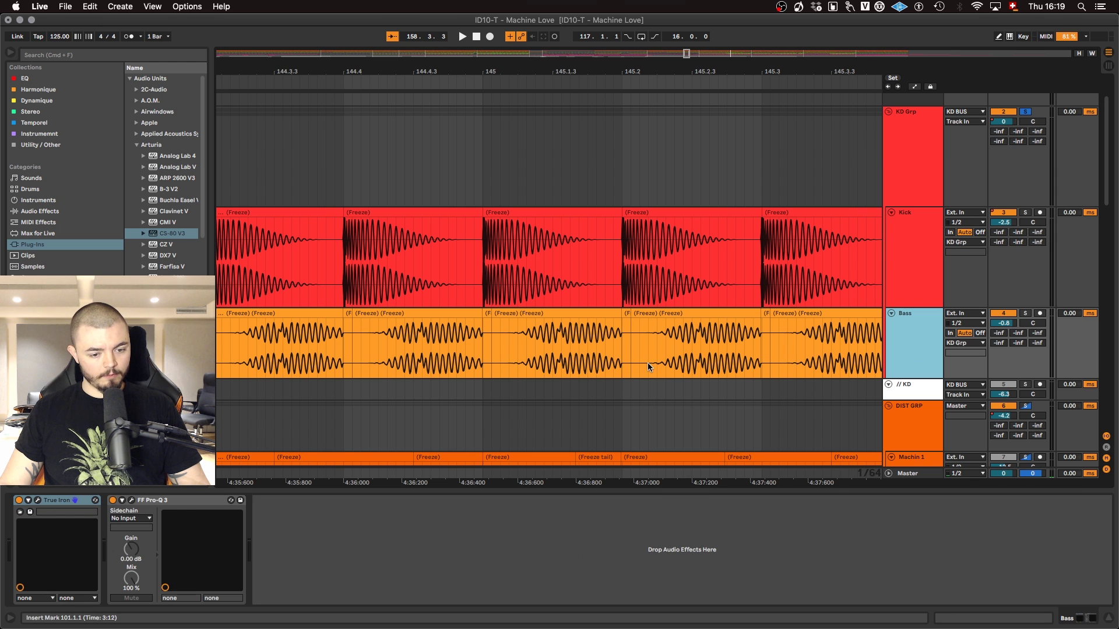
# Step: Inspect the Bass track's FF Pro-Q 3 and True Iron plug-ins, and close the True Iron window
pyautogui.click(131, 500)
pyautogui.click(130, 501)
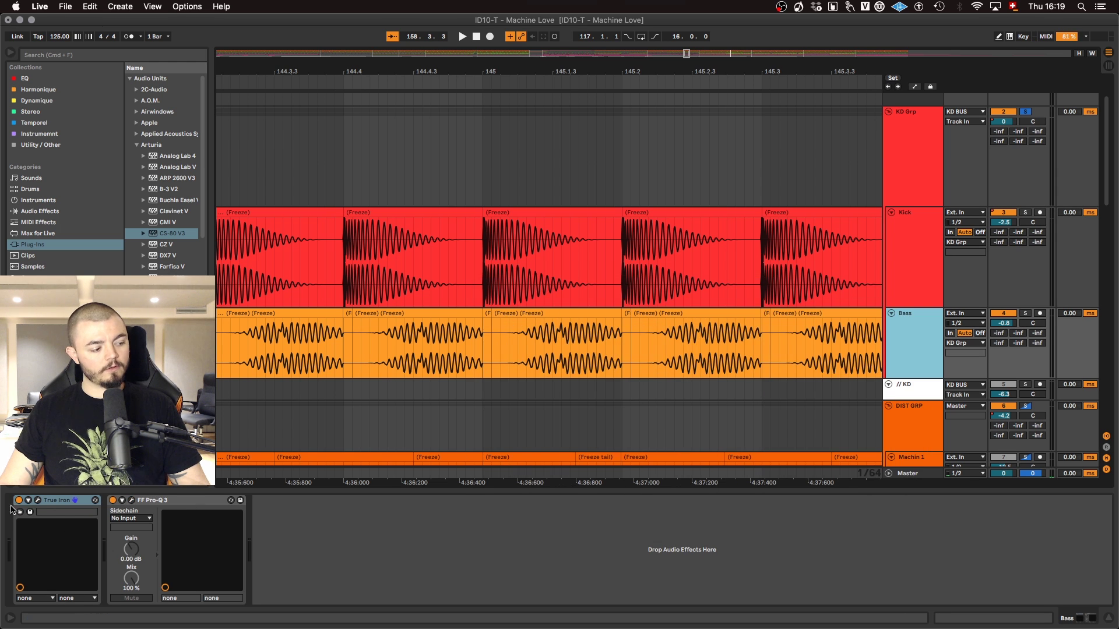
pyautogui.click(38, 500)
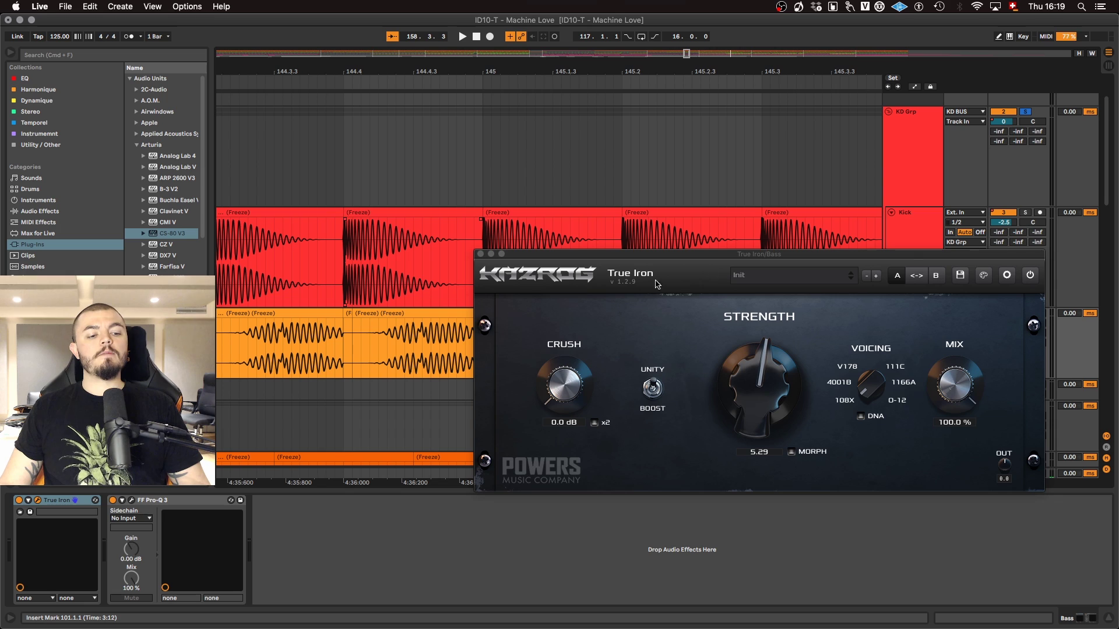
pyautogui.click(480, 254)
# Step: Look at the Kick track's device chain, then at the chain of the whole KD Grp
pyautogui.scroll(-10, 805, 283)
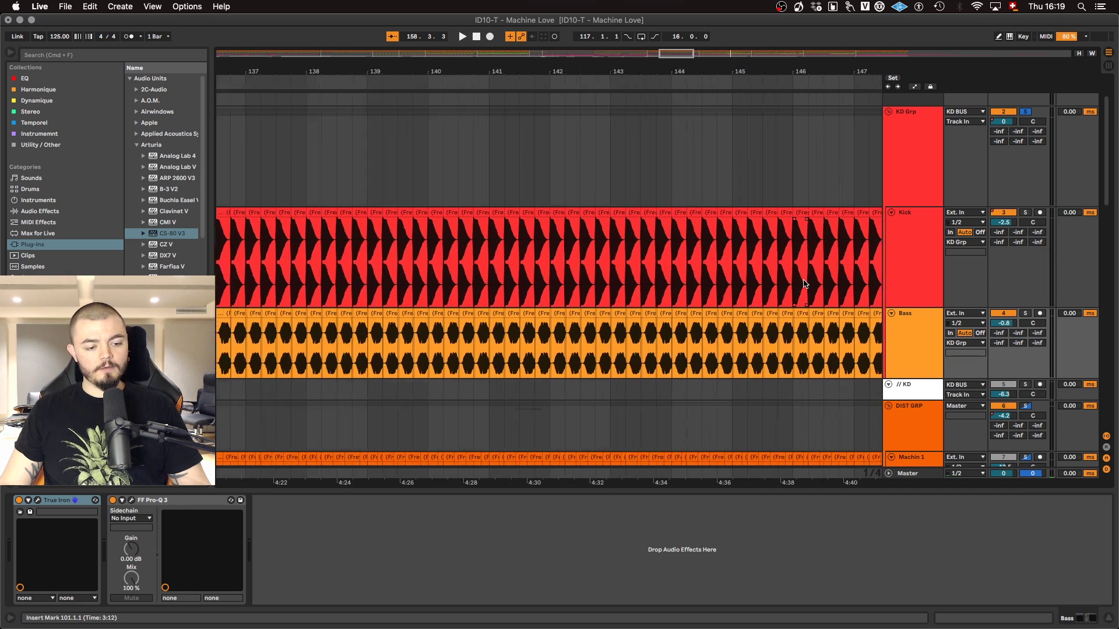
pyautogui.scroll(-5, 804, 283)
pyautogui.click(923, 259)
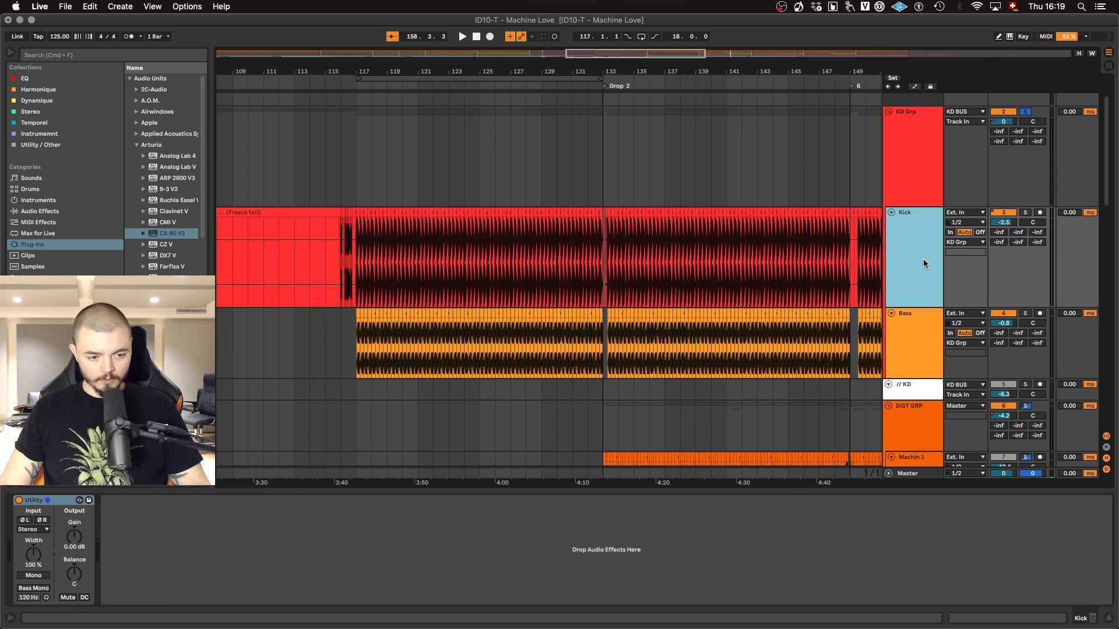
pyautogui.click(956, 182)
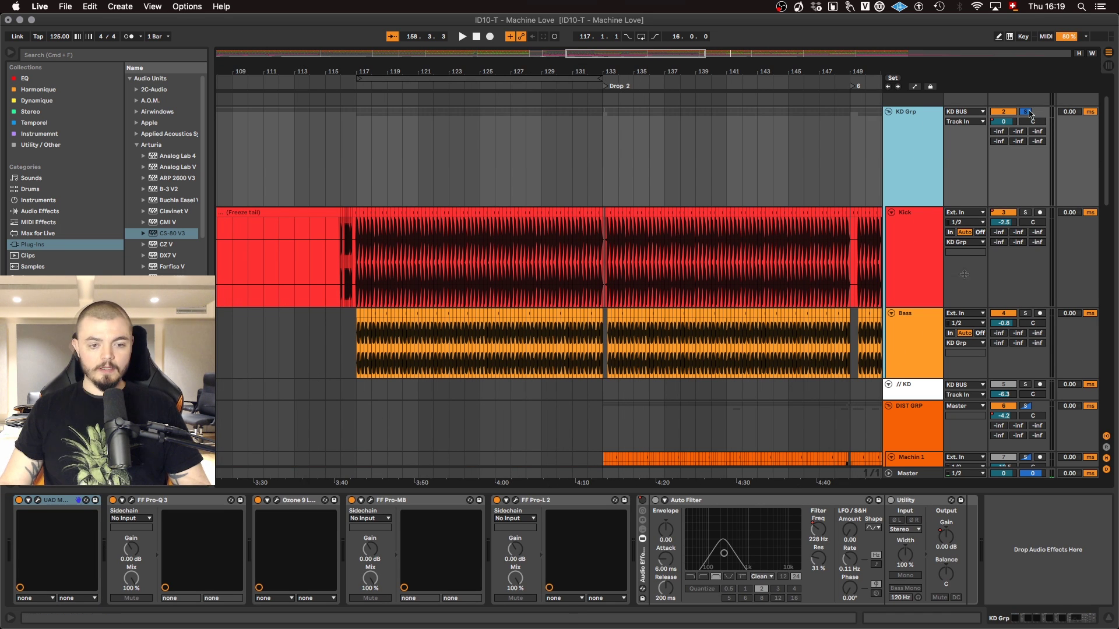
# Step: Play the KD Grp from Drop 2 and solo the Kick and then the Bass to hear each part alone
pyautogui.click(352, 177)
pyautogui.press('space')
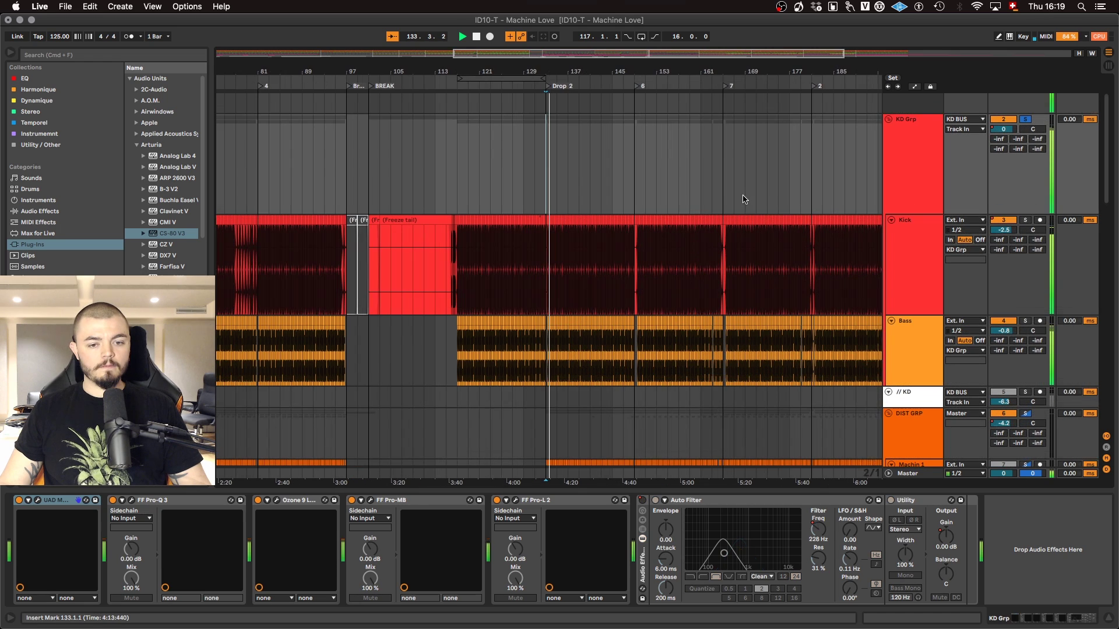
pyautogui.scroll(5, 568, 282)
pyautogui.scroll(3, 570, 283)
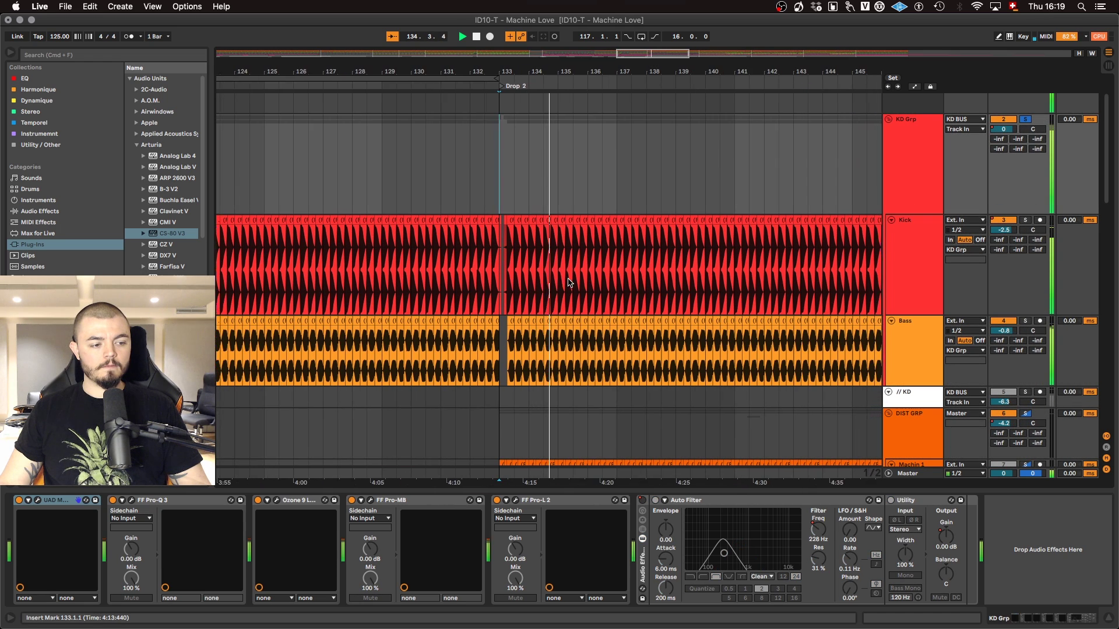
pyautogui.click(1026, 220)
pyautogui.click(1026, 321)
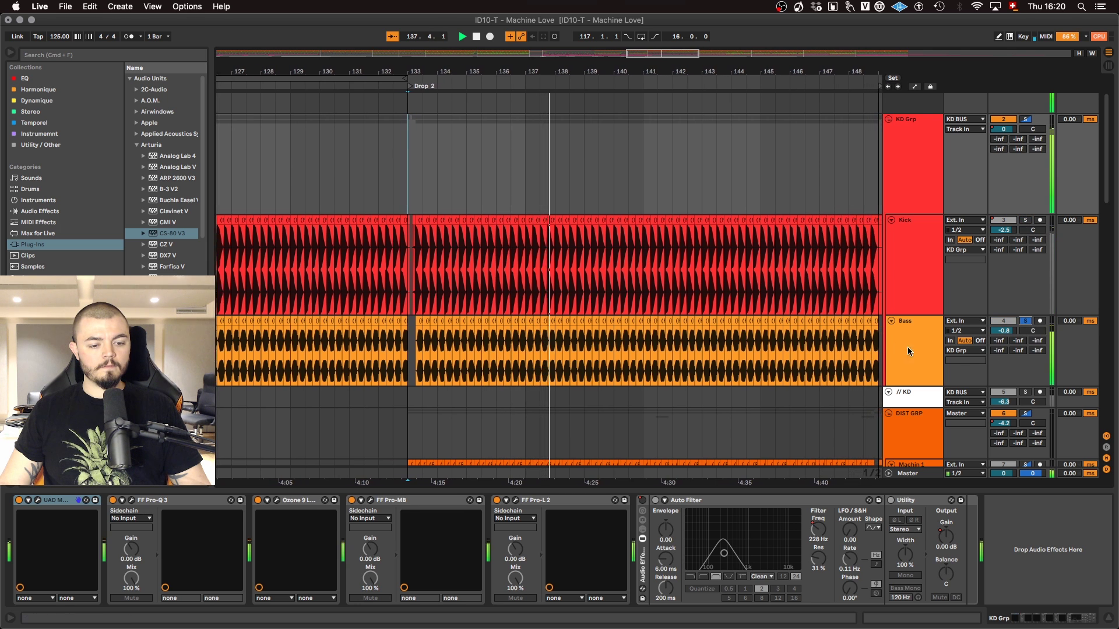
pyautogui.click(920, 351)
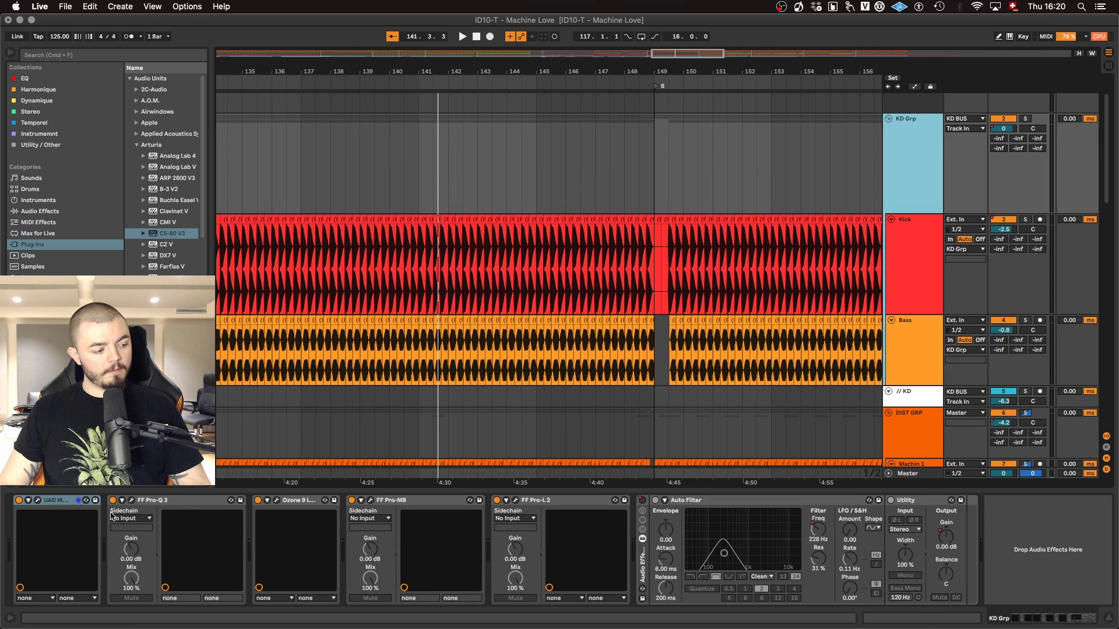
# Step: Open the UAD Manley Massive Passive on the KD Grp and compare the sound with the equalizer off and on
pyautogui.click(37, 500)
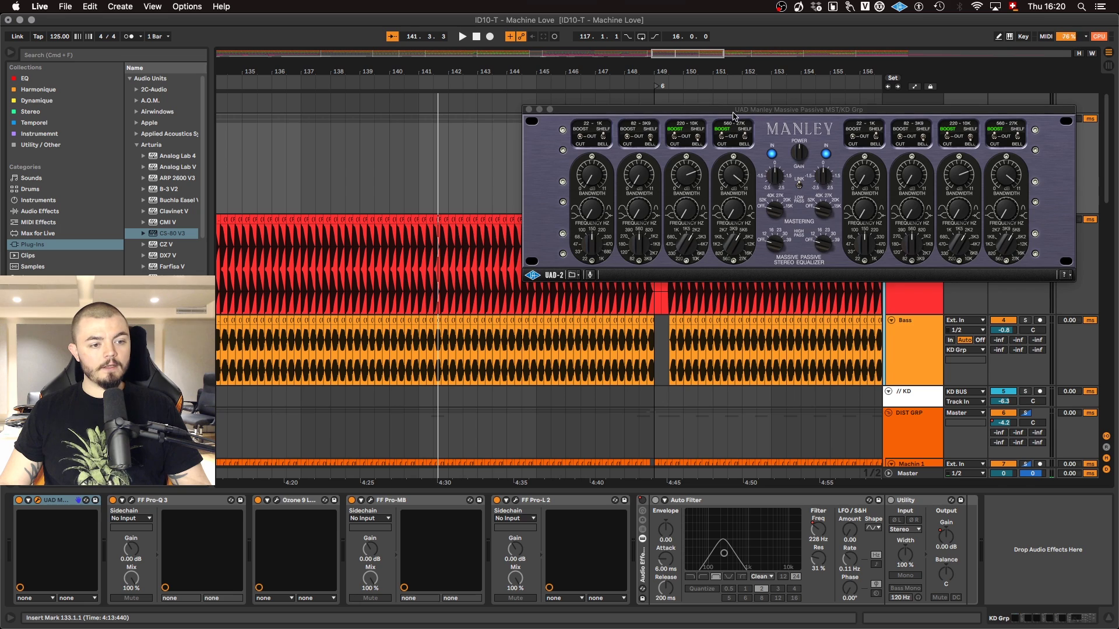
pyautogui.moveTo(731, 114); pyautogui.dragTo(609, 190)
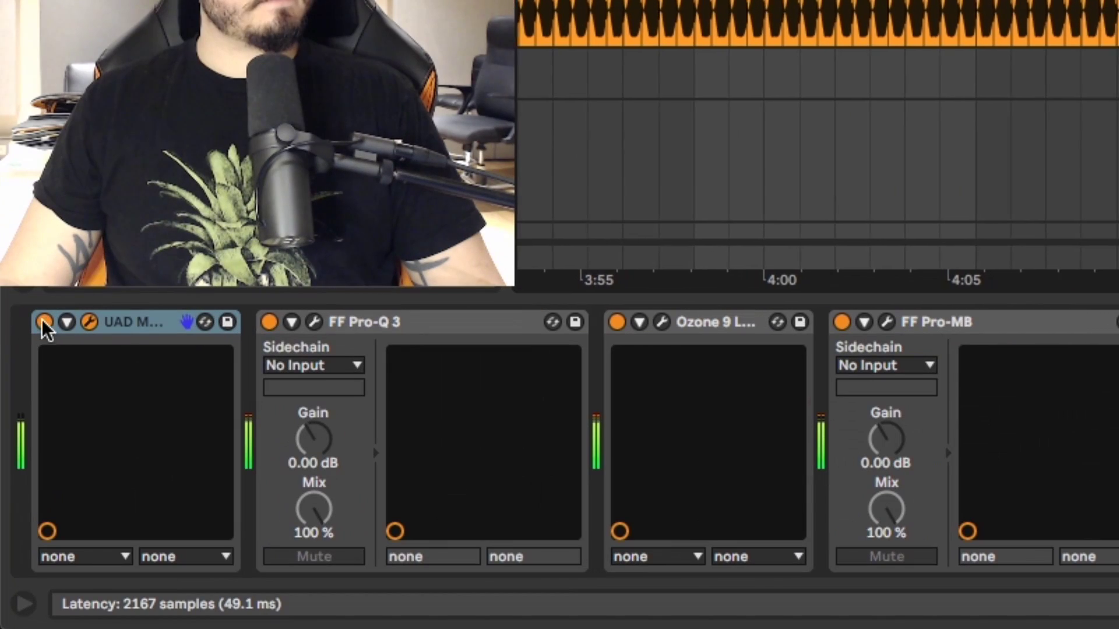
pyautogui.click(44, 321)
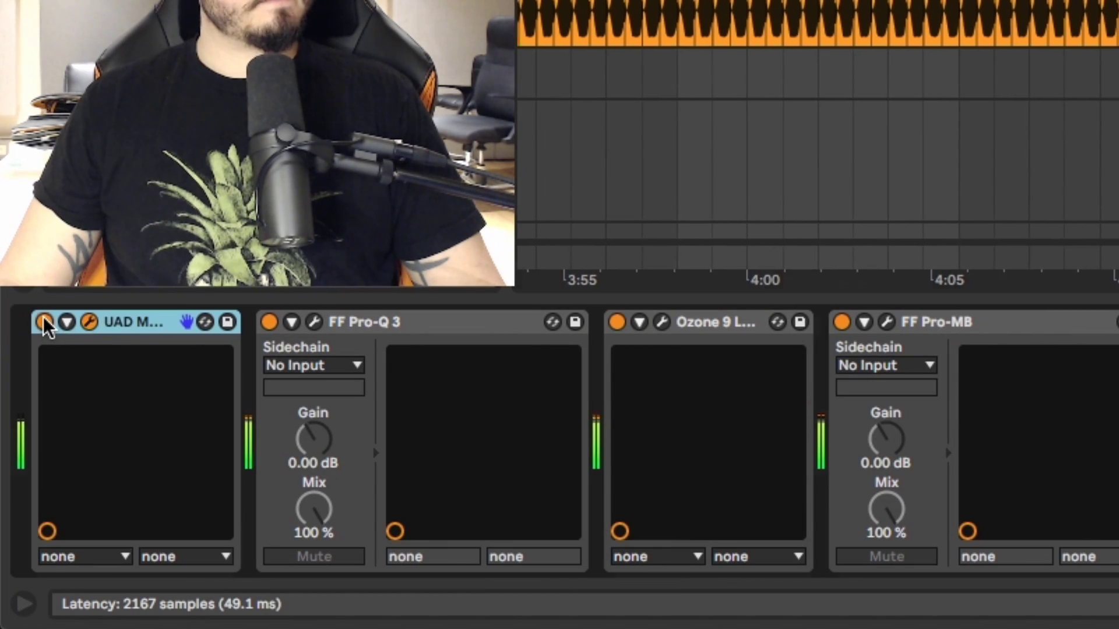
pyautogui.click(44, 322)
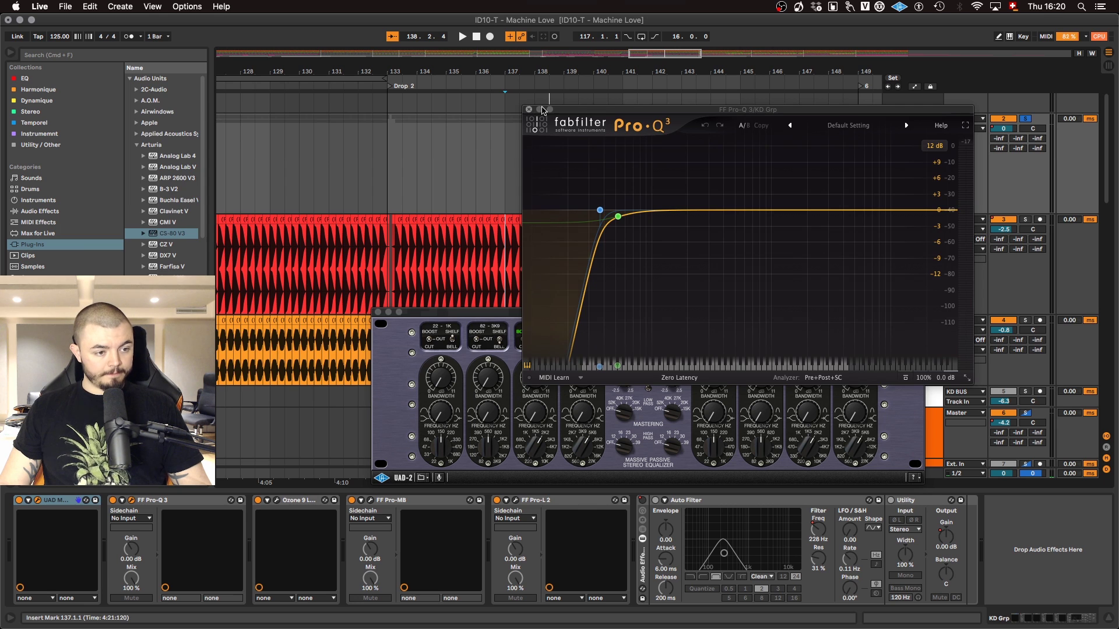
# Step: Close the KD Grp's FF Pro-Q 3 window and view the Ozone 9 Low End Focus settings clear of the device chain
pyautogui.moveTo(529, 111); pyautogui.dragTo(97, 99)
pyautogui.moveTo(708, 118); pyautogui.dragTo(619, 300)
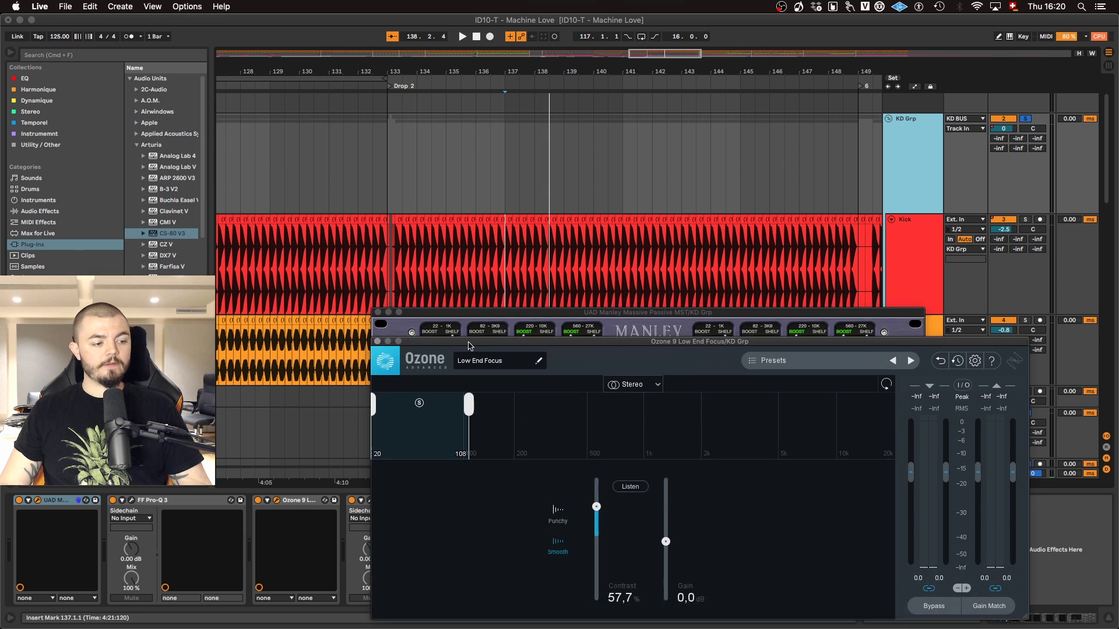
pyautogui.moveTo(468, 343); pyautogui.dragTo(509, 344)
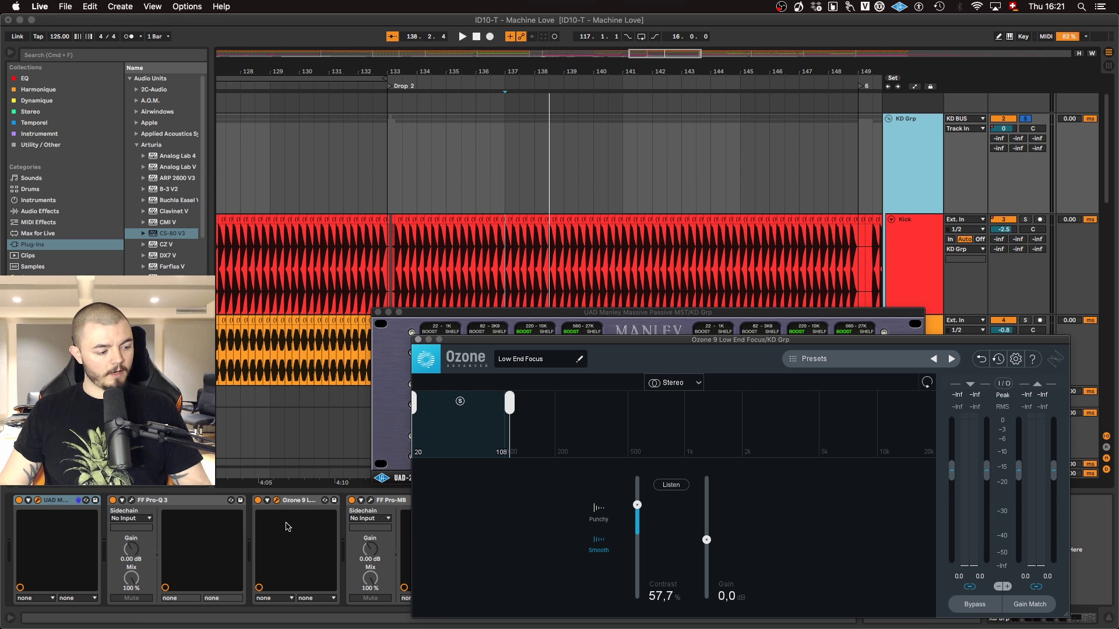
# Step: Play the drop and switch Ozone 9 Low End Focus off and on repeatedly to compare the low end
pyautogui.press('space')
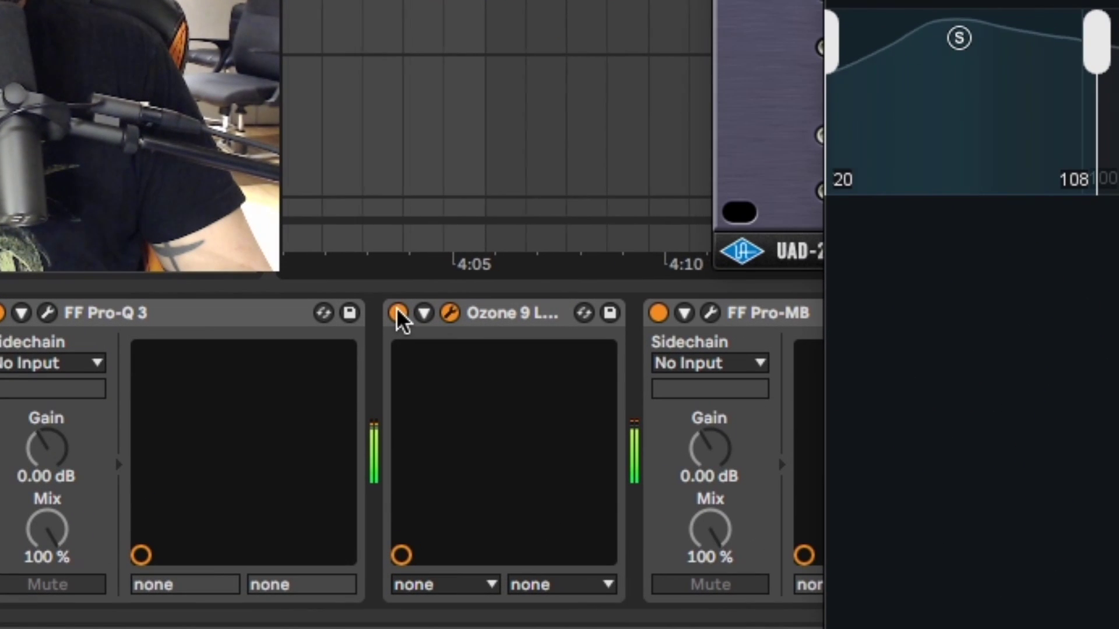
pyautogui.click(398, 313)
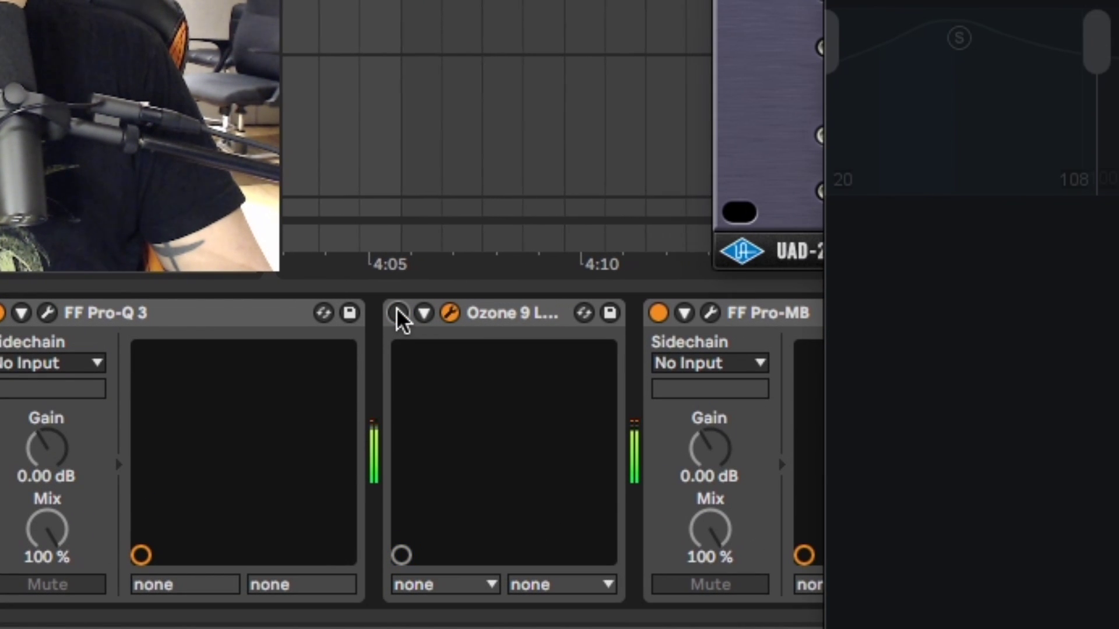
pyautogui.click(398, 314)
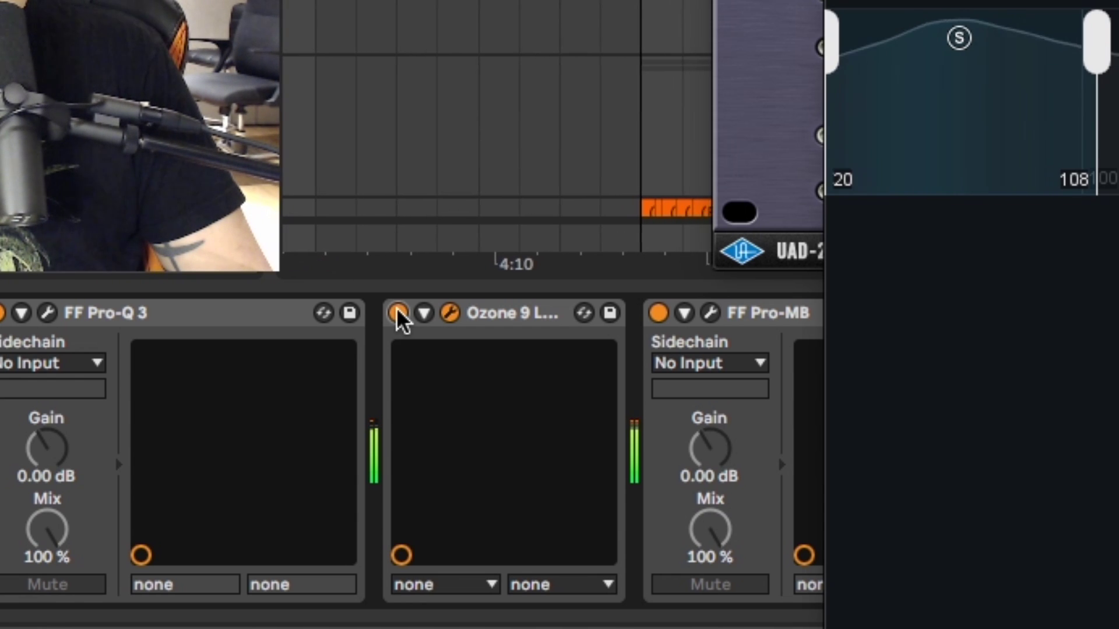
pyautogui.click(398, 314)
pyautogui.click(398, 314)
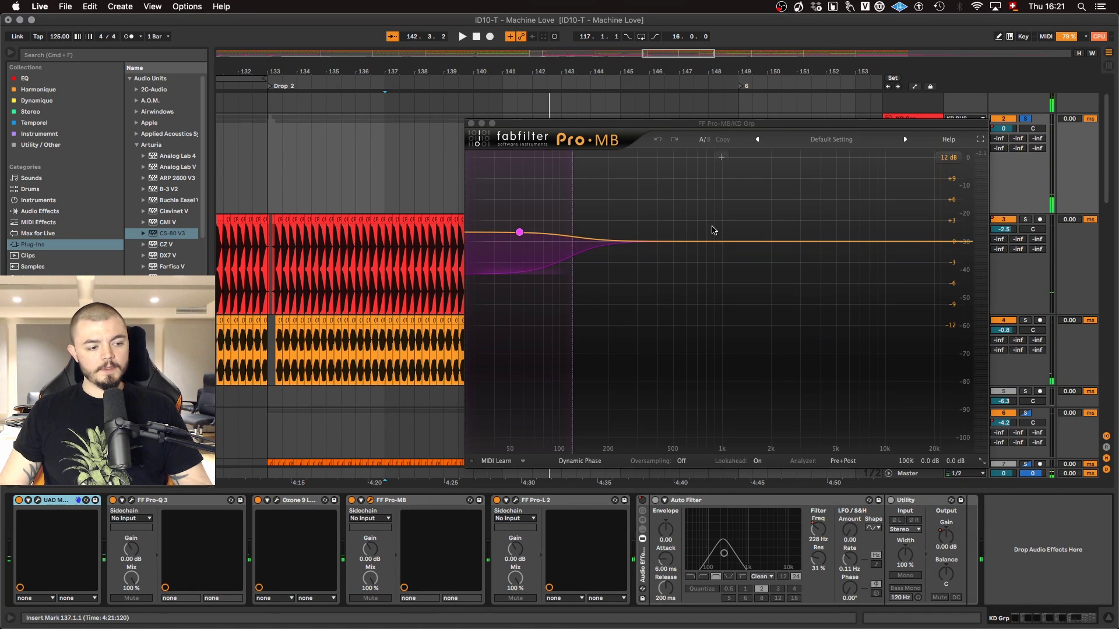
# Step: Play the drop with the KD Grp's FF Pro-MB and FF Pro-L 2 in view, then close the limiter and stop playback
pyautogui.press('space')
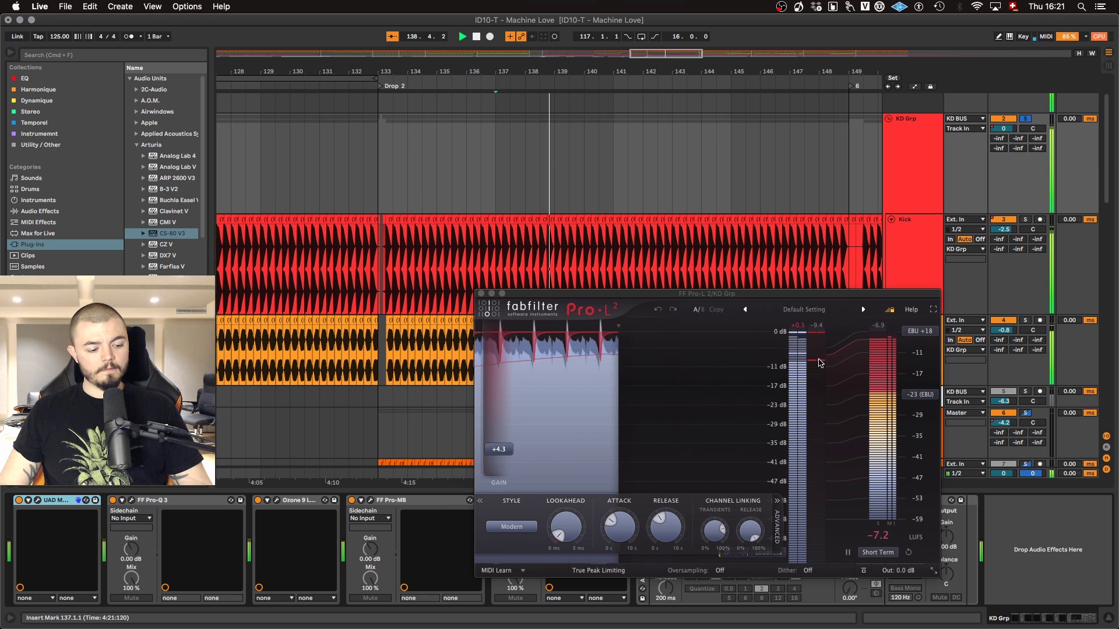
pyautogui.click(482, 293)
pyautogui.press('space')
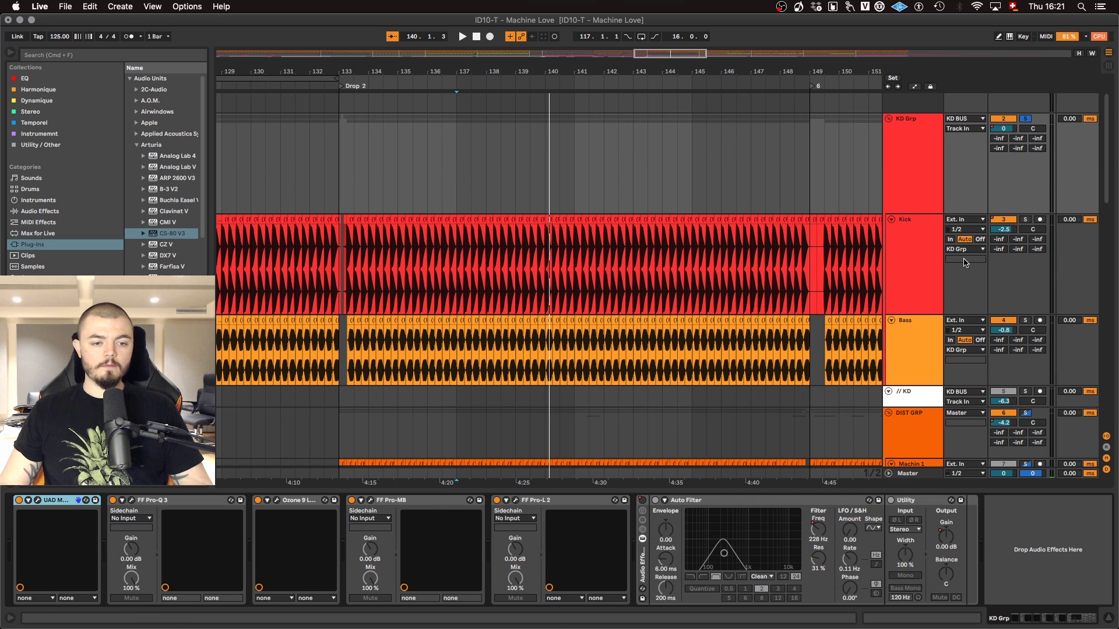
# Step: Fold the KD Grp and select the KD BUS track to show its device chain
pyautogui.scroll(2, 910, 222)
pyautogui.click(923, 190)
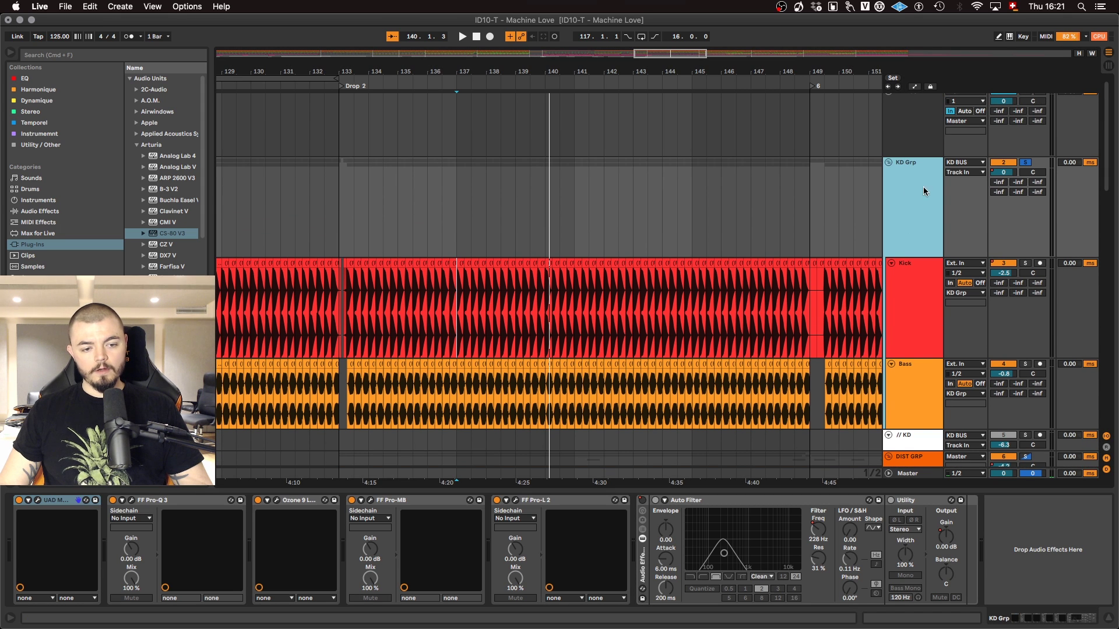
pyautogui.click(890, 163)
pyautogui.scroll(1, 912, 202)
pyautogui.click(918, 143)
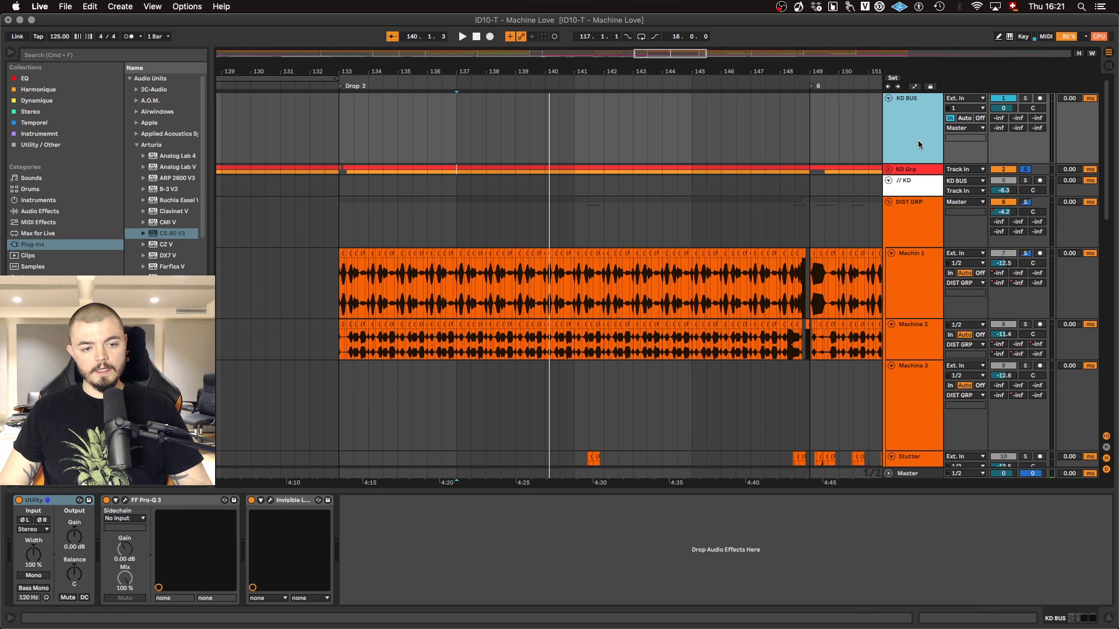
# Step: View the KD BUS's FF Pro-Q 3 and Invisible Limiter G2 during a short playback, then close both plug-in windows
pyautogui.click(124, 501)
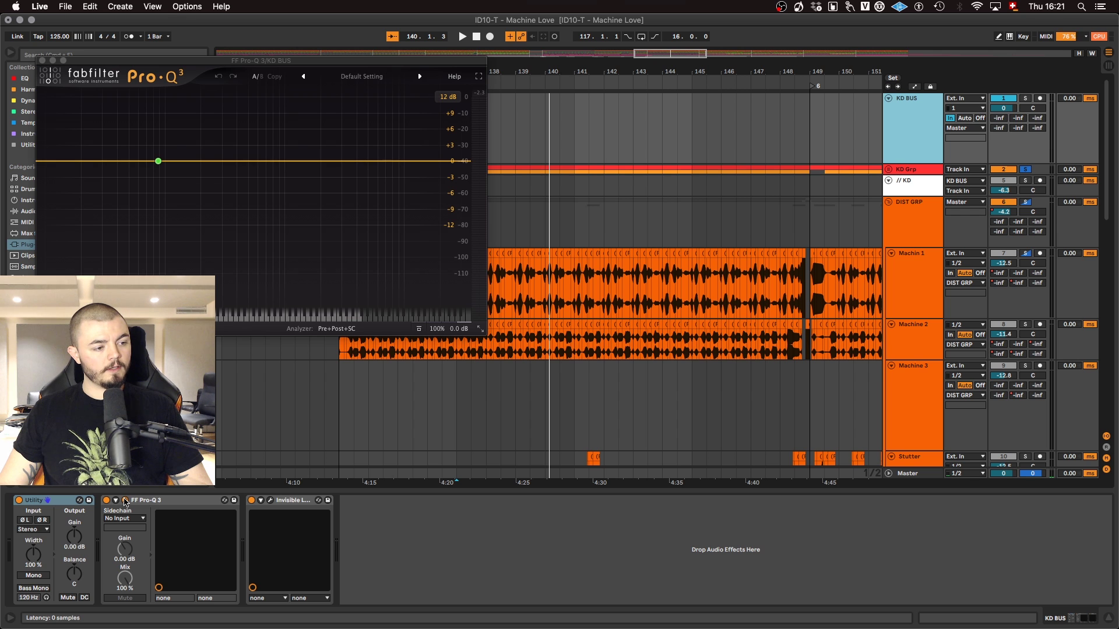
pyautogui.click(267, 501)
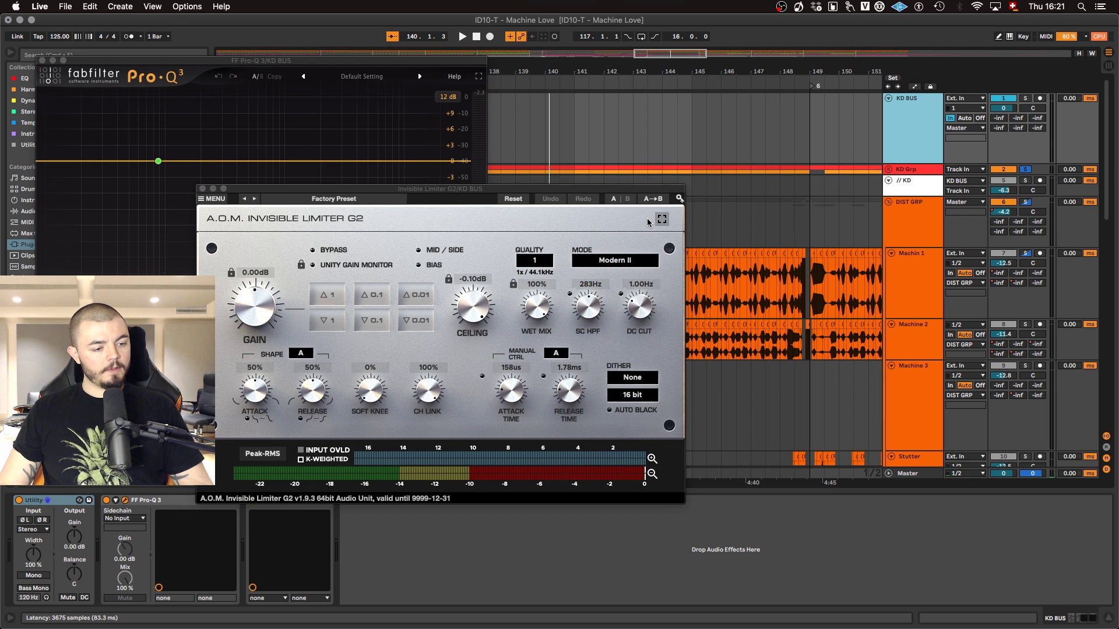
pyautogui.press('space')
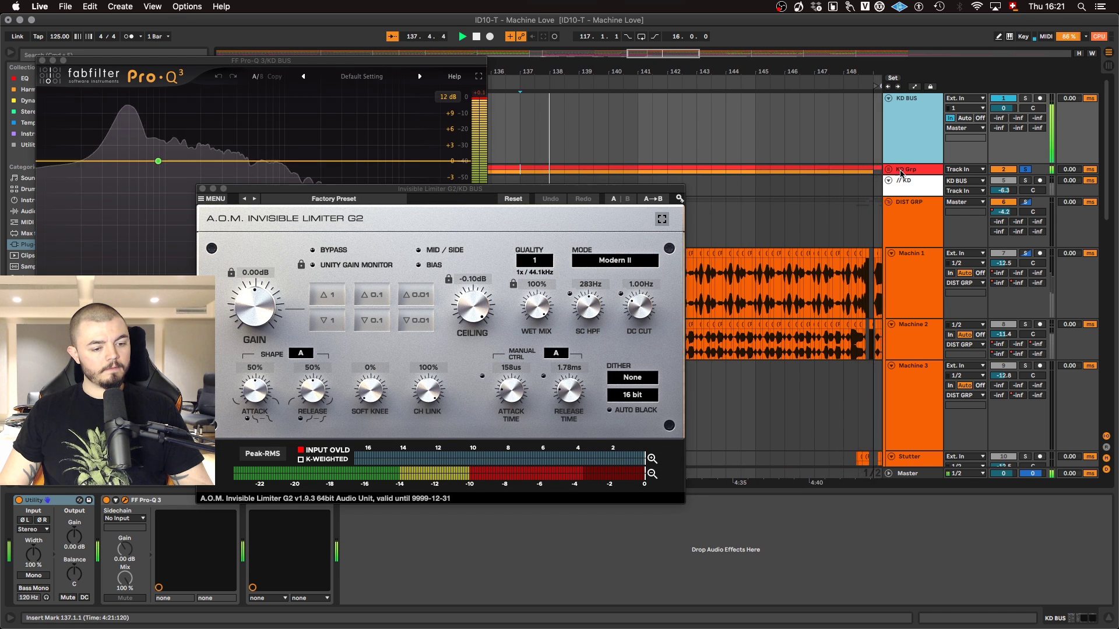
pyautogui.press('space')
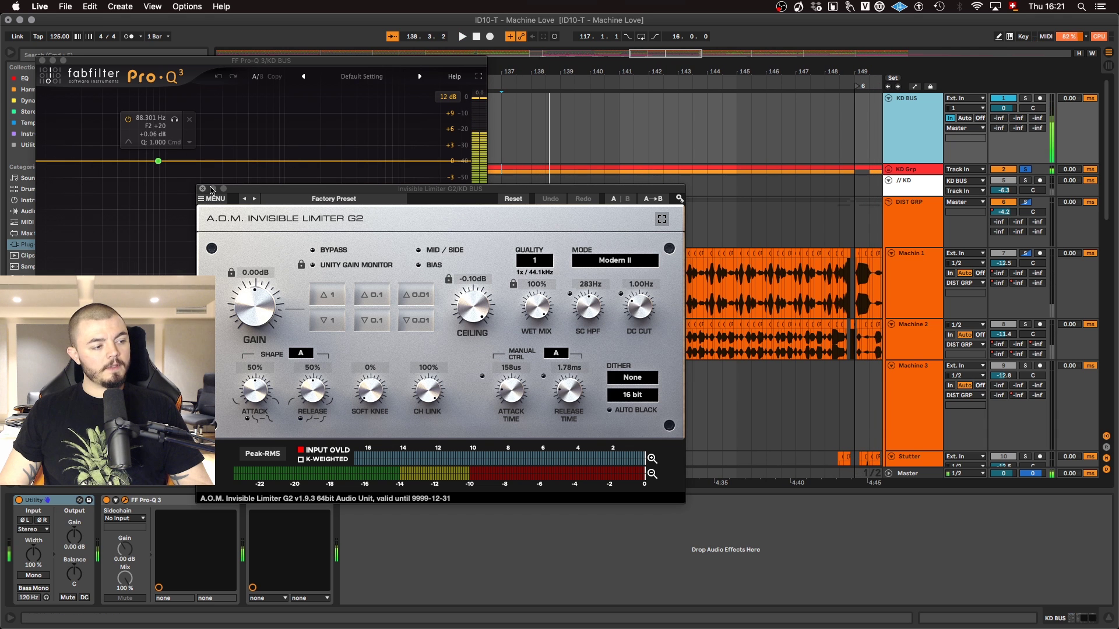
pyautogui.click(203, 189)
pyautogui.click(42, 61)
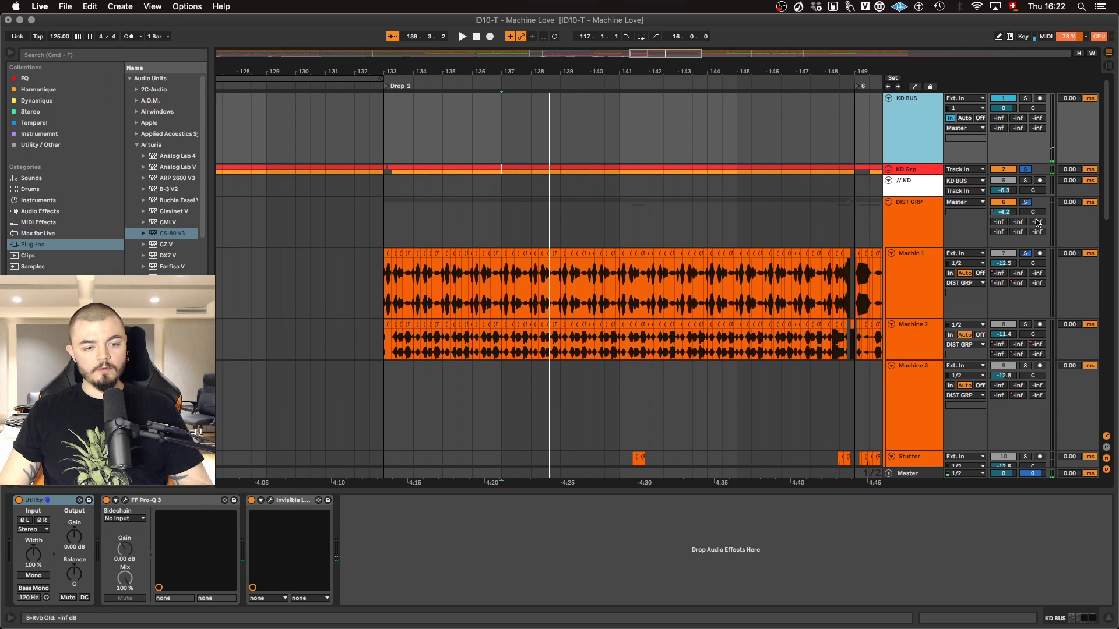
# Step: Enlarge the // KD track and open its FF Pro-Q 3 and Unfiltered Audio Dent 2 windows
pyautogui.click(917, 194)
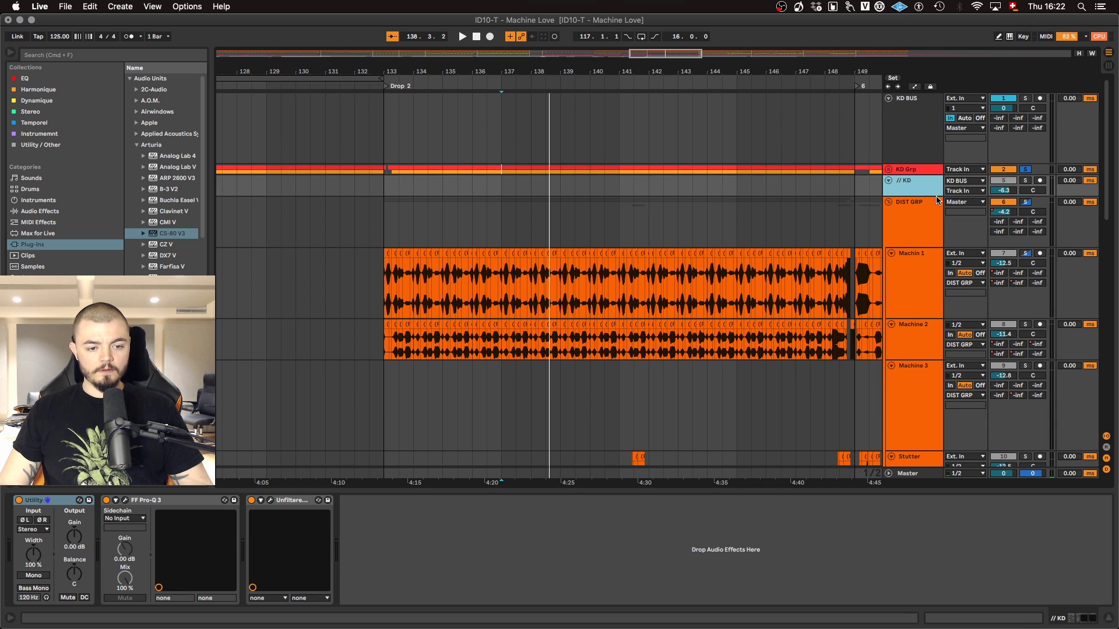
pyautogui.moveTo(928, 195); pyautogui.dragTo(929, 263)
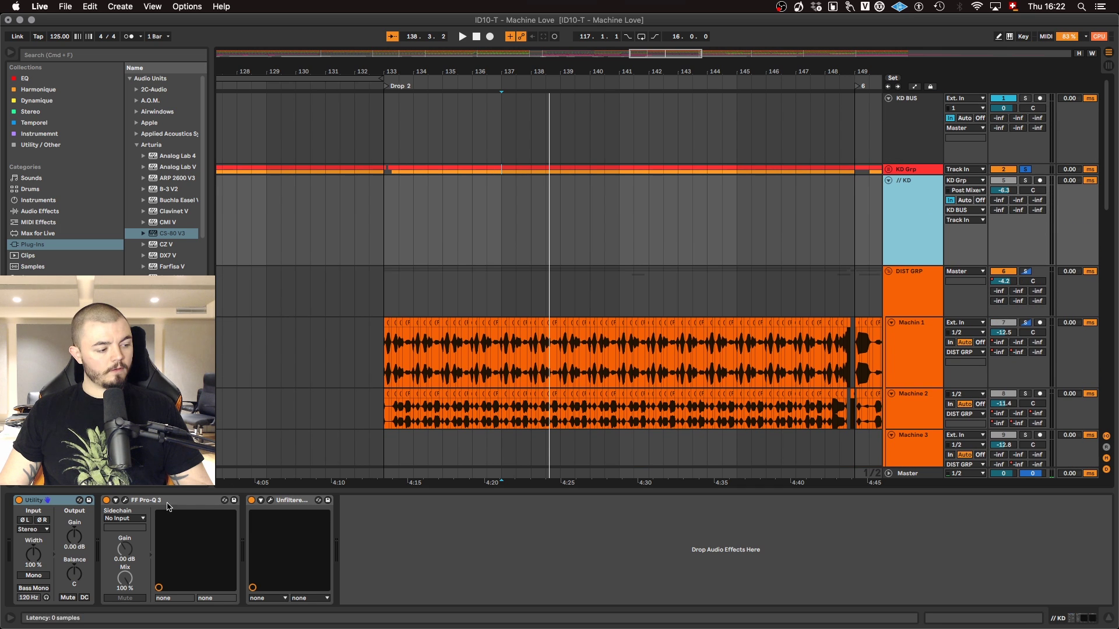
pyautogui.click(125, 501)
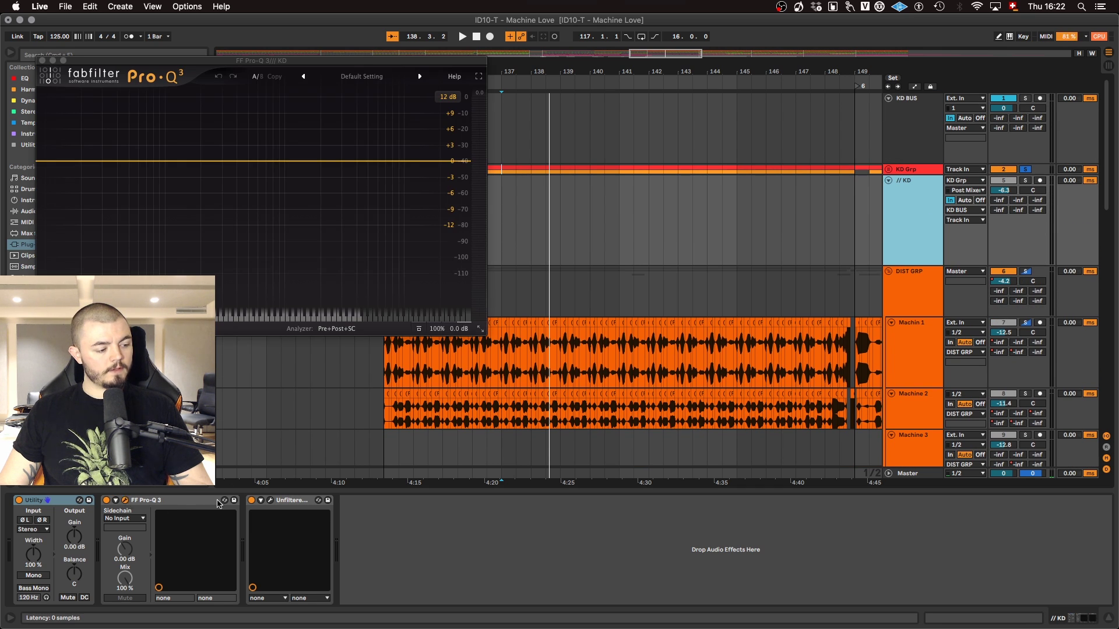
pyautogui.click(271, 501)
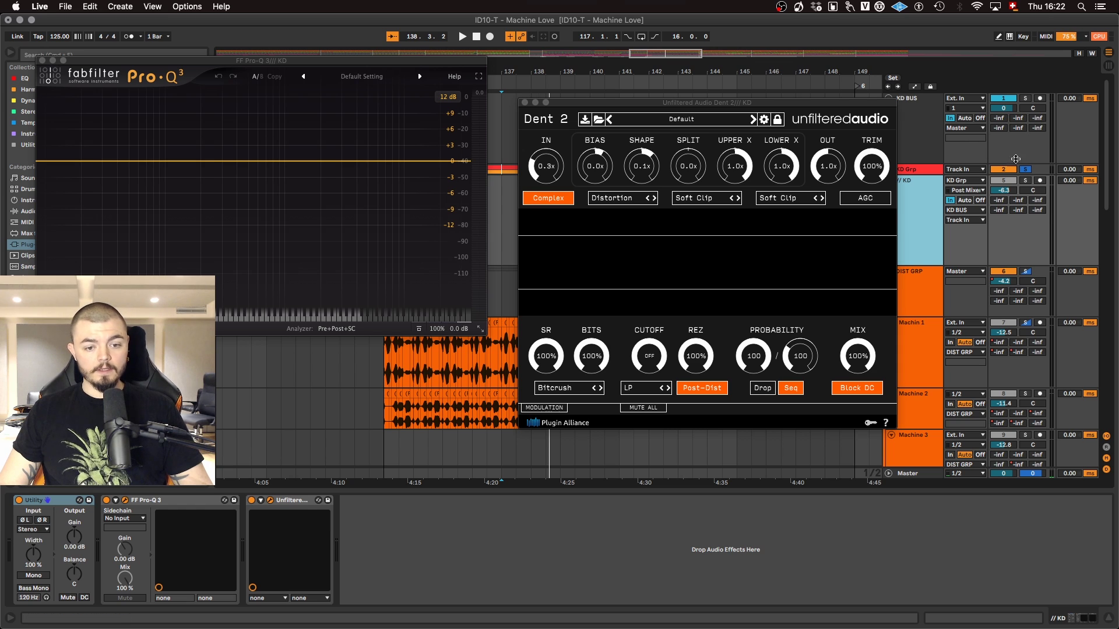
# Step: Switch the // KD track's solo on and off during playback to compare its contribution, then close the Dent 2 window
pyautogui.click(1025, 180)
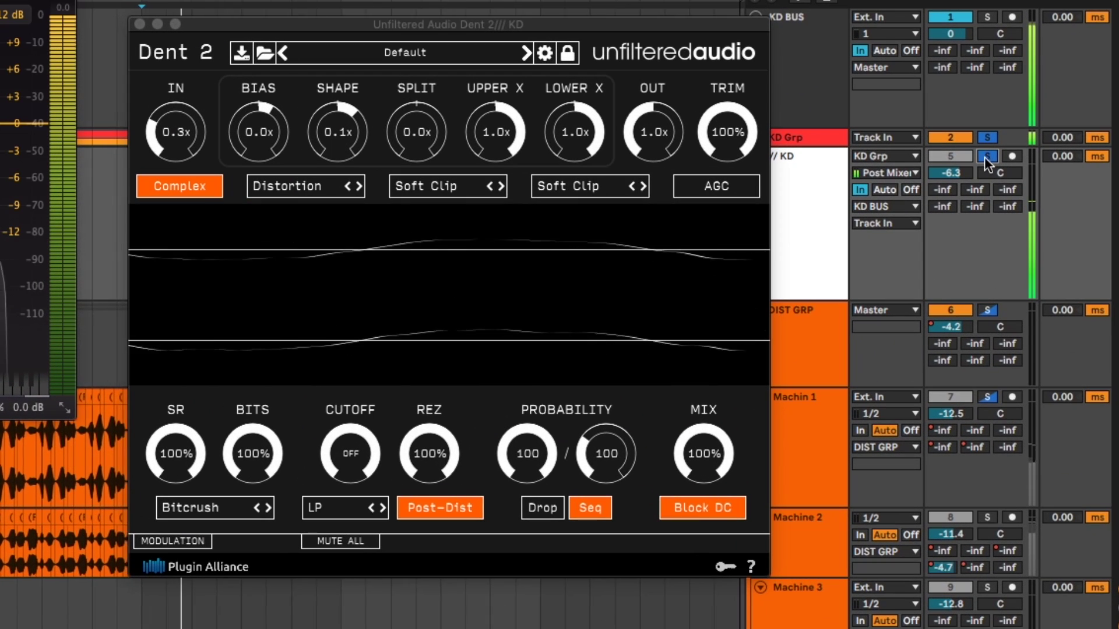
pyautogui.click(987, 157)
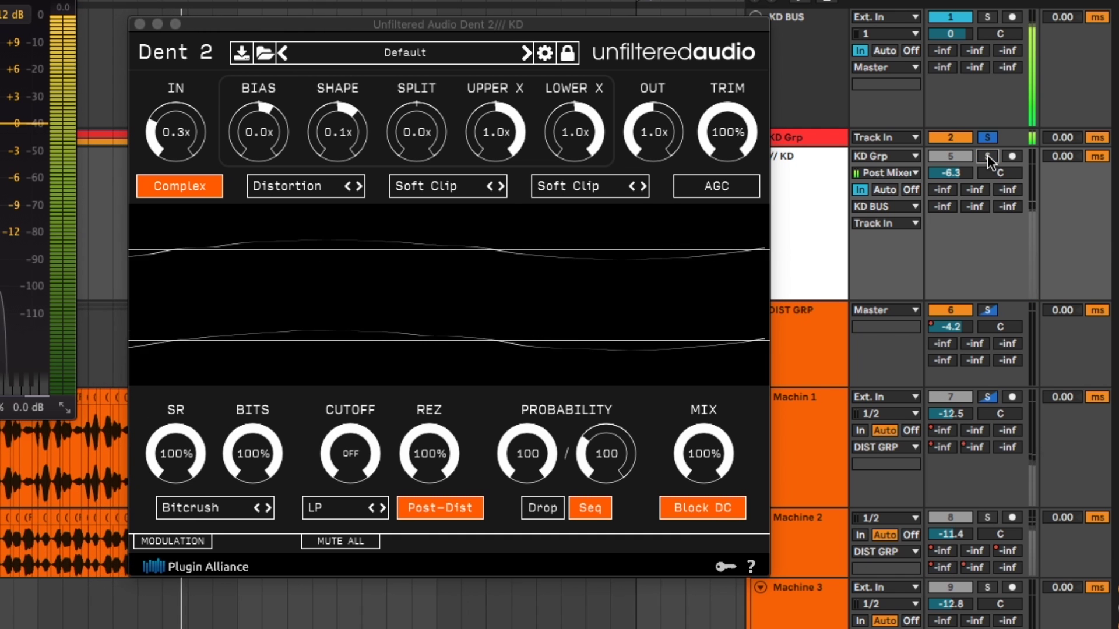
pyautogui.click(987, 156)
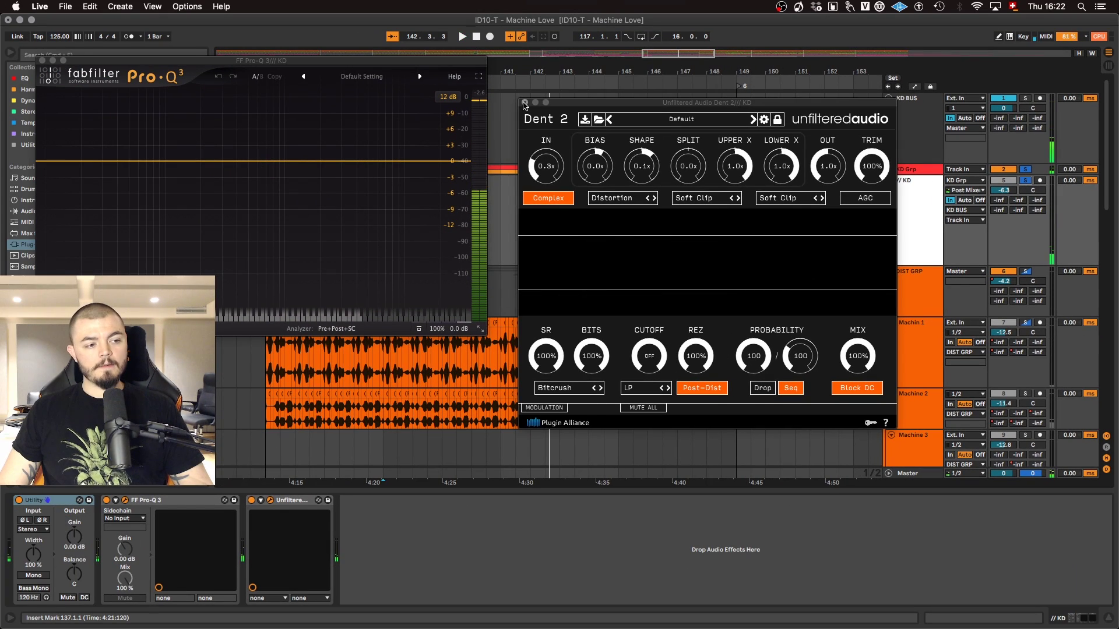
pyautogui.click(524, 103)
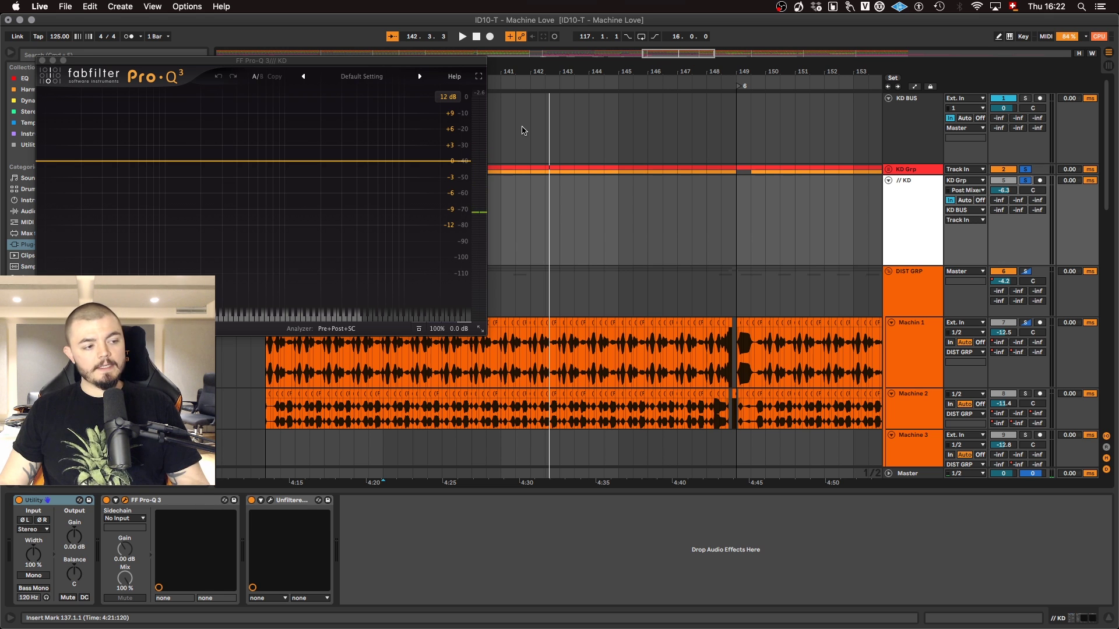
# Step: Select and solo the DIST GRP, and play it from the start of Drop 2
pyautogui.click(913, 132)
pyautogui.click(924, 289)
pyautogui.scroll(-3, 923, 289)
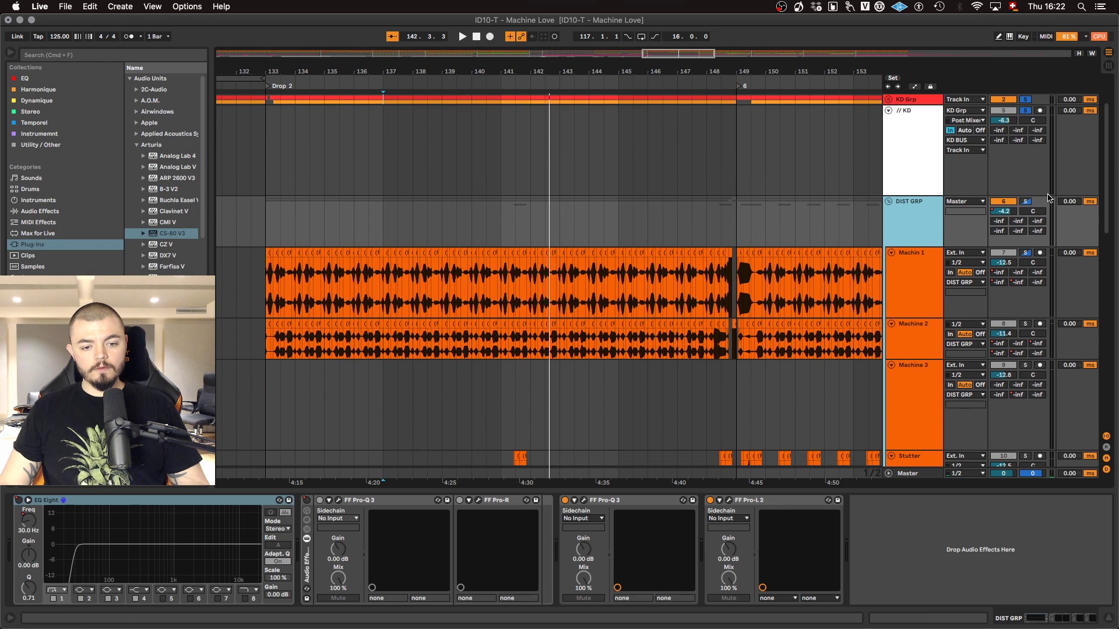
pyautogui.click(1025, 203)
pyautogui.hscroll(-4, 577, 225)
pyautogui.scroll(-5, 577, 225)
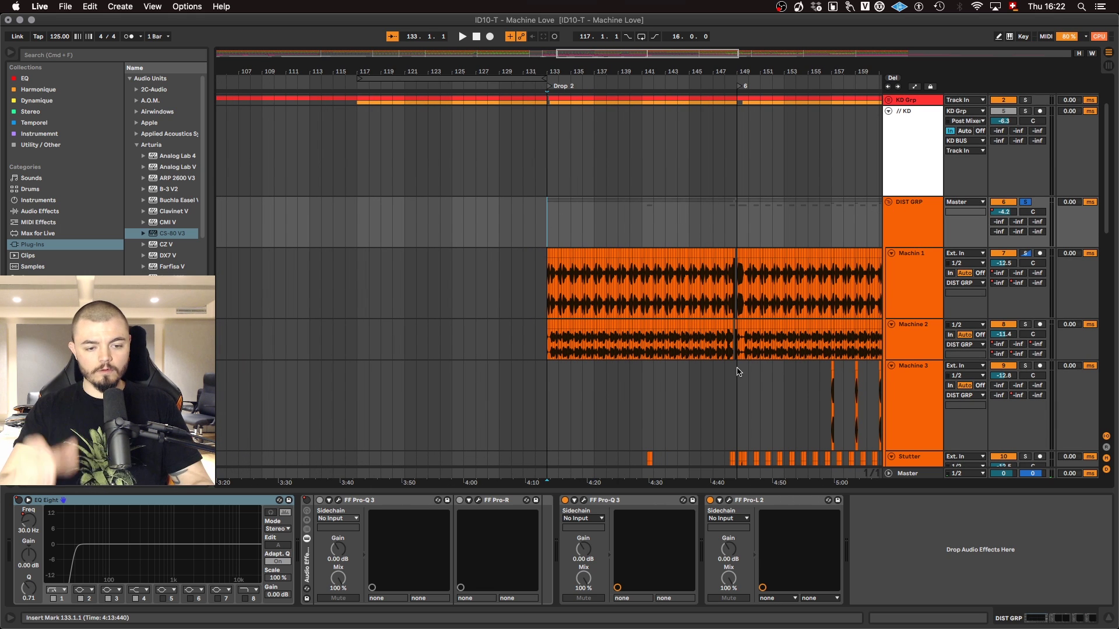
pyautogui.press('space')
# Step: Show the device chains of the Machin 1 and Machine 2 tracks while the group plays
pyautogui.click(913, 295)
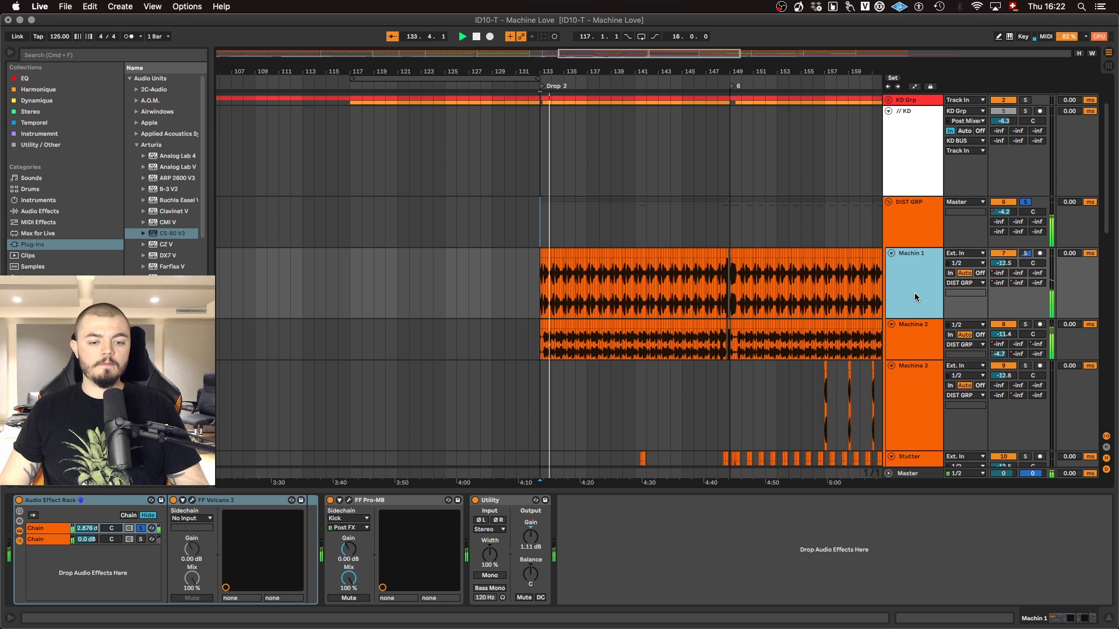
pyautogui.scroll(-2, 915, 297)
pyautogui.click(908, 270)
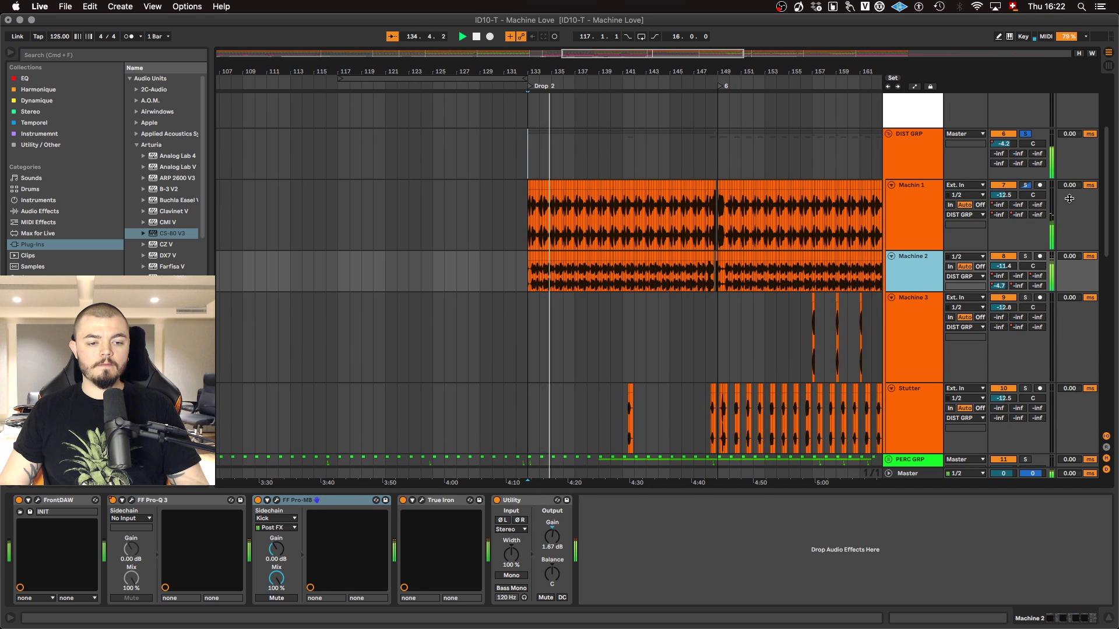
pyautogui.click(895, 208)
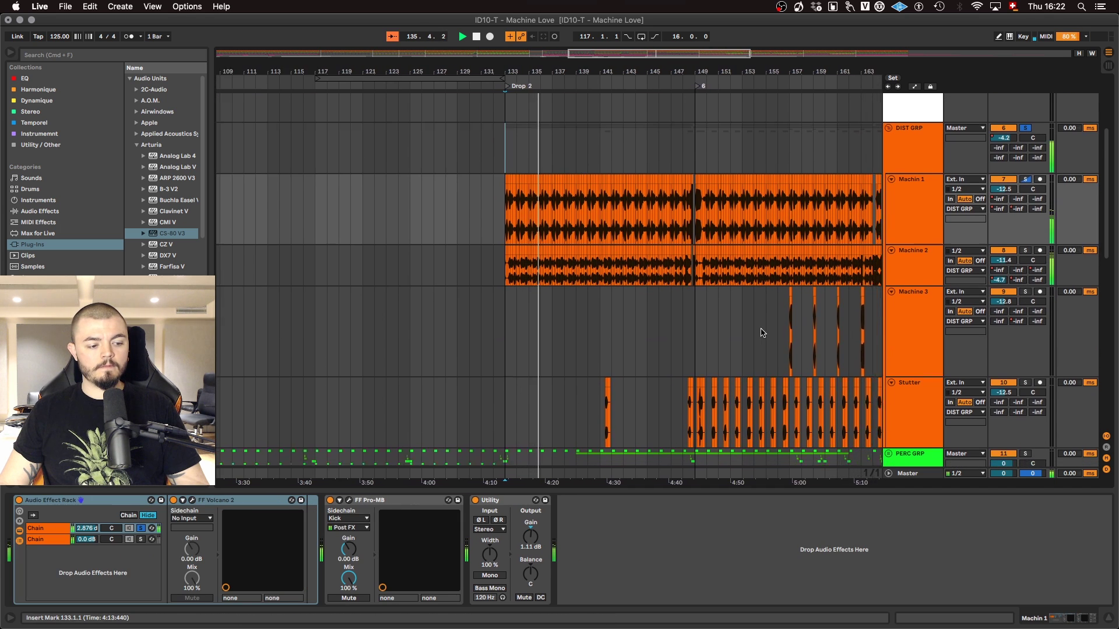
# Step: Solo individual DIST GRP tracks, including Machine 2 and Stutter, to hear each part alone
pyautogui.scroll(-2, 762, 334)
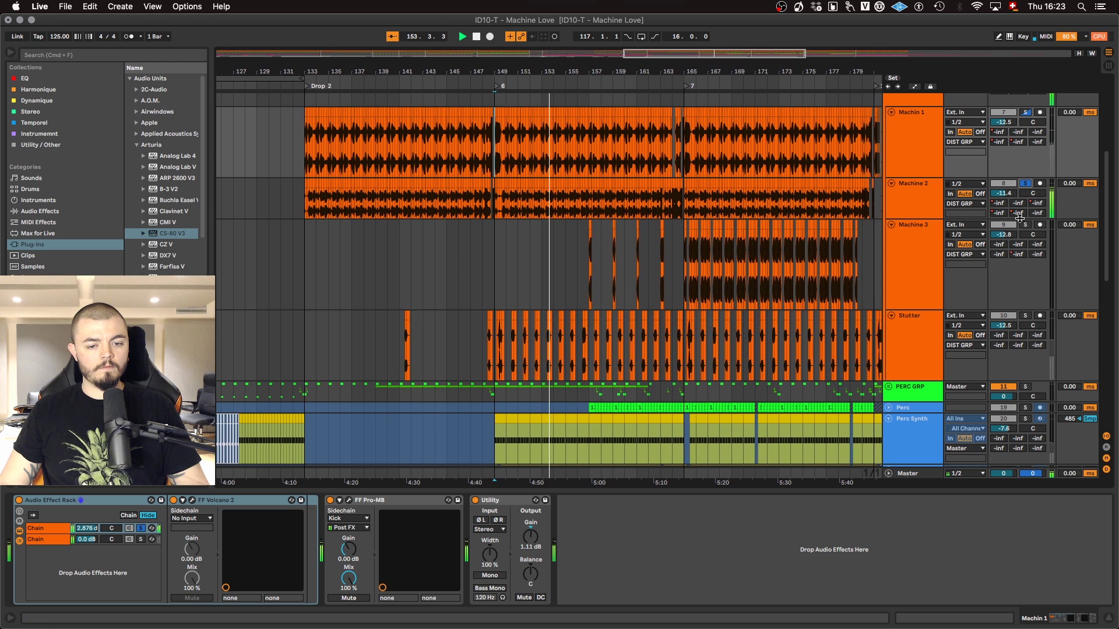
pyautogui.scroll(-2, 1008, 287)
pyautogui.click(1025, 286)
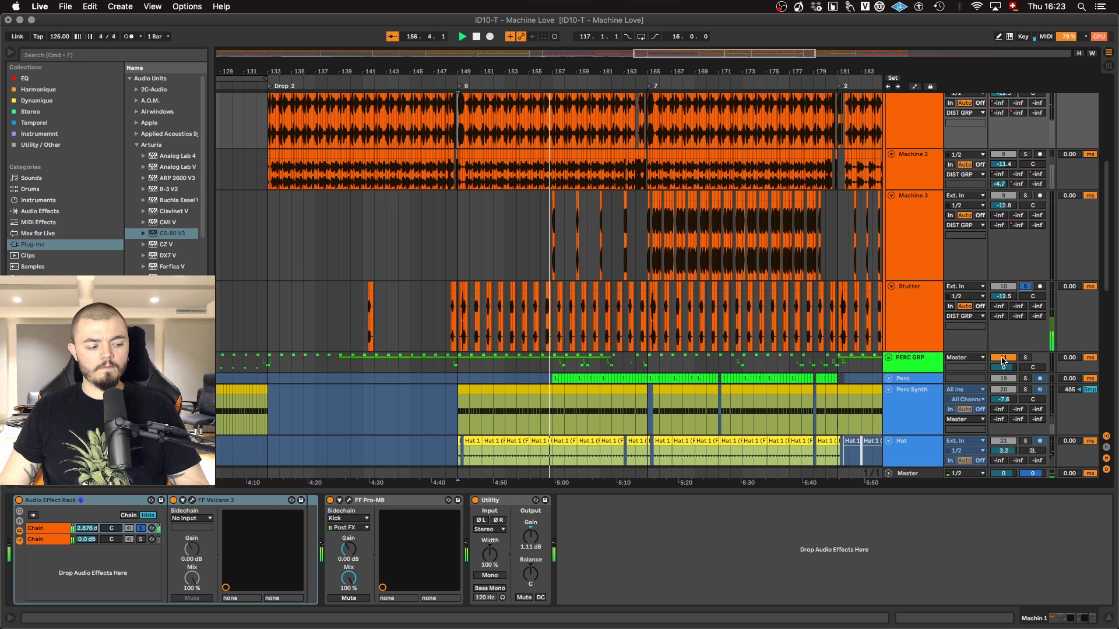
pyautogui.scroll(4, 376, 411)
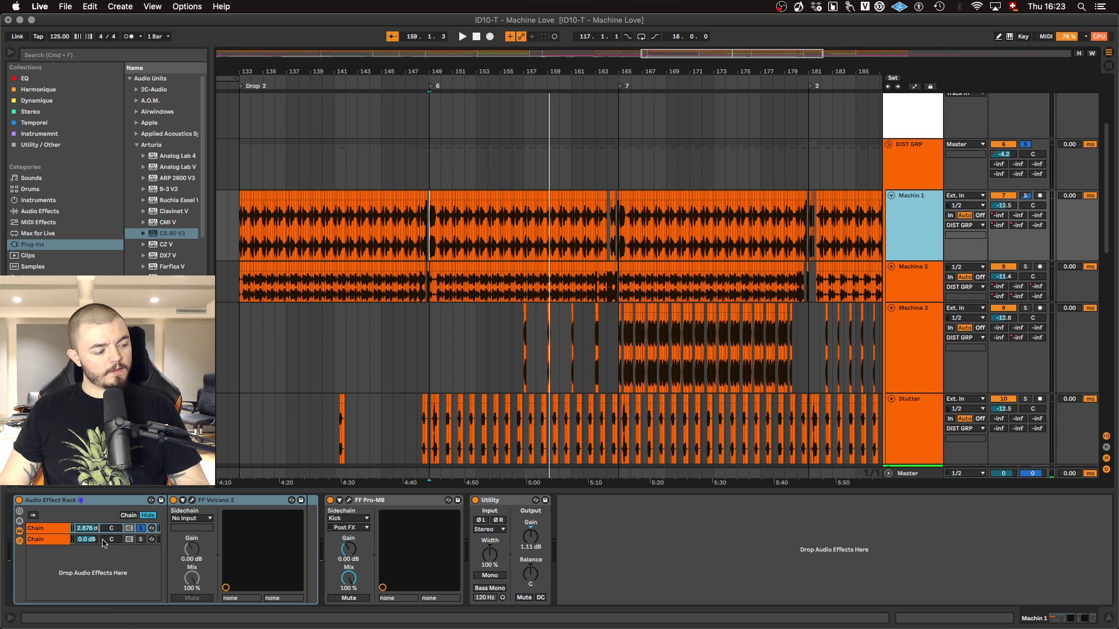
# Step: Show the first chain of Machin 1's Audio Effect Rack and audition the soloed track with FF Volcano 2 and FF Pro-MB open
pyautogui.click(49, 530)
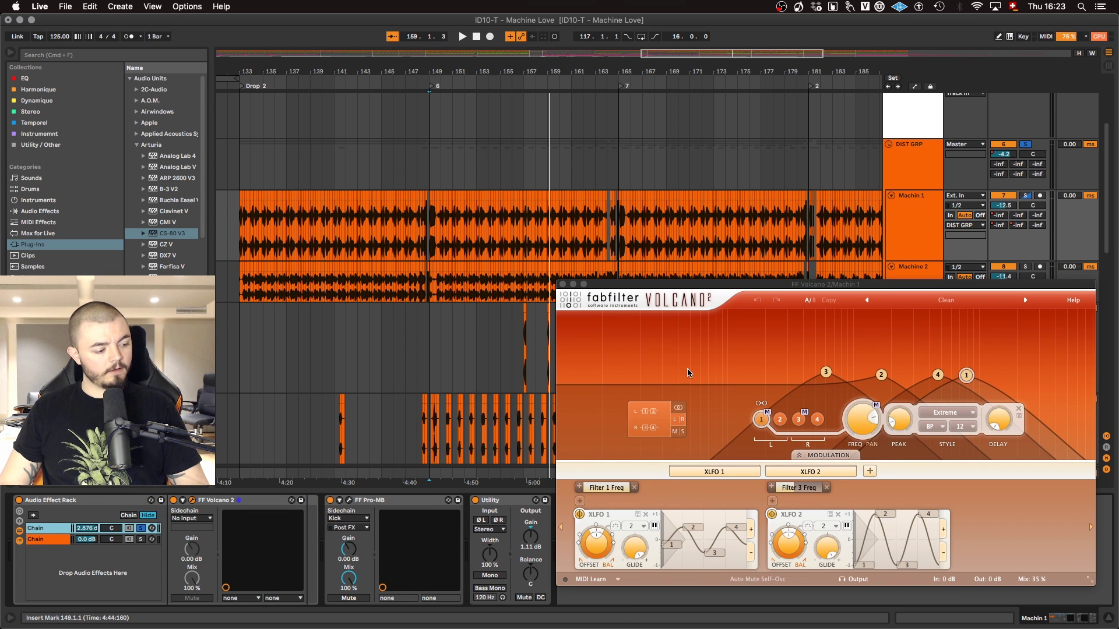
pyautogui.press('space')
pyautogui.click(348, 501)
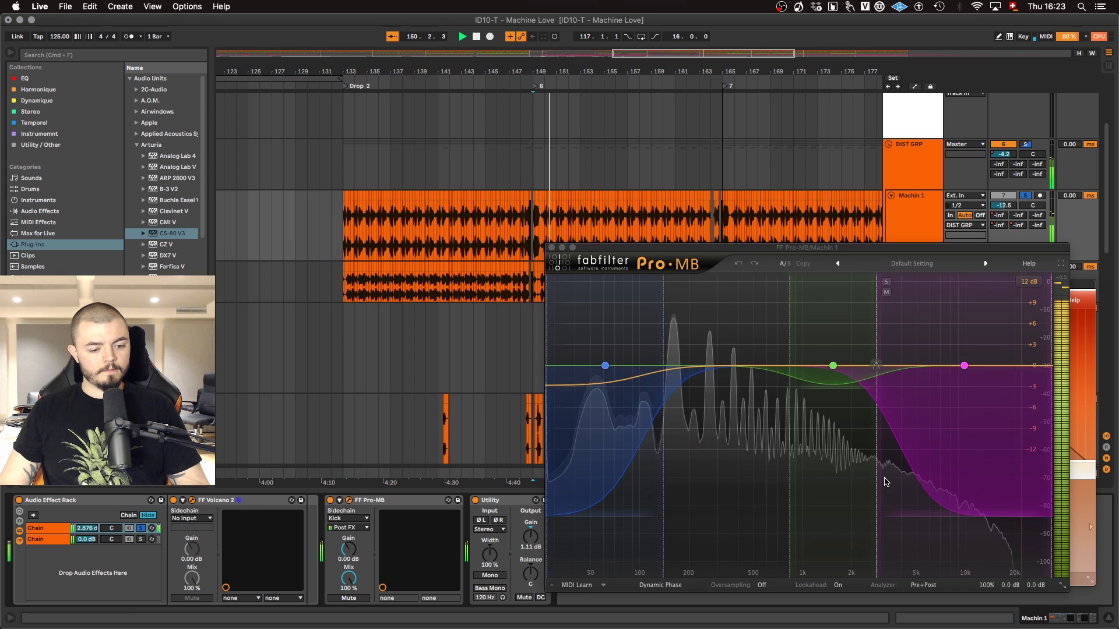
pyautogui.press('space')
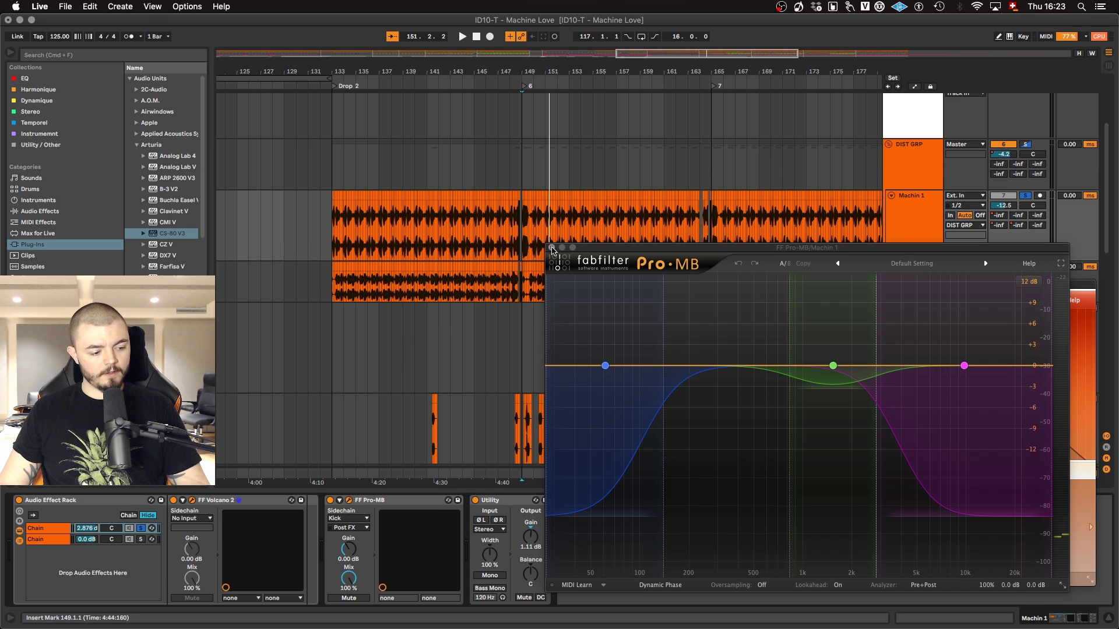
pyautogui.scroll(3, 1030, 169)
pyautogui.scroll(-3, 1012, 213)
pyautogui.press('space')
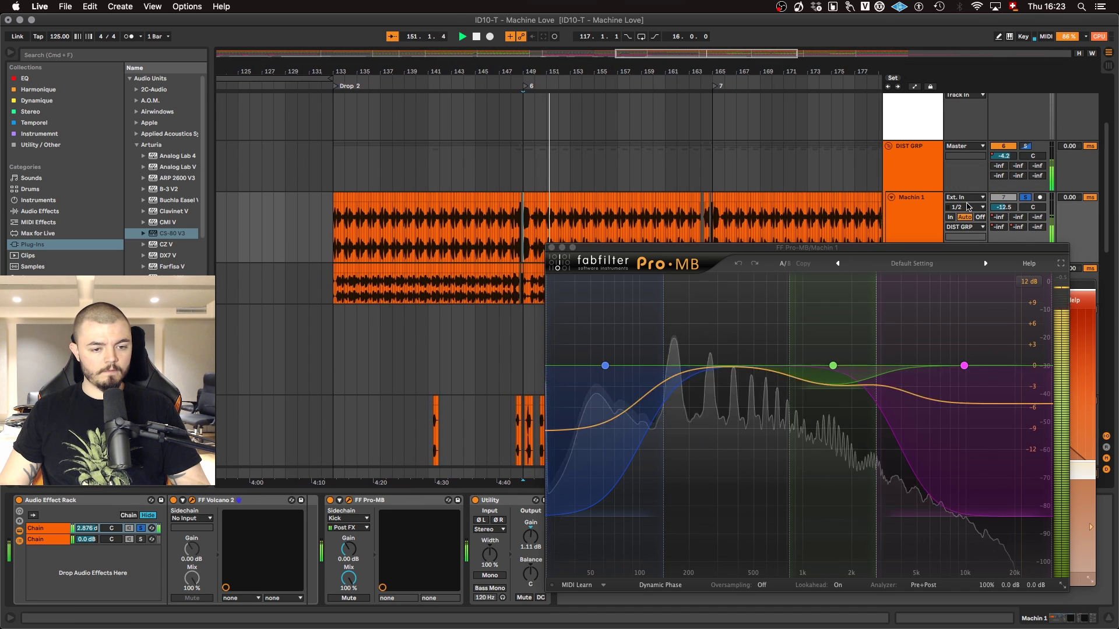
# Step: Select and solo the Machine 2 track and play it from section 6
pyautogui.scroll(-2, 984, 207)
pyautogui.scroll(-2, 967, 204)
pyautogui.click(957, 207)
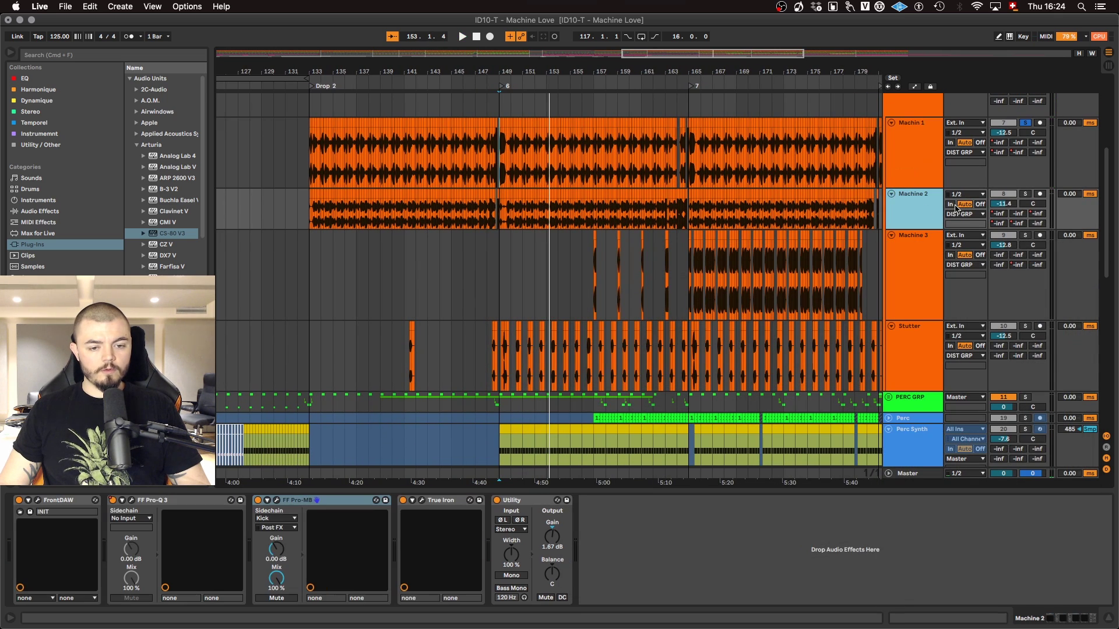
pyautogui.click(1027, 195)
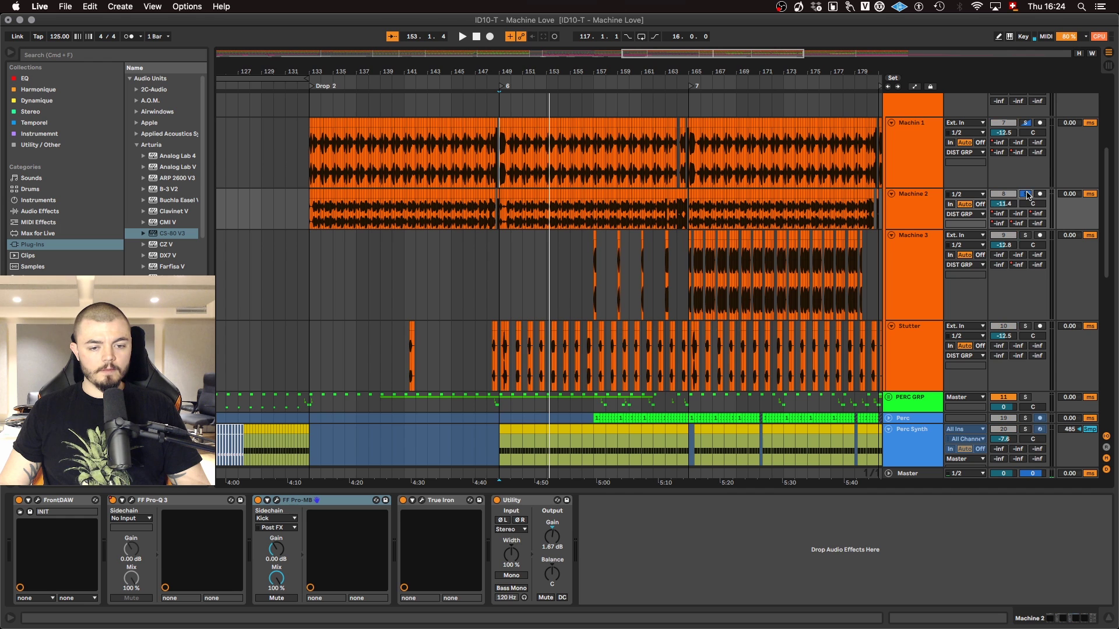
pyautogui.press('space')
# Step: Open and close Machine 2's FrontDAW window, then view its FF Pro-Q 3 curve during playback
pyautogui.click(38, 501)
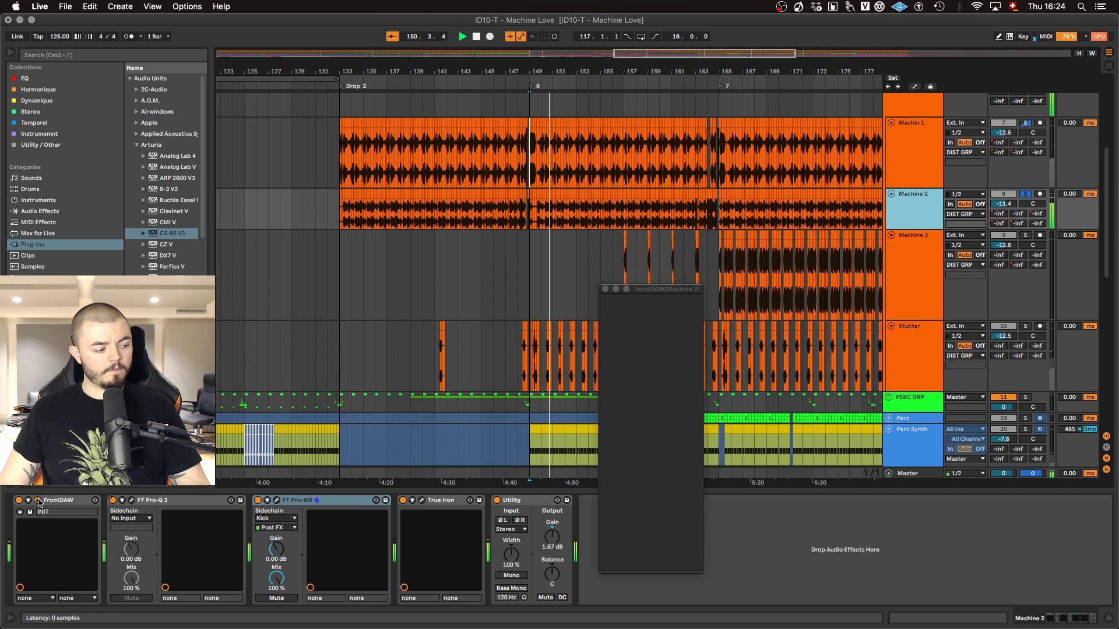
pyautogui.click(38, 502)
pyautogui.click(38, 501)
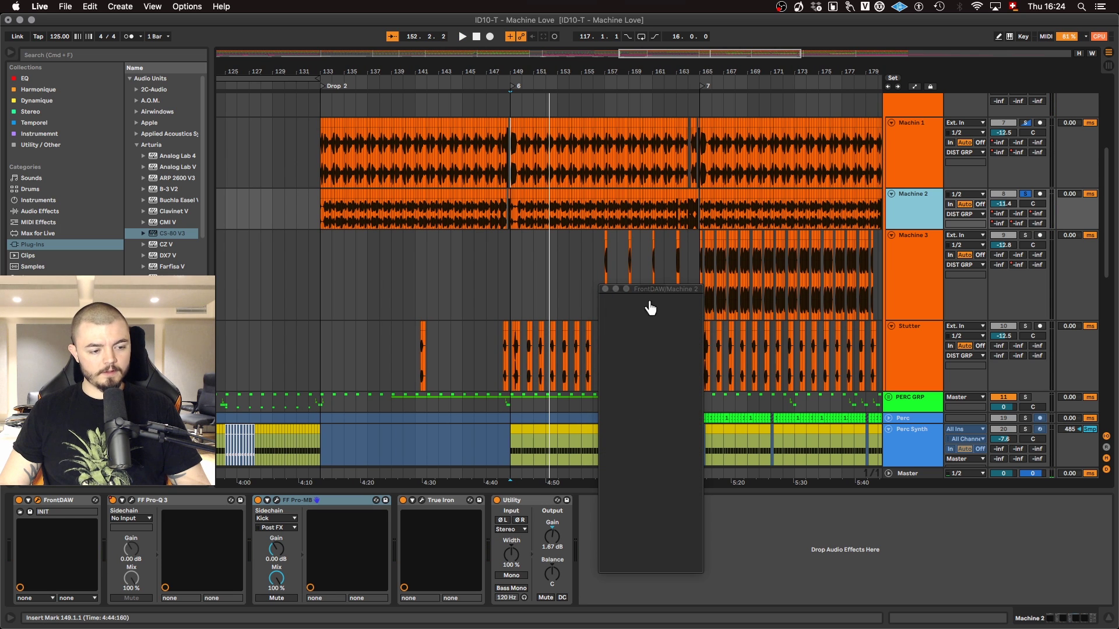
pyautogui.click(605, 290)
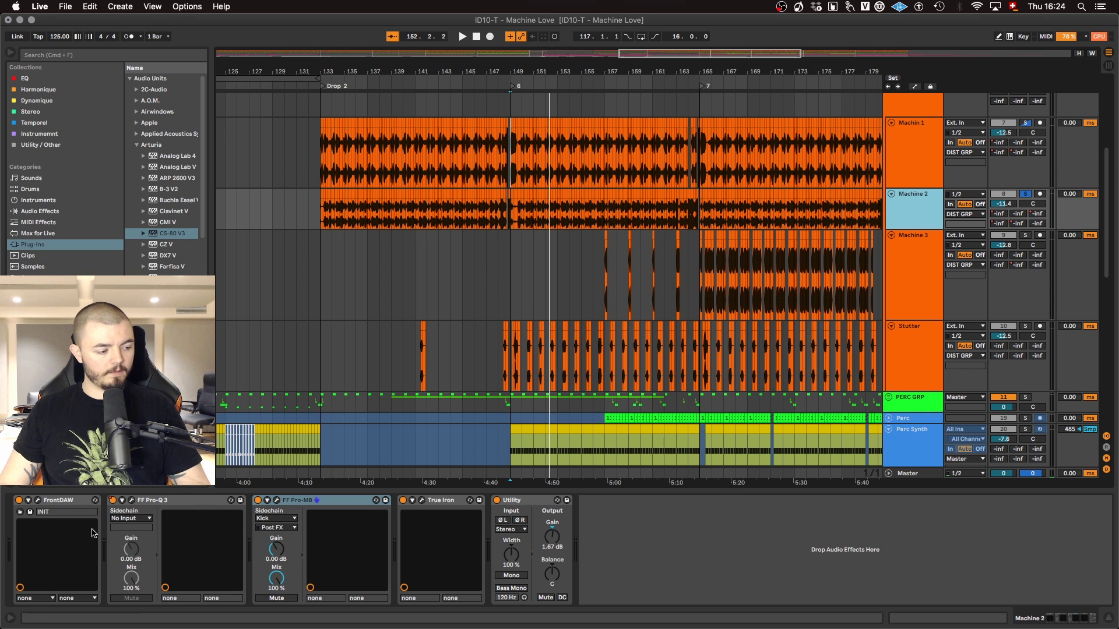
pyautogui.click(133, 502)
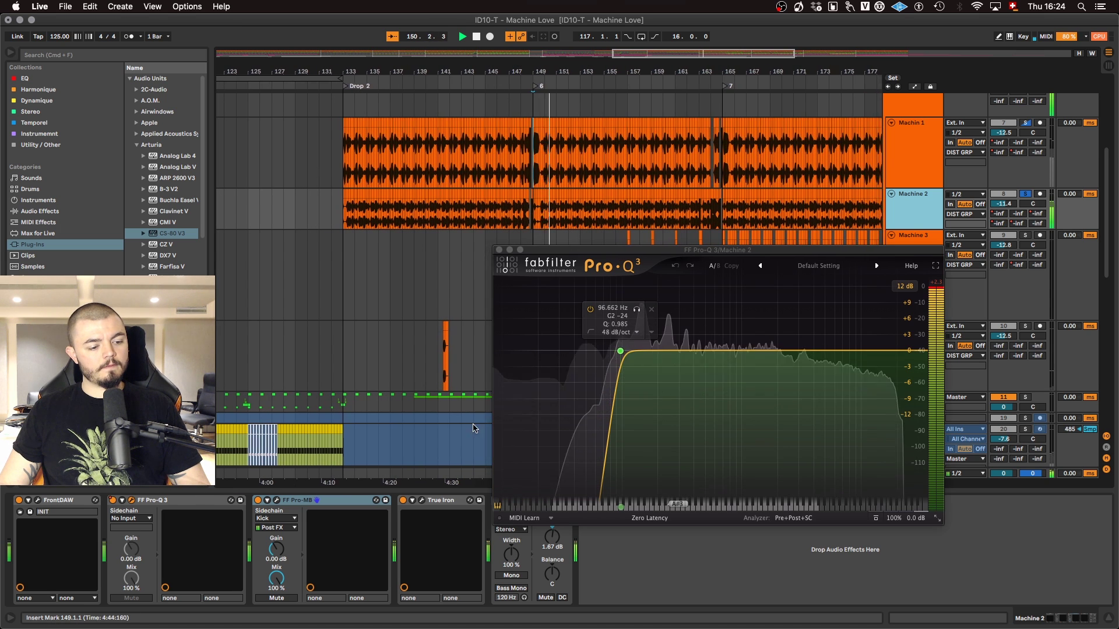
# Step: Open Machine 2's FF Pro-MB and audition the track with its Kick-sidechained bands
pyautogui.press('space')
pyautogui.click(276, 500)
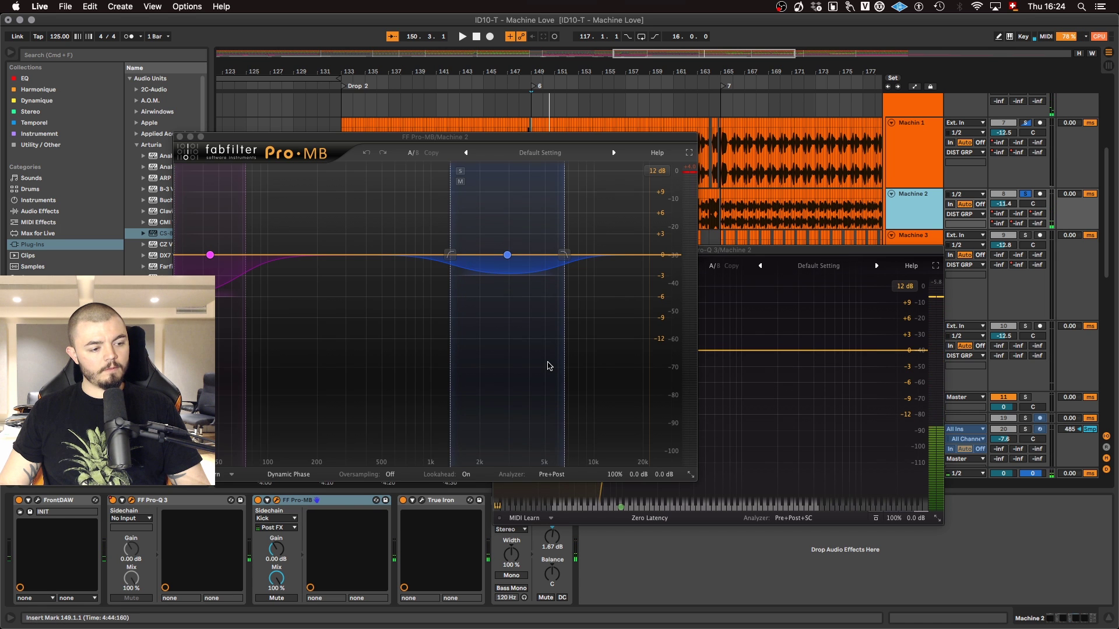
pyautogui.press('space')
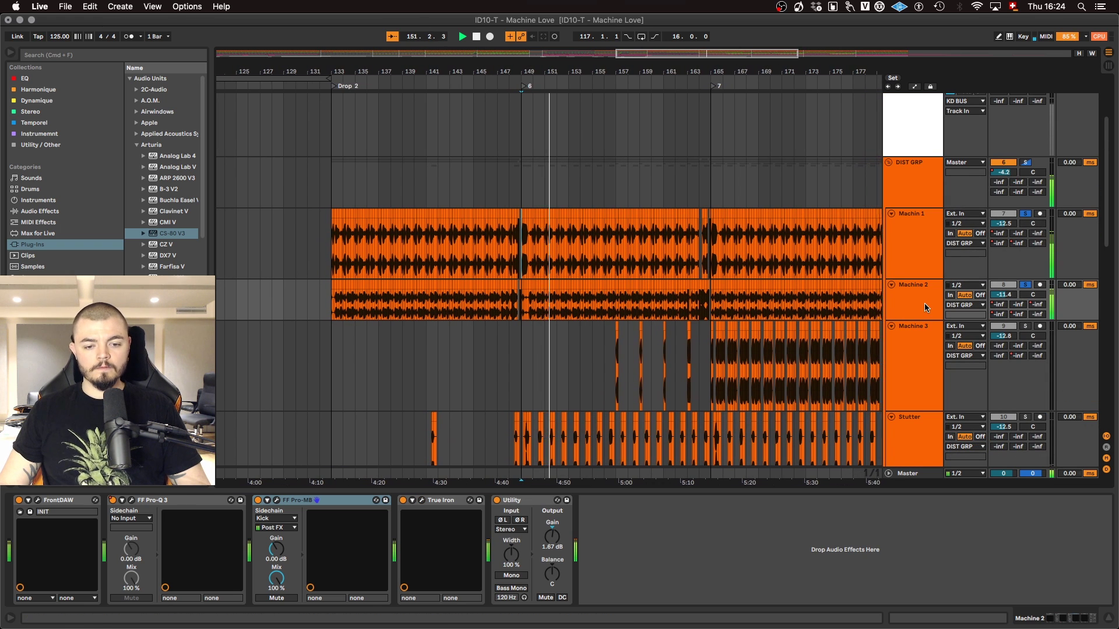
pyautogui.press('space')
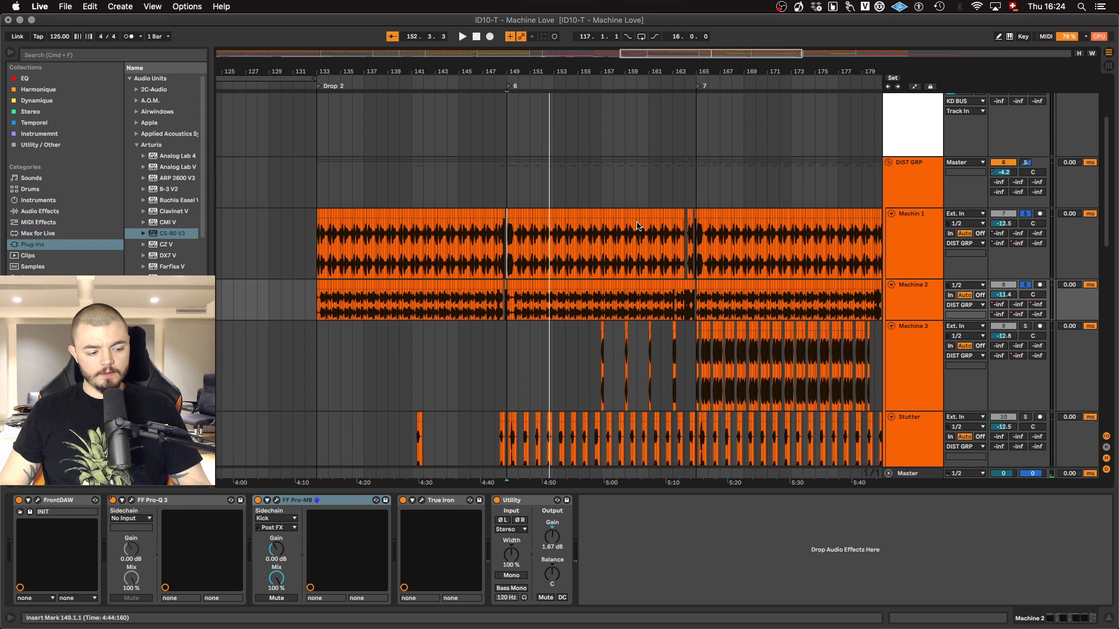
# Step: Select and solo the Machine 3 track and play it from section 7
pyautogui.scroll(-3, 627, 236)
pyautogui.click(923, 283)
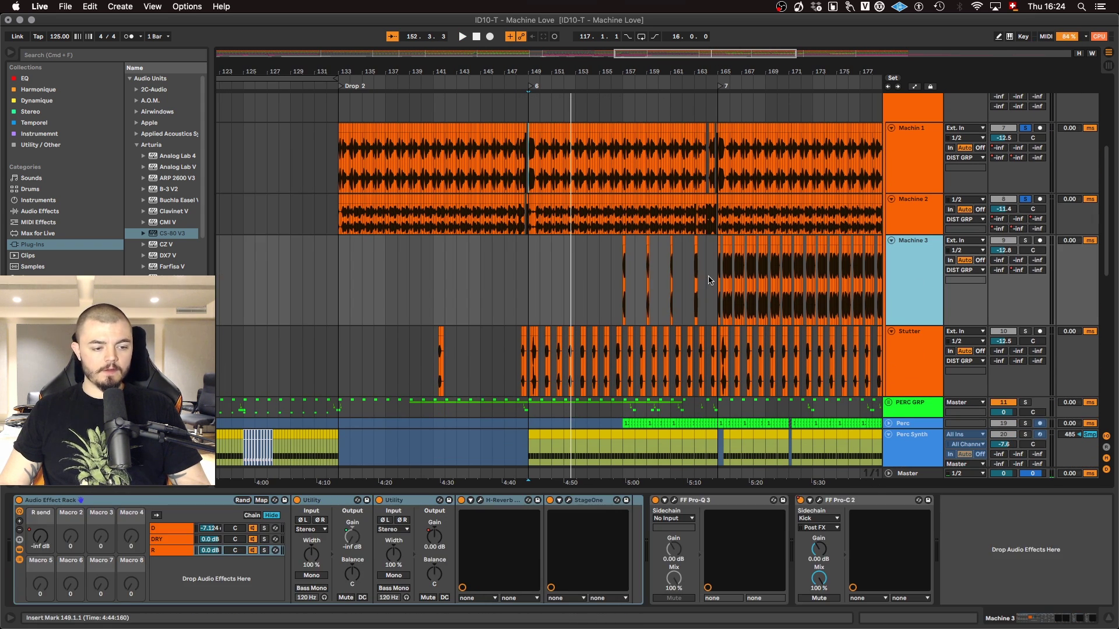
pyautogui.click(712, 285)
pyautogui.press('space')
pyautogui.click(931, 297)
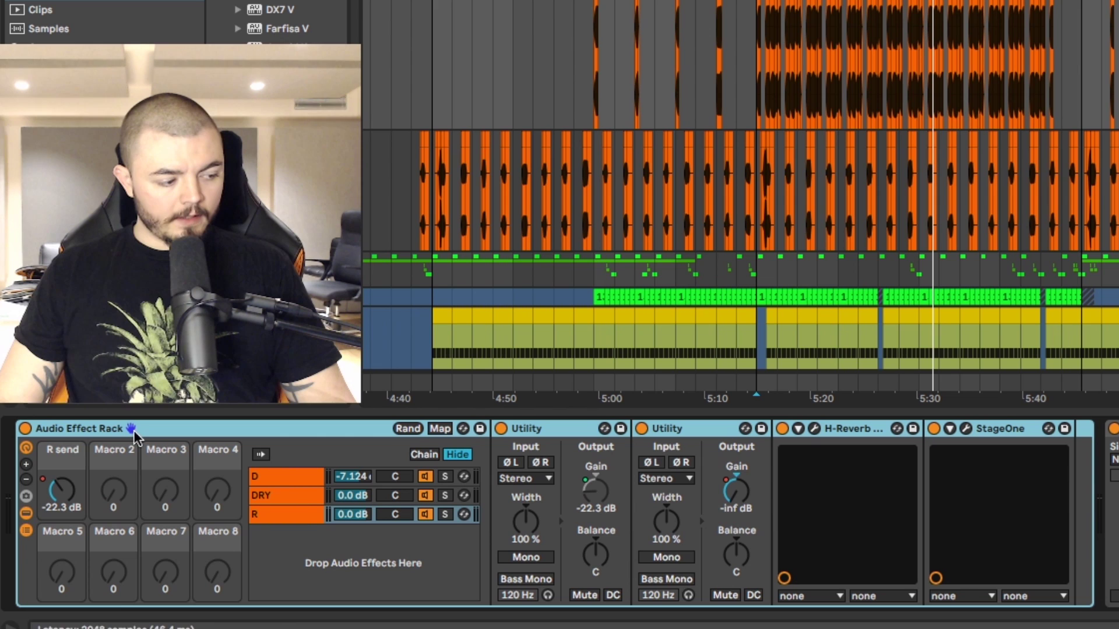
# Step: View the devices in the DRY, D and R chains of Machine 3's Audio Effect Rack
pyautogui.click(278, 496)
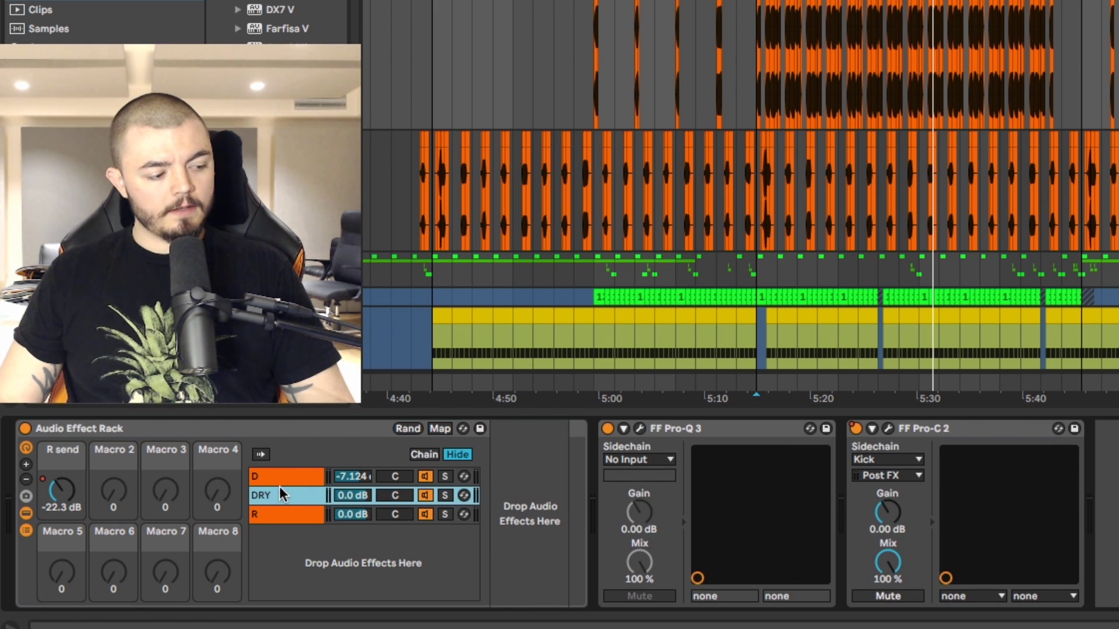
pyautogui.click(290, 479)
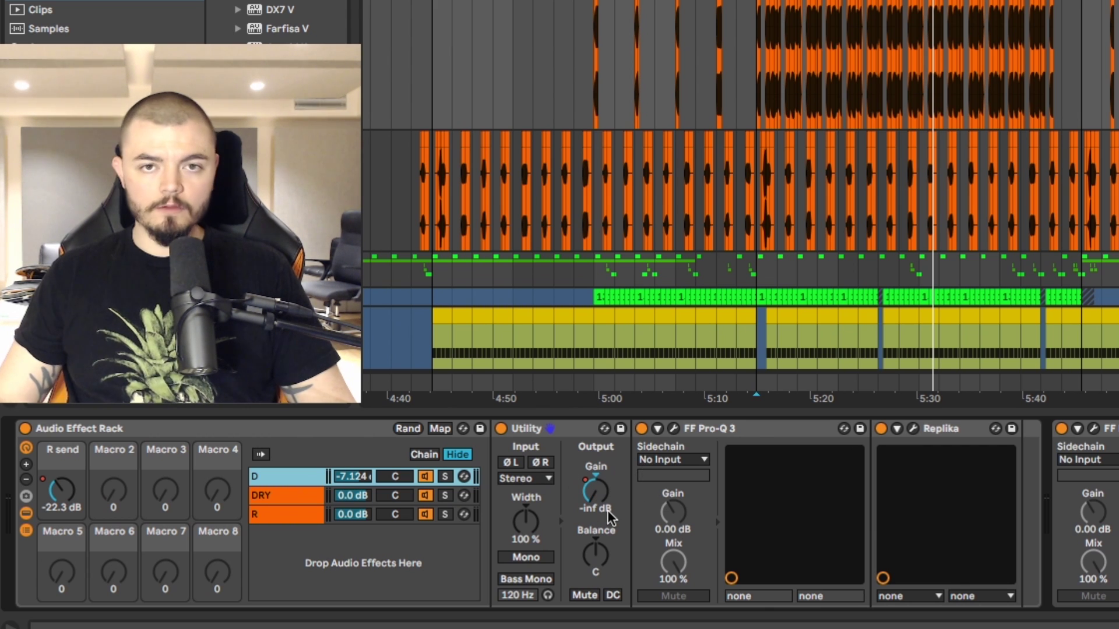
pyautogui.click(281, 512)
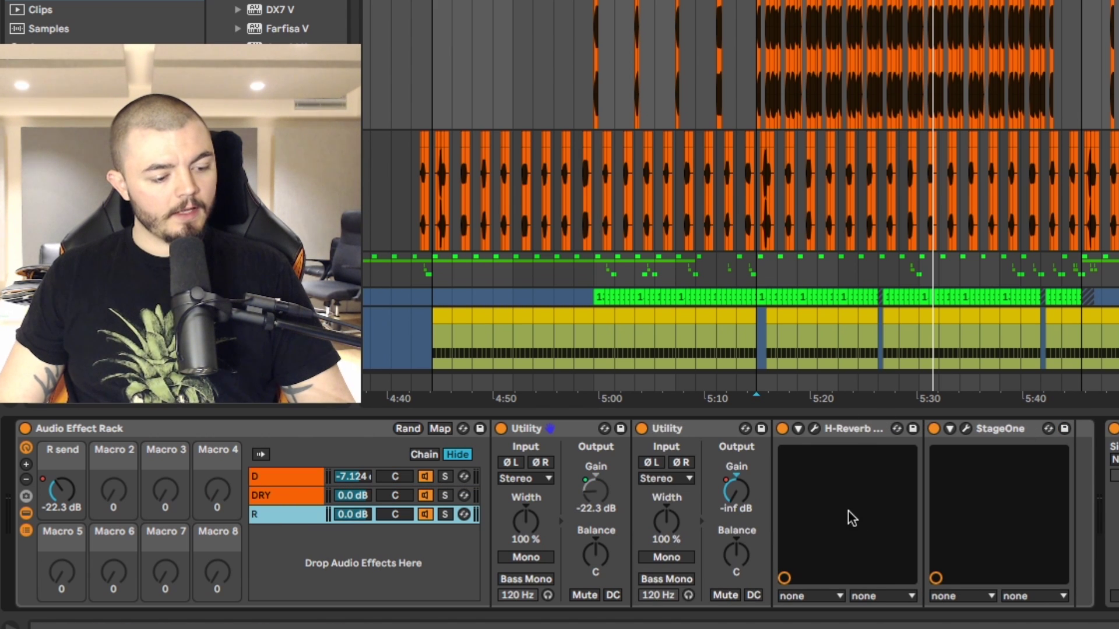
pyautogui.click(298, 479)
pyautogui.click(280, 514)
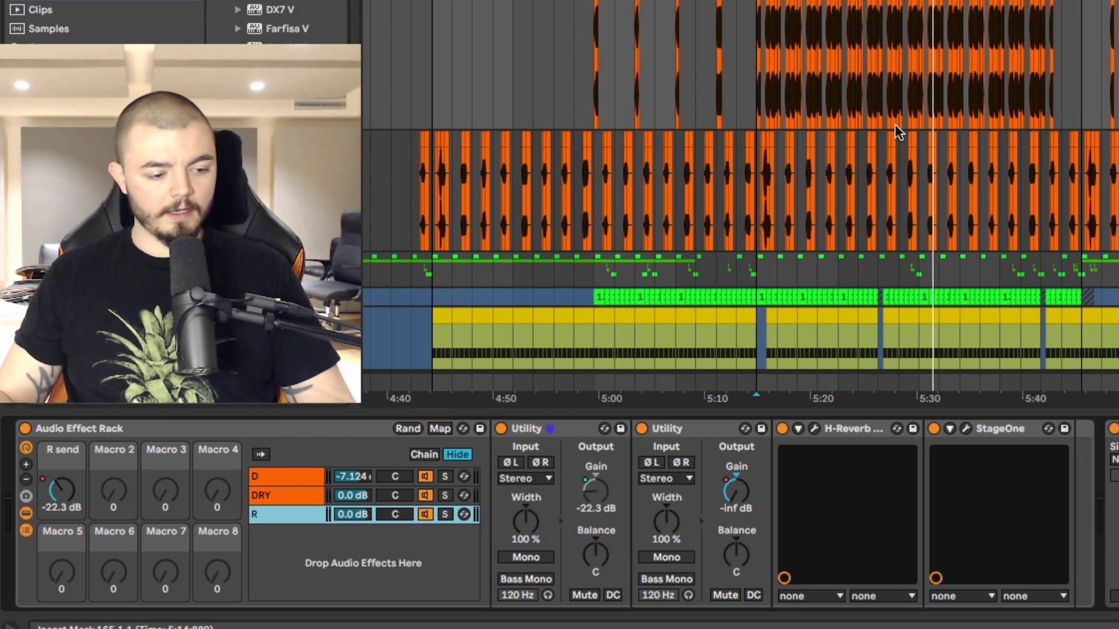
# Step: Open and close Machine 3's StageOne window, then view its FF Pro-Q 3 curve and audition the track from section 7
pyautogui.click(965, 429)
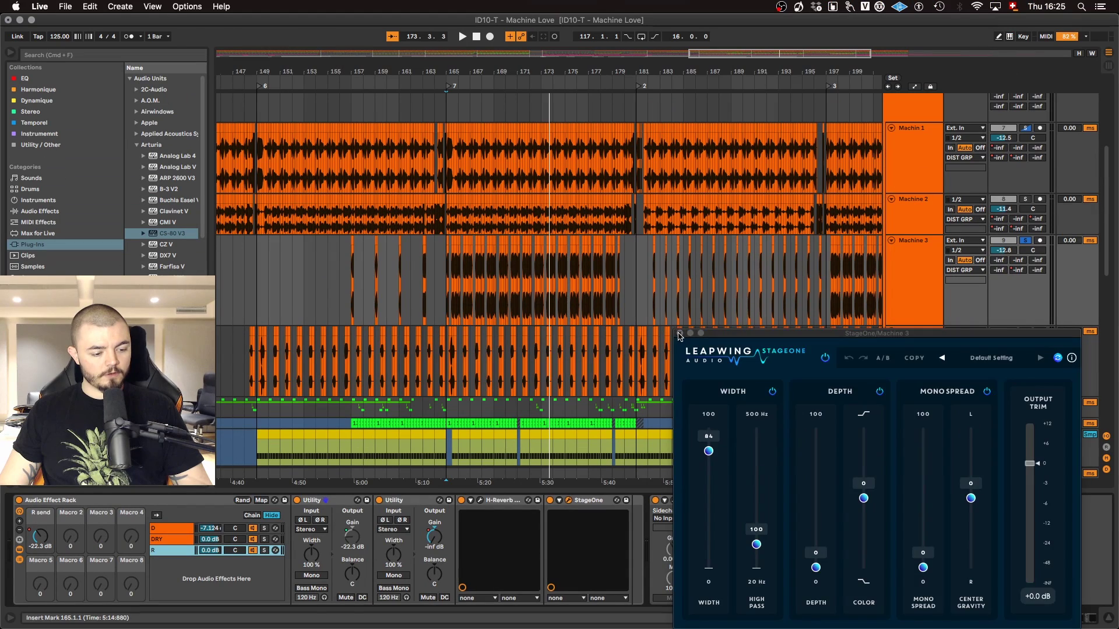
pyautogui.click(679, 334)
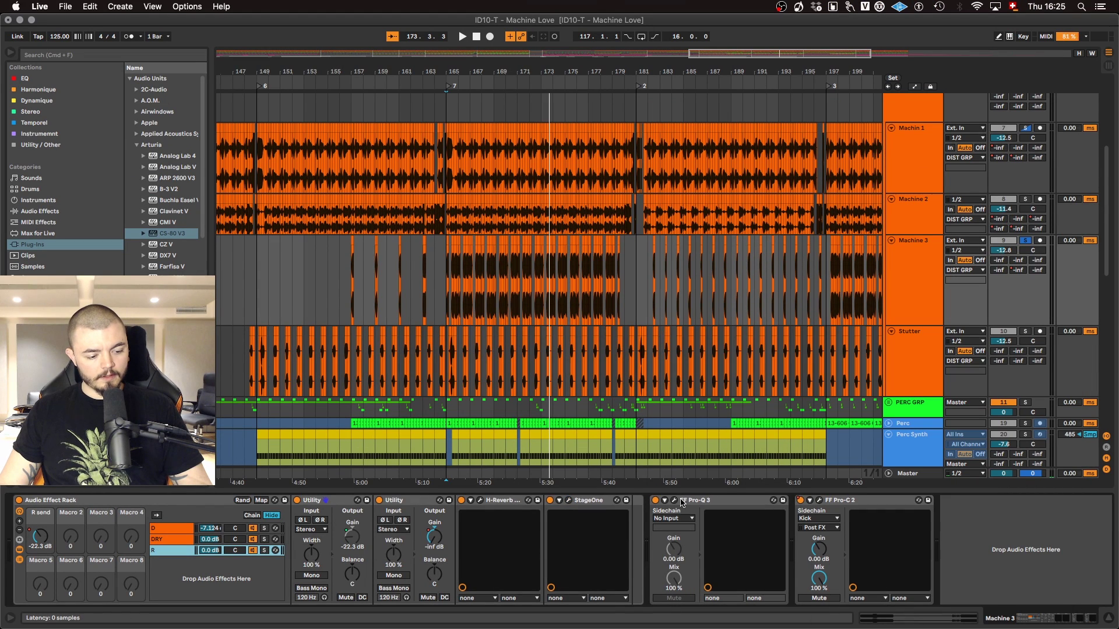
pyautogui.click(675, 501)
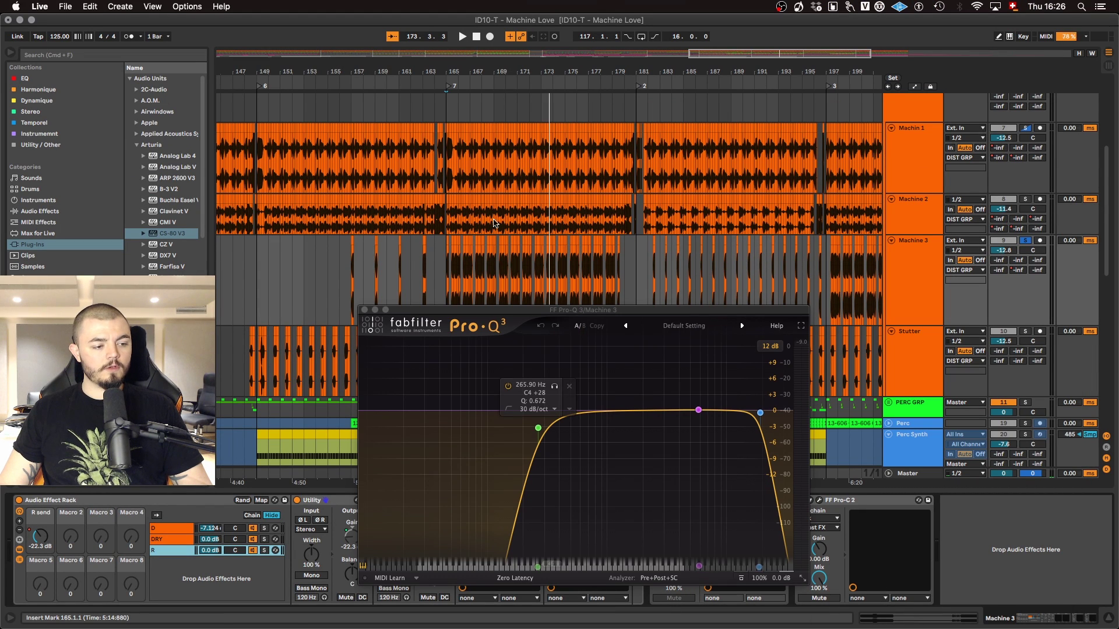
pyautogui.press('space')
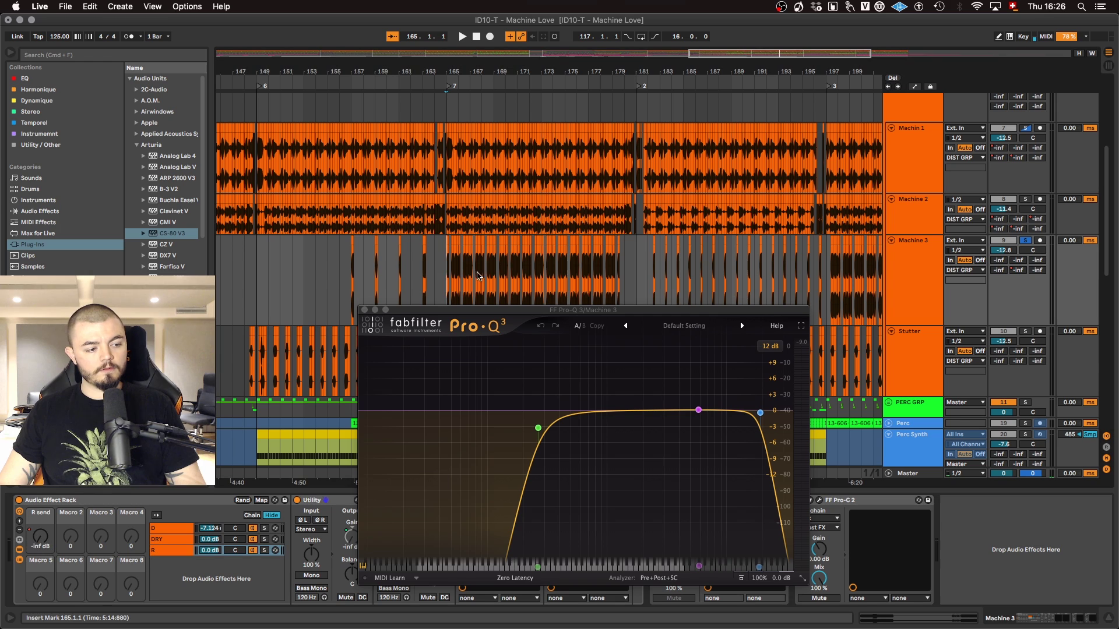
pyautogui.press('space')
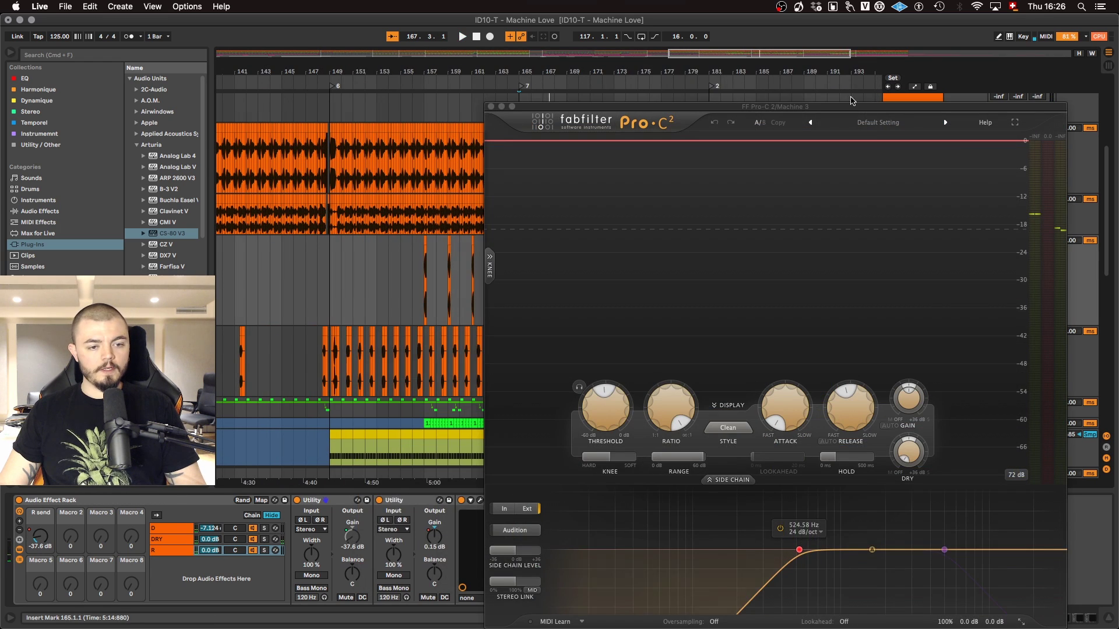
# Step: Move Machine 3's FF Pro-C 2 window aside, play to watch its sidechain compression, and close it
pyautogui.moveTo(853, 105); pyautogui.dragTo(670, 52)
pyautogui.press('space')
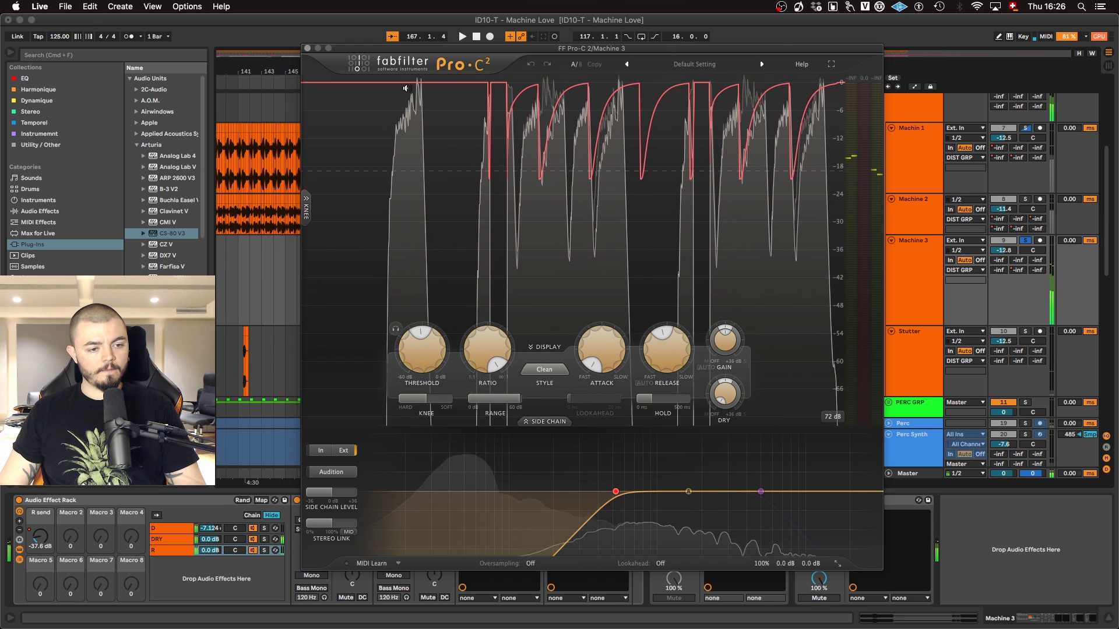
pyautogui.click(307, 48)
pyautogui.click(905, 281)
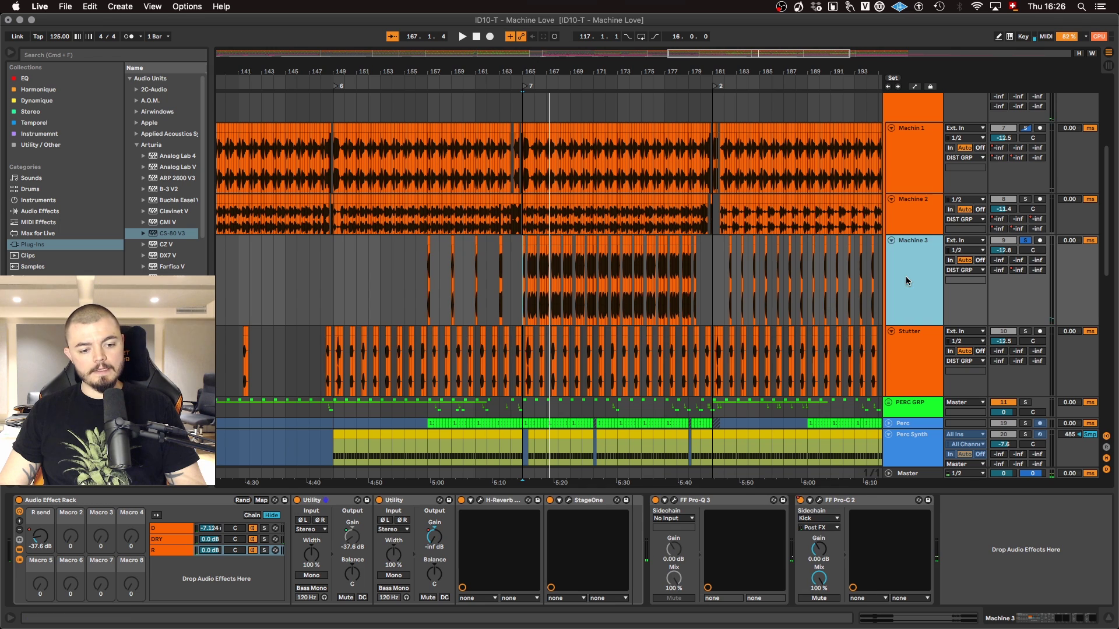
# Step: Select and solo the Stutter track and audition its clips from just after the start of section 7
pyautogui.click(916, 376)
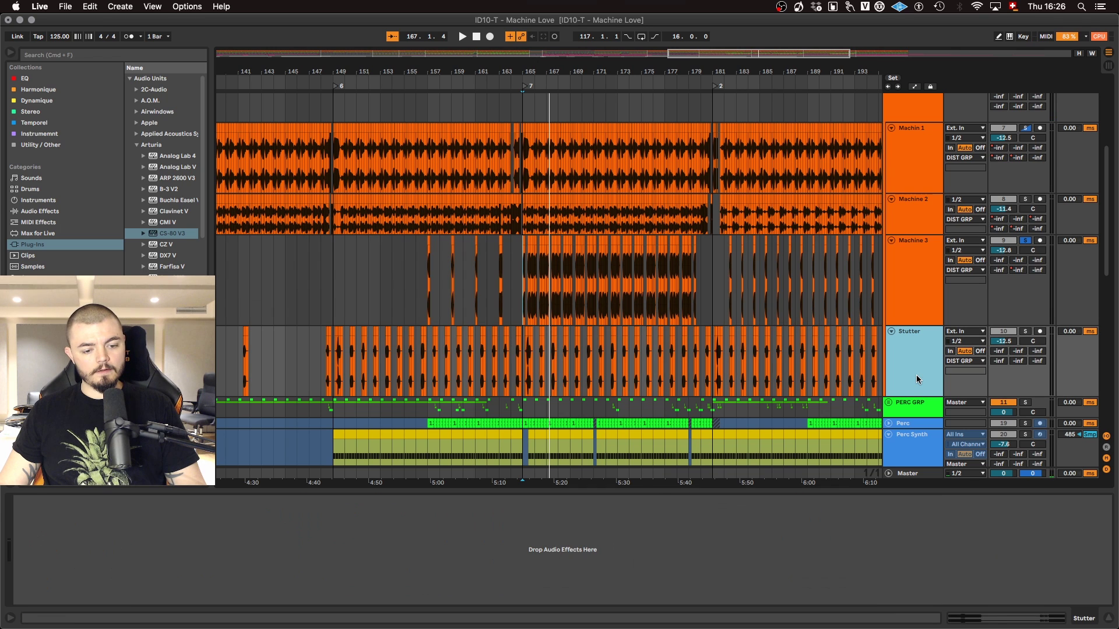
pyautogui.click(528, 357)
pyautogui.scroll(10, 528, 357)
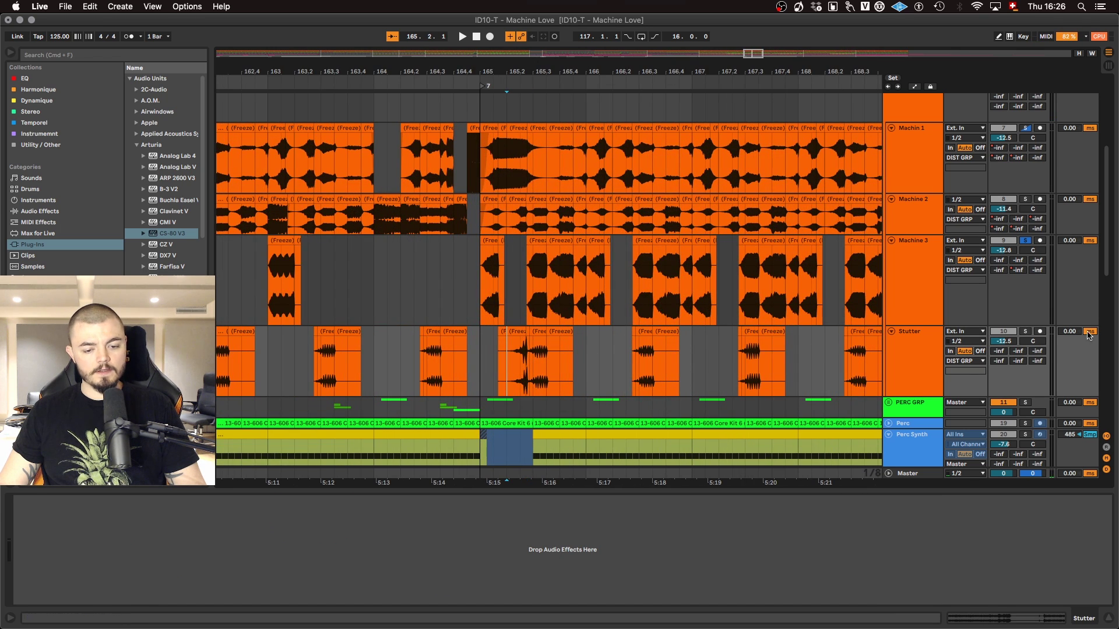
pyautogui.press('space')
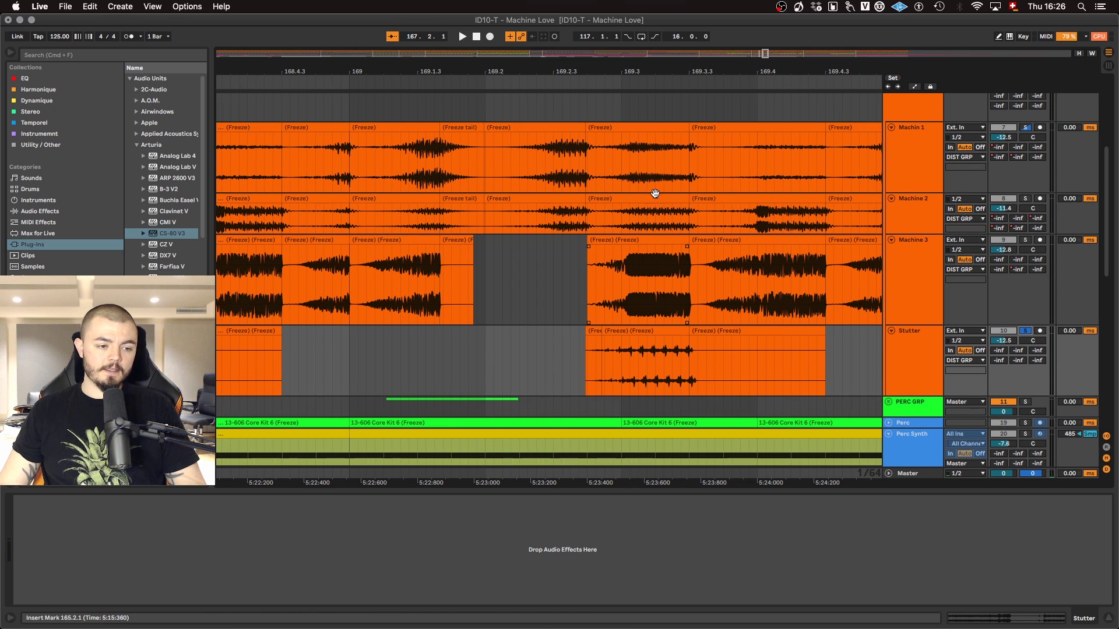
# Step: Step through the Machin 1, Machine 2, Machine 3 and Stutter tracks to compare their device chains
pyautogui.click(917, 176)
pyautogui.click(928, 214)
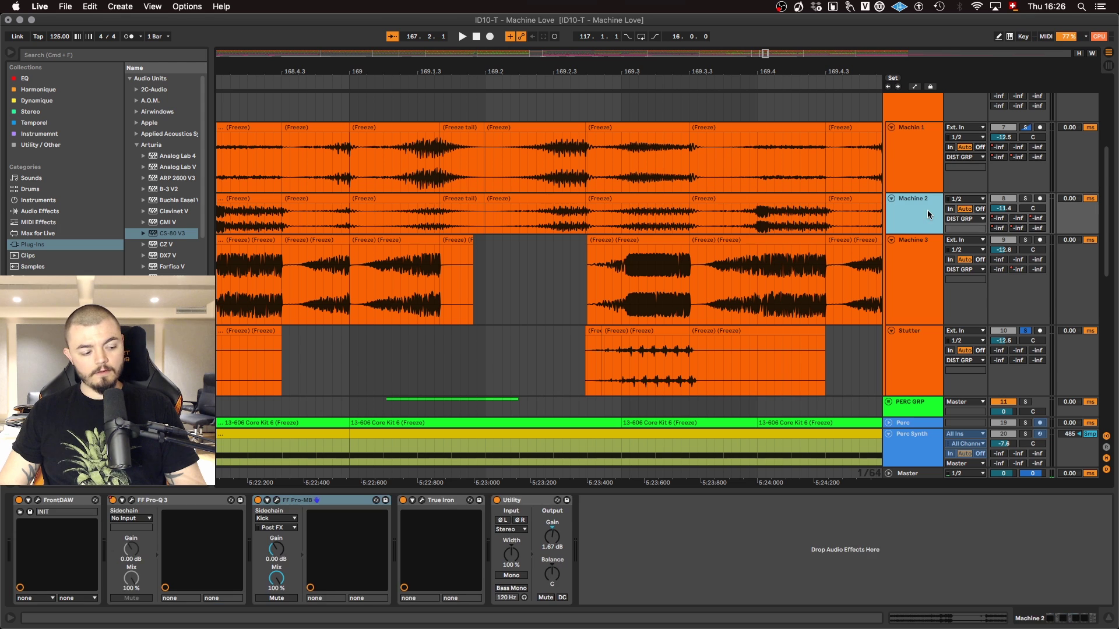
pyautogui.click(929, 267)
pyautogui.click(928, 336)
pyautogui.click(927, 305)
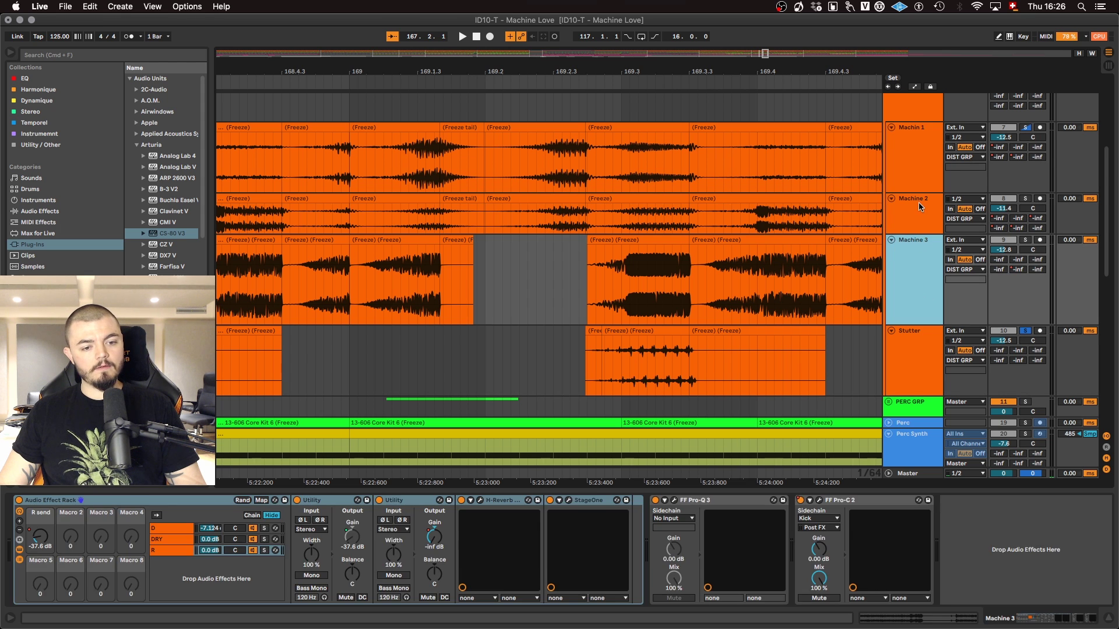
pyautogui.click(920, 206)
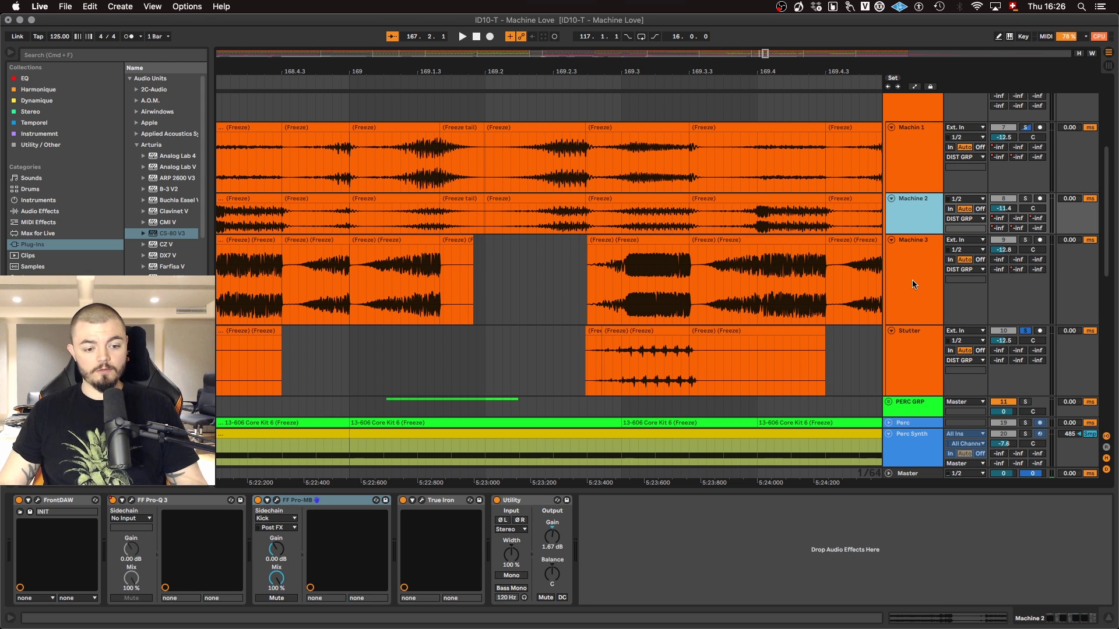
# Step: Unsolo the Stutter track and collapse it in the arrangement
pyautogui.click(1026, 331)
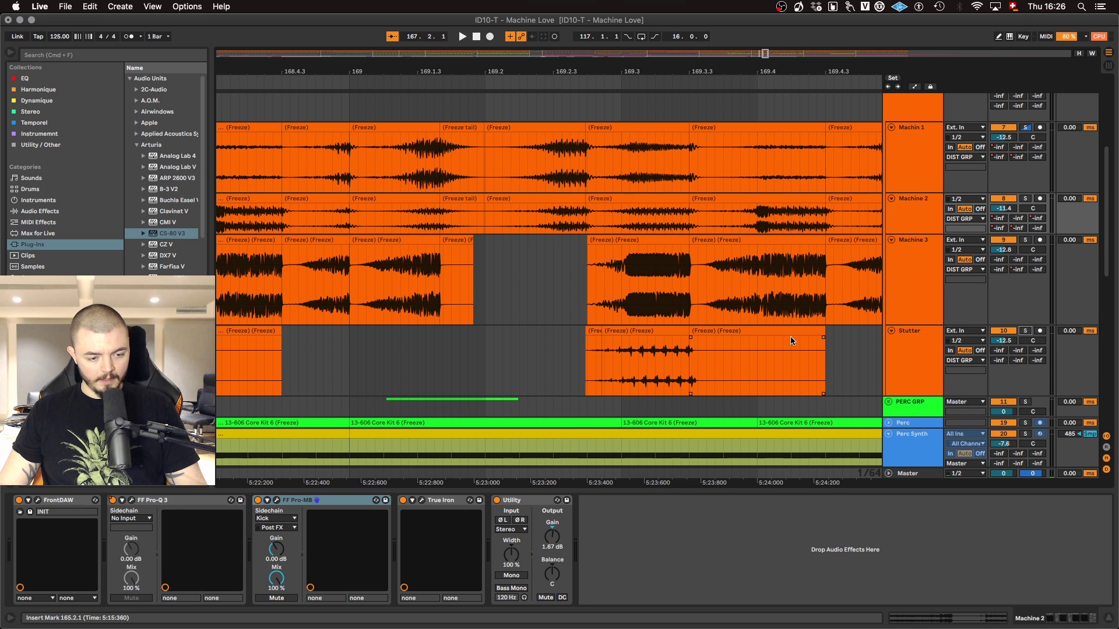
pyautogui.scroll(-10, 791, 340)
pyautogui.click(924, 376)
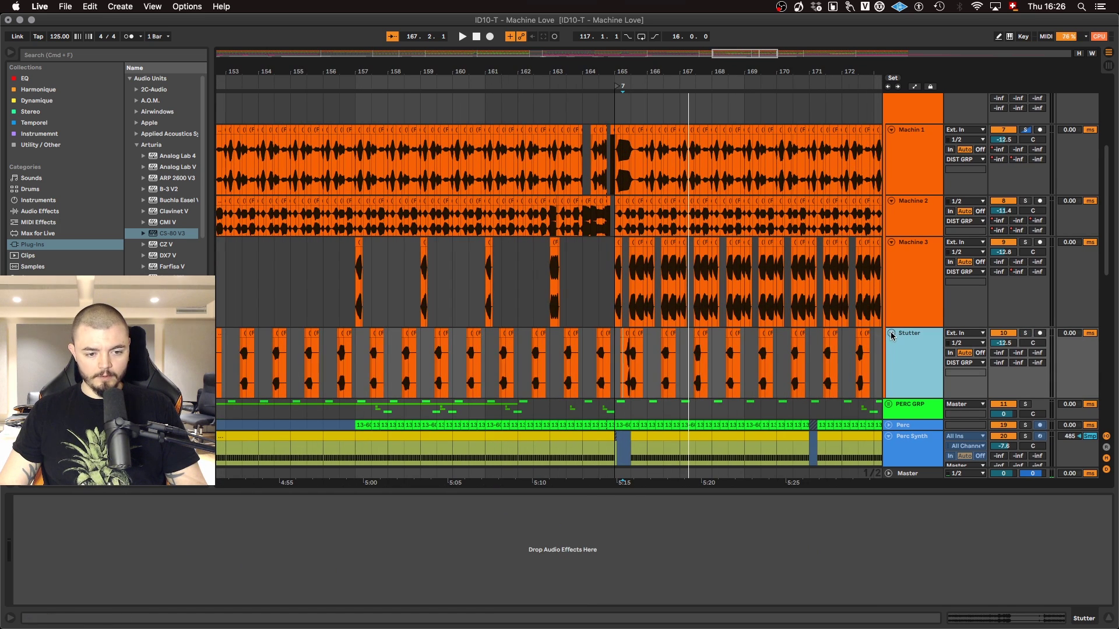
pyautogui.click(891, 335)
# Step: Show a separate lane for each automated parameter of DIST GRP and fit the whole arrangement to the width
pyautogui.scroll(4, 907, 222)
pyautogui.click(910, 219)
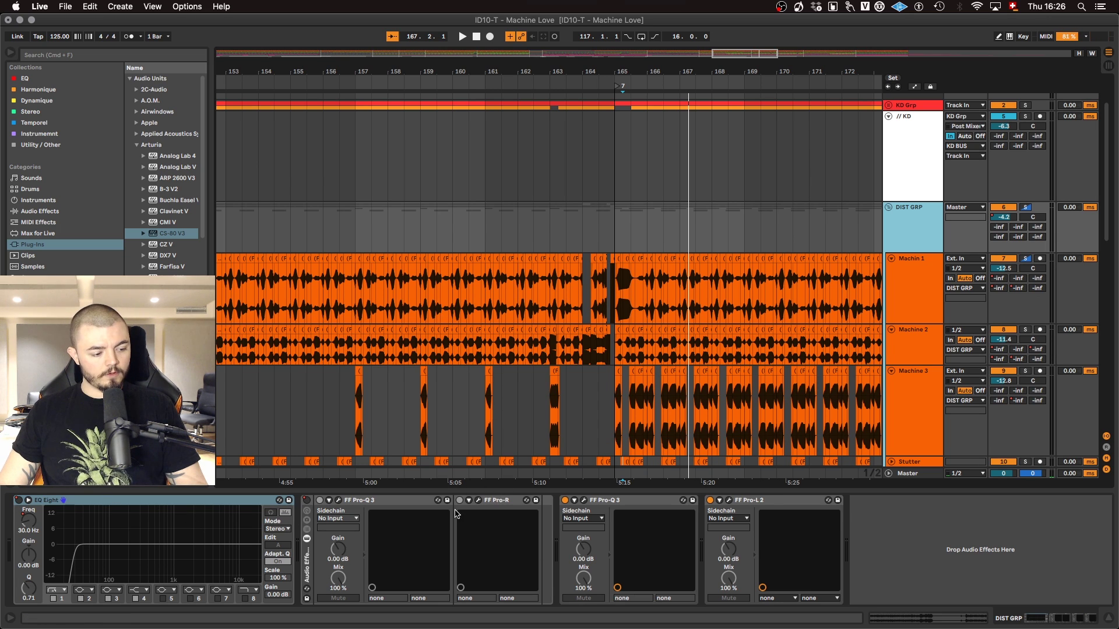
pyautogui.hscroll(-5, 561, 255)
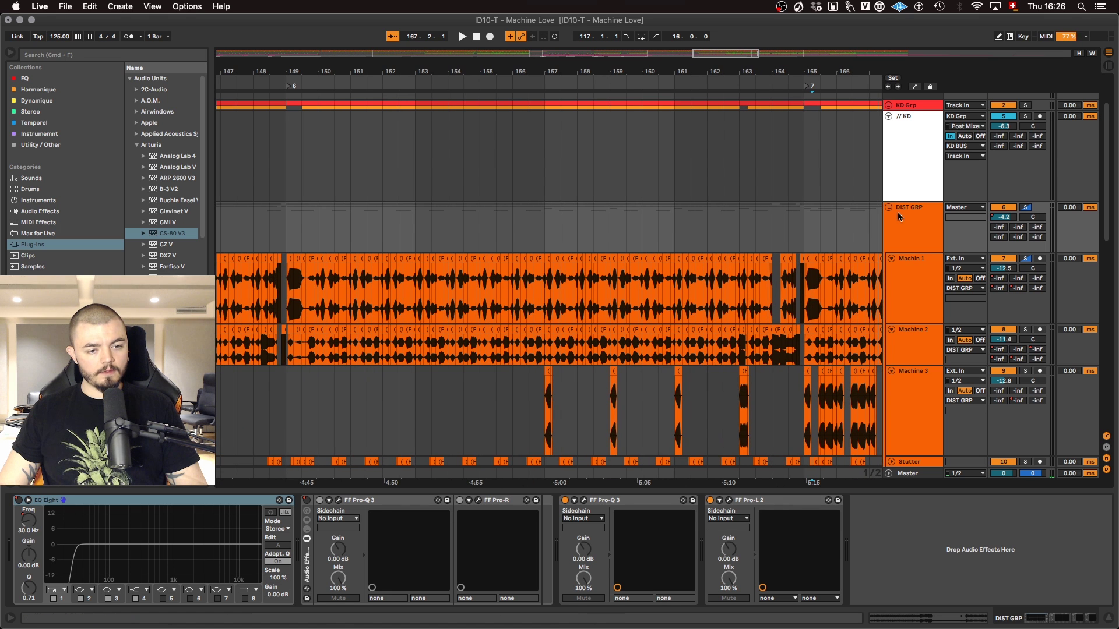
pyautogui.press('a')
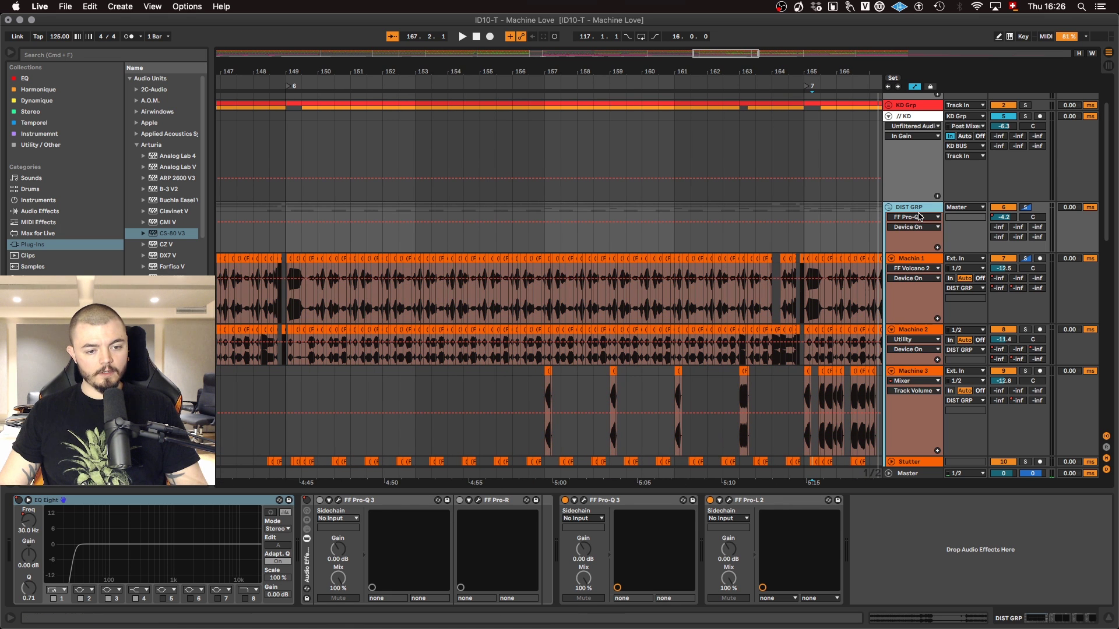
pyautogui.rightClick(915, 244)
pyautogui.click(938, 257)
pyautogui.press('w')
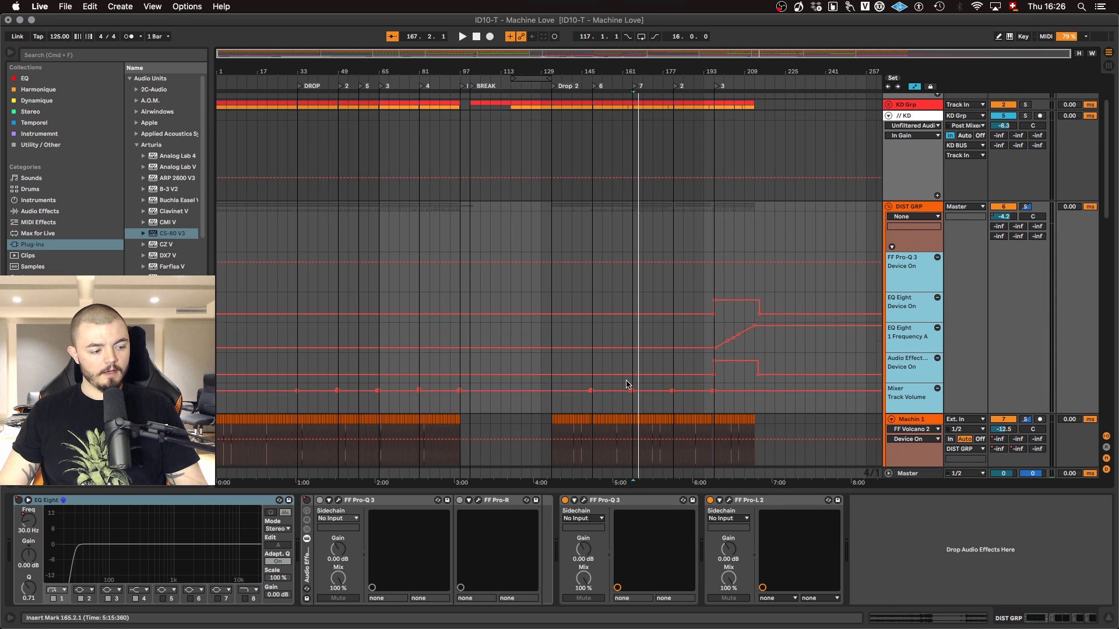
# Step: Play the DIST GRP from the start of section 3 at bar 197 with its automation lanes in view
pyautogui.scroll(-4, 661, 338)
pyautogui.click(717, 176)
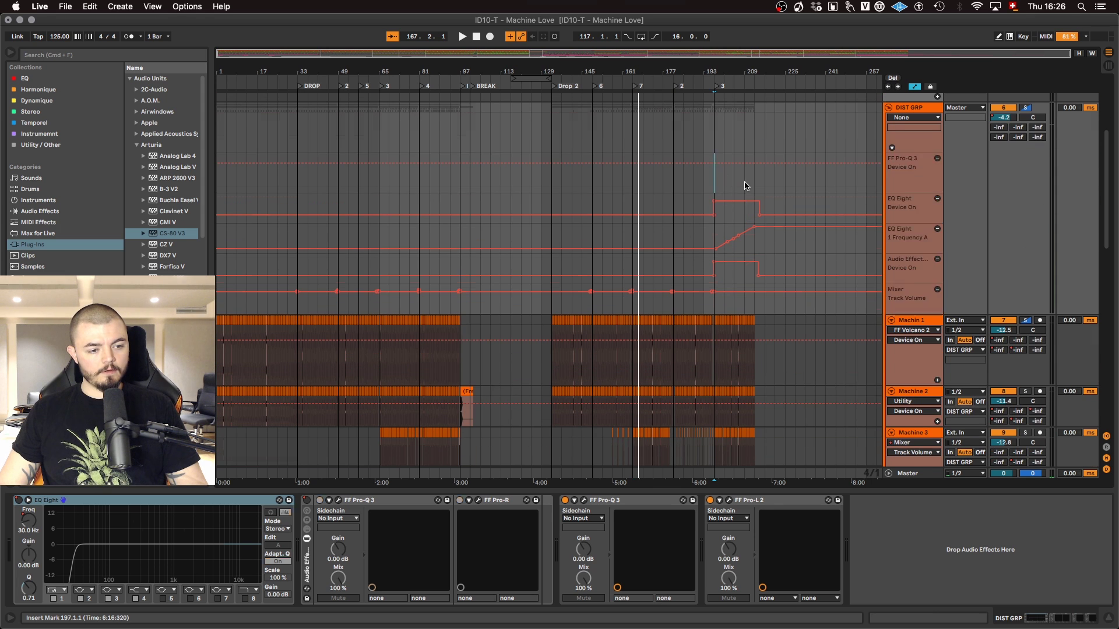
pyautogui.scroll(1, 700, 262)
pyautogui.press('space')
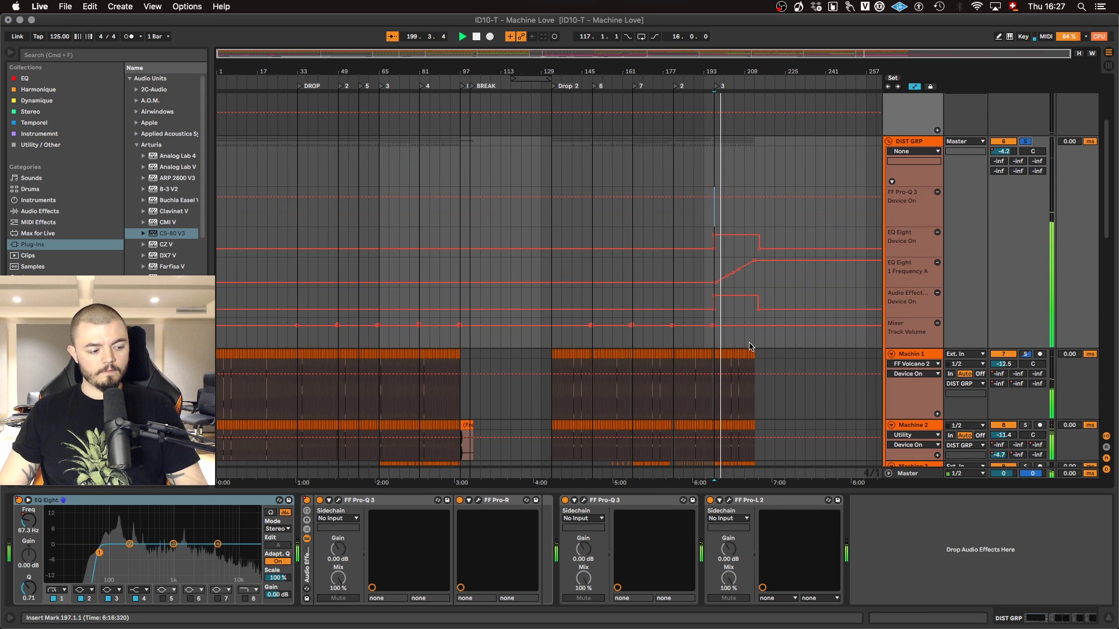
# Step: View DIST GRP's FF Pro-R and FF Pro-Q 3 windows during playback, then close both
pyautogui.click(478, 500)
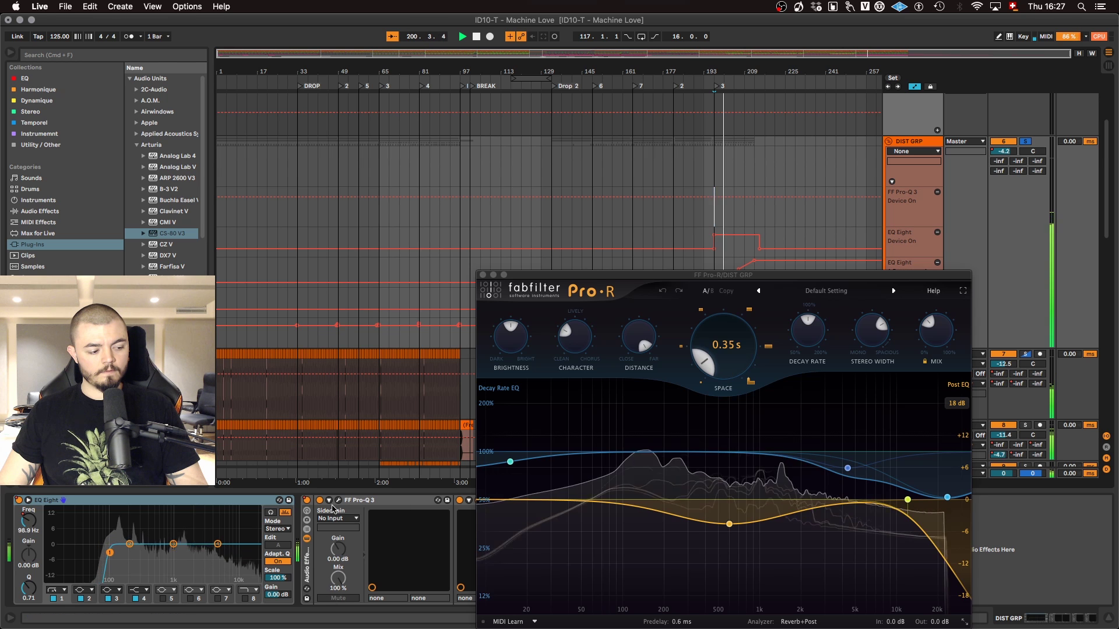
pyautogui.click(338, 500)
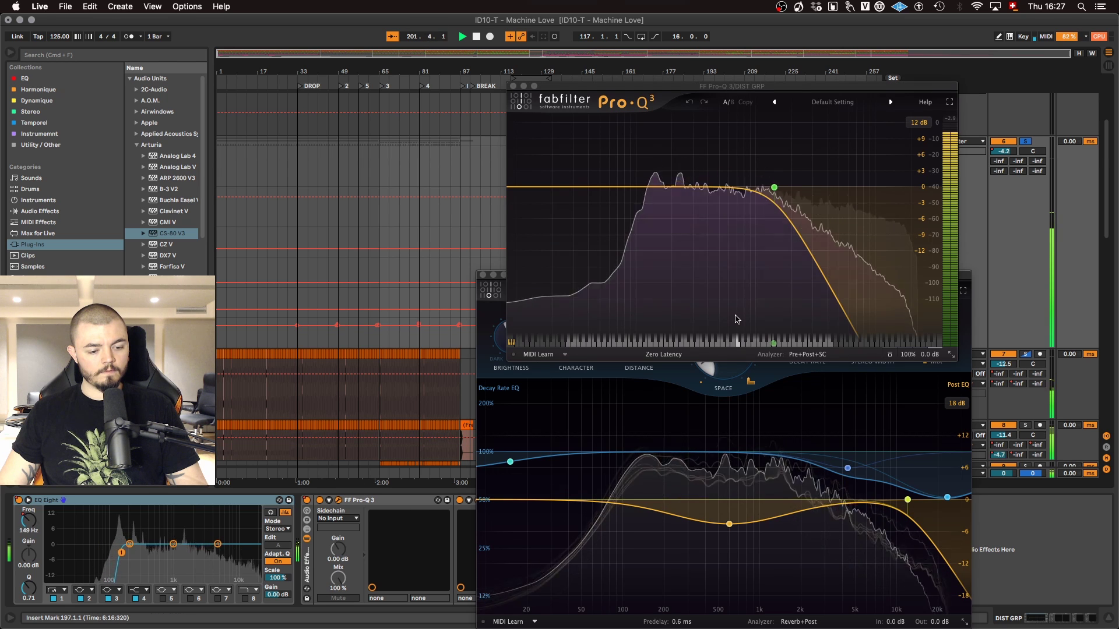
pyautogui.click(512, 85)
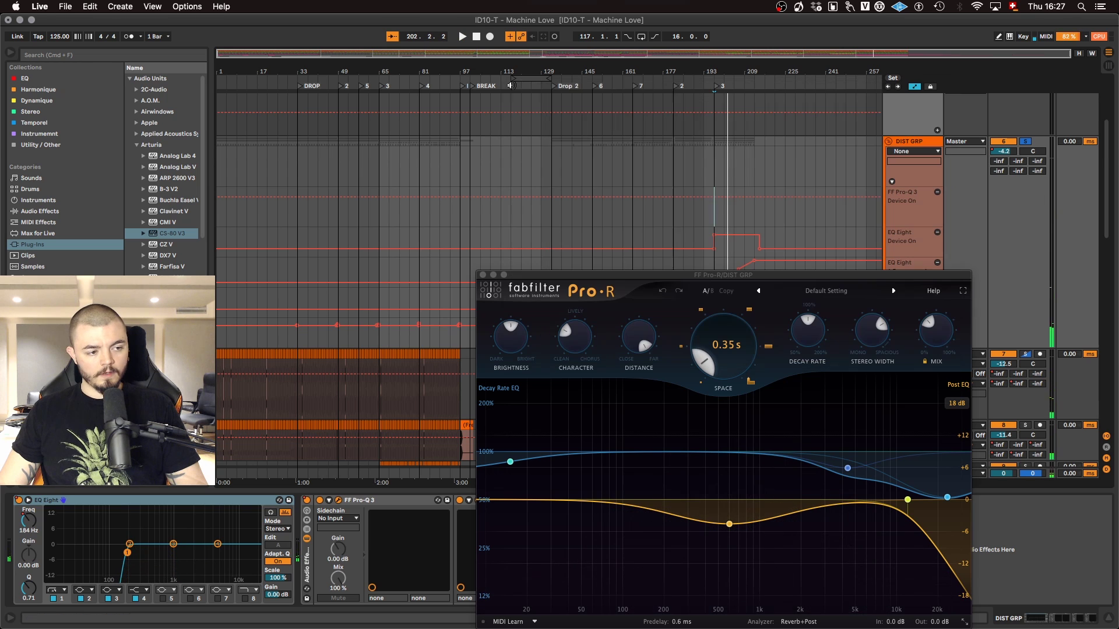
pyautogui.click(481, 275)
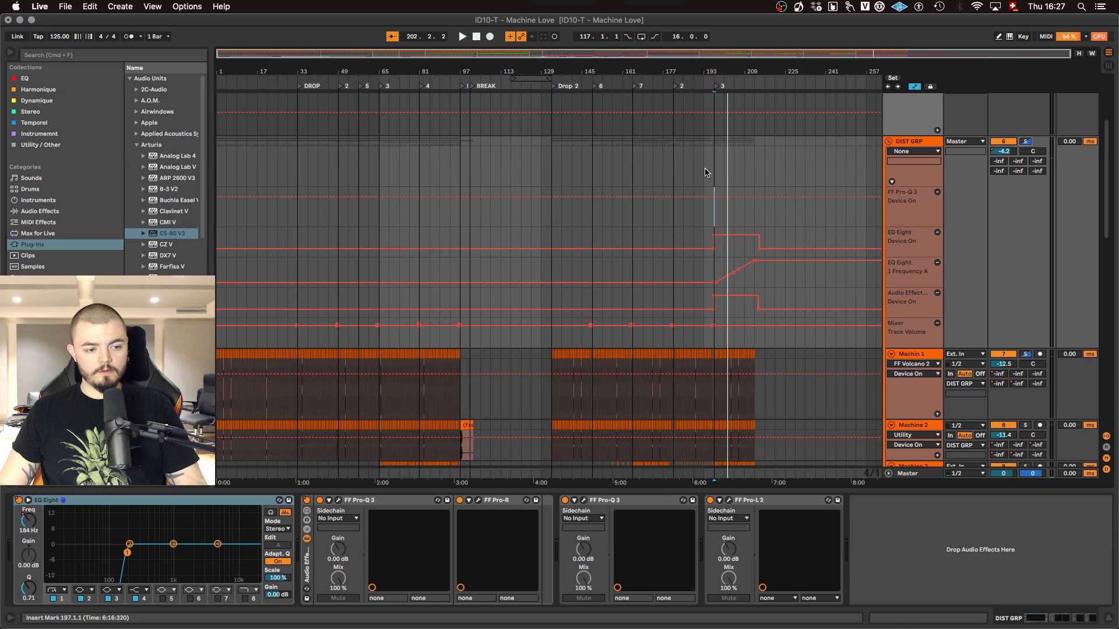
pyautogui.press('space')
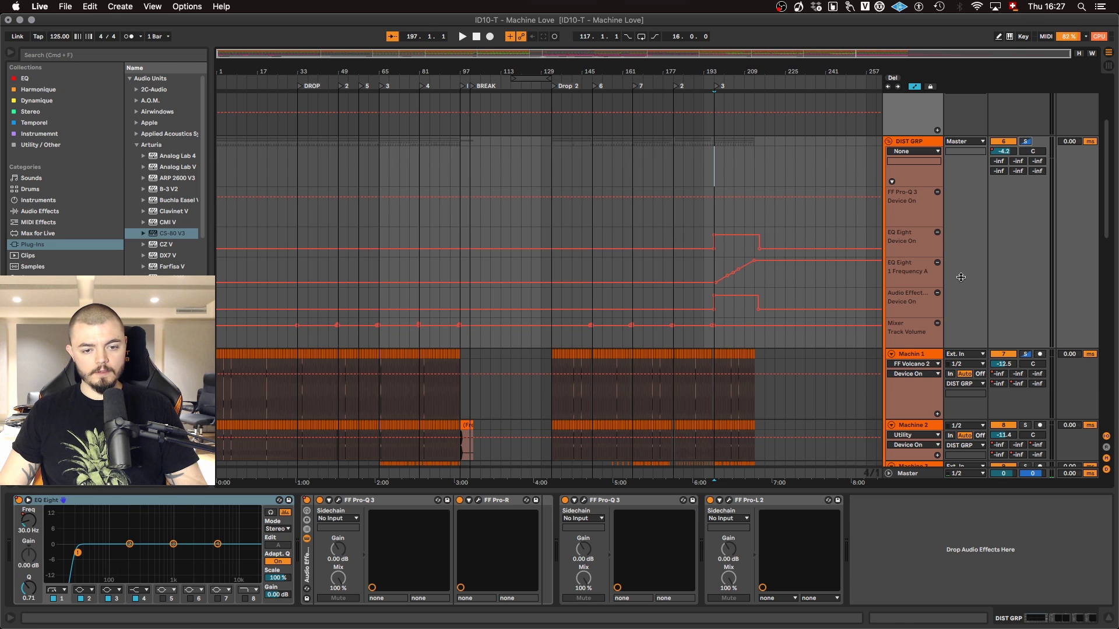
# Step: Play DIST GRP again from bar 197 to audition the EQ Eight frequency sweep in its automation lanes
pyautogui.press('space')
pyautogui.scroll(-6, 961, 278)
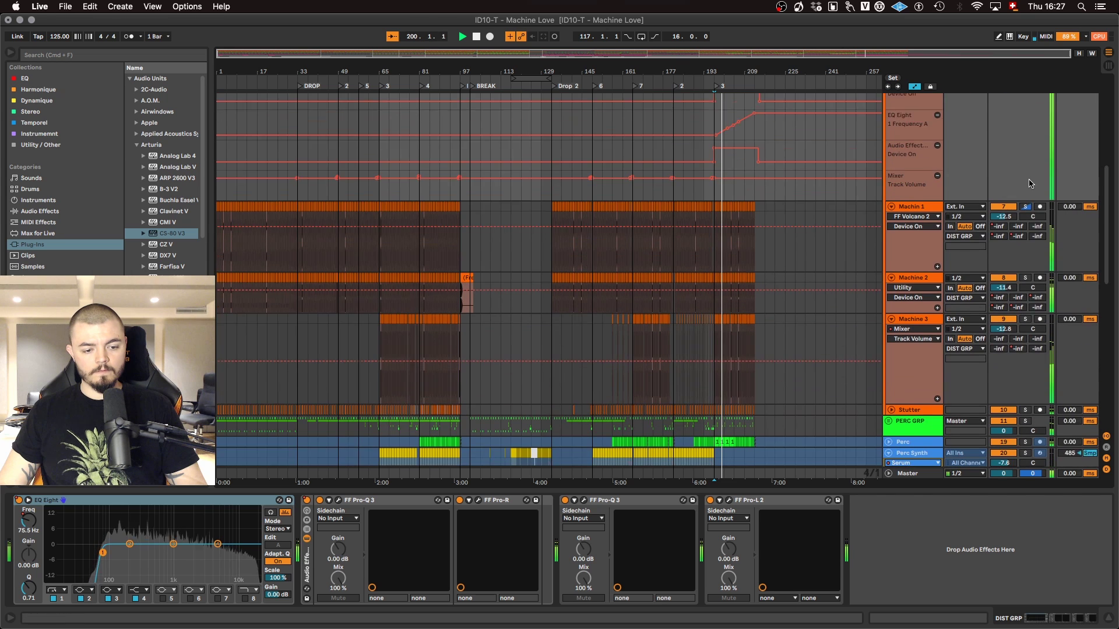
pyautogui.scroll(5, 1029, 182)
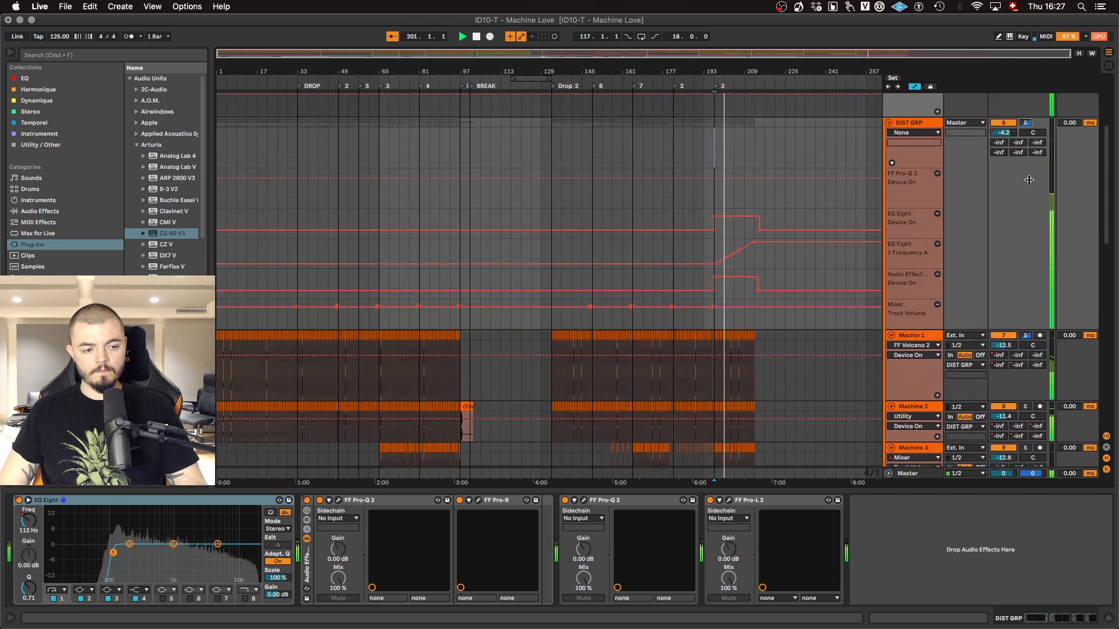
pyautogui.scroll(1, 1029, 180)
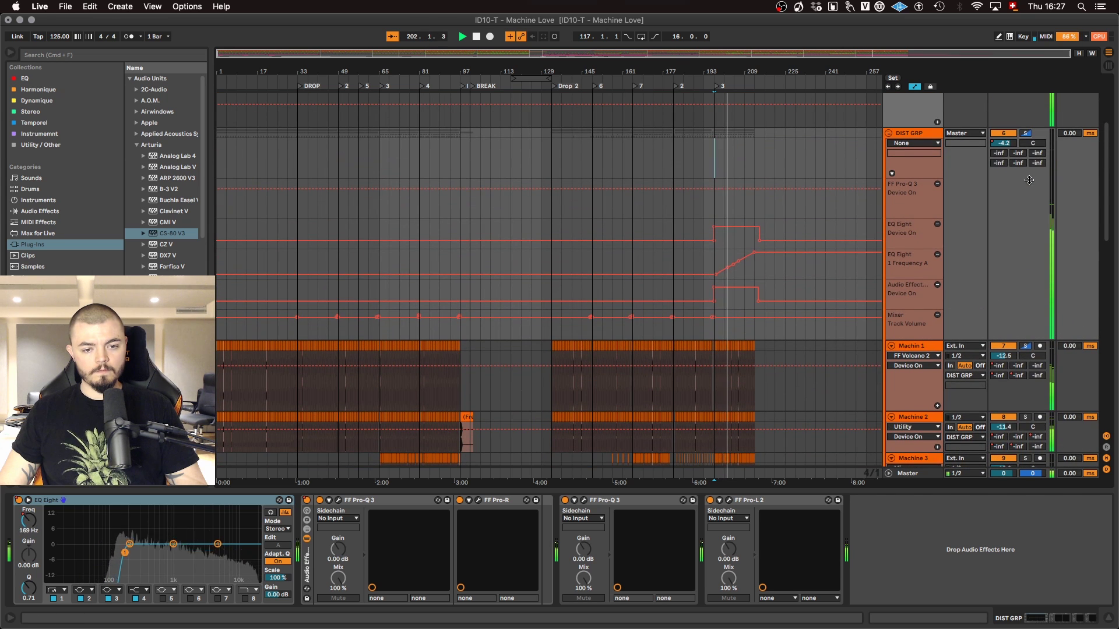
# Step: Collapse DIST GRP, show the tracks inside PERC GRP, and play that group soloed from bar 65
pyautogui.click(907, 138)
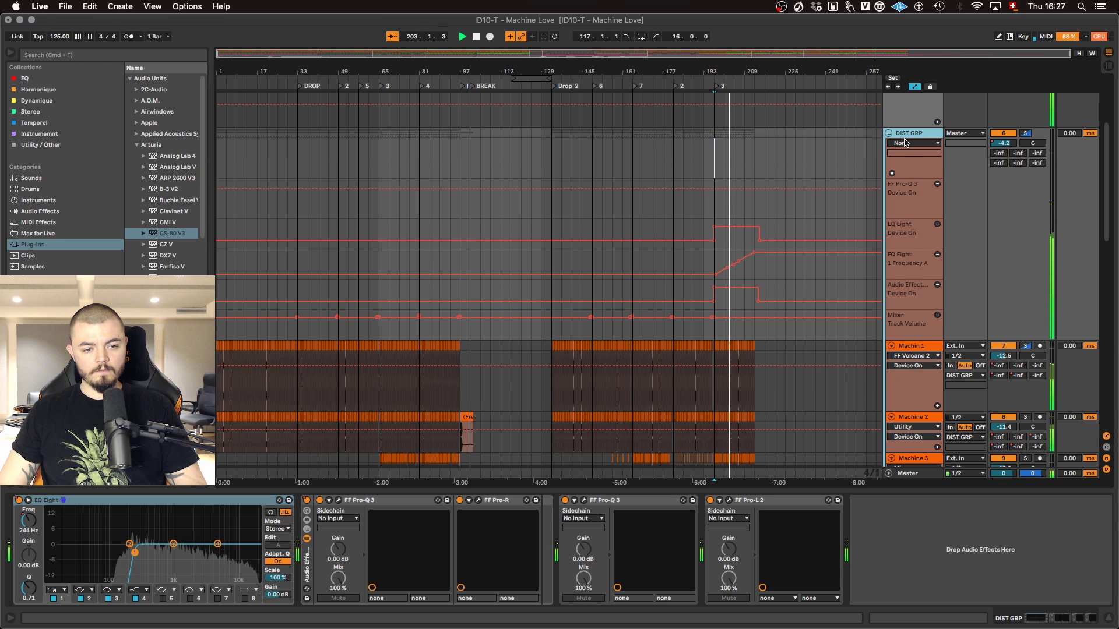
pyautogui.press('u')
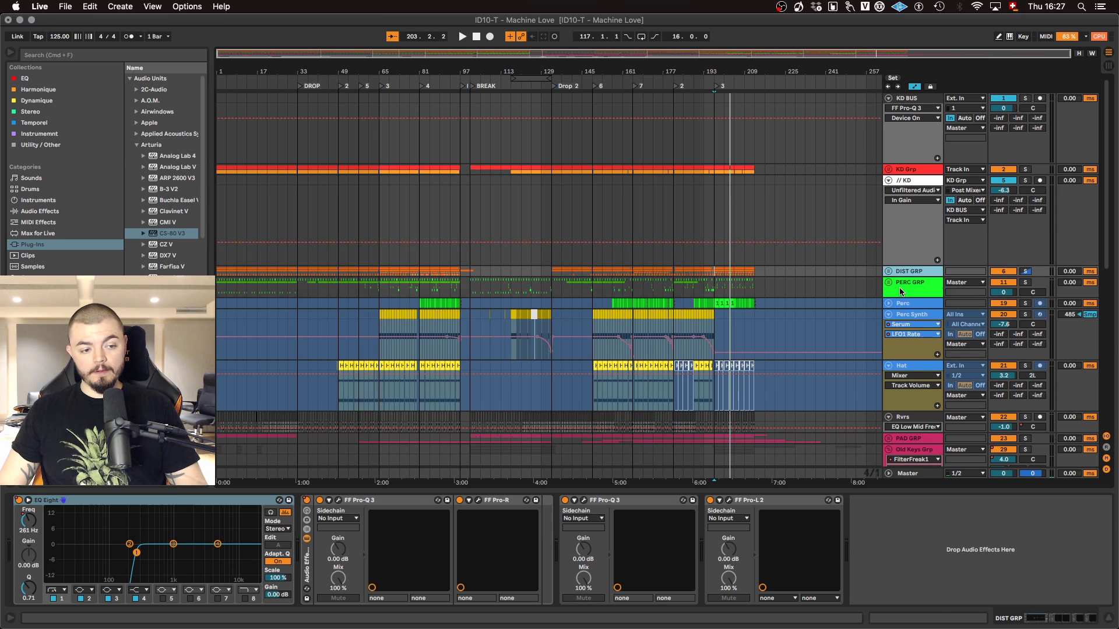
pyautogui.click(900, 292)
pyautogui.press('u')
pyautogui.scroll(-3, 449, 228)
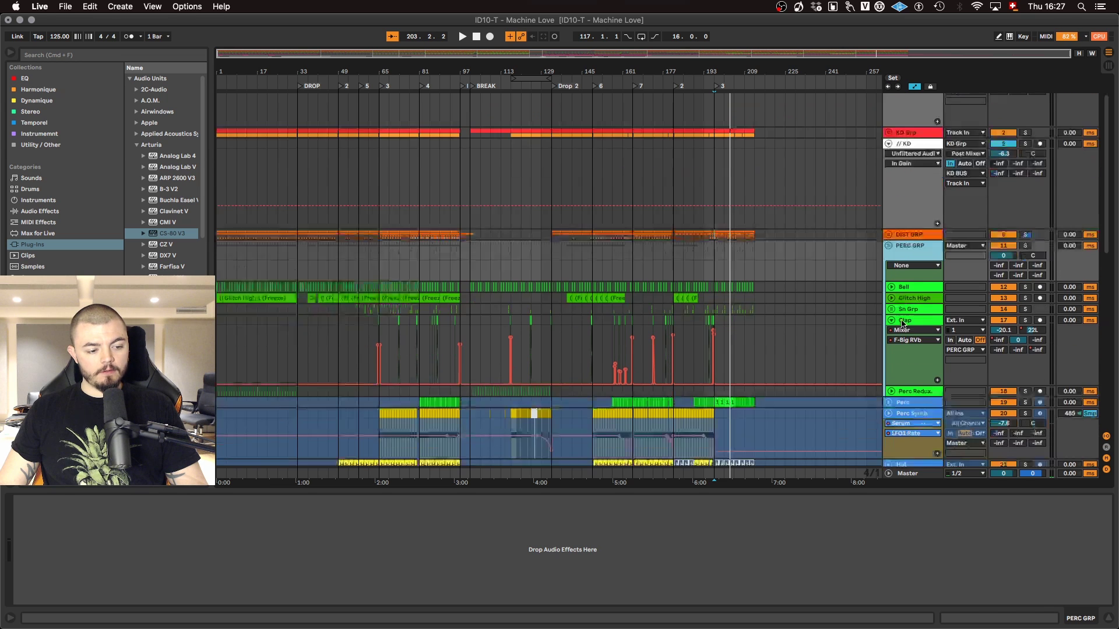
pyautogui.click(373, 248)
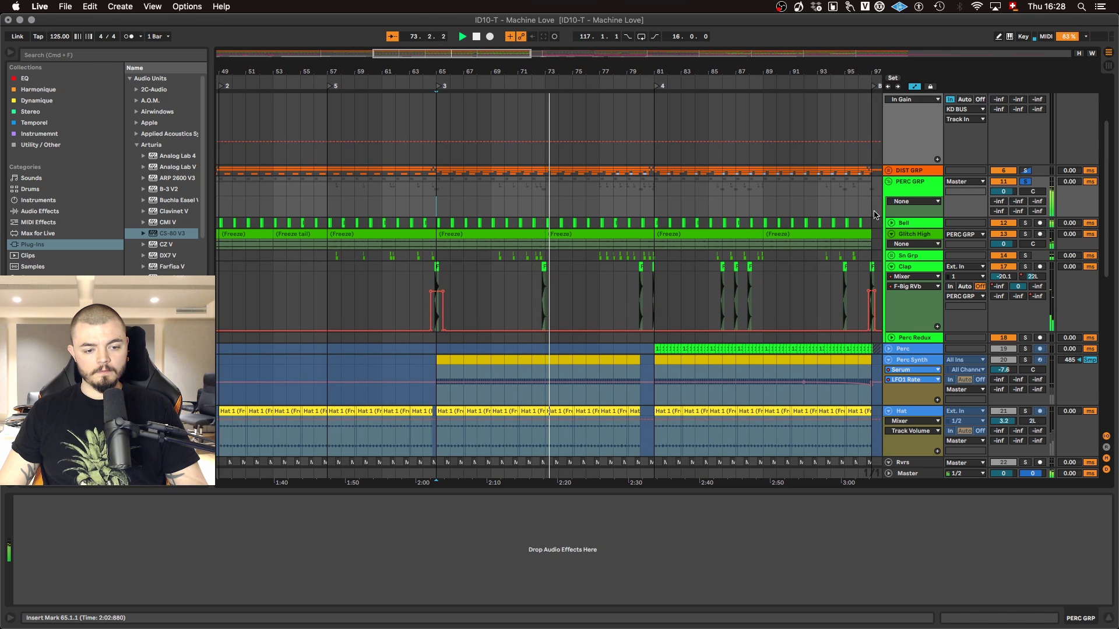
# Step: Expand the Bell track and audition it soloed from around bar 74
pyautogui.click(906, 224)
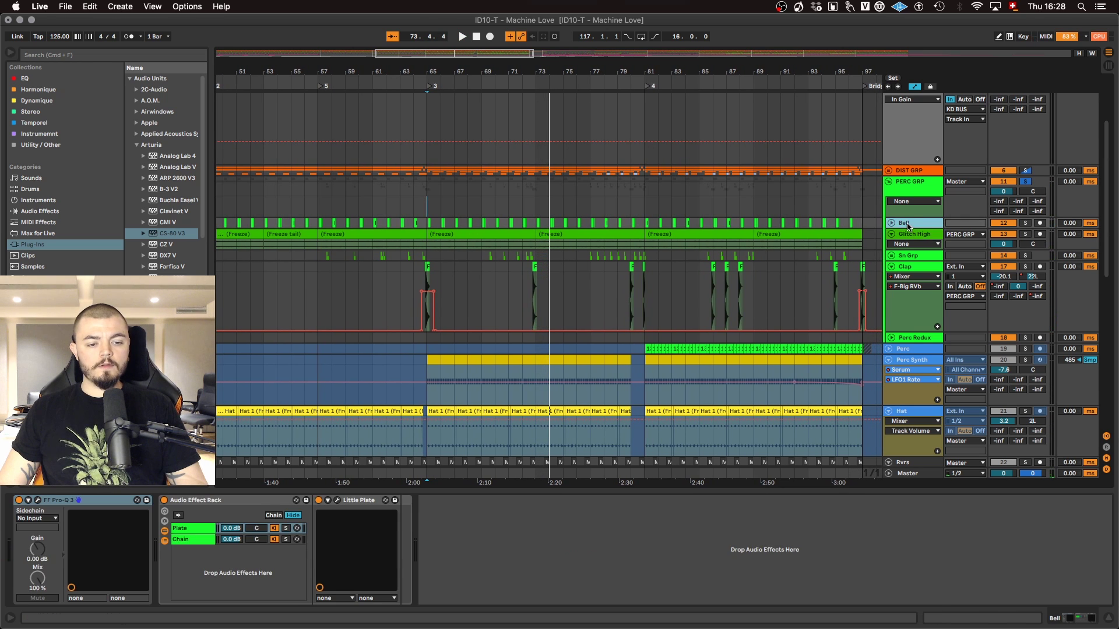
pyautogui.click(892, 224)
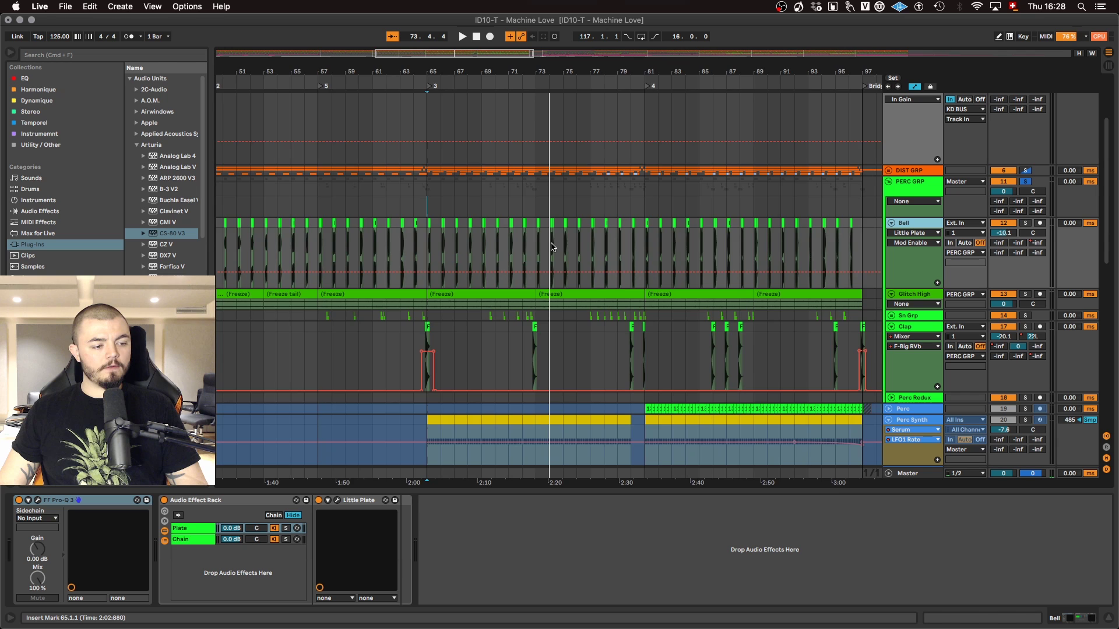
pyautogui.scroll(5, 551, 247)
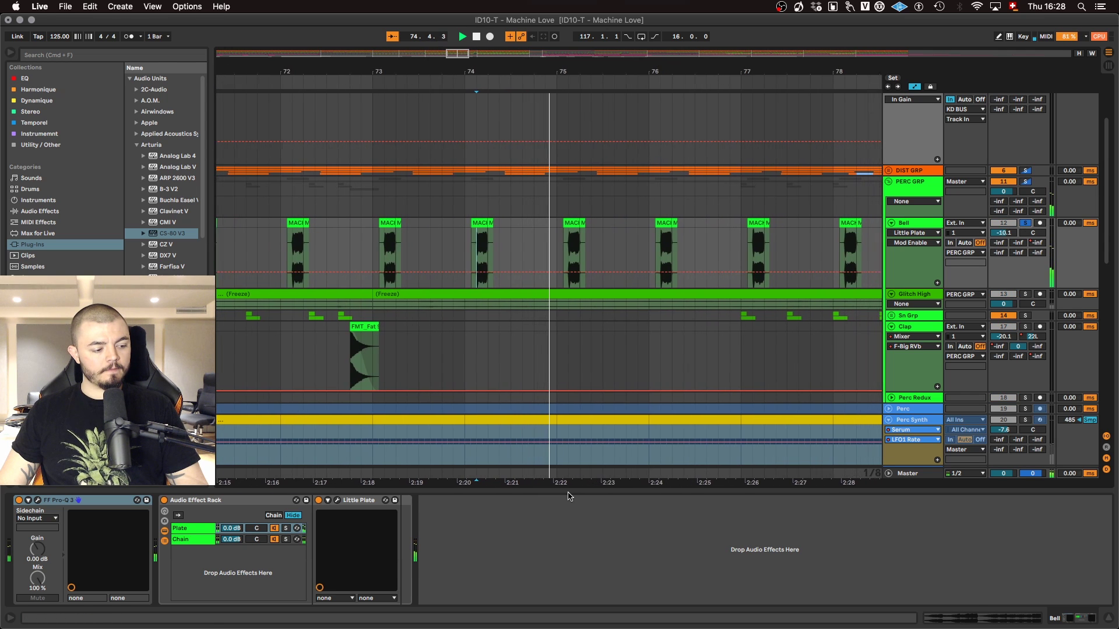
# Step: View Bell's Little Plate reverb and the Plate chain of its effect rack, then close the plug-in window
pyautogui.click(337, 500)
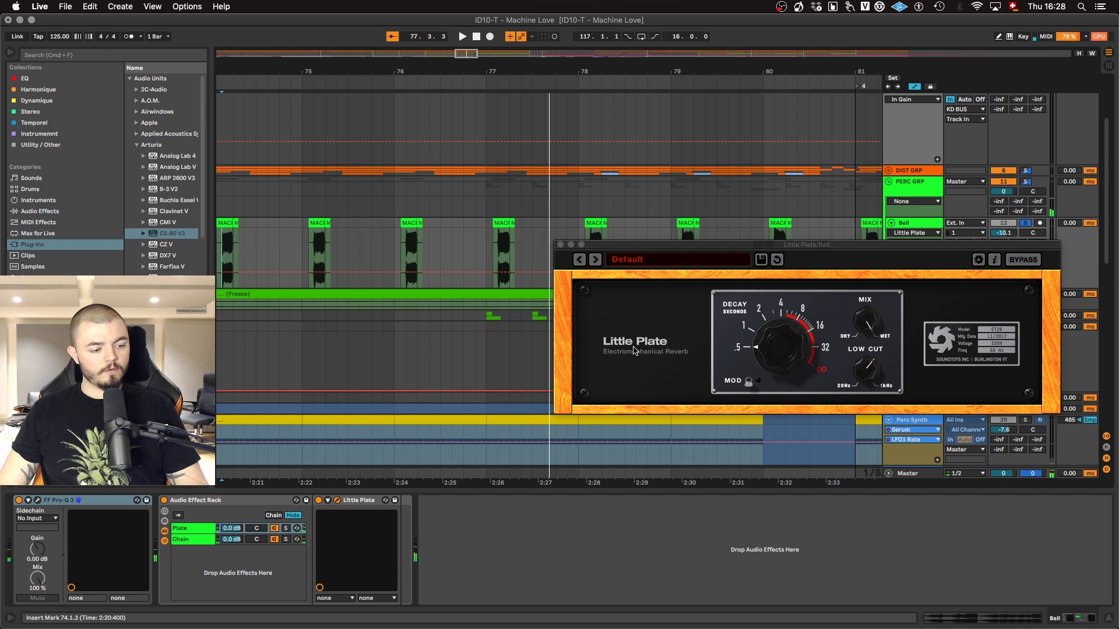
pyautogui.click(199, 530)
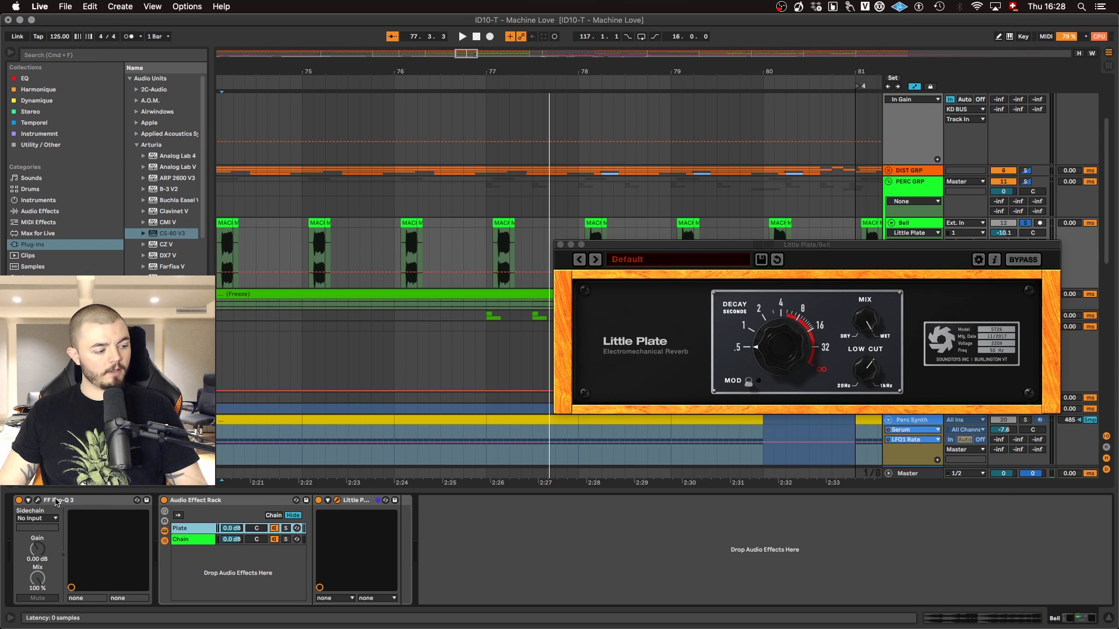
pyautogui.click(56, 501)
pyautogui.click(556, 237)
pyautogui.click(918, 223)
# Step: Expand and heighten the Glitch High track, audition it soloed from bar 75, unsolo it and select its clip at bar 81
pyautogui.click(910, 292)
pyautogui.moveTo(898, 311); pyautogui.dragTo(899, 389)
pyautogui.hscroll(3, 594, 328)
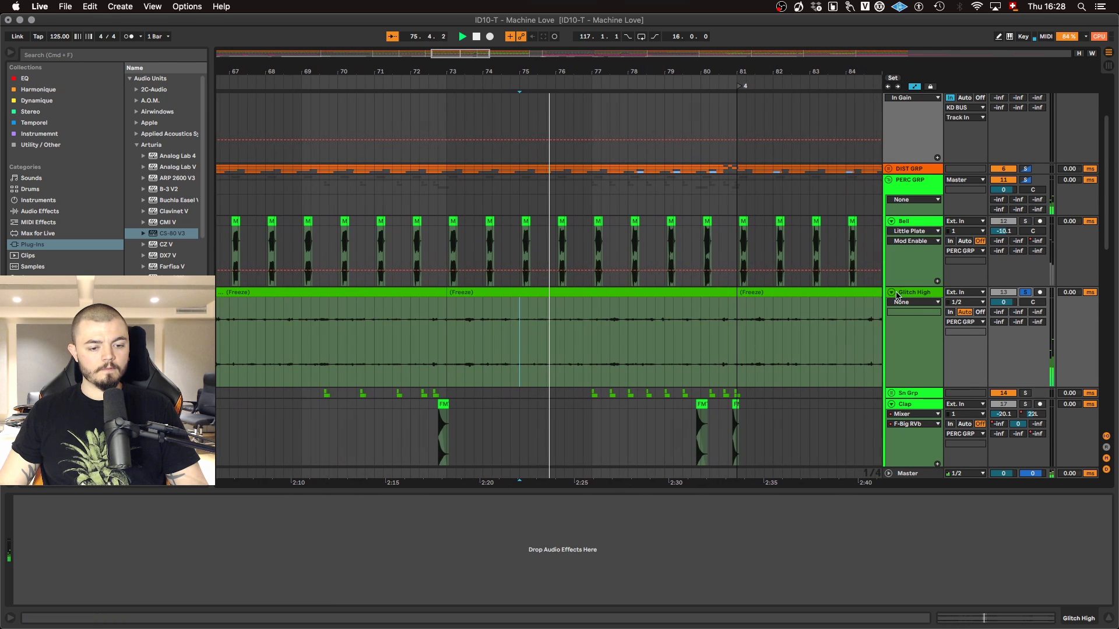
pyautogui.click(904, 293)
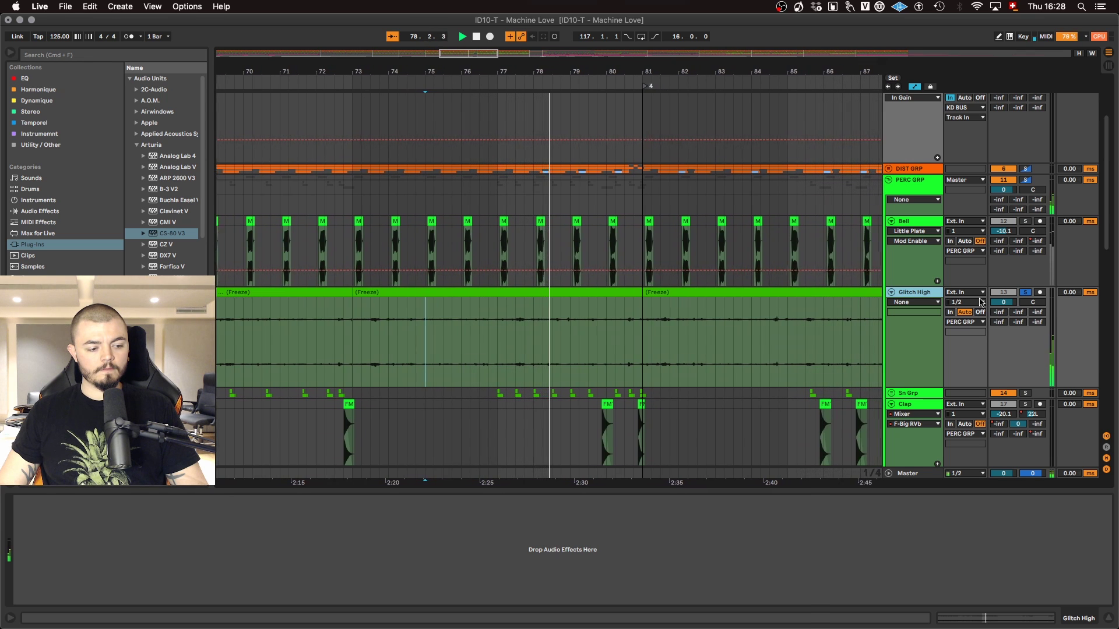
pyautogui.press('space')
pyautogui.click(1025, 292)
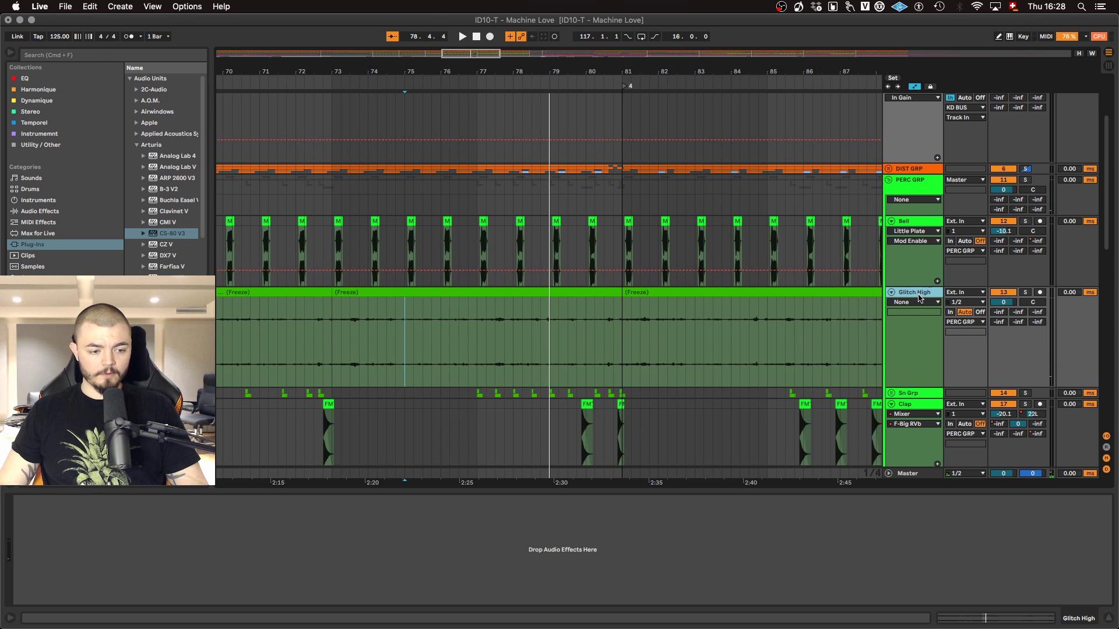
pyautogui.click(652, 292)
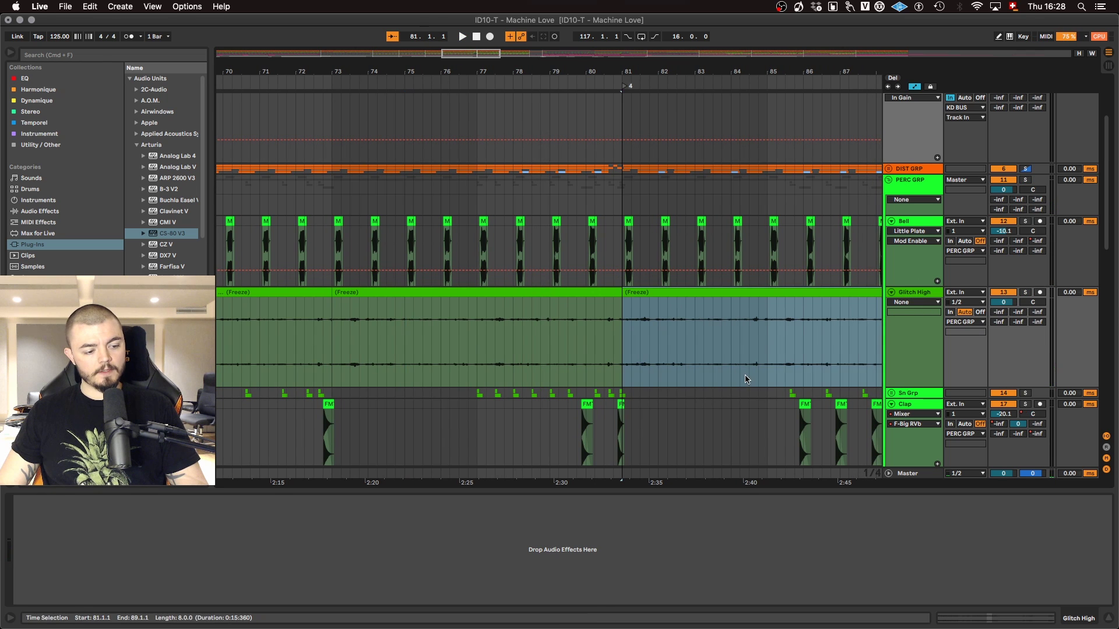
# Step: Expand Sn Grp to show Snap and Noise and play the group soloed from bar 80
pyautogui.scroll(-4, 746, 378)
pyautogui.click(917, 281)
pyautogui.click(892, 281)
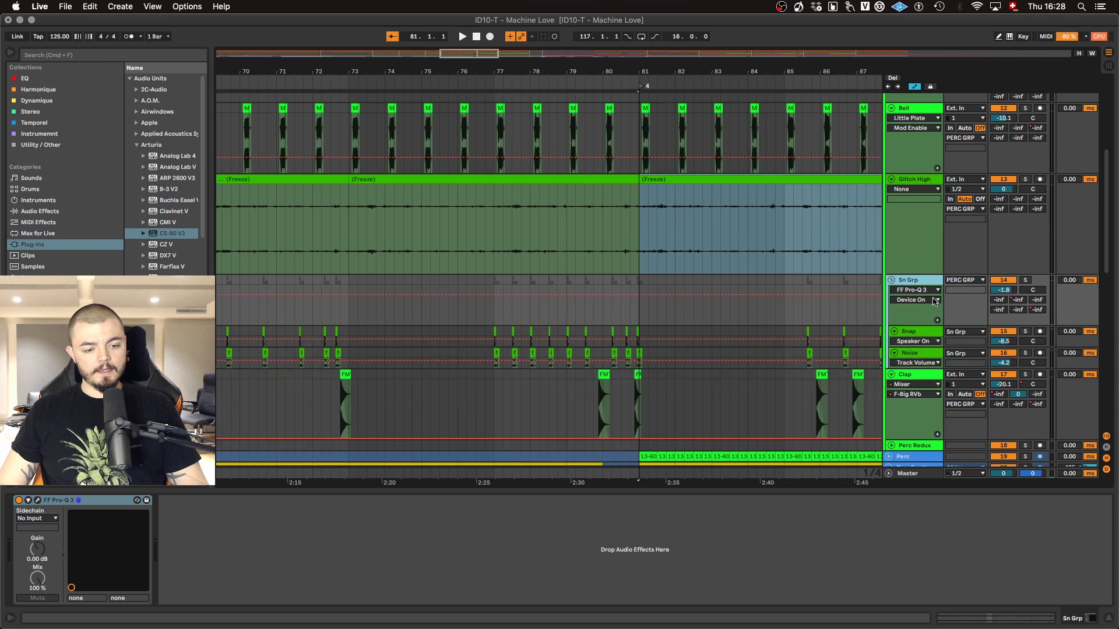
pyautogui.click(1025, 333)
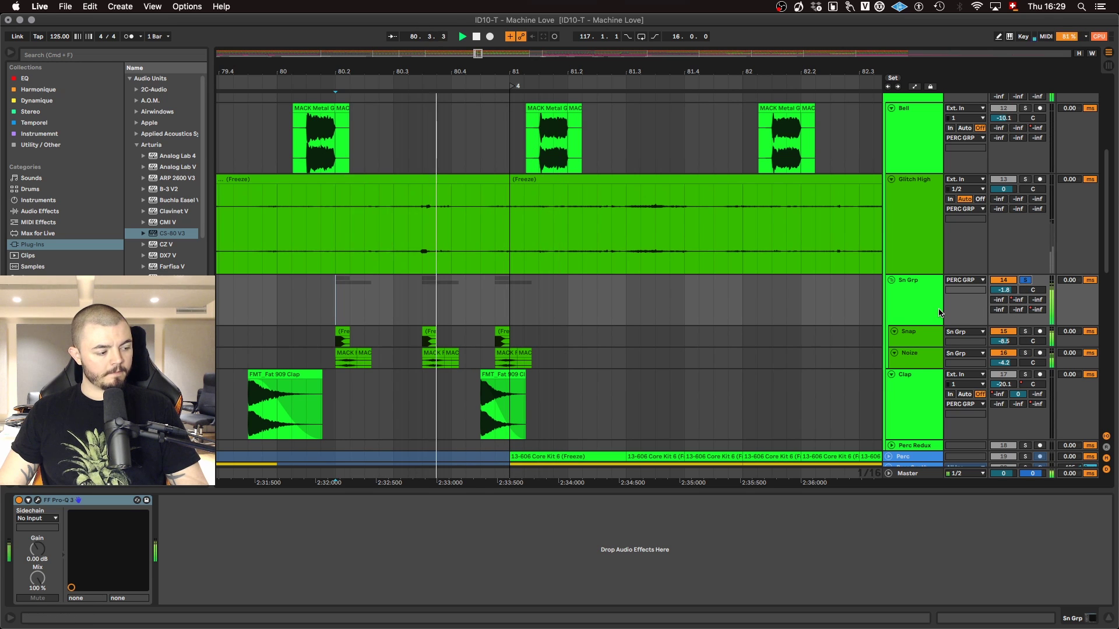
# Step: Stop playback and view the FF Pro-Q 3 curve on Sn Grp, then close the plug-in window
pyautogui.click(913, 298)
pyautogui.press('space')
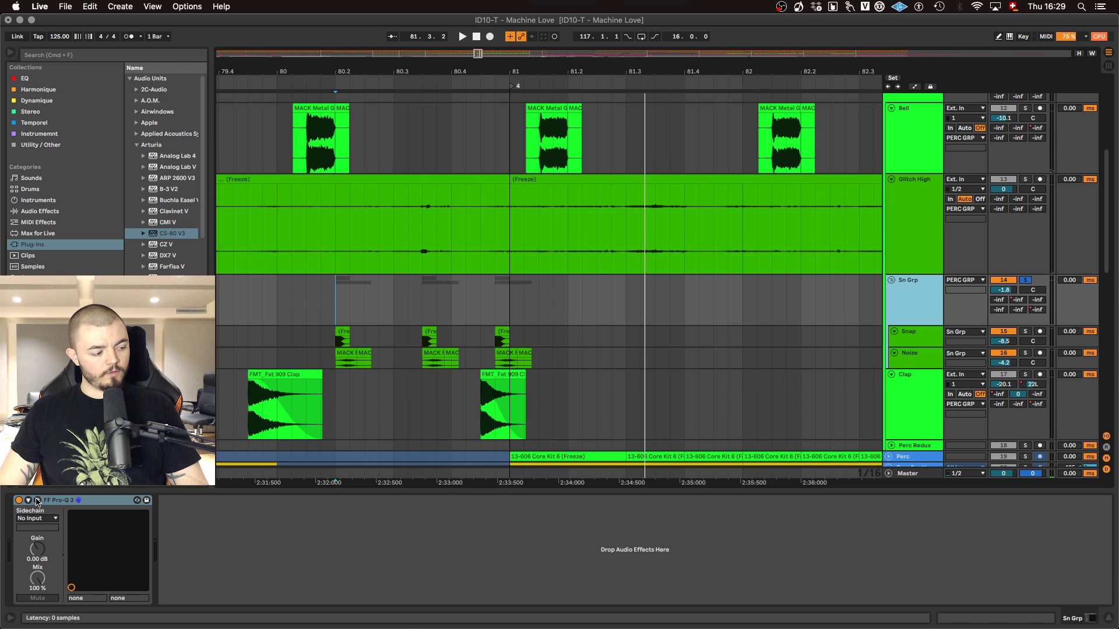
pyautogui.click(37, 500)
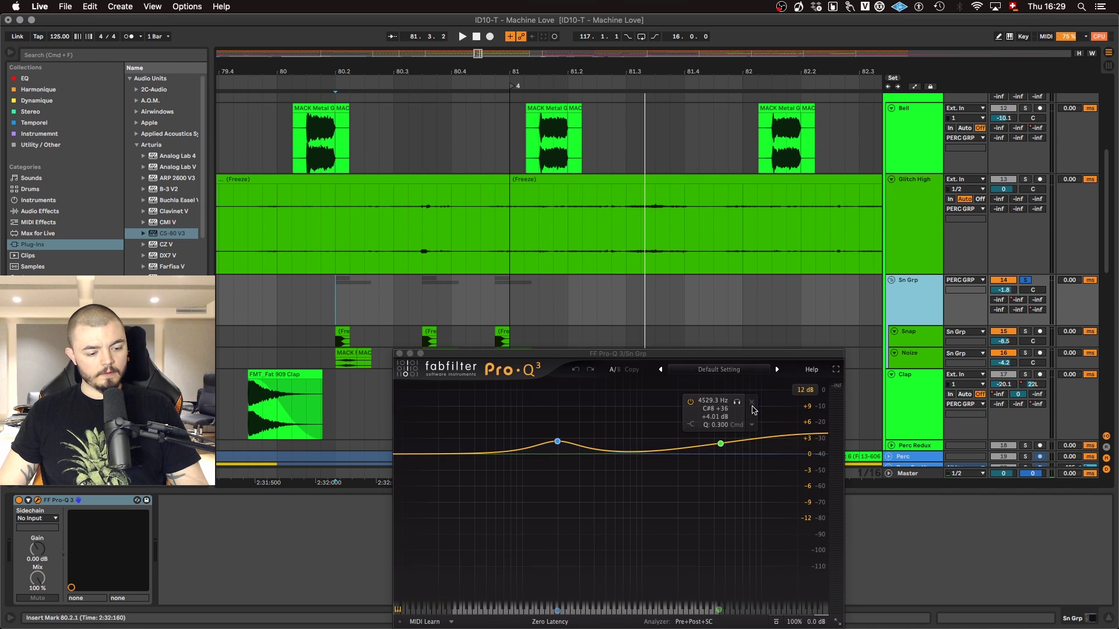
pyautogui.click(398, 354)
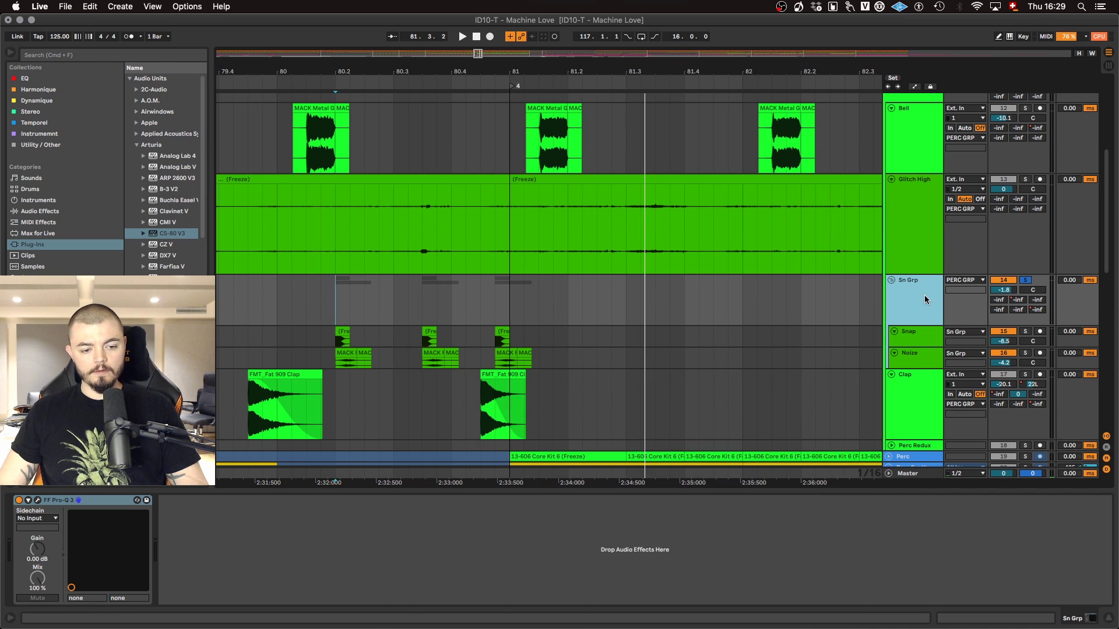
# Step: Collapse Sn Grp and audition the soloed Clap track from its hit just before bar 80
pyautogui.scroll(-5, 515, 295)
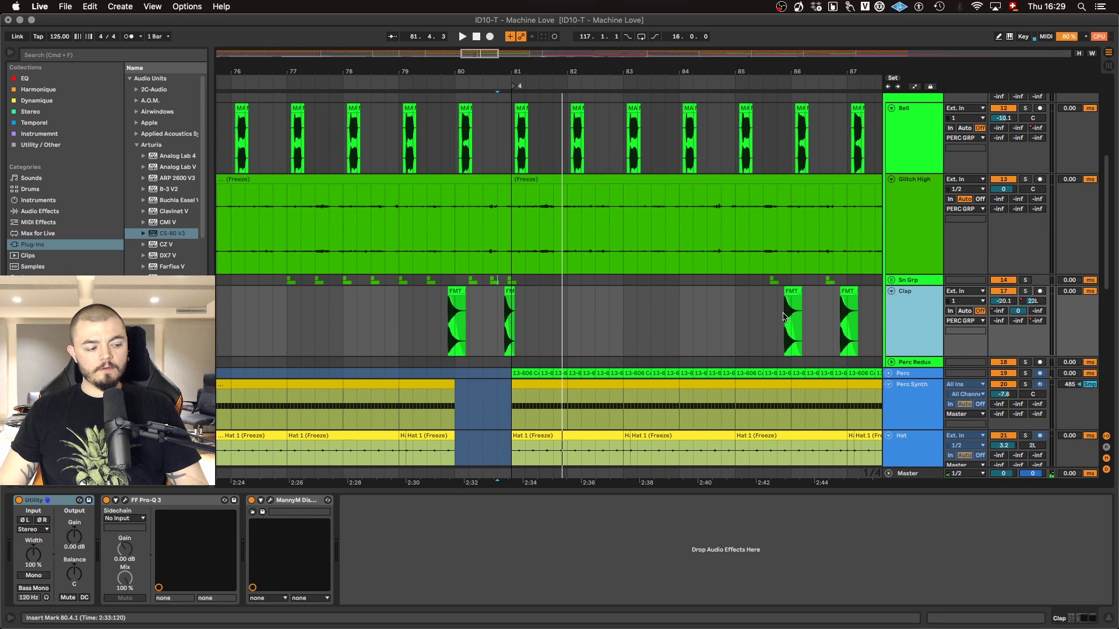
pyautogui.scroll(10, 443, 321)
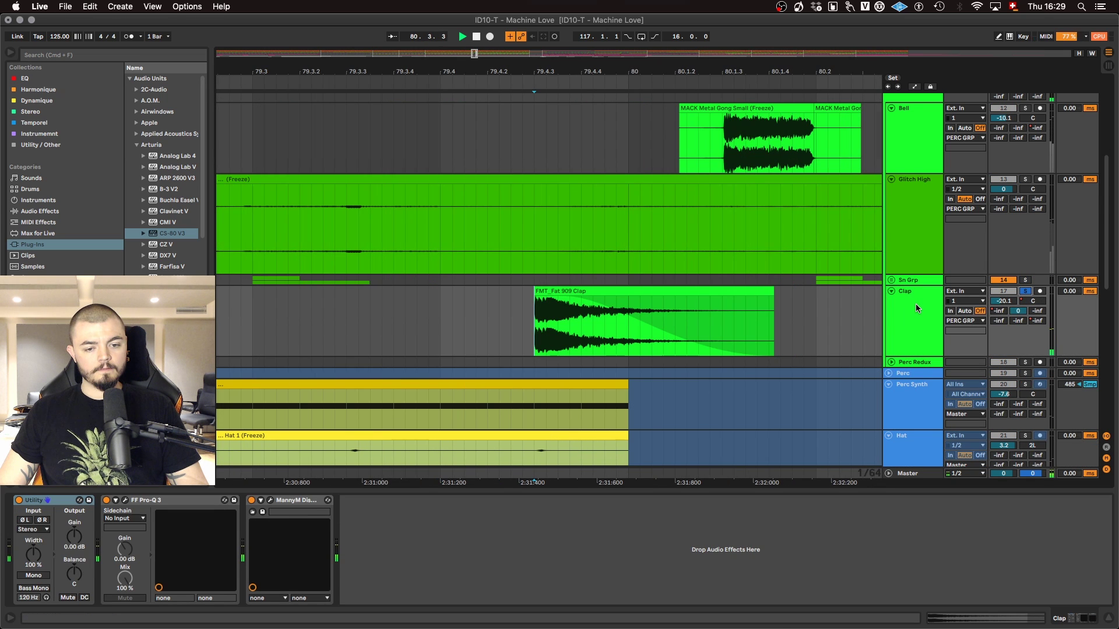
pyautogui.press('space')
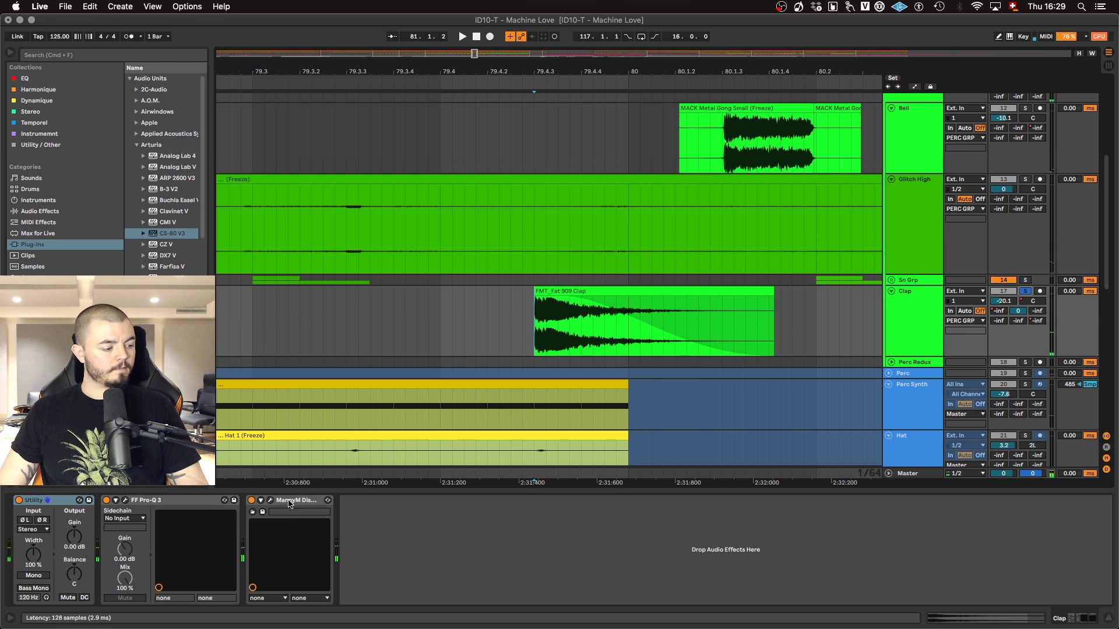
# Step: View the Clap's FF Pro-Q 3 and MannyM Distortion windows, then close both
pyautogui.click(126, 500)
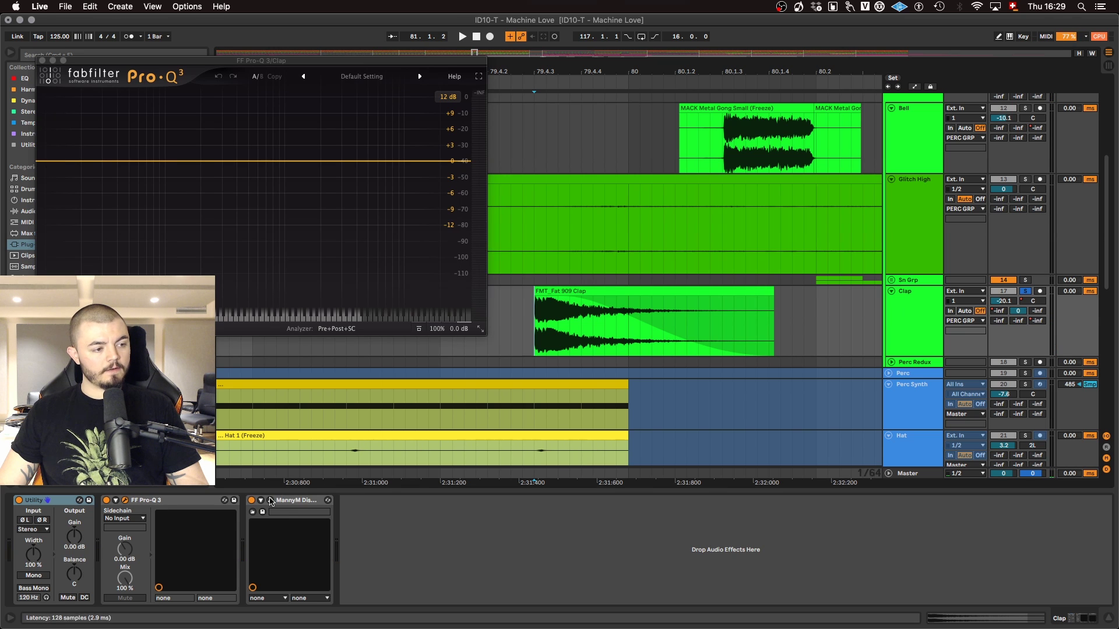
pyautogui.click(270, 500)
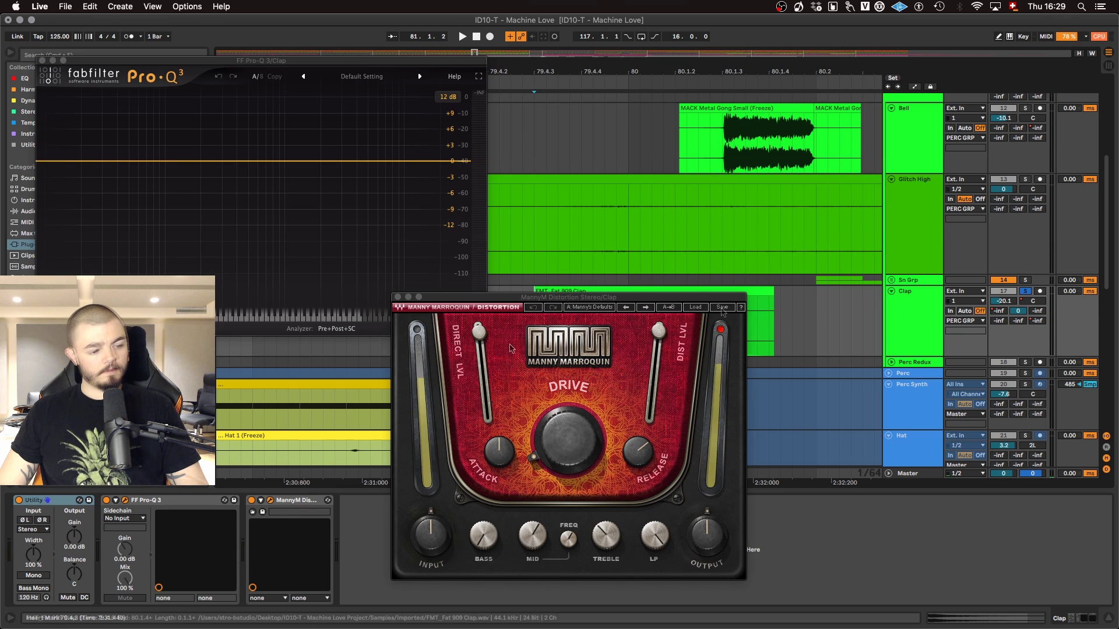
pyautogui.click(397, 298)
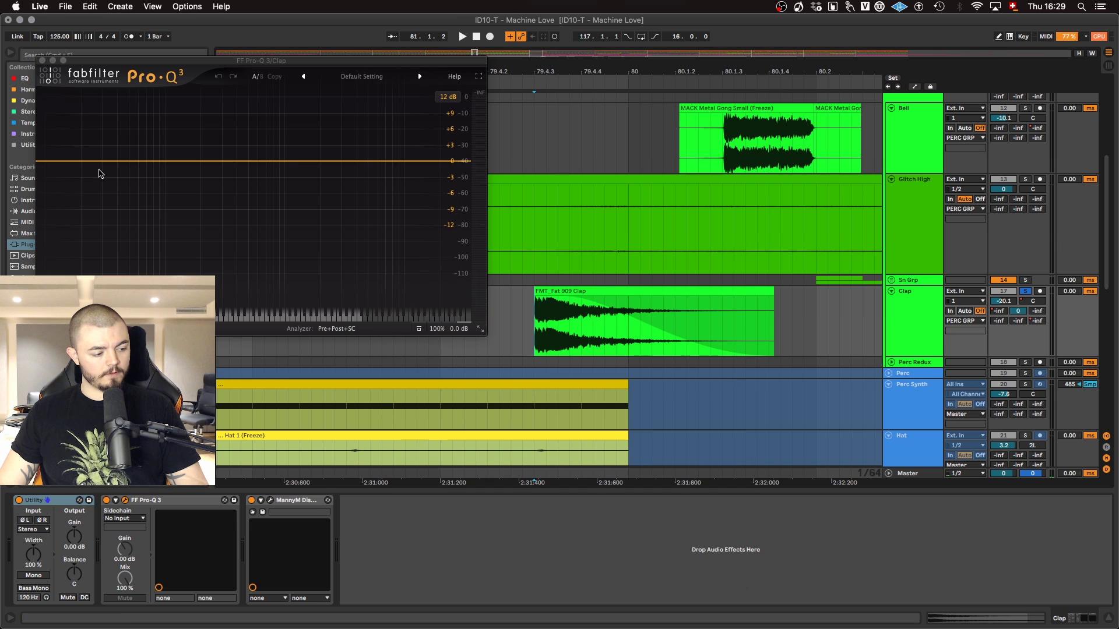
pyautogui.click(42, 61)
# Step: Inspect the Clap's send levels and show the return tracks in the arrangement
pyautogui.hscroll(5, 553, 318)
pyautogui.scroll(-5, 553, 317)
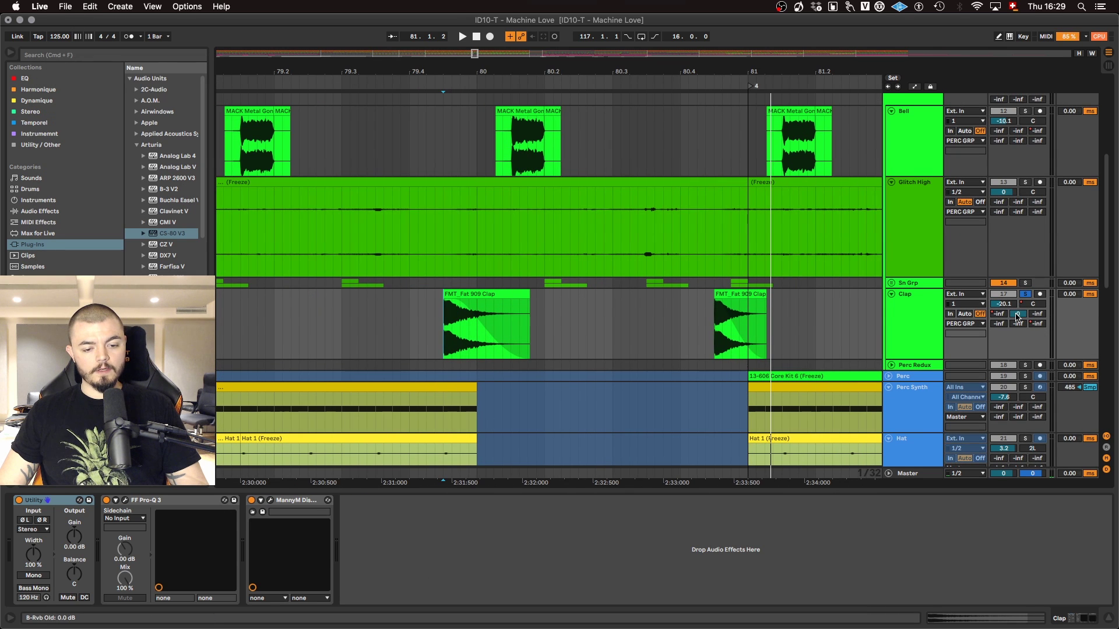
pyautogui.scroll(8, 1019, 167)
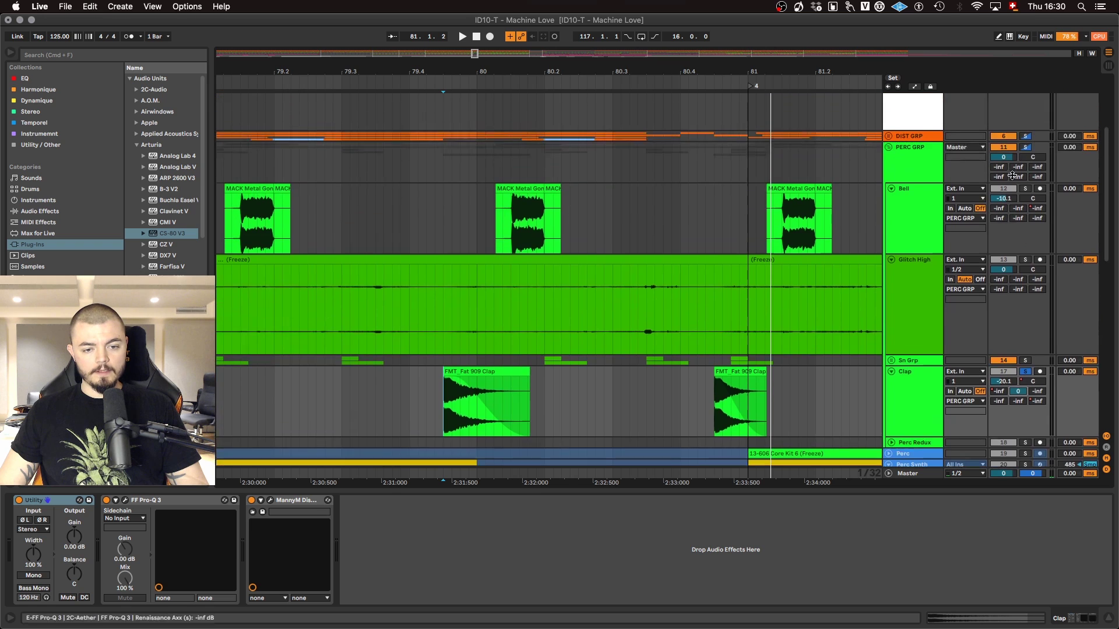
pyautogui.press('super+alt+r')
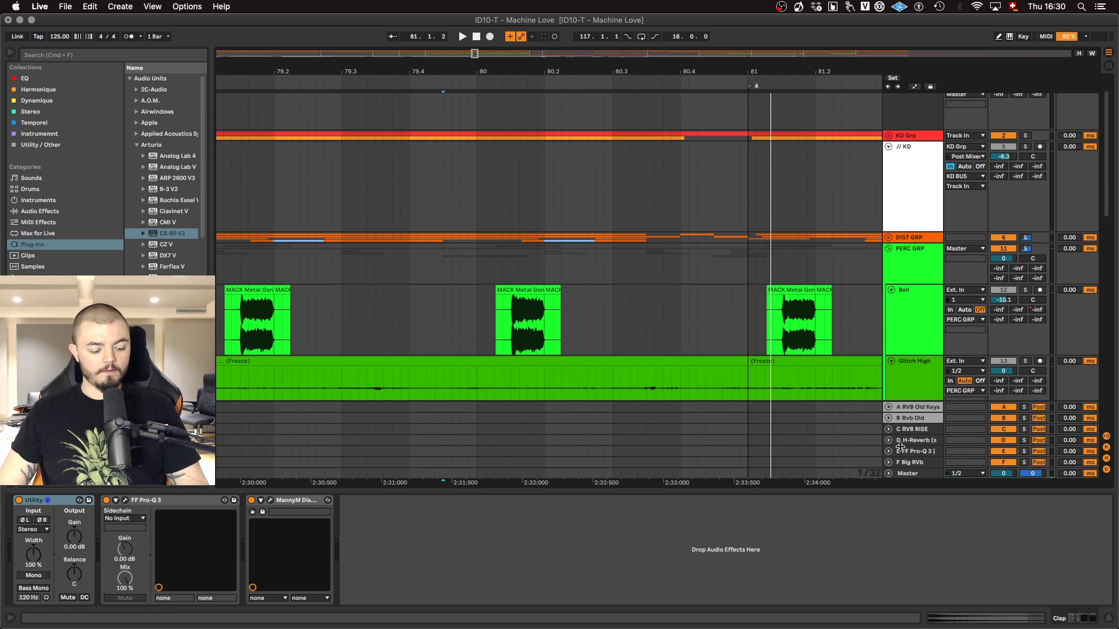
# Step: Unfold the DIST GRP group and look over its Machin 1, Machine 2 and Machine 3 tracks
pyautogui.press('super+alt+r')
pyautogui.click(888, 237)
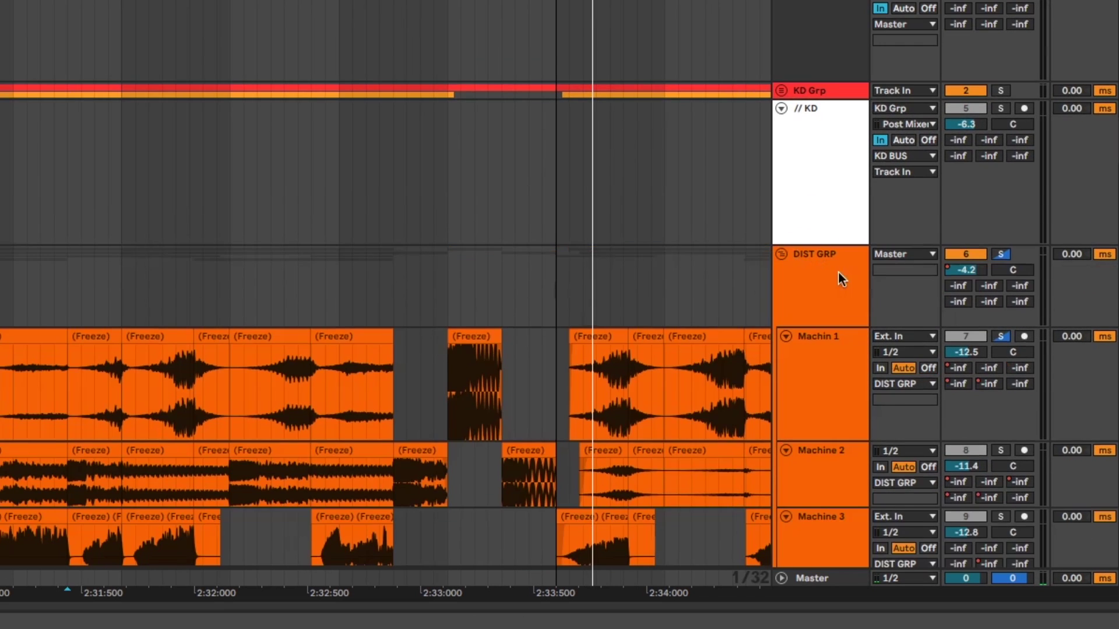
pyautogui.scroll(-3, 924, 249)
pyautogui.click(838, 271)
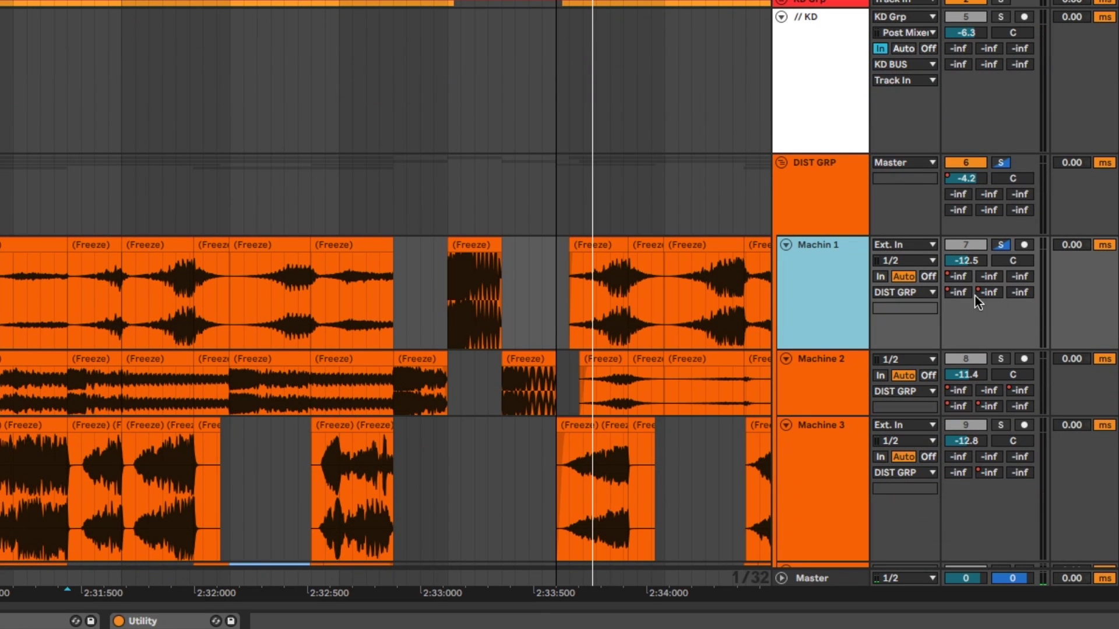
pyautogui.click(959, 391)
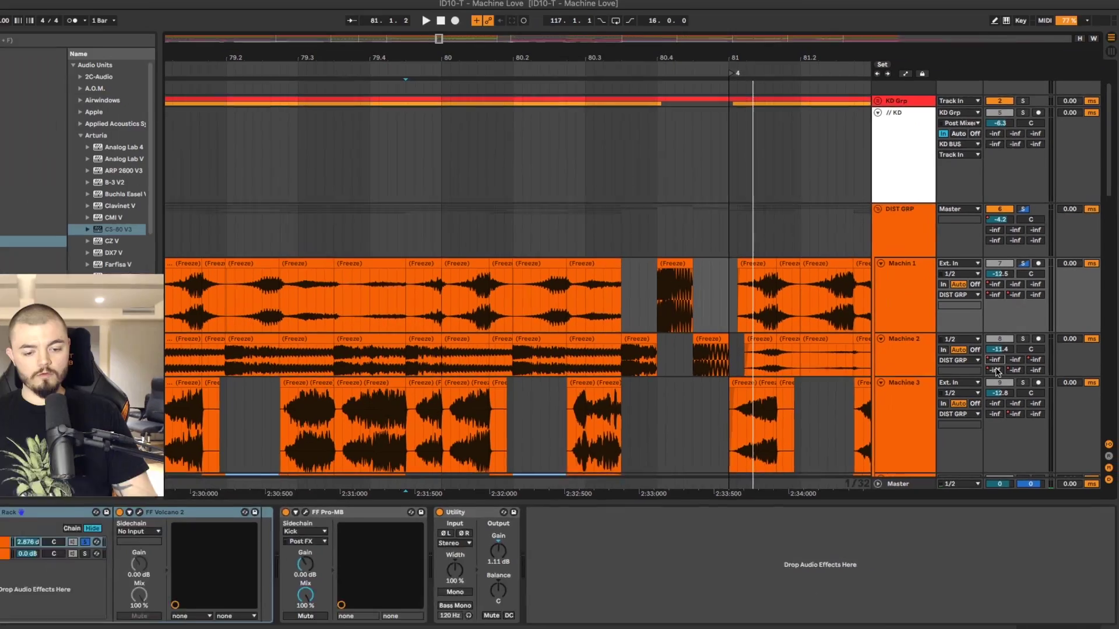
pyautogui.scroll(-2, 959, 405)
pyautogui.scroll(-1, 1000, 365)
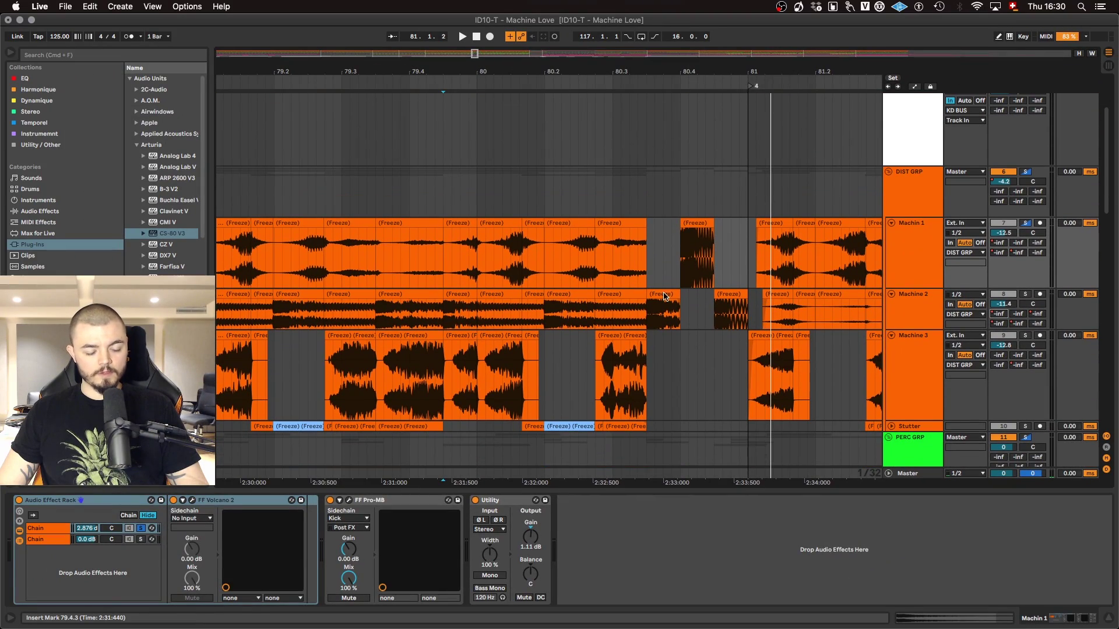
# Step: Play the Perc Redux track in solo from the BREAK at bar 101 and inspect its bx_console SSL 4000 E settings
pyautogui.hscroll(5, 665, 296)
pyautogui.scroll(-10, 606, 371)
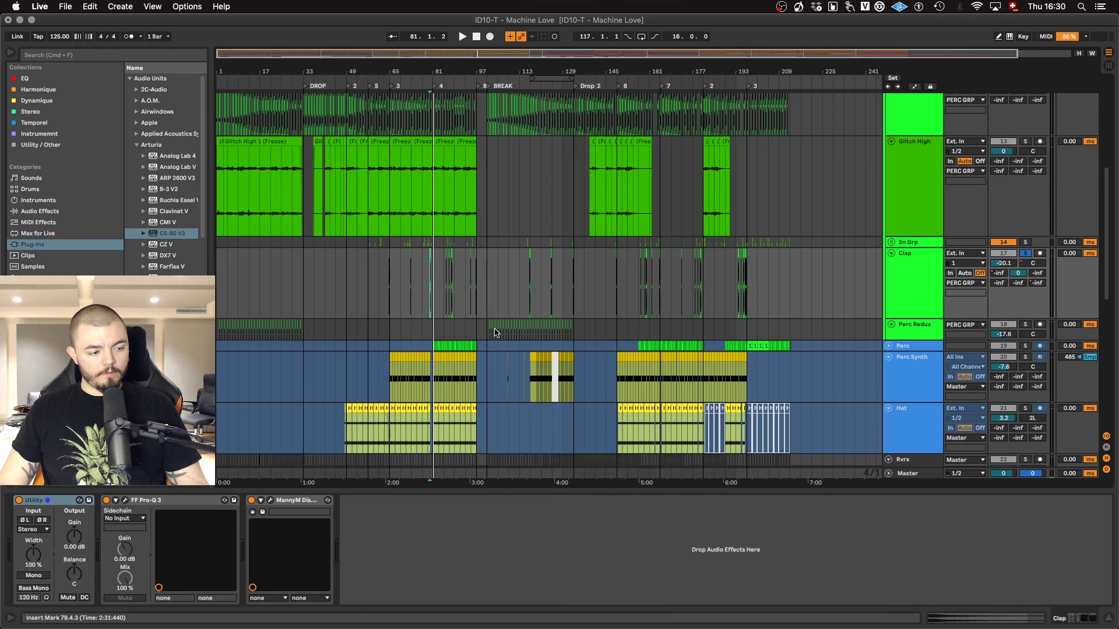
pyautogui.scroll(10, 495, 334)
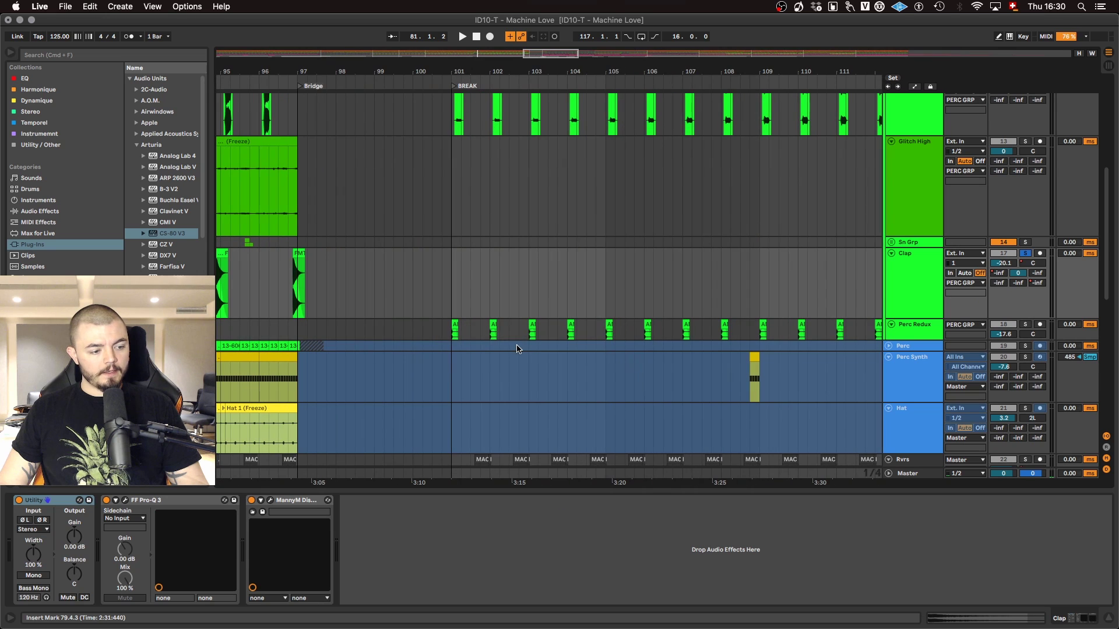
pyautogui.click(448, 334)
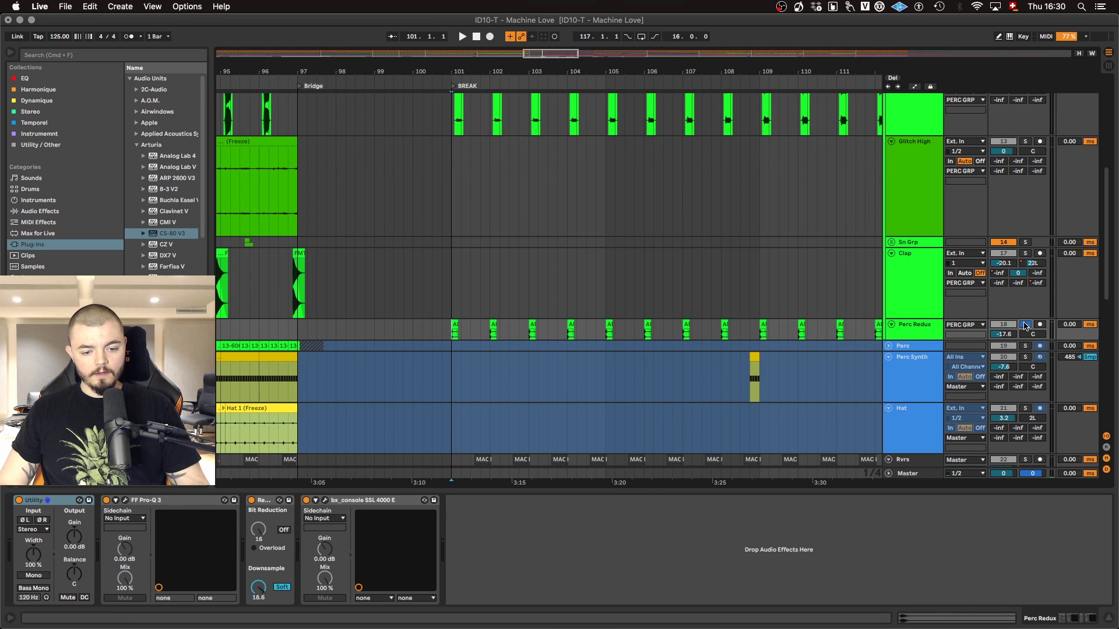
pyautogui.press('space')
pyautogui.click(1025, 325)
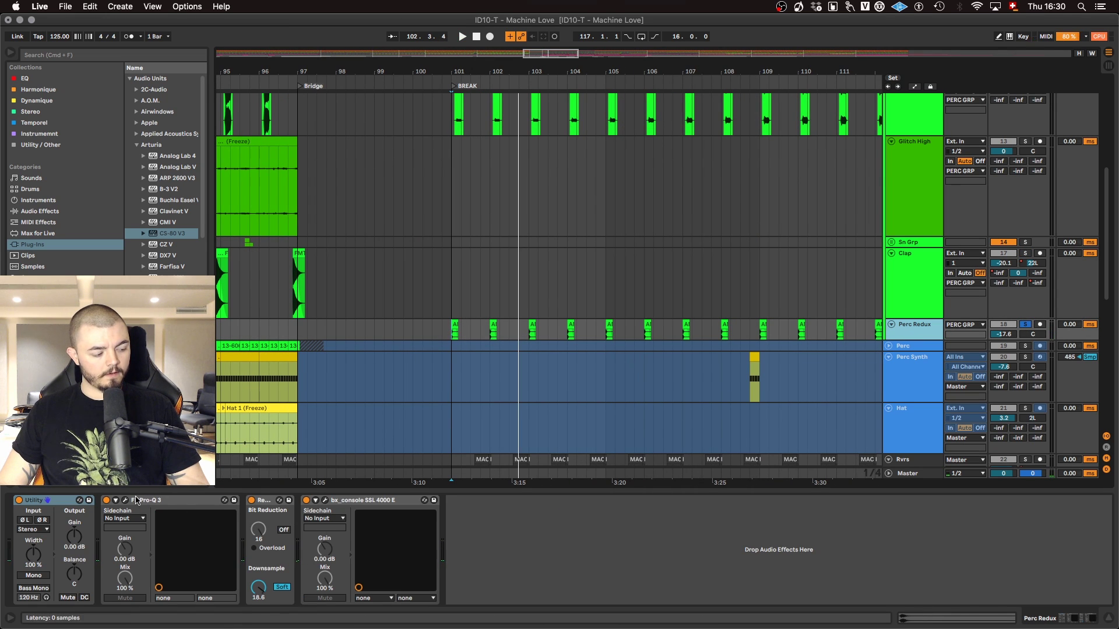
pyautogui.click(325, 501)
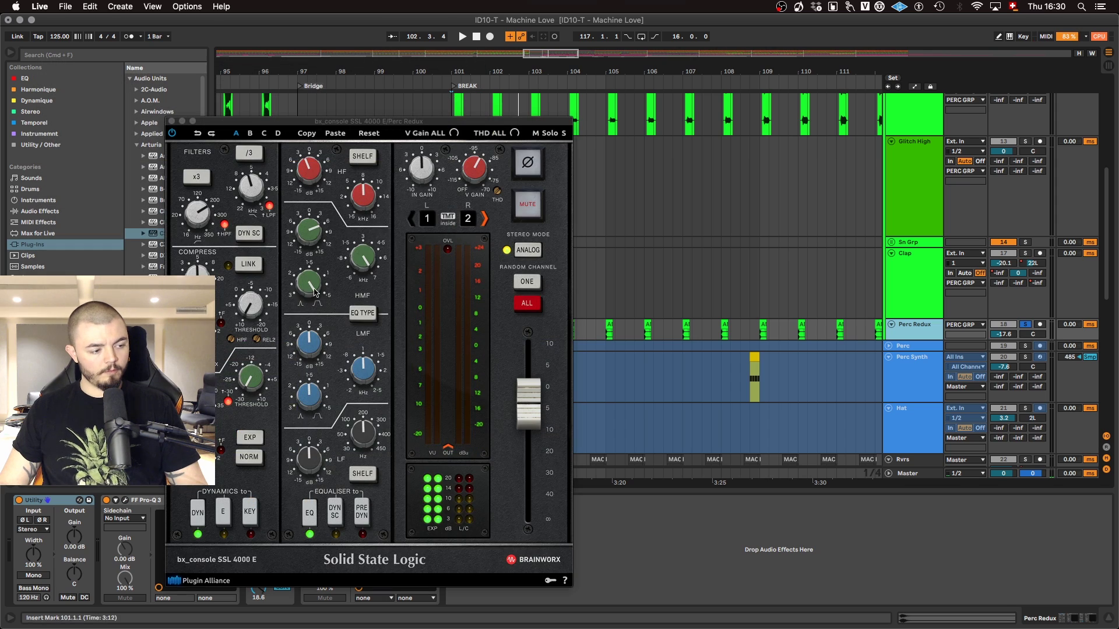
pyautogui.click(171, 121)
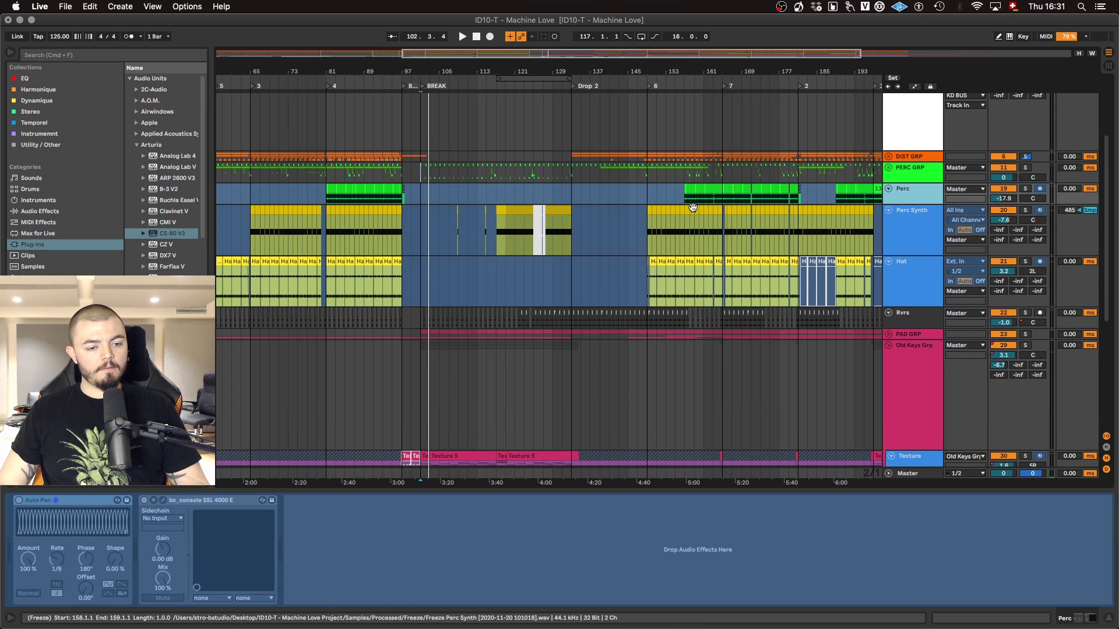
# Step: Set the playback start at bar 157 and audition the Hat track in solo
pyautogui.scroll(10, 693, 208)
pyautogui.click(634, 203)
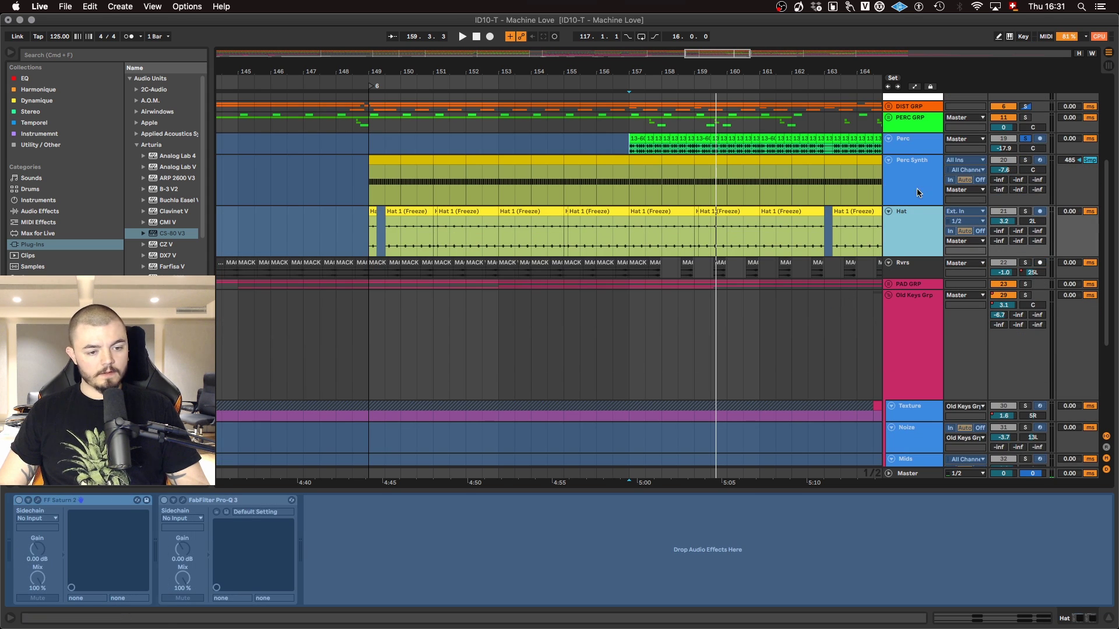
pyautogui.click(1025, 211)
pyautogui.press('space')
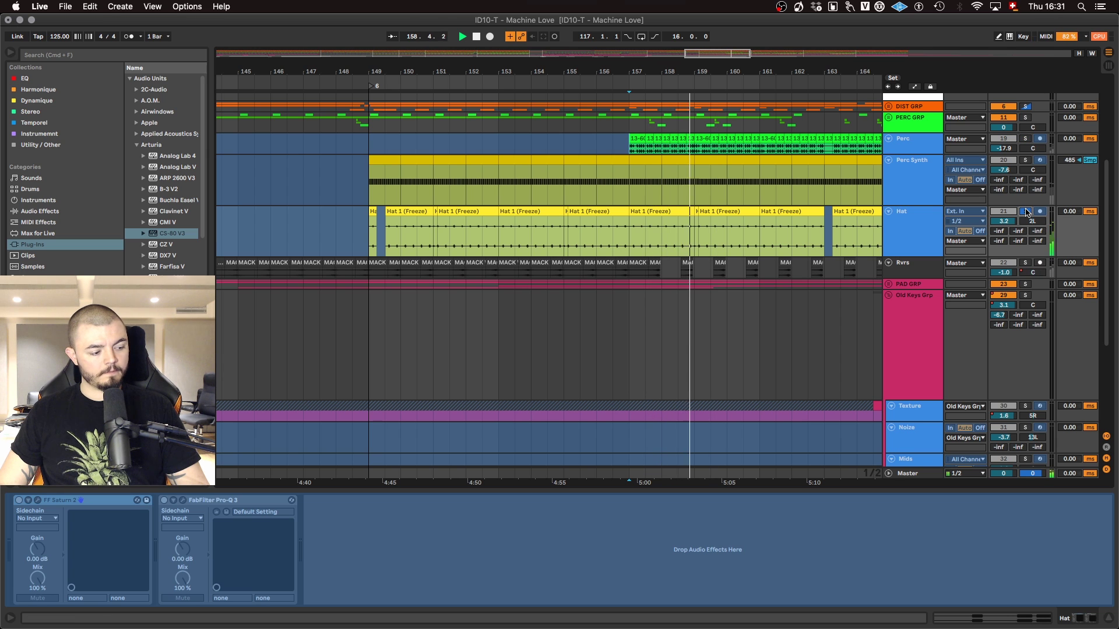
pyautogui.click(913, 219)
pyautogui.press('space')
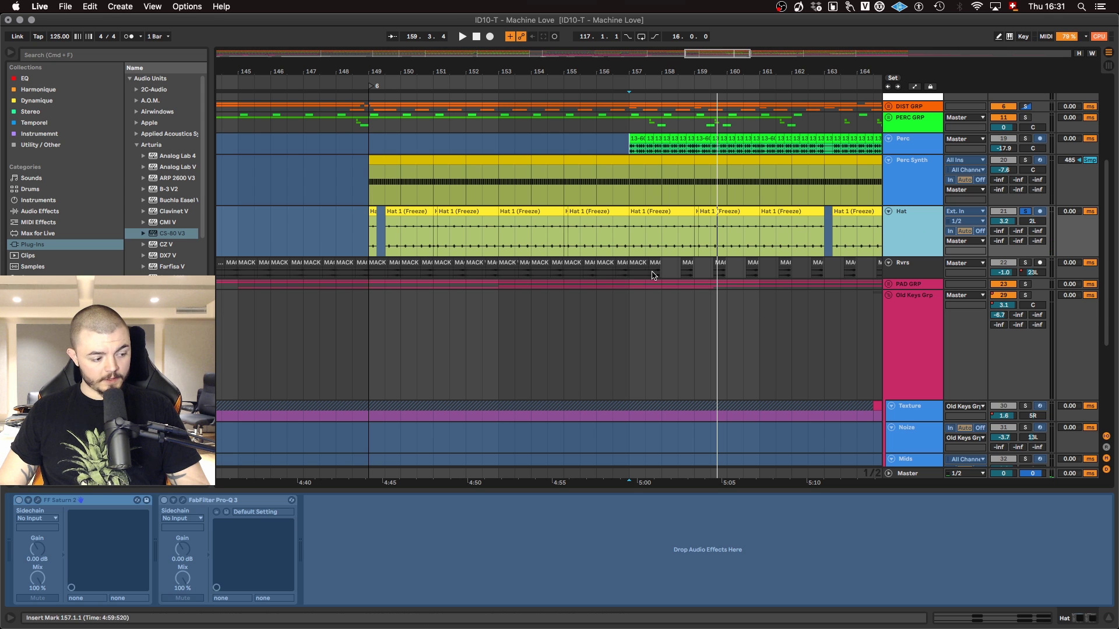
# Step: Inspect the Hat track's FabFilter Pro-Q 3 curve during playback, stop playback and close the plug-in window
pyautogui.click(183, 501)
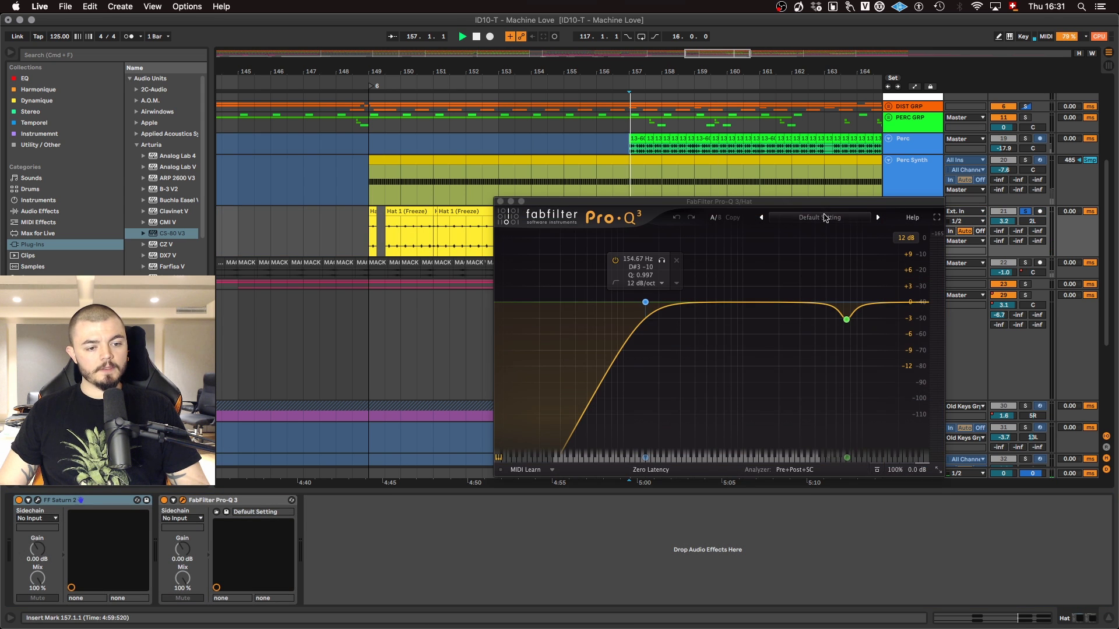
pyautogui.press('space')
pyautogui.moveTo(824, 202); pyautogui.dragTo(823, 247)
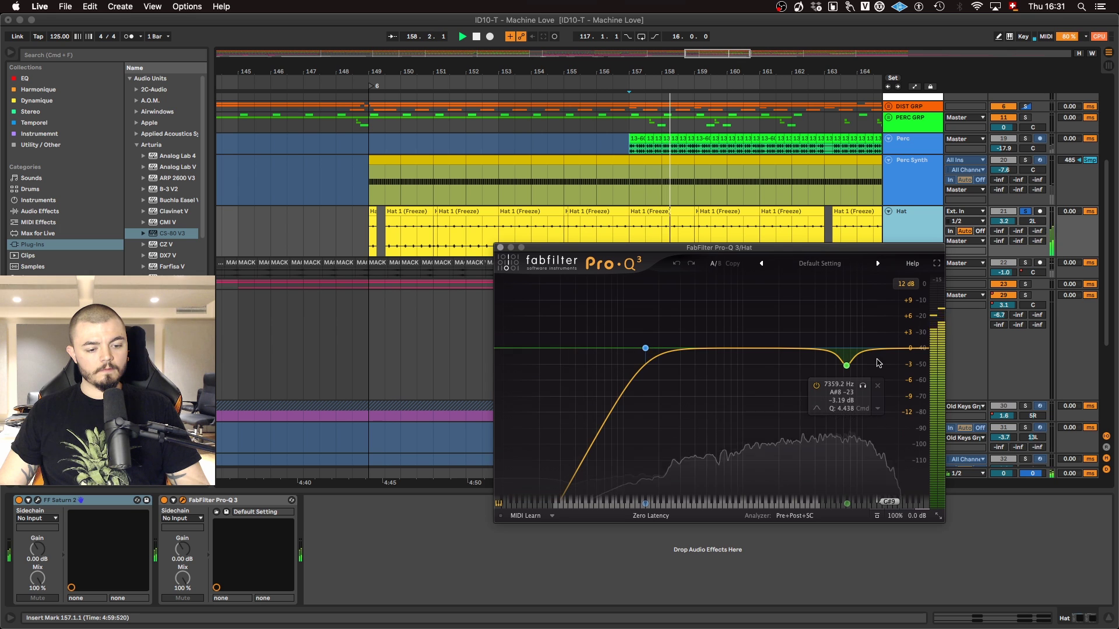
pyautogui.press('space')
pyautogui.press('super+w')
# Step: Fold the Hat track, enlarge the Rvrs track below it and play Rvrs in solo
pyautogui.click(888, 211)
pyautogui.click(904, 229)
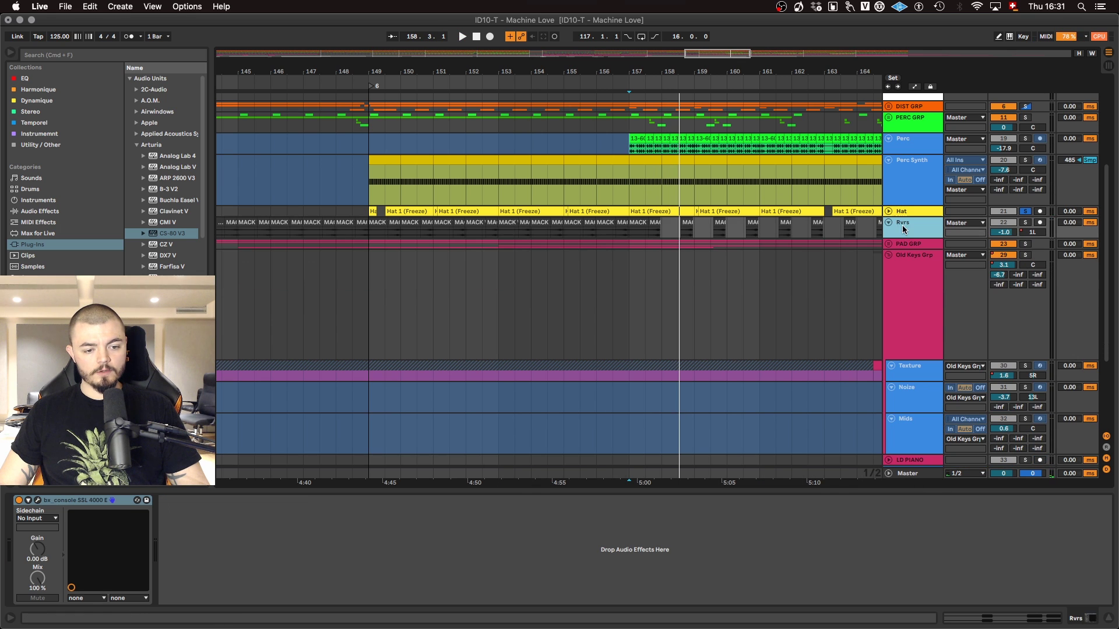
pyautogui.moveTo(903, 239); pyautogui.dragTo(904, 298)
pyautogui.press('space')
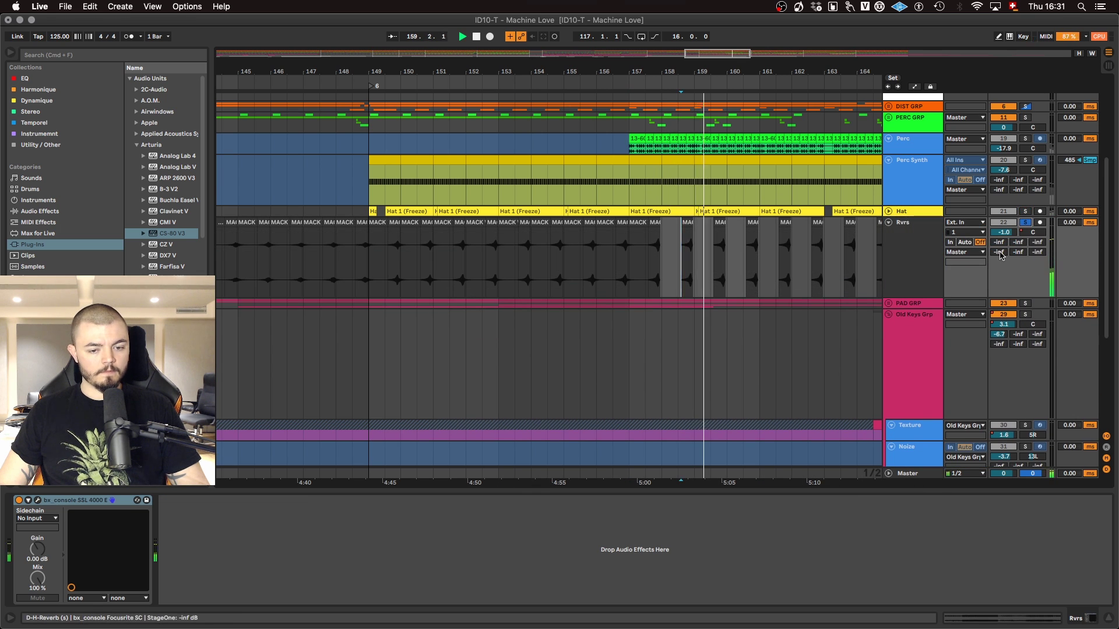
# Step: Inspect the bx_console SSL 4000 E settings on the Rvrs track and close the plug-in window
pyautogui.click(37, 500)
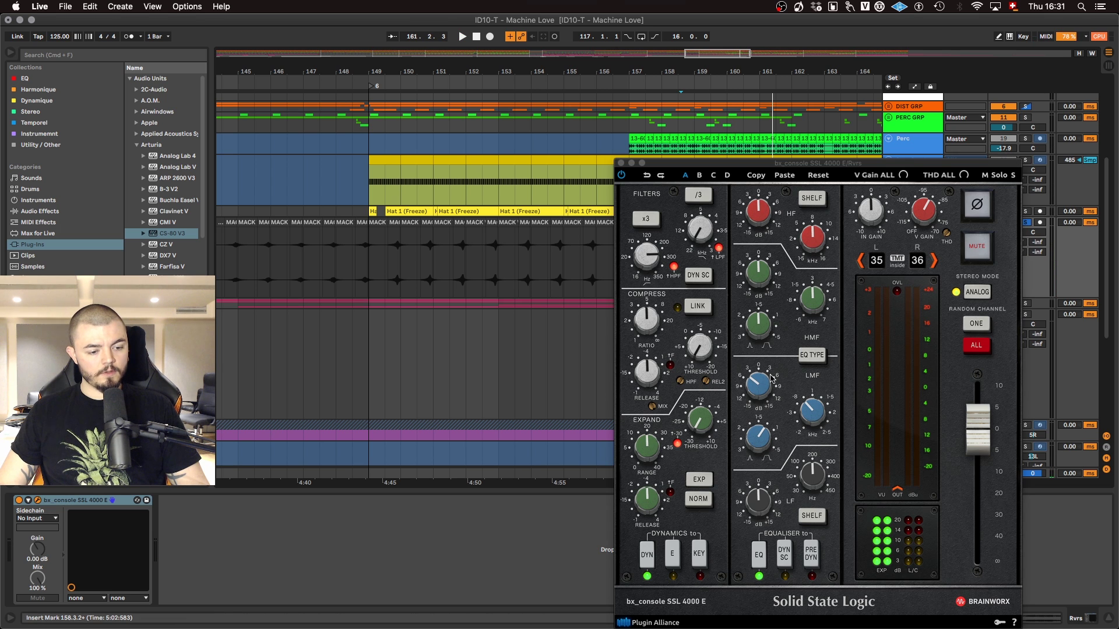
pyautogui.click(621, 163)
pyautogui.click(891, 263)
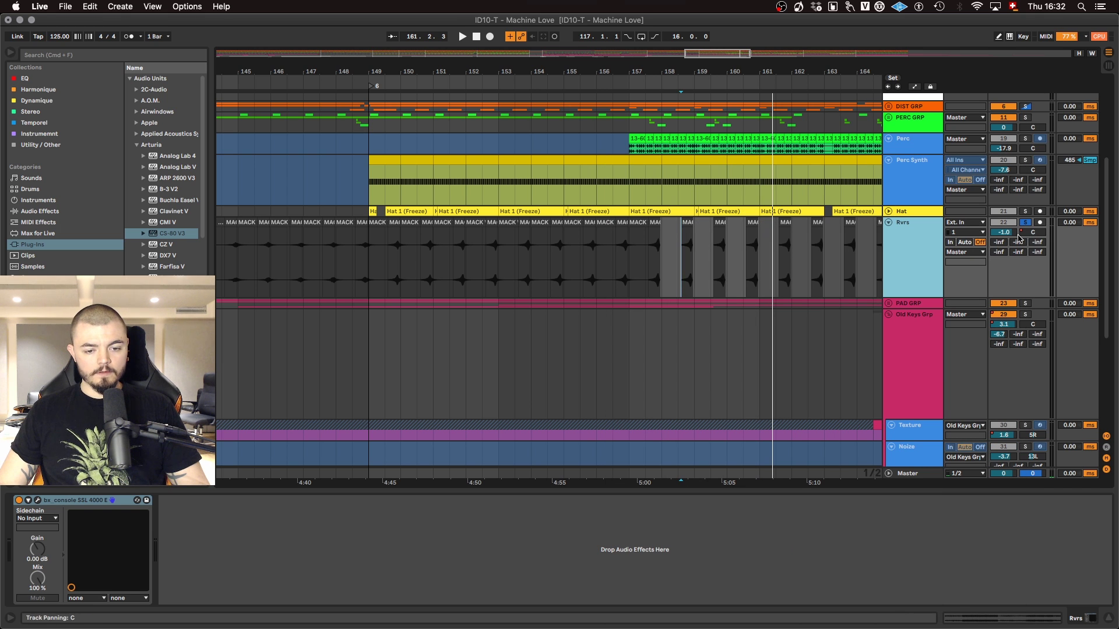
# Step: Show the automation lanes, examine the Rvrs track's panning curve and play it from 158.3.1
pyautogui.press('a')
pyautogui.scroll(-4, 700, 274)
pyautogui.scroll(6, 717, 277)
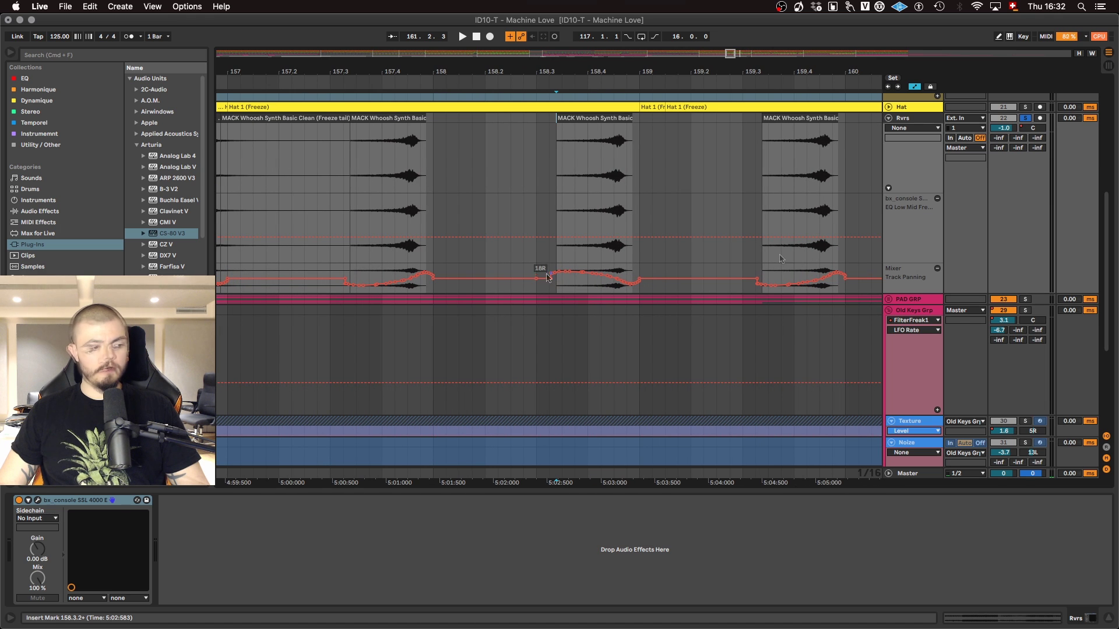
pyautogui.scroll(-6, 496, 261)
pyautogui.click(476, 198)
pyautogui.press('space')
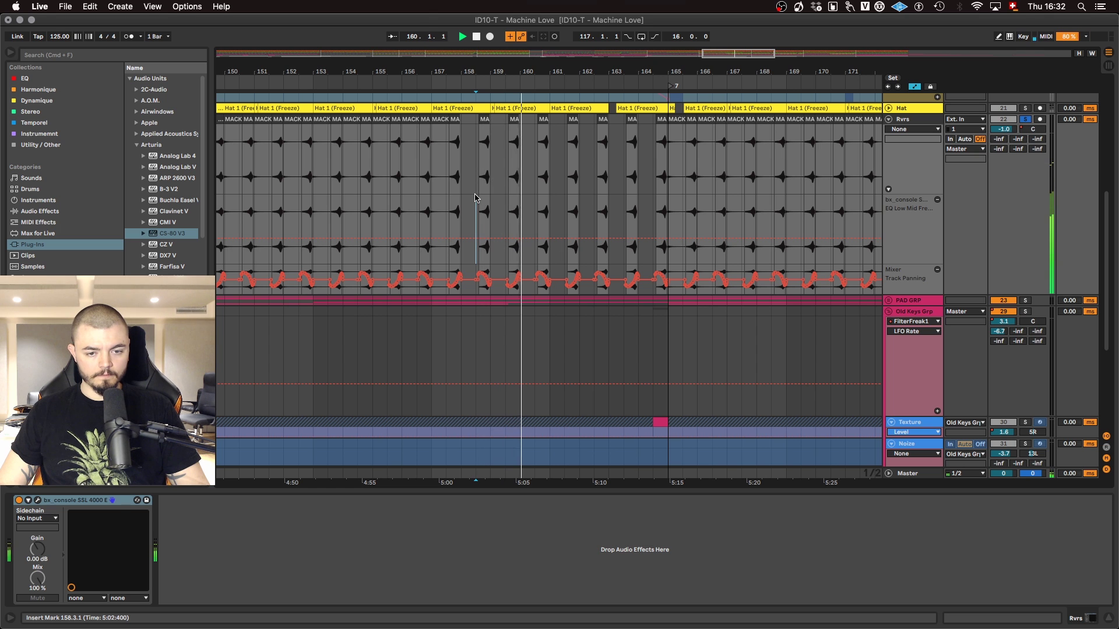
# Step: Fold the Rvrs and // KD tracks to make the arrangement more compact
pyautogui.click(889, 120)
pyautogui.scroll(4, 681, 176)
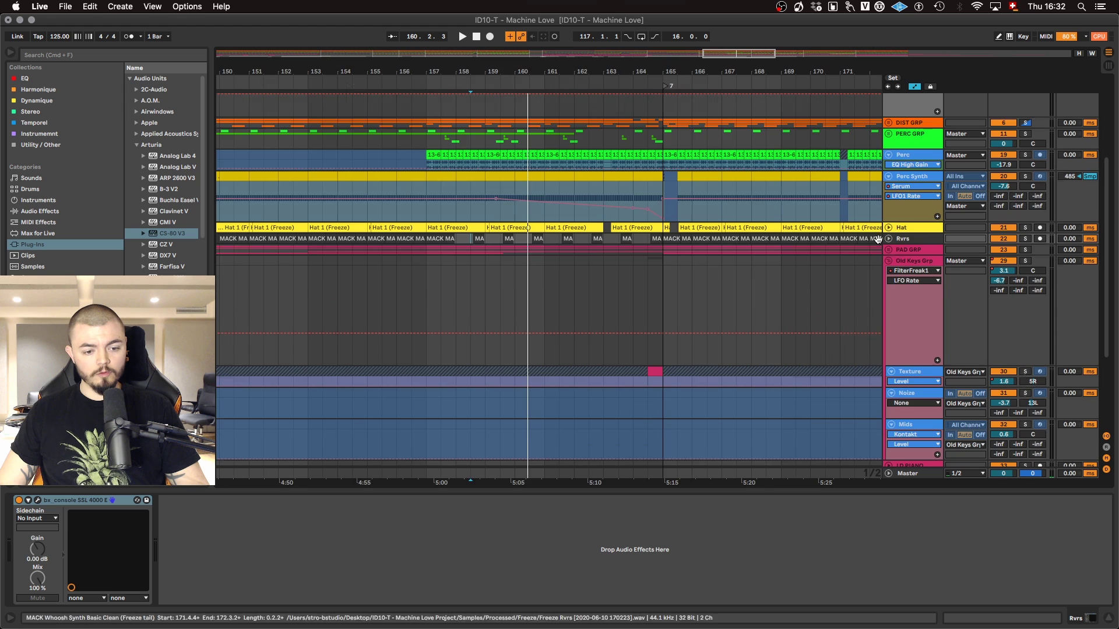
pyautogui.scroll(-4, 621, 239)
pyautogui.scroll(5, 898, 271)
pyautogui.click(889, 284)
pyautogui.click(889, 284)
pyautogui.click(888, 181)
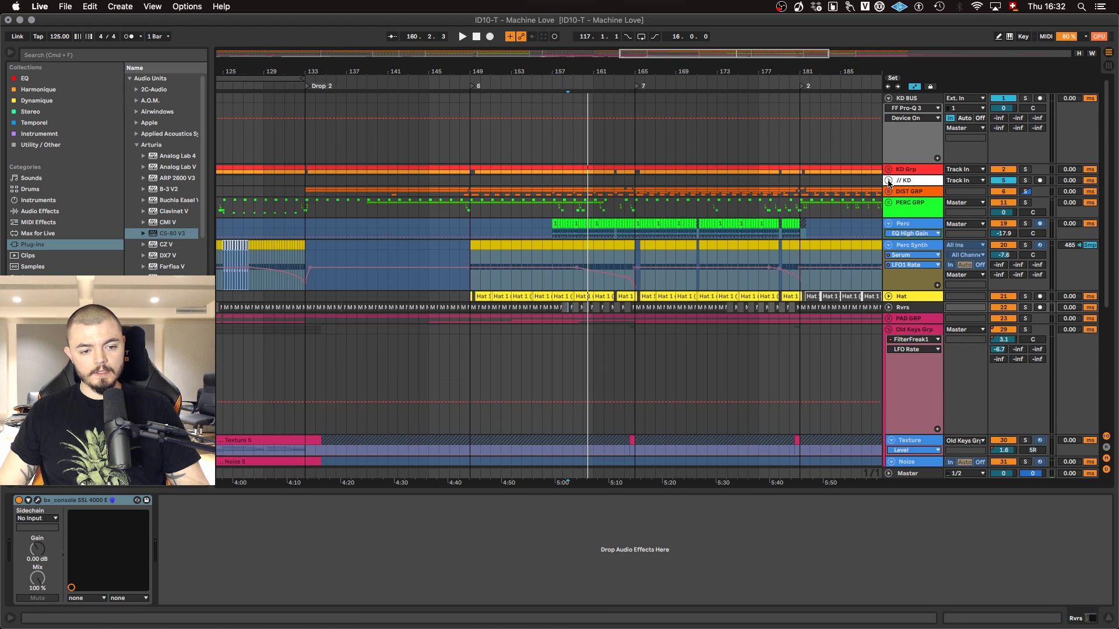
# Step: Add // KD and KD Grp to the soloed tracks and play the kick and percussion together from 158.3.1
pyautogui.keyDown('super'); pyautogui.click(1026, 180); pyautogui.keyUp('super')
pyautogui.keyDown('super'); pyautogui.click(1026, 170); pyautogui.keyUp('super')
pyautogui.press('space')
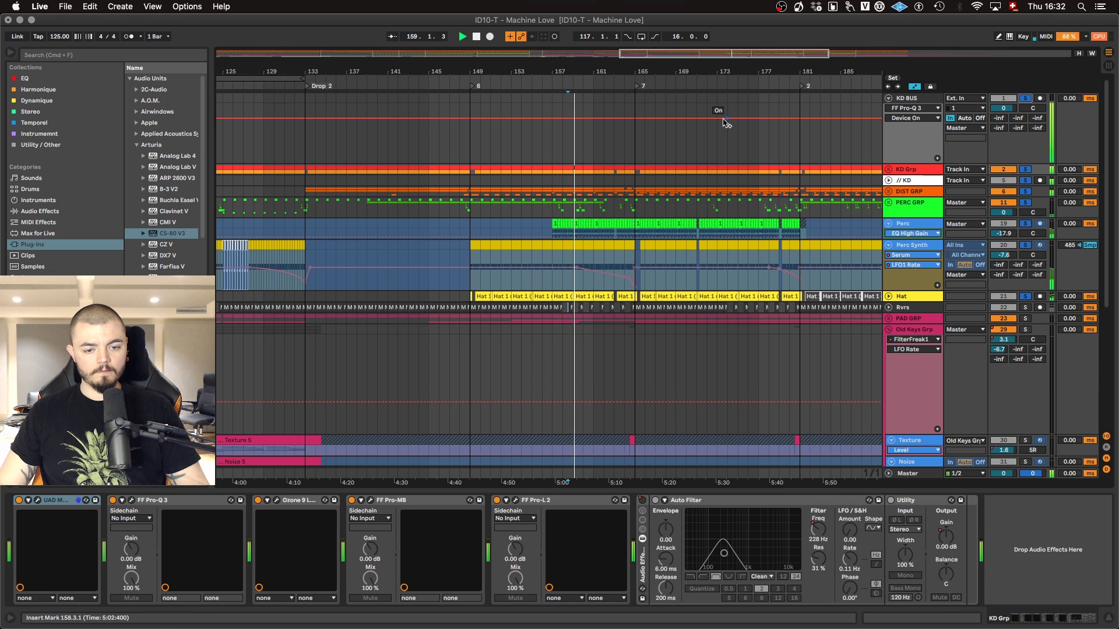
pyautogui.scroll(-5, 892, 249)
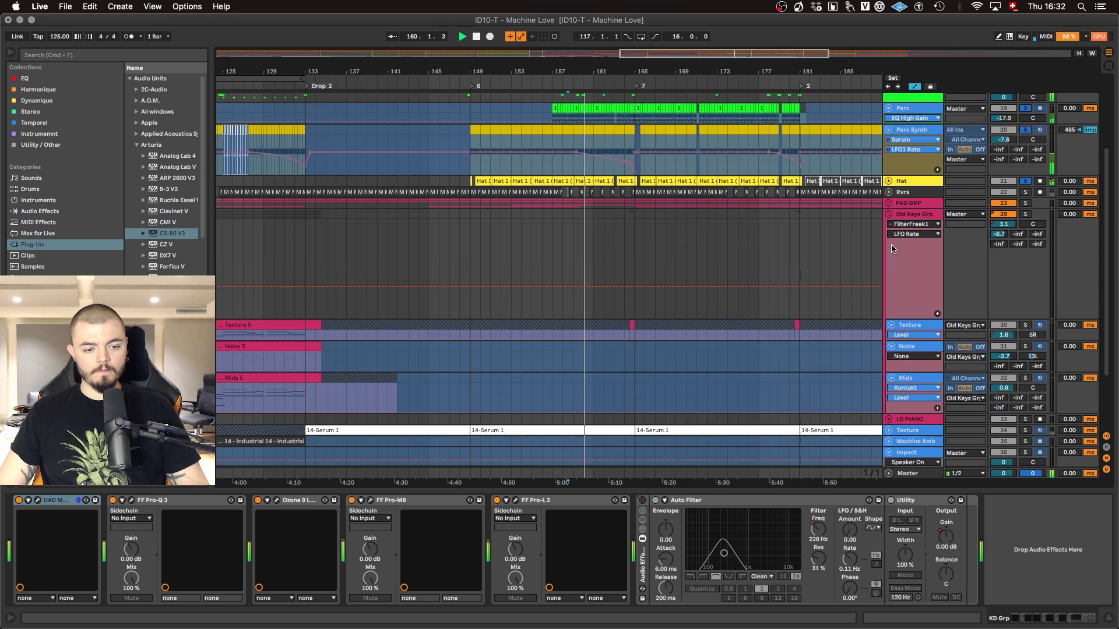
pyautogui.scroll(5, 892, 249)
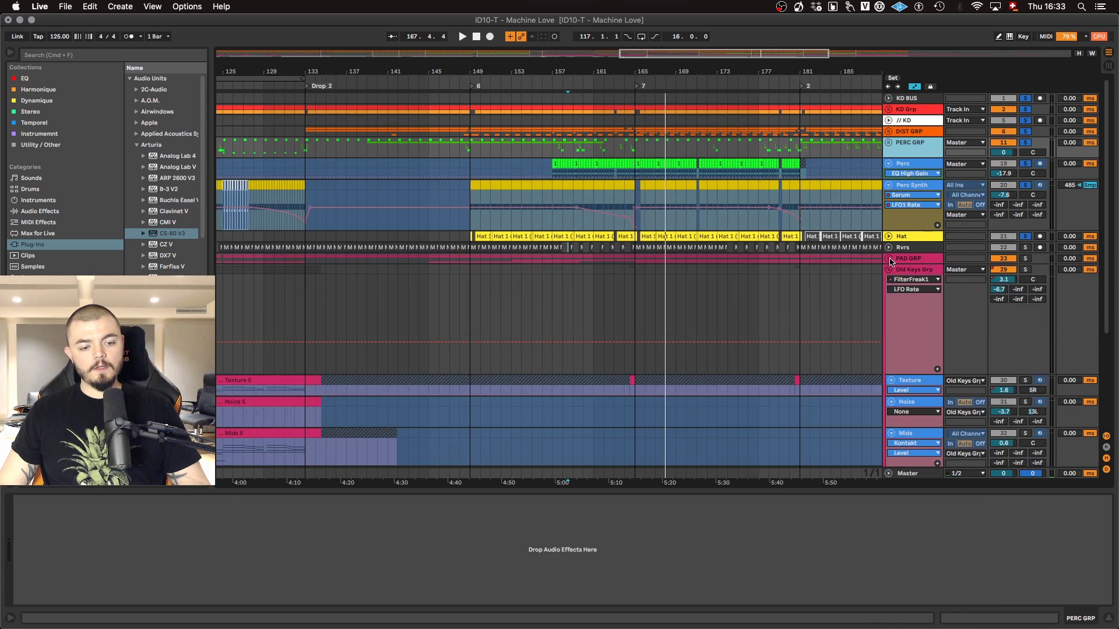
# Step: Unfold PAD GRP, play it in solo from bar 2 and look at its two Glitchy pad tracks
pyautogui.click(889, 258)
pyautogui.scroll(-3, 775, 284)
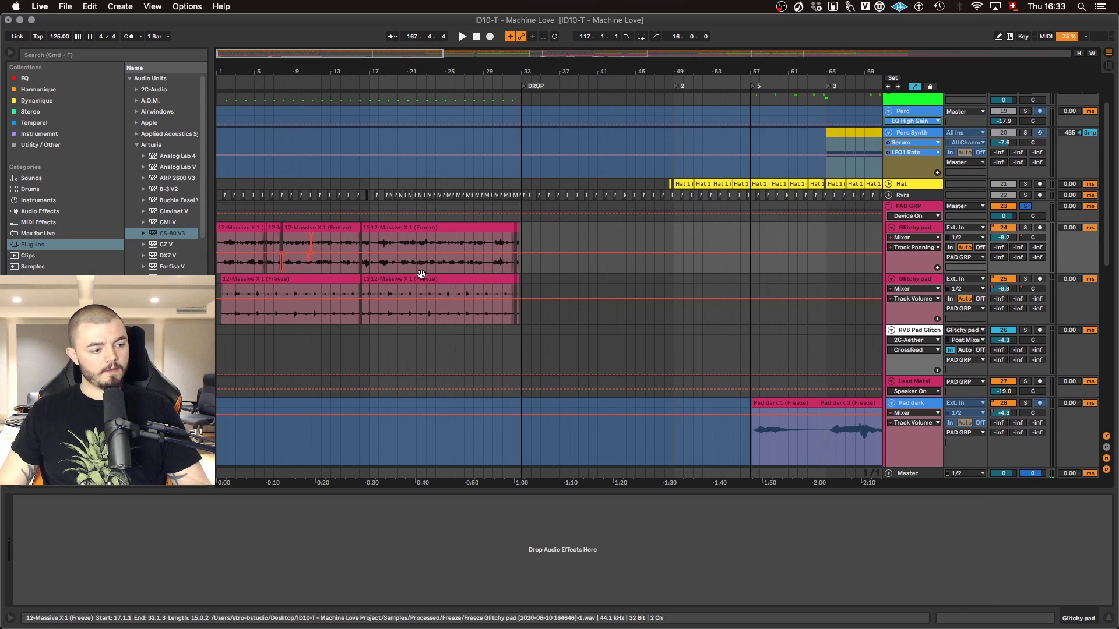
pyautogui.press('space')
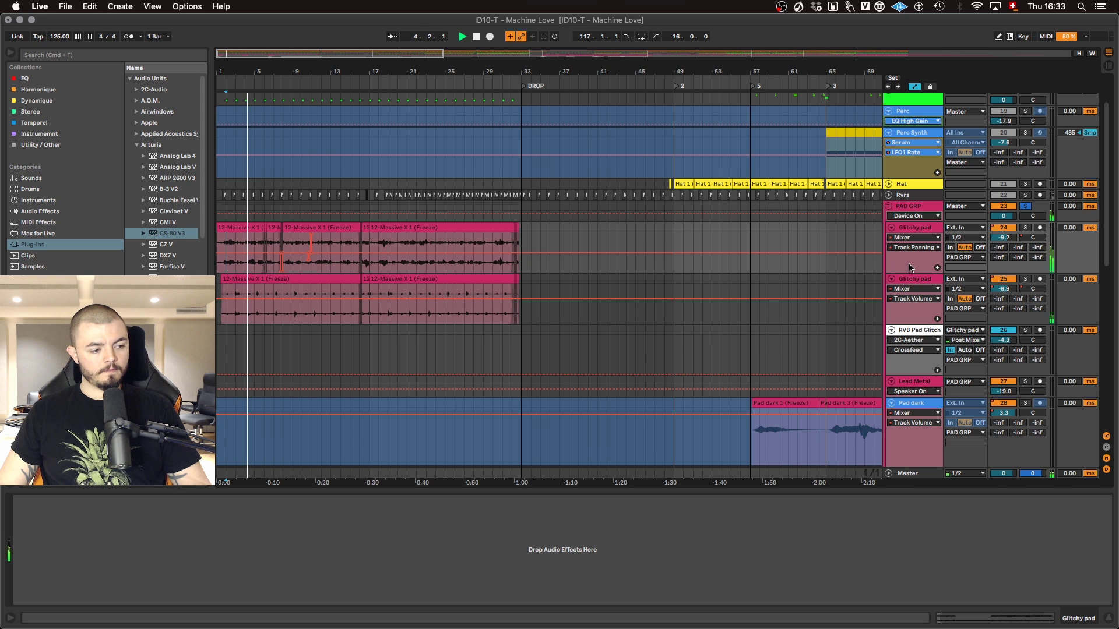
pyautogui.click(928, 228)
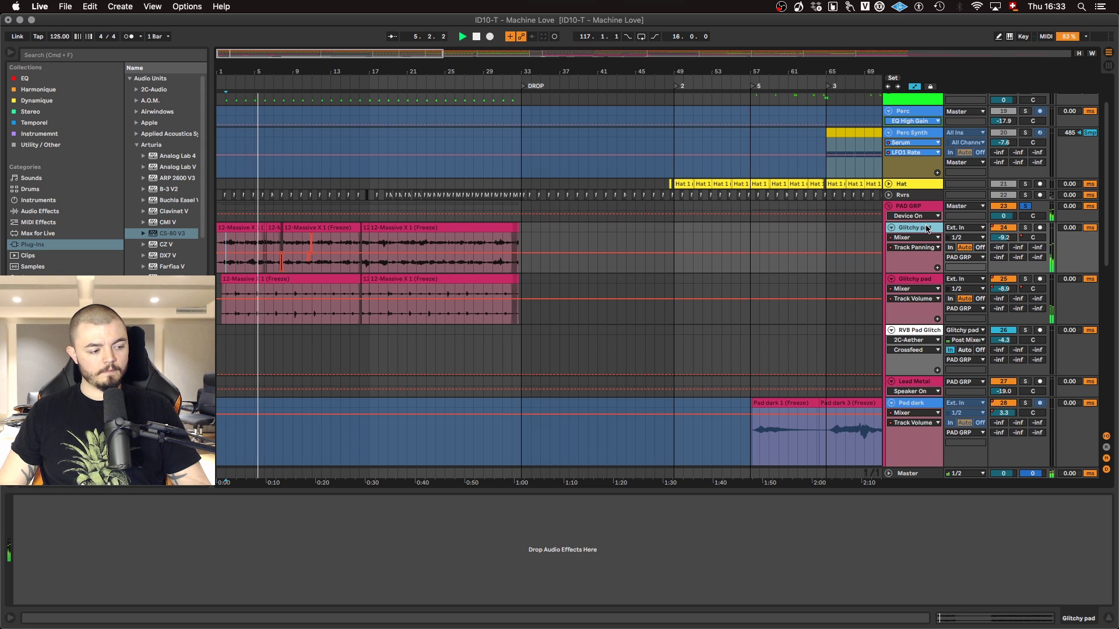
pyautogui.click(919, 280)
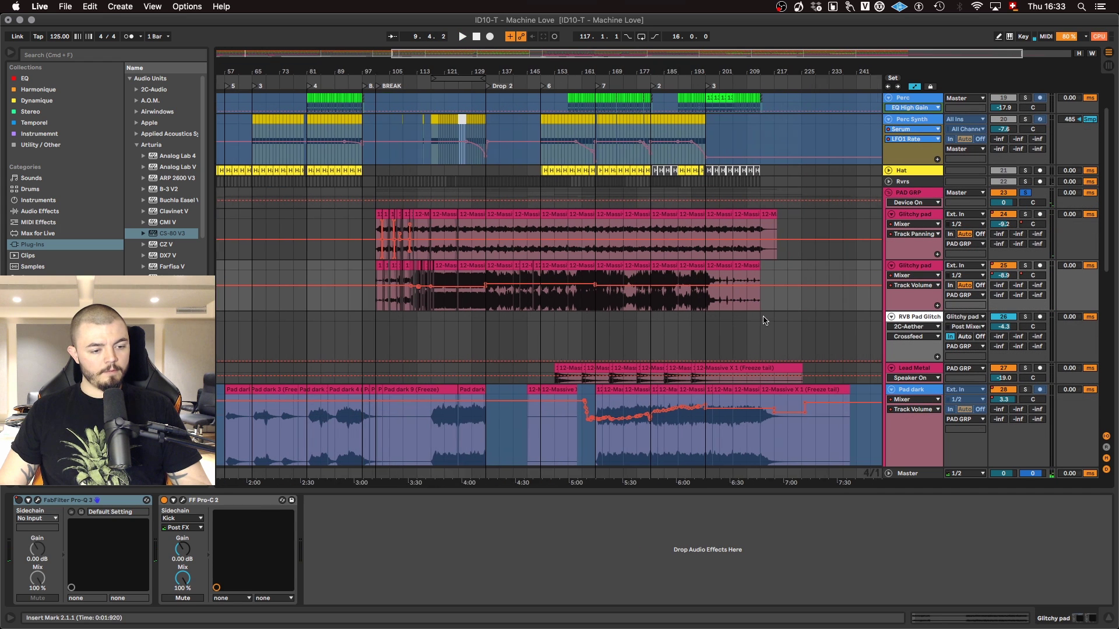
# Step: Play the pads from bar 117 and inspect the second Glitchy pad's FF Pro-C 2 and FabFilter Pro-Q 3 settings
pyautogui.hscroll(1, 764, 320)
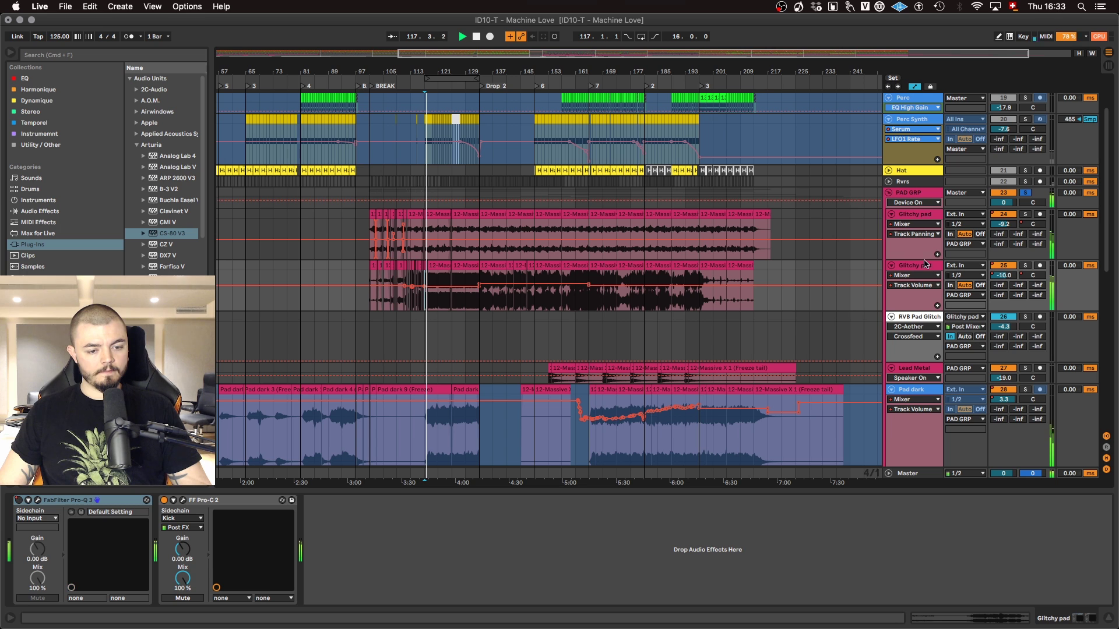
pyautogui.click(924, 266)
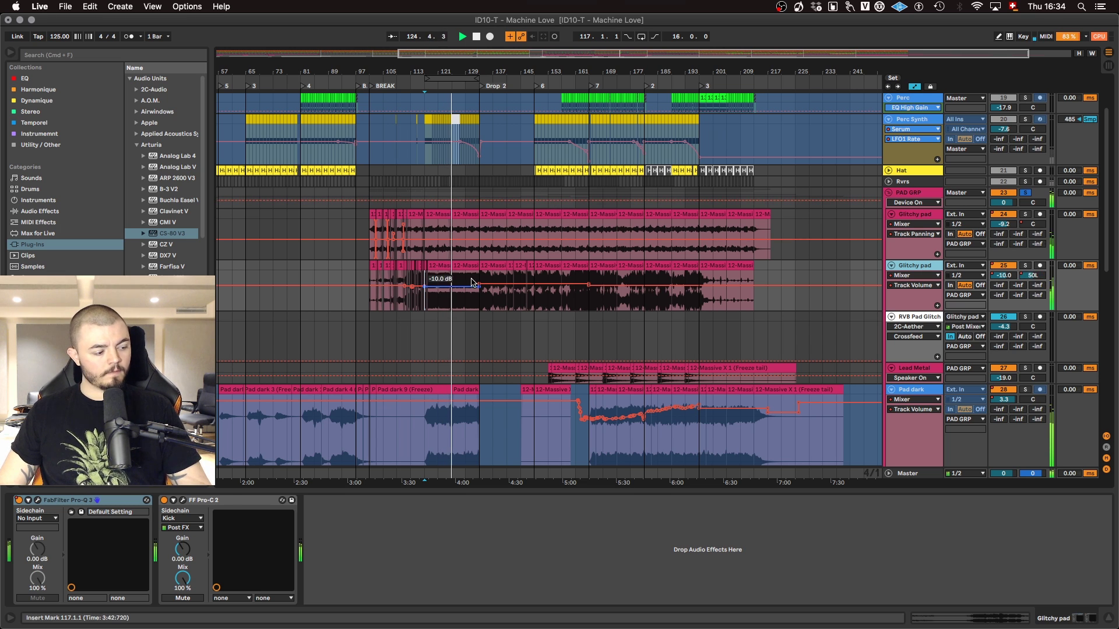
pyautogui.click(183, 500)
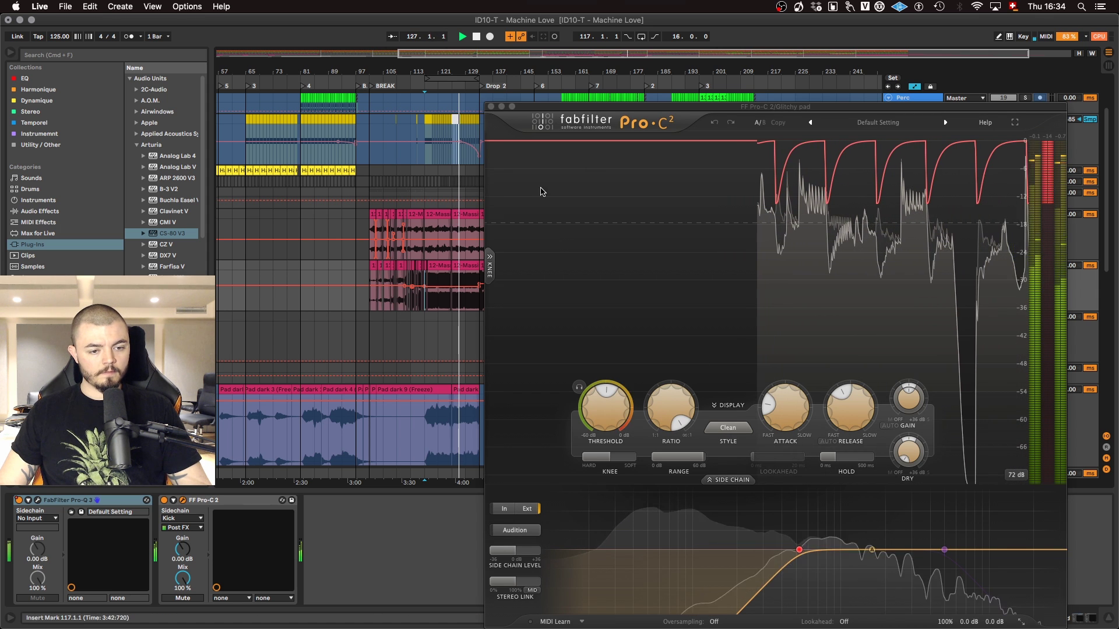
pyautogui.click(491, 107)
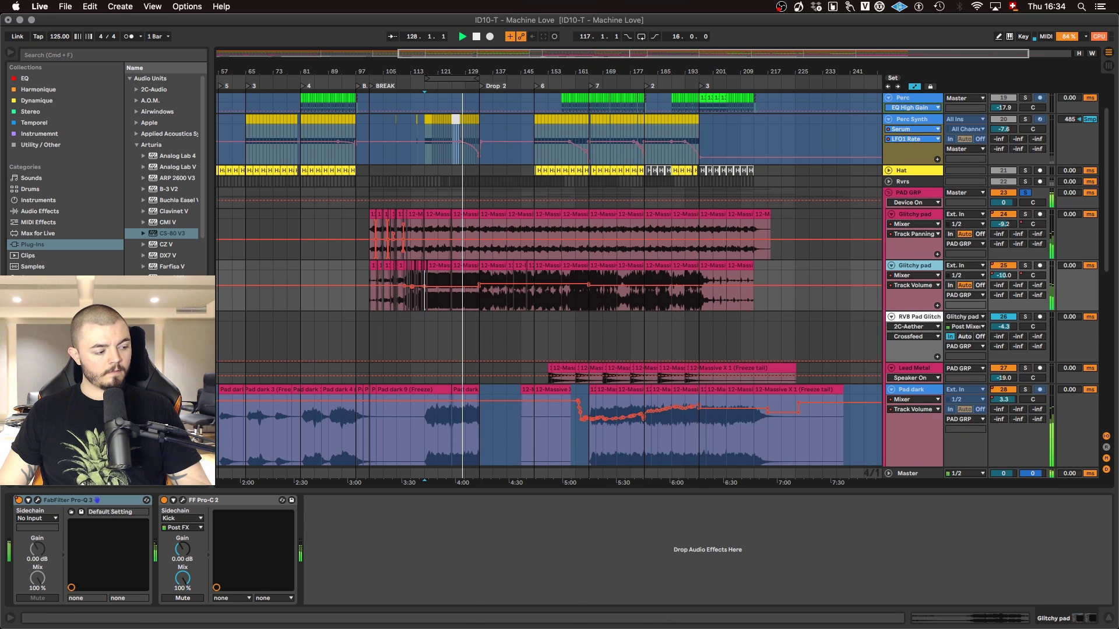
pyautogui.click(37, 500)
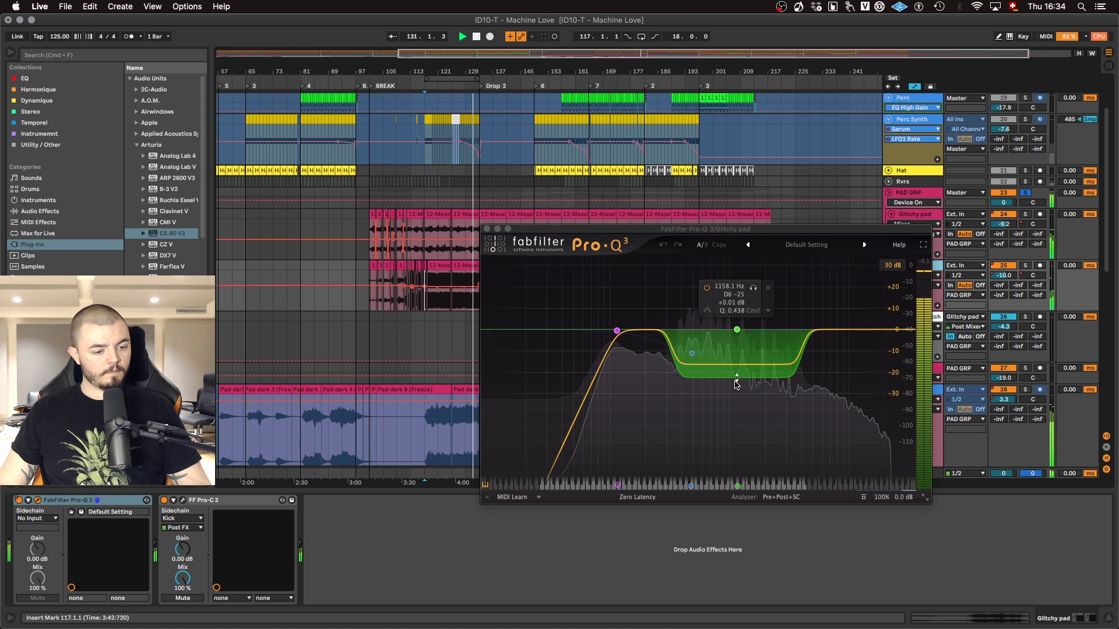
# Step: Move the Pro-Q 3 window below the two Glitchy pad tracks and replay the soloed PAD GRP from bar 117
pyautogui.press('space')
pyautogui.moveTo(676, 229); pyautogui.dragTo(680, 344)
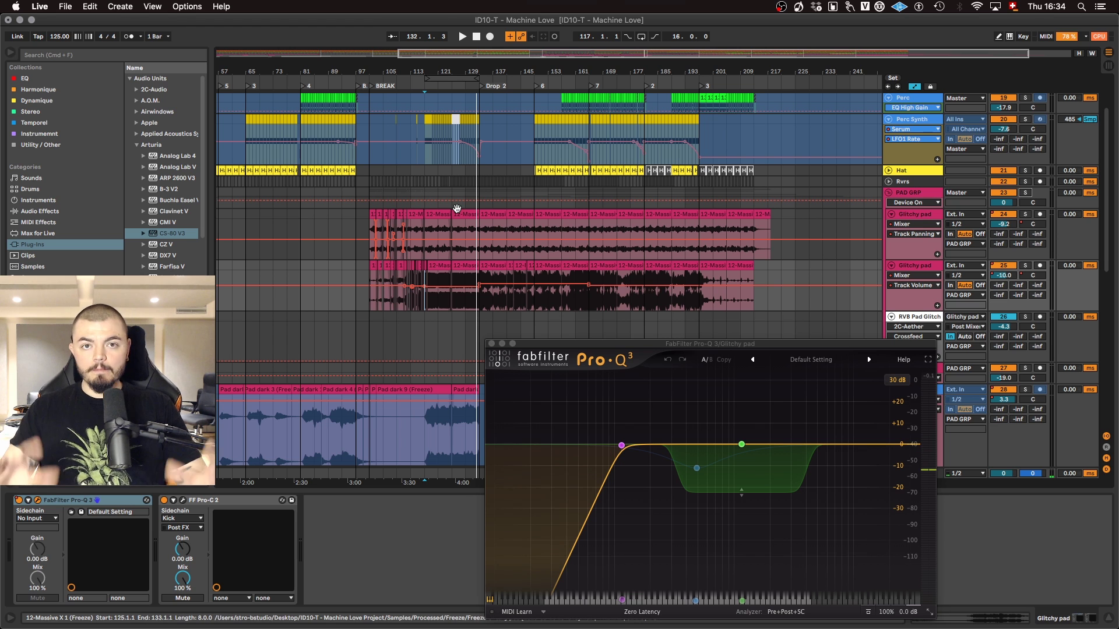
pyautogui.click(423, 195)
pyautogui.press('space')
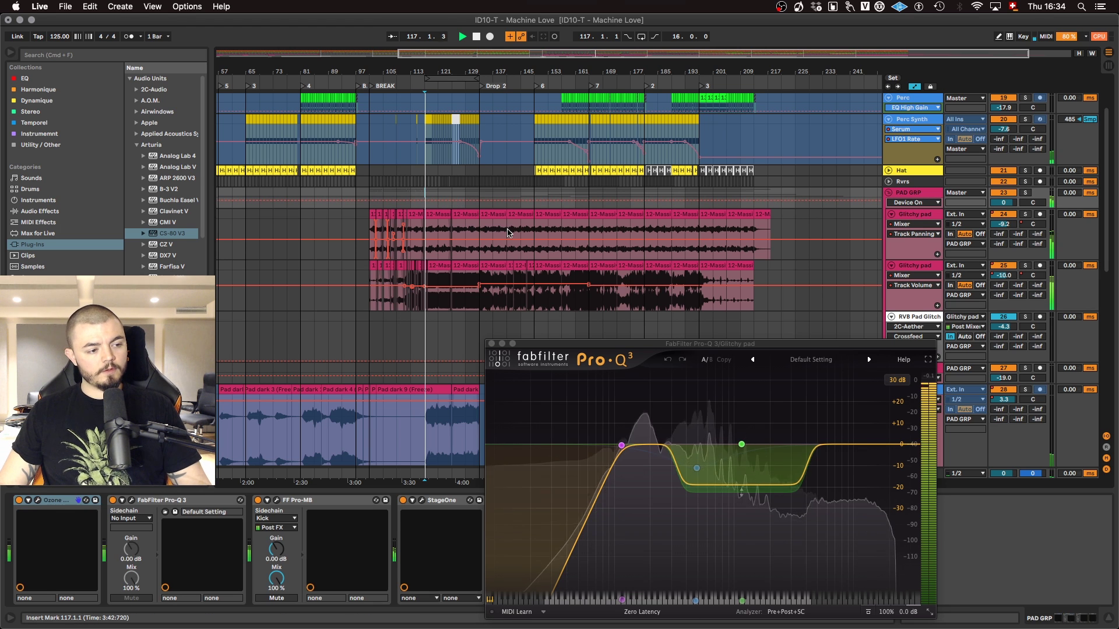
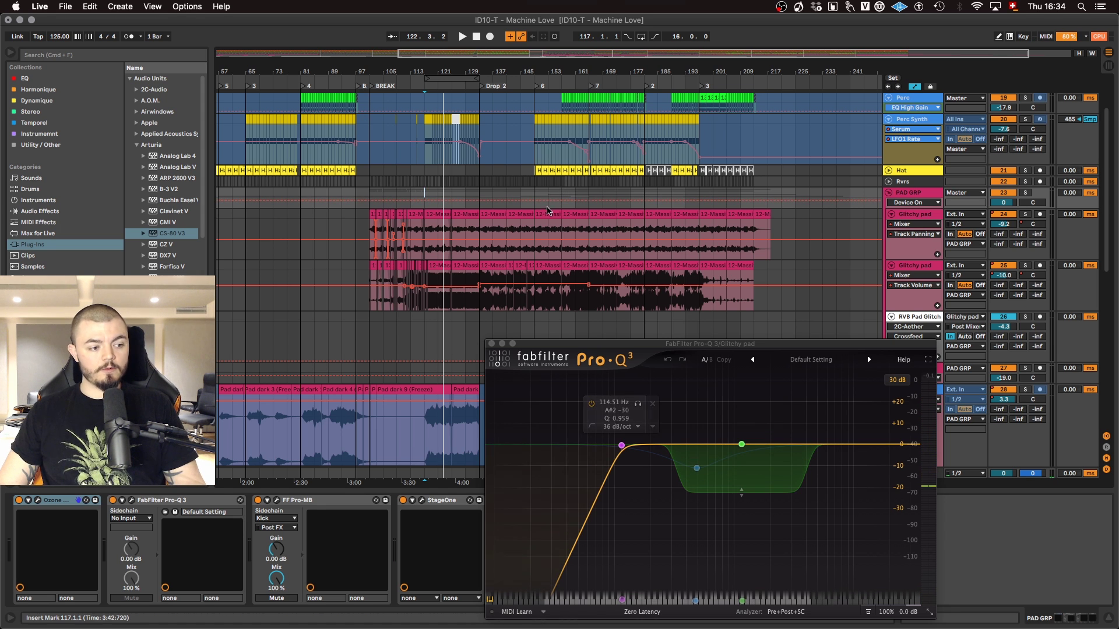
# Step: Audition Old Keys Grp in solo from bar 117, stop playback and return to the pad tracks
pyautogui.scroll(-10, 534, 254)
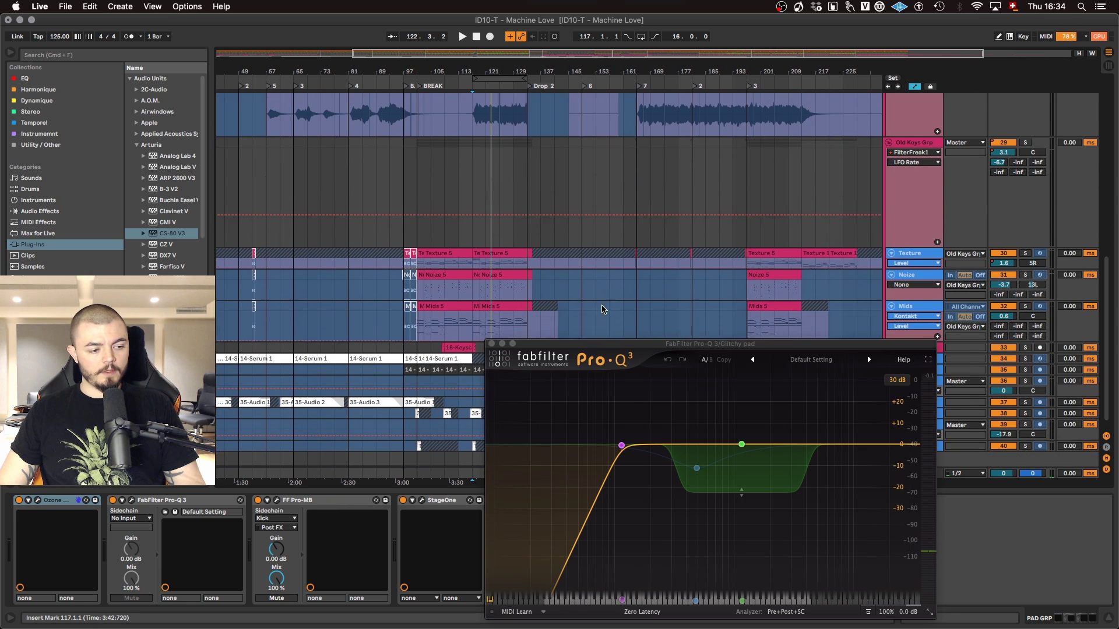
pyautogui.press('space')
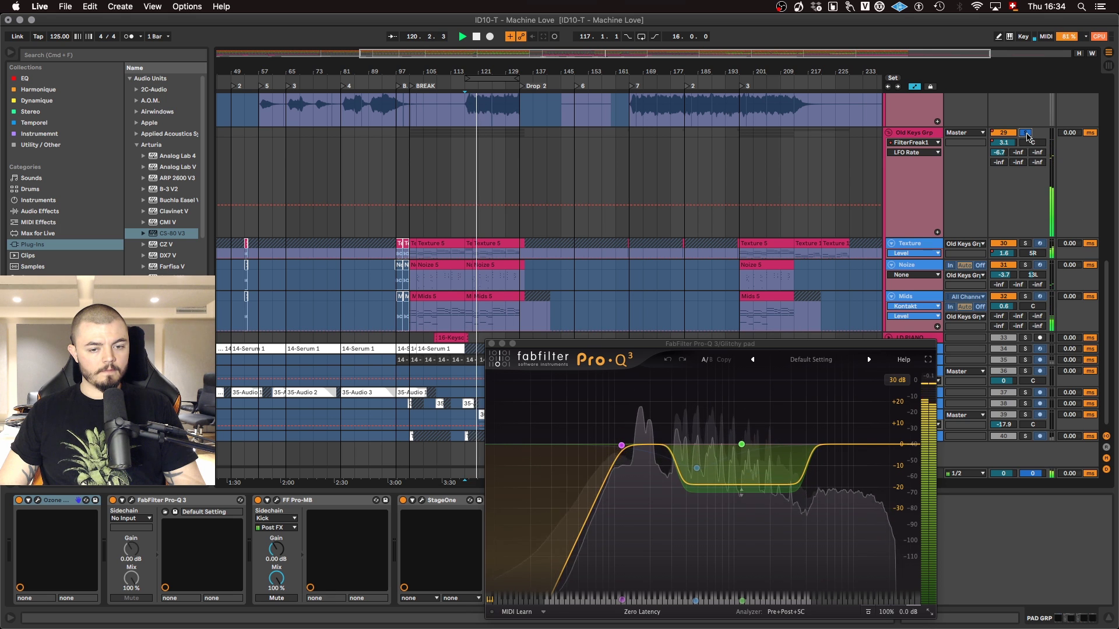
pyautogui.press('space')
pyautogui.scroll(10, 692, 175)
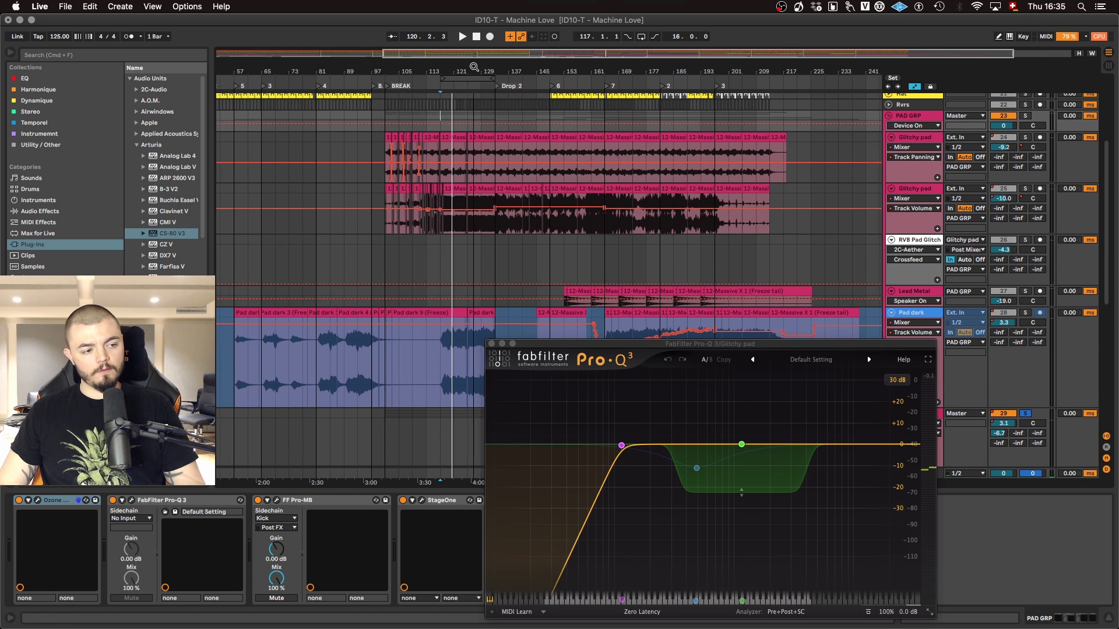
# Step: Zoom in on the arrangement around Drop 2 and play the pads in solo from bar 133
pyautogui.moveTo(474, 67); pyautogui.dragTo(469, 138)
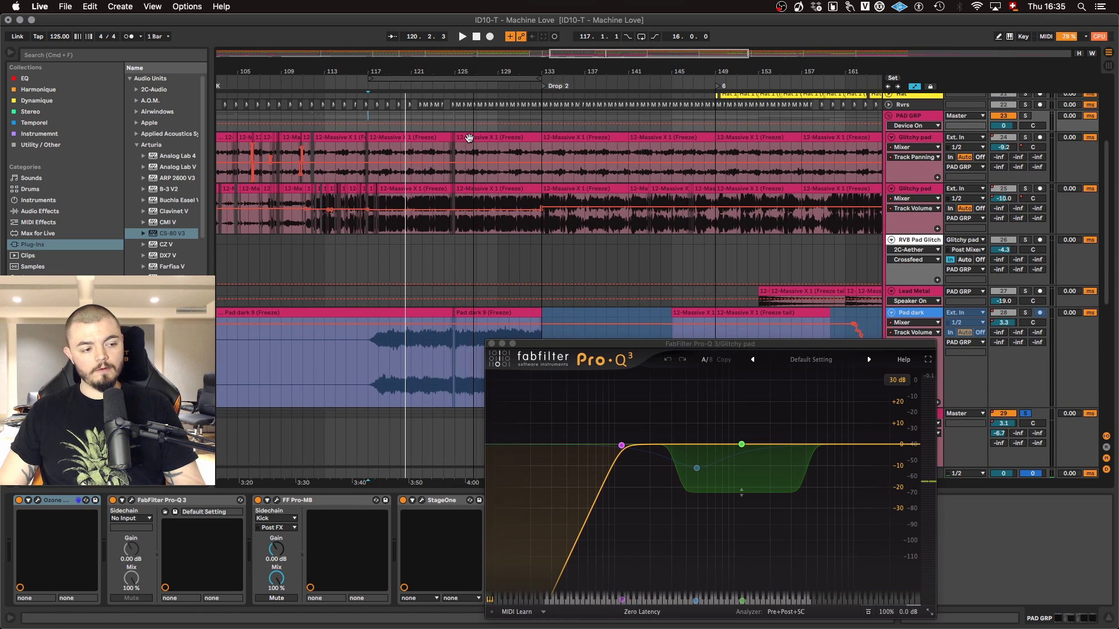
pyautogui.click(919, 194)
pyautogui.click(1026, 189)
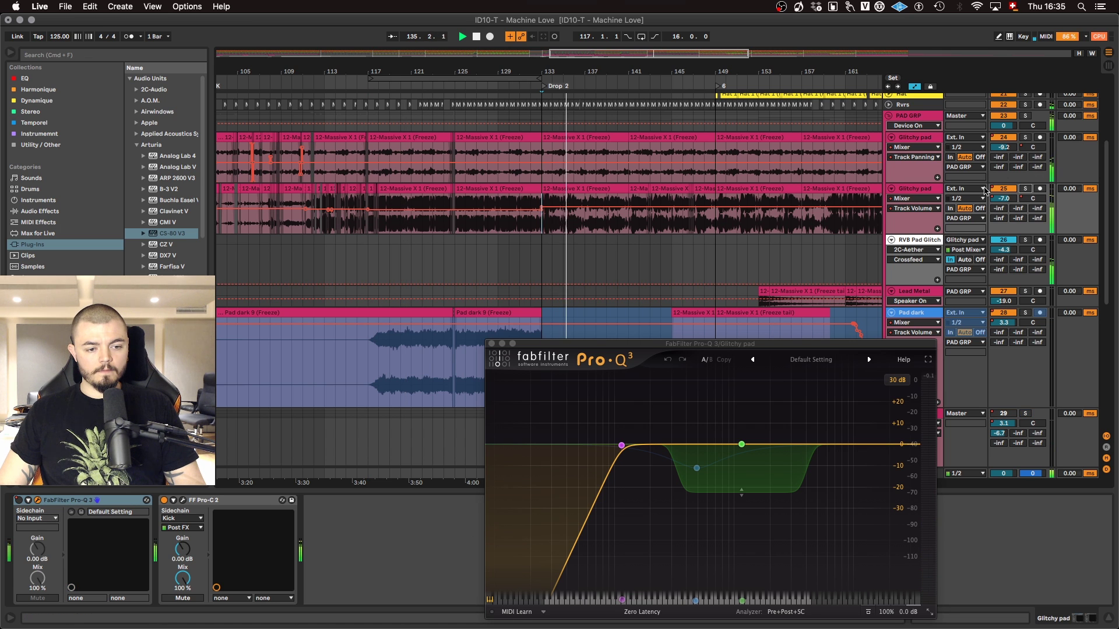
pyautogui.scroll(1, 1028, 125)
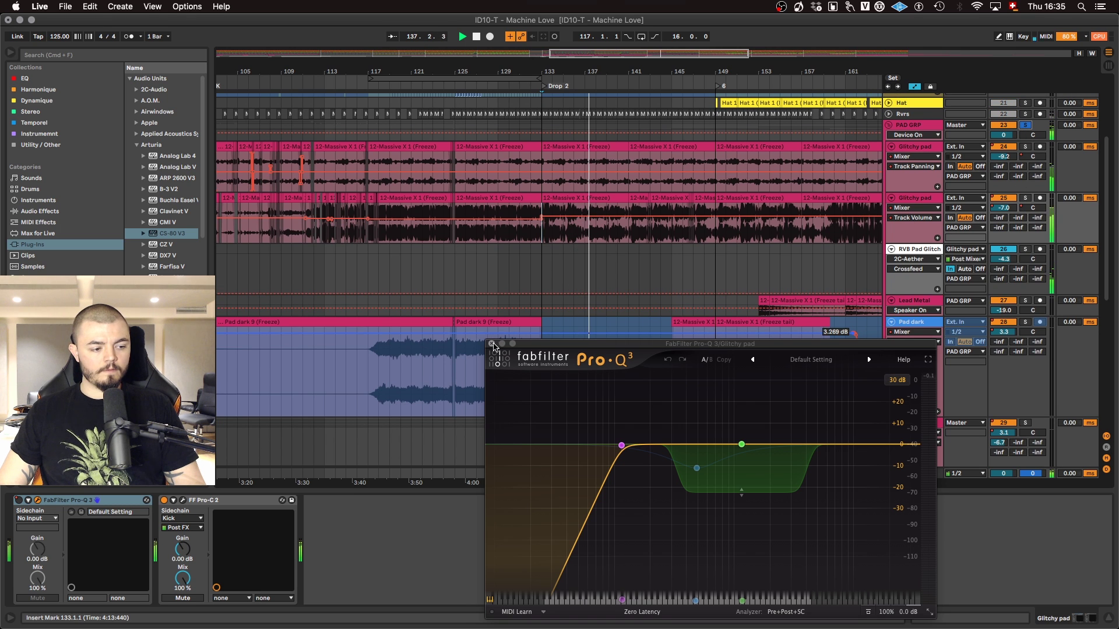
# Step: Close the Glitchy pad's Pro-Q 3 window, display the PAD GRP device chain and stop playback
pyautogui.click(492, 344)
pyautogui.click(924, 148)
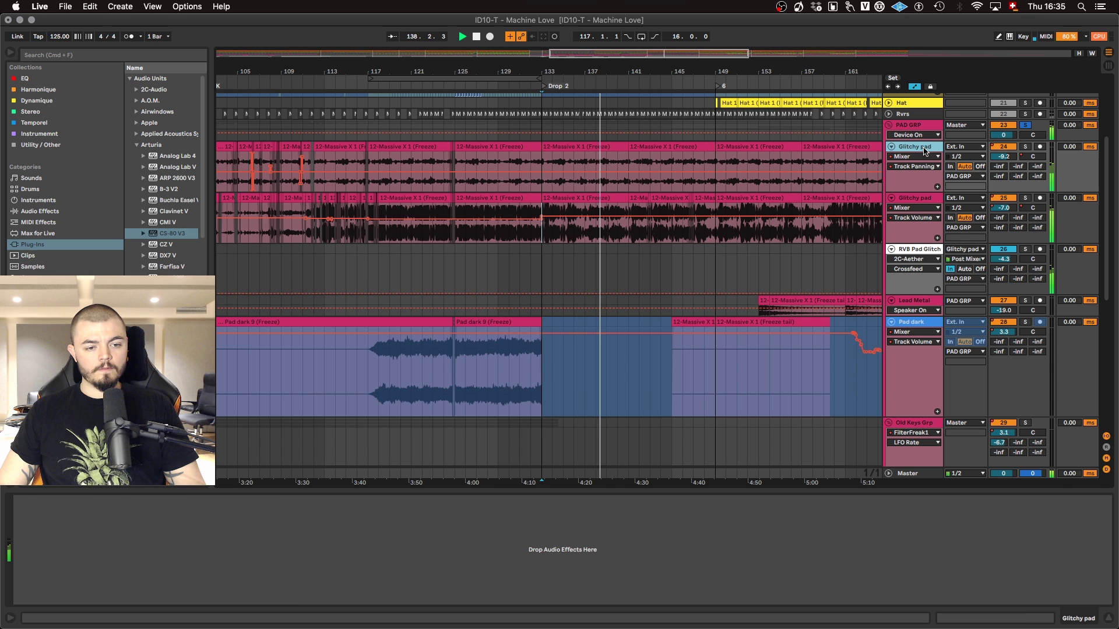
pyautogui.click(917, 129)
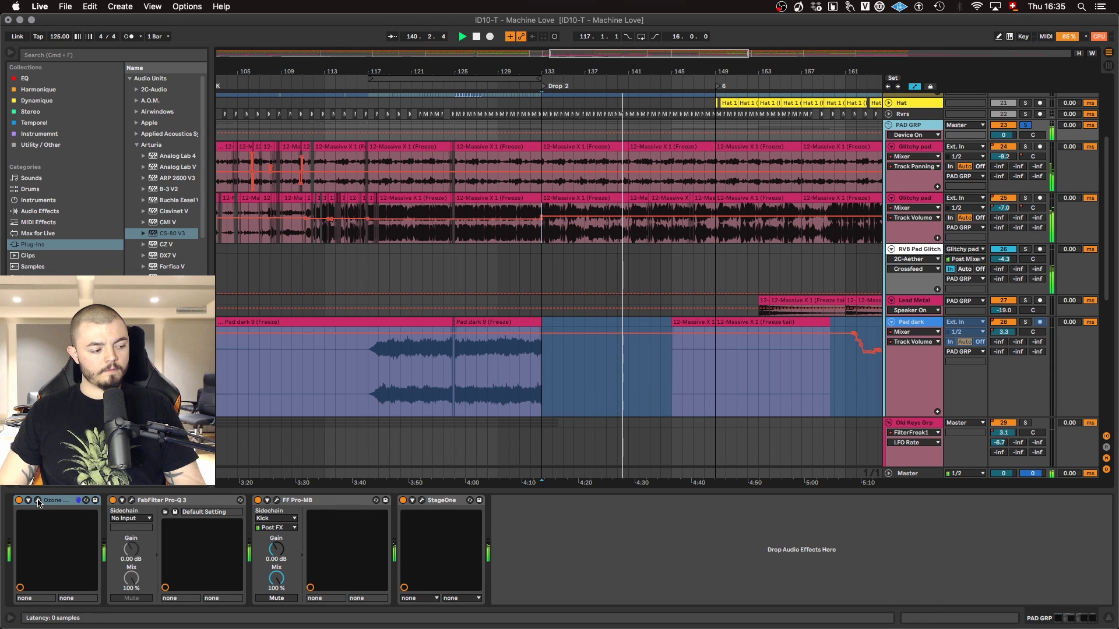
pyautogui.press('space')
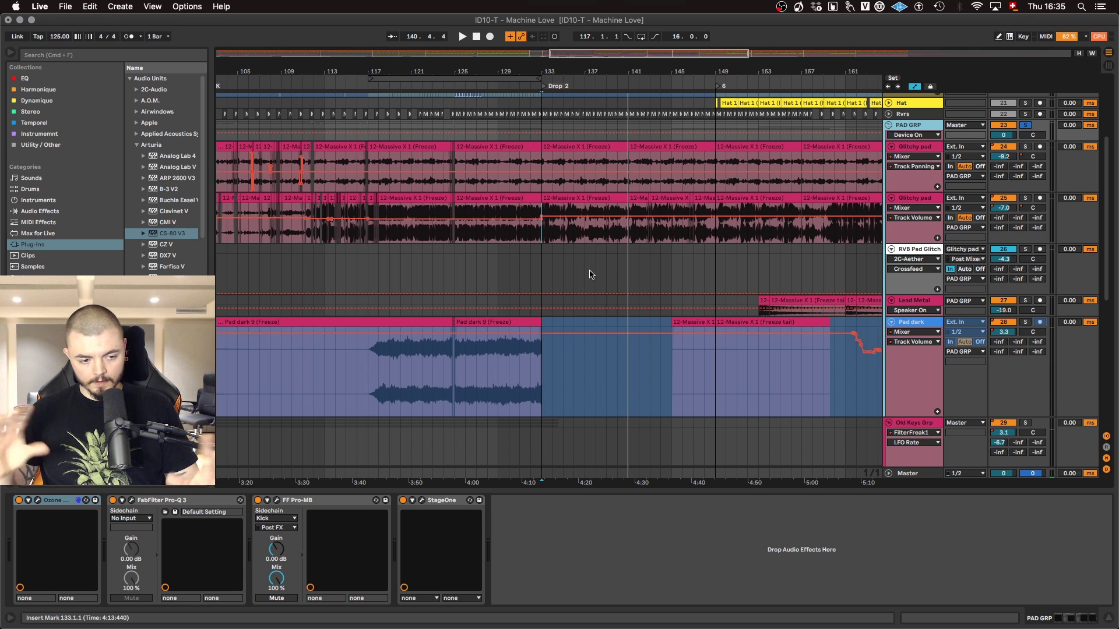
# Step: Inspect the Ozone 9 Dynamic EQ and FabFilter Pro-Q 3 settings on PAD GRP
pyautogui.click(38, 502)
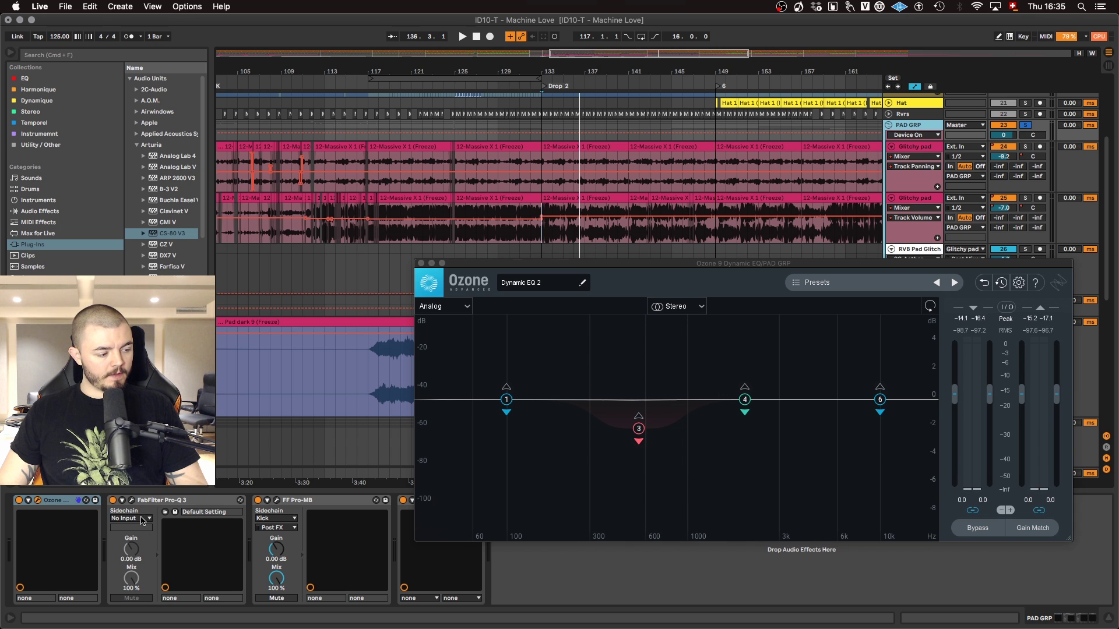
pyautogui.click(131, 500)
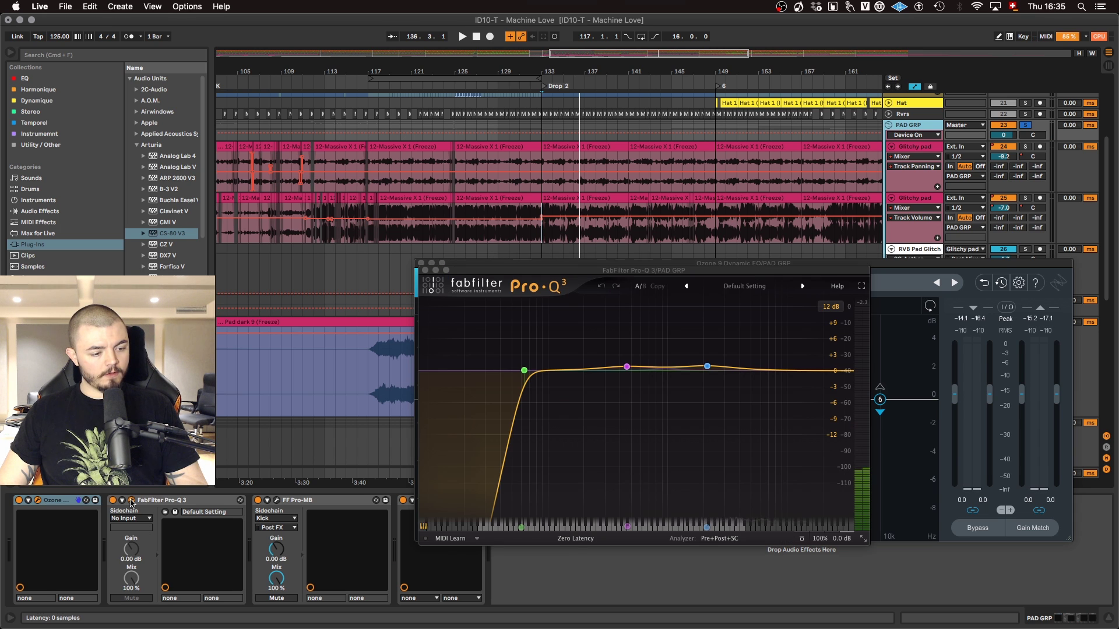
pyautogui.click(131, 500)
# Step: Open PAD GRP's FF Pro-MB, close the Dynamic EQ window and play from bar 133 to watch the kick-sidechained low band
pyautogui.click(277, 500)
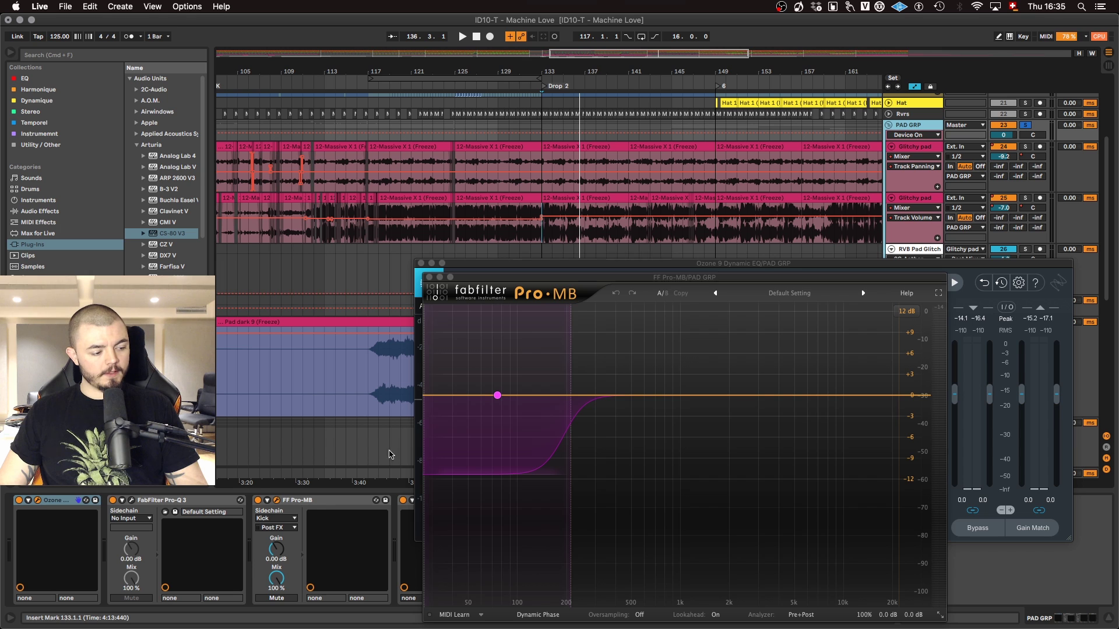
pyautogui.moveTo(535, 281); pyautogui.dragTo(600, 280)
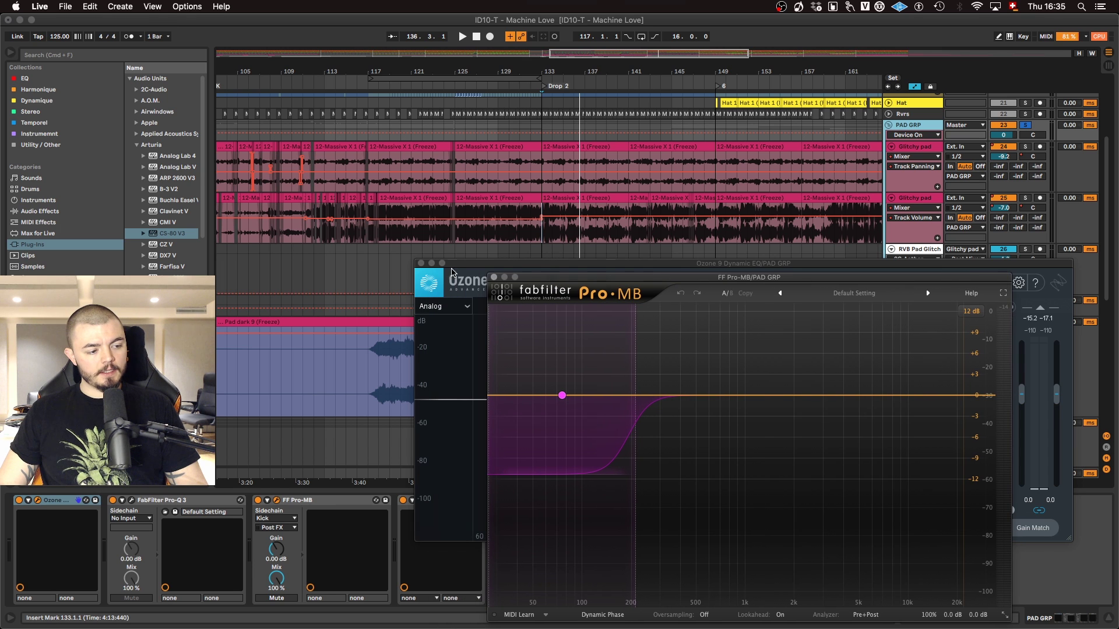
pyautogui.click(420, 264)
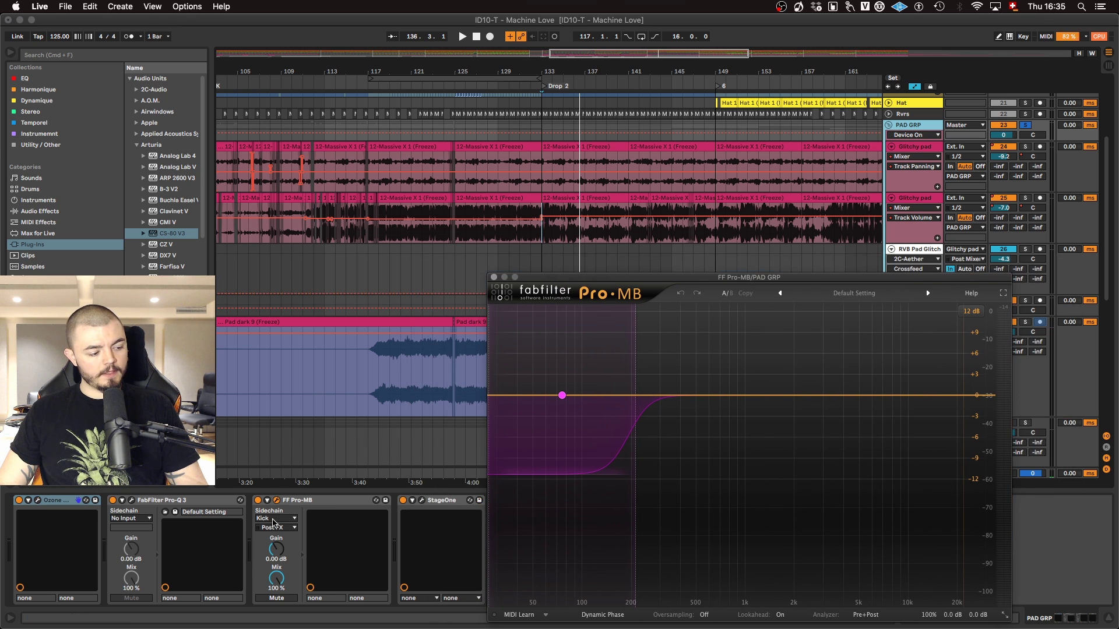
pyautogui.press('space')
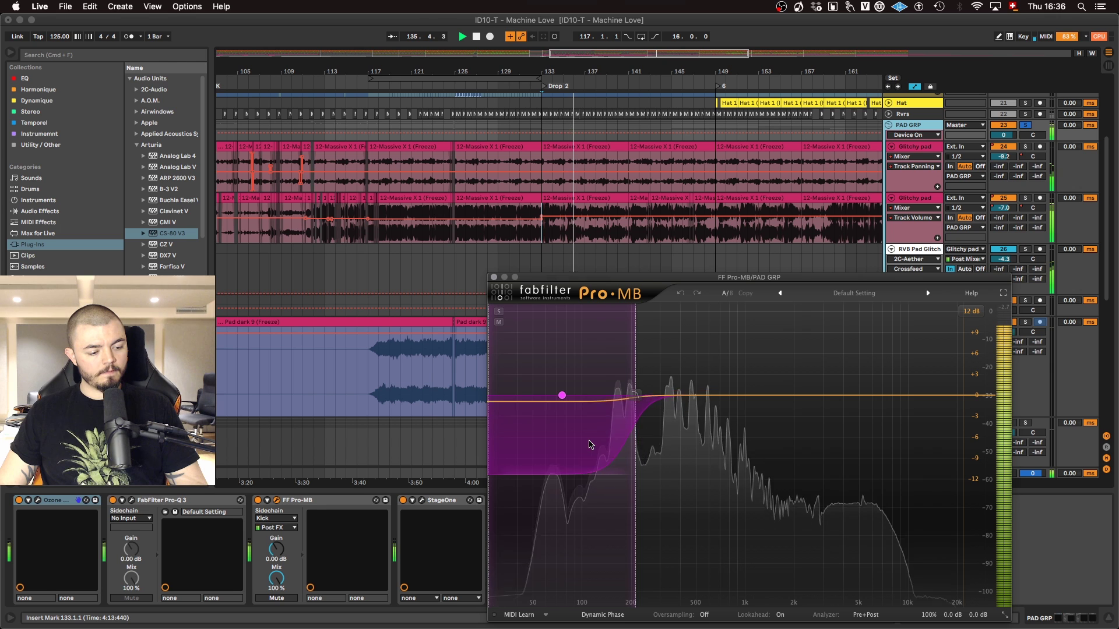
pyautogui.press('space')
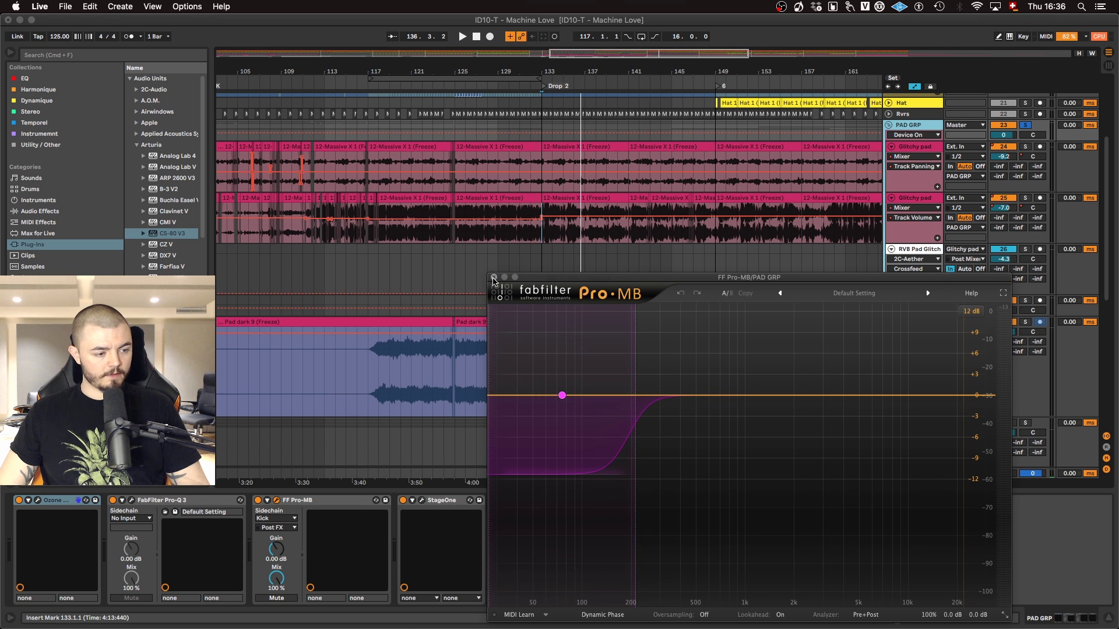
# Step: Close Pro-MB and inspect the StageOne width settings on PAD GRP
pyautogui.click(494, 277)
pyautogui.click(422, 500)
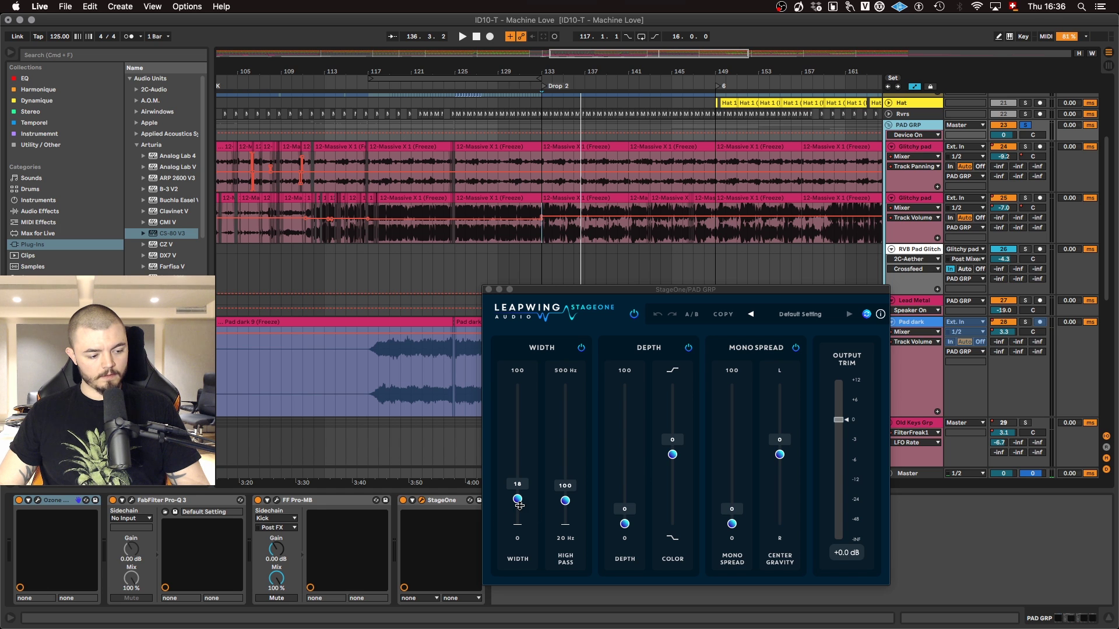
pyautogui.click(498, 289)
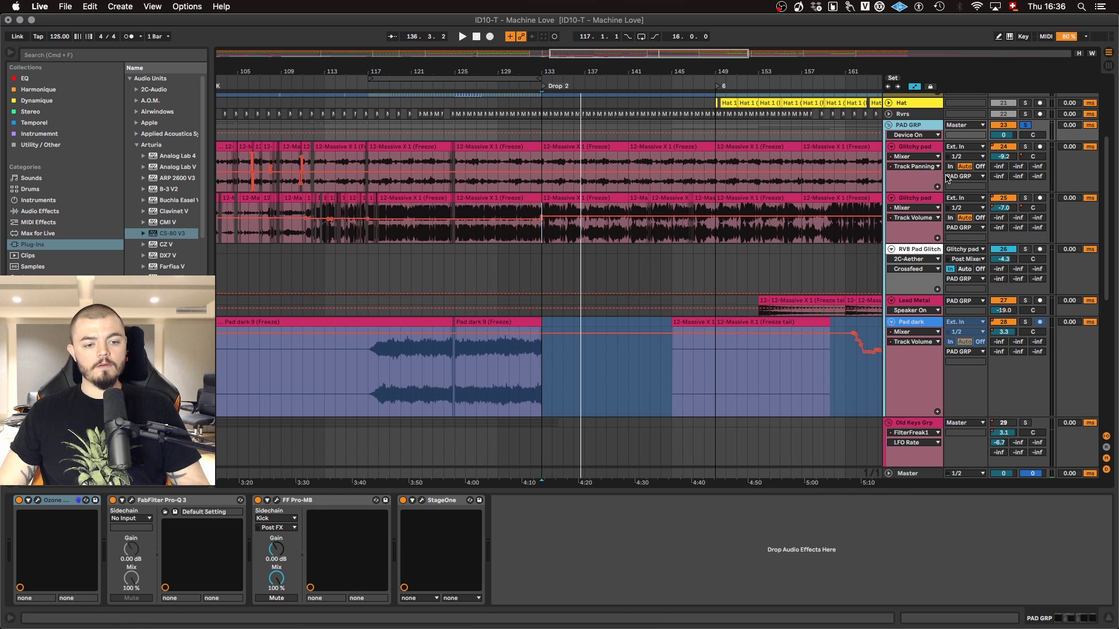
# Step: Fold PAD GRP and display the device chain of Old Keys Grp
pyautogui.click(935, 201)
pyautogui.scroll(2, 911, 334)
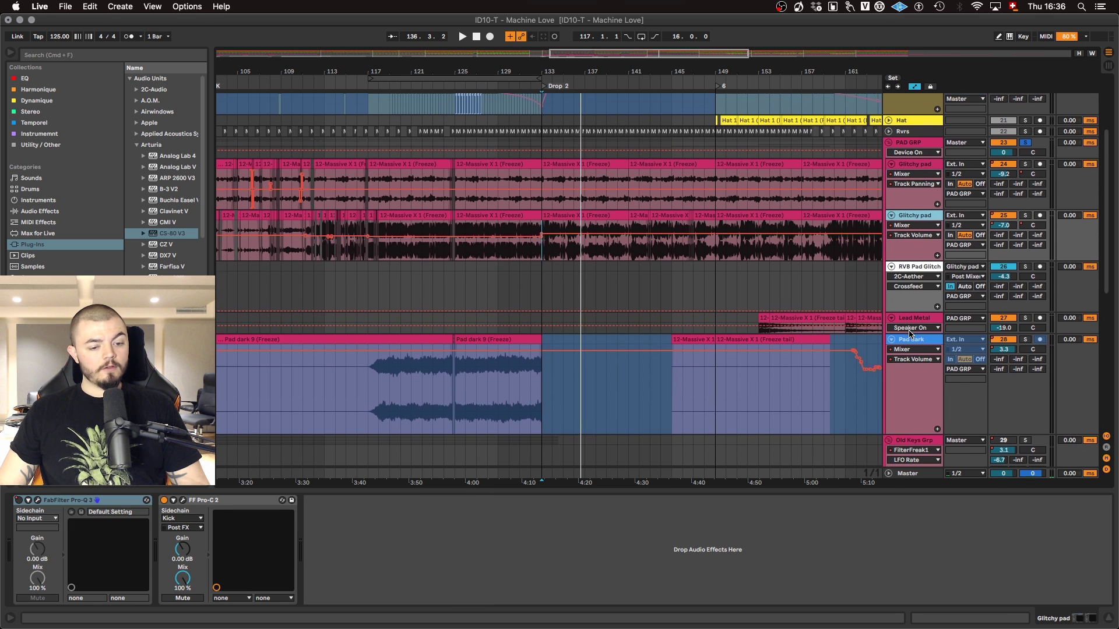
pyautogui.click(916, 148)
pyautogui.click(888, 147)
pyautogui.click(609, 245)
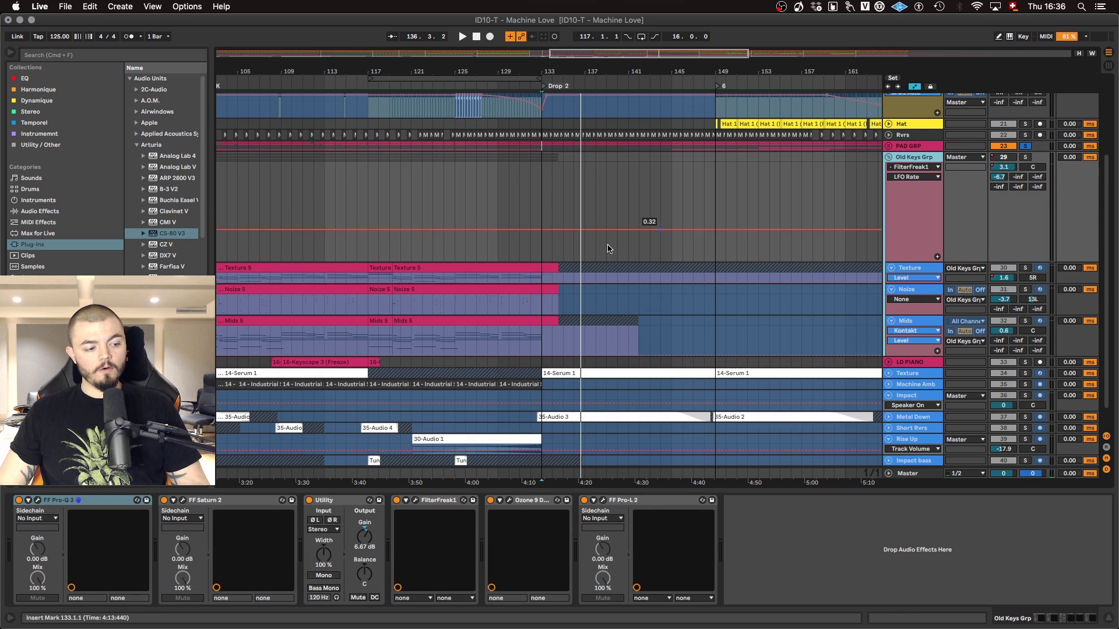
# Step: Place the insert marker at bar 101 and view the device chains of the Mids and Texture tracks
pyautogui.hscroll(-10, 583, 250)
pyautogui.click(526, 224)
pyautogui.click(914, 267)
pyautogui.click(917, 300)
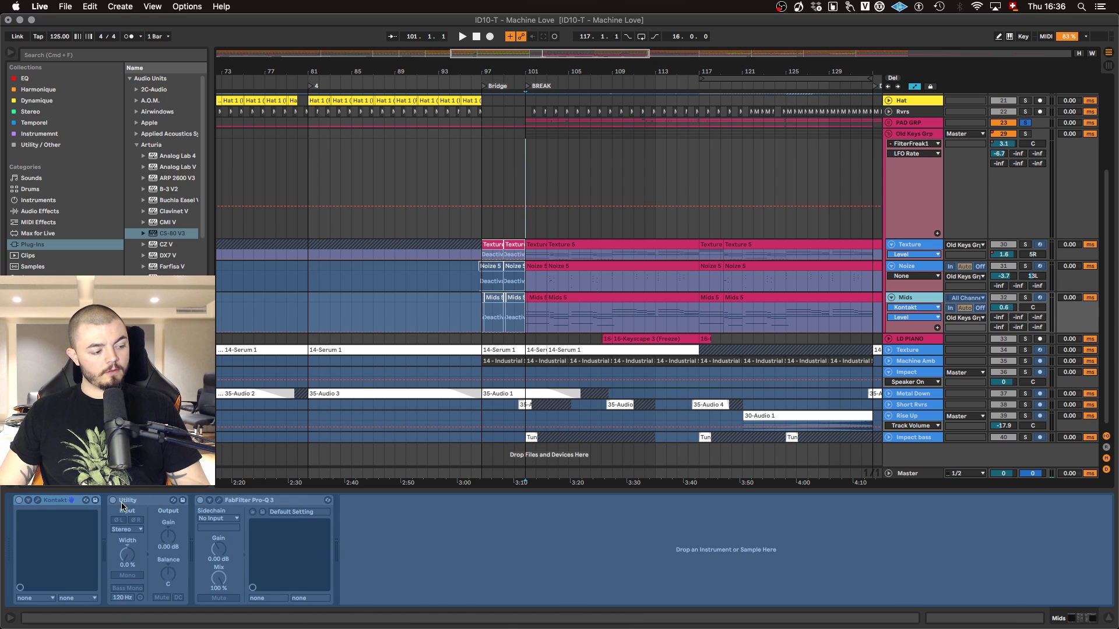
pyautogui.click(929, 249)
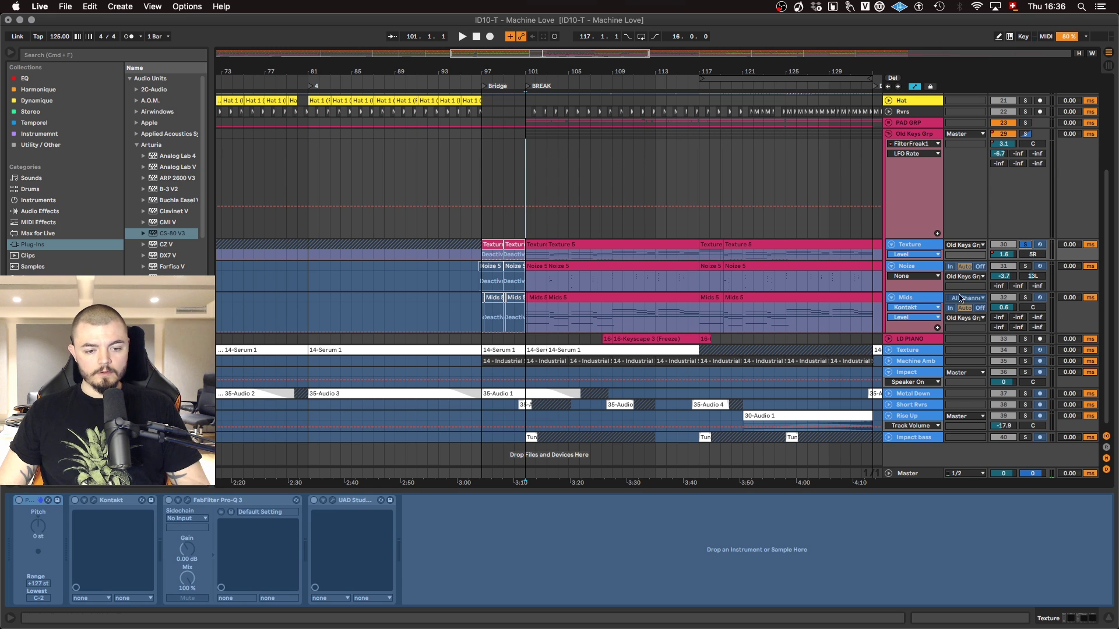
# Step: Solo the Texture track, enlarge the Texture, Noise and Mids lanes to show their notes, and play from bar 109
pyautogui.click(1025, 245)
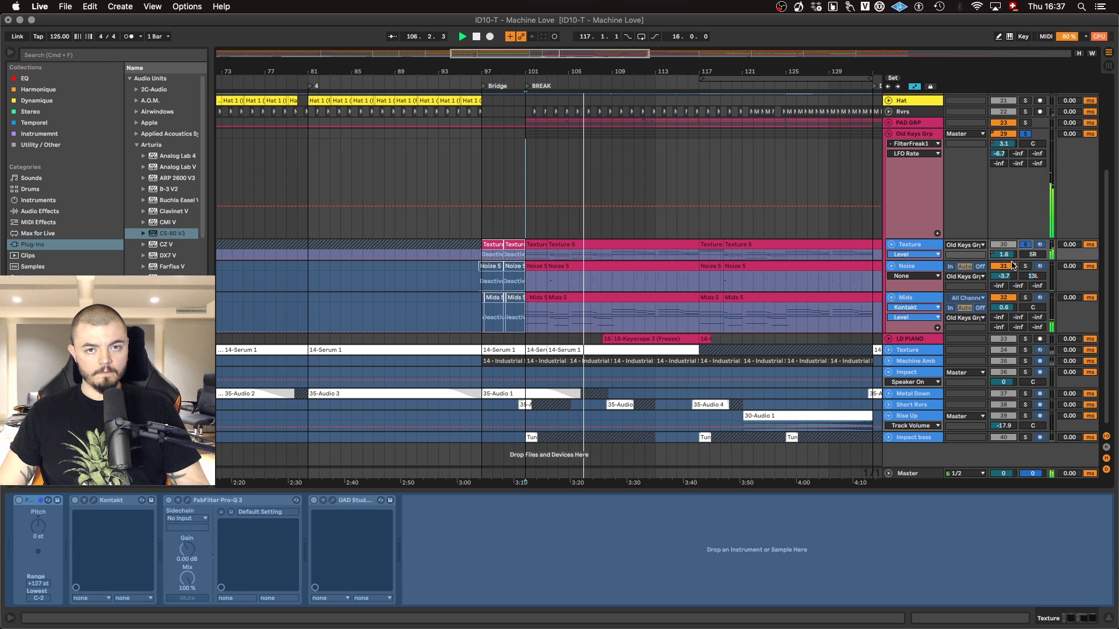
pyautogui.moveTo(910, 261); pyautogui.dragTo(911, 325)
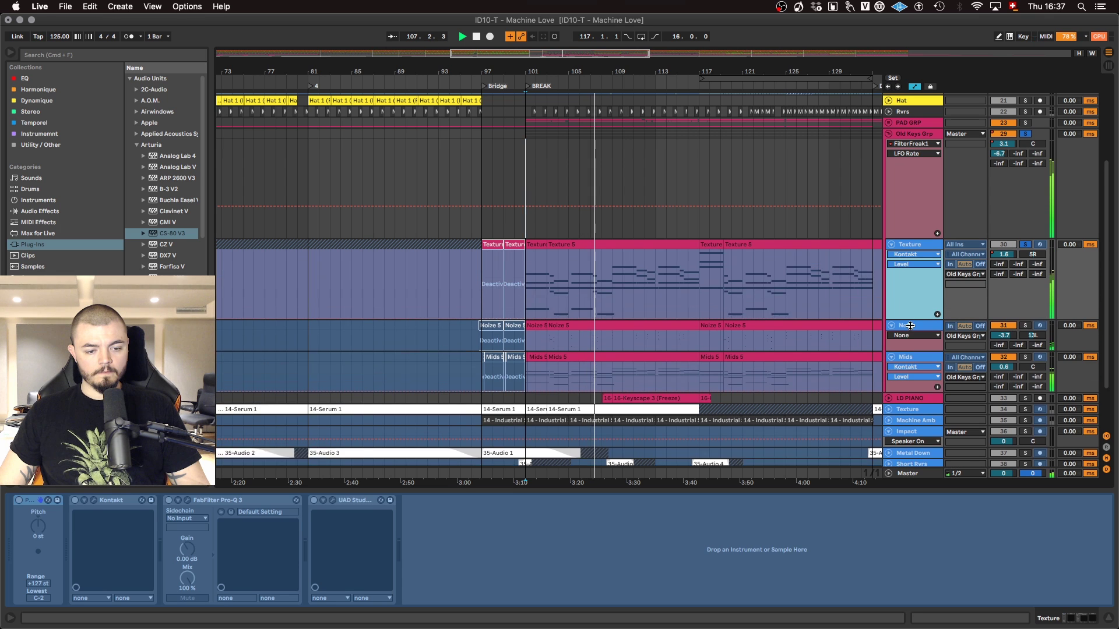
pyautogui.scroll(-3, 900, 314)
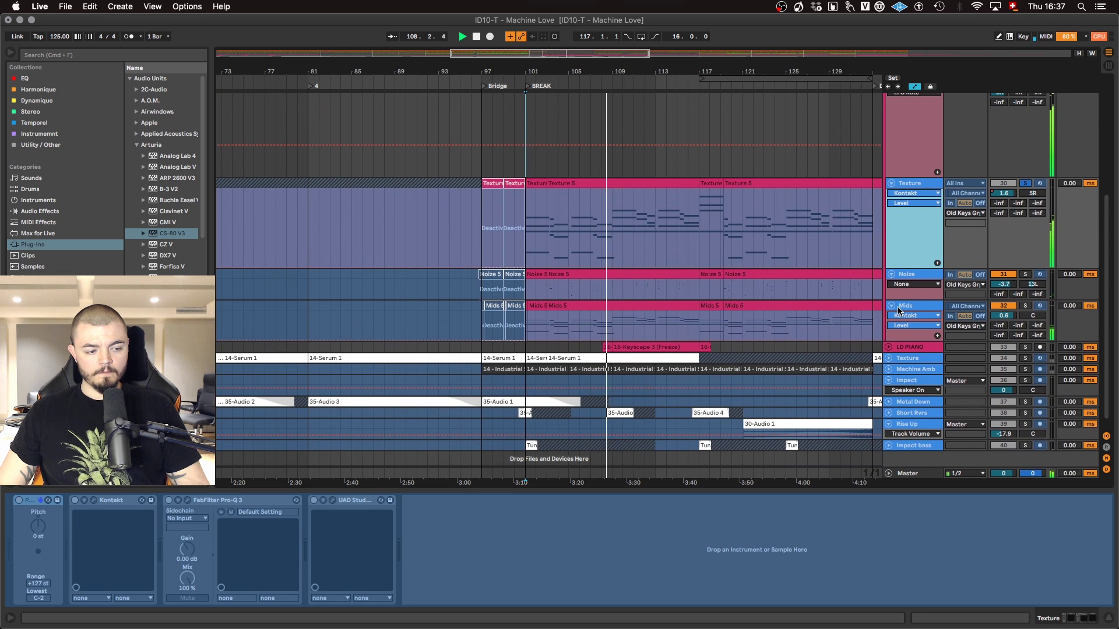
pyautogui.click(900, 308)
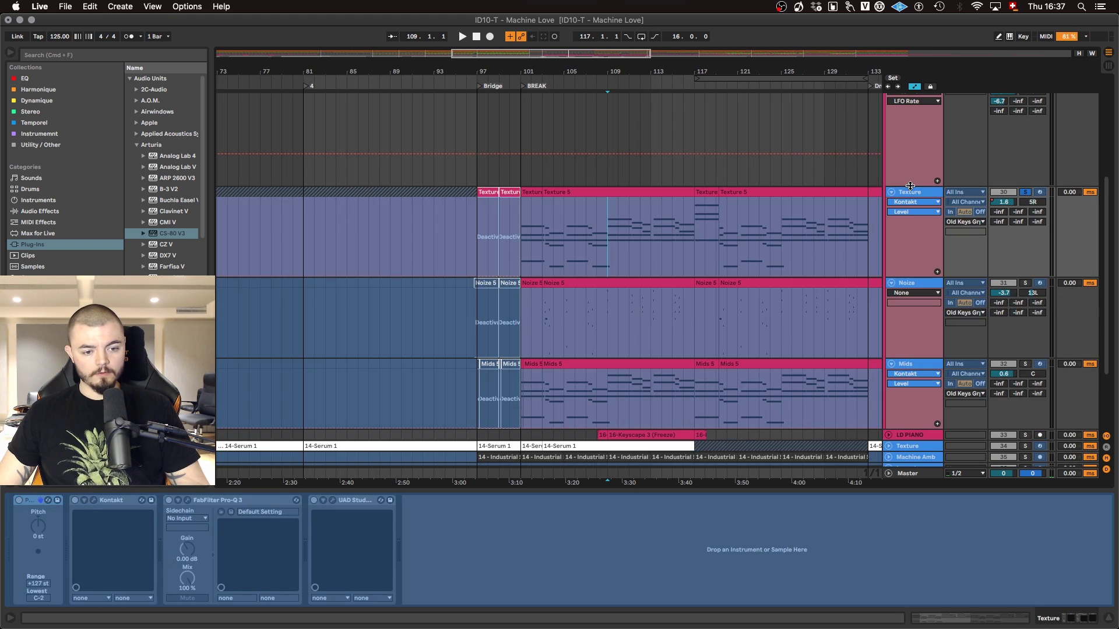
pyautogui.press('space')
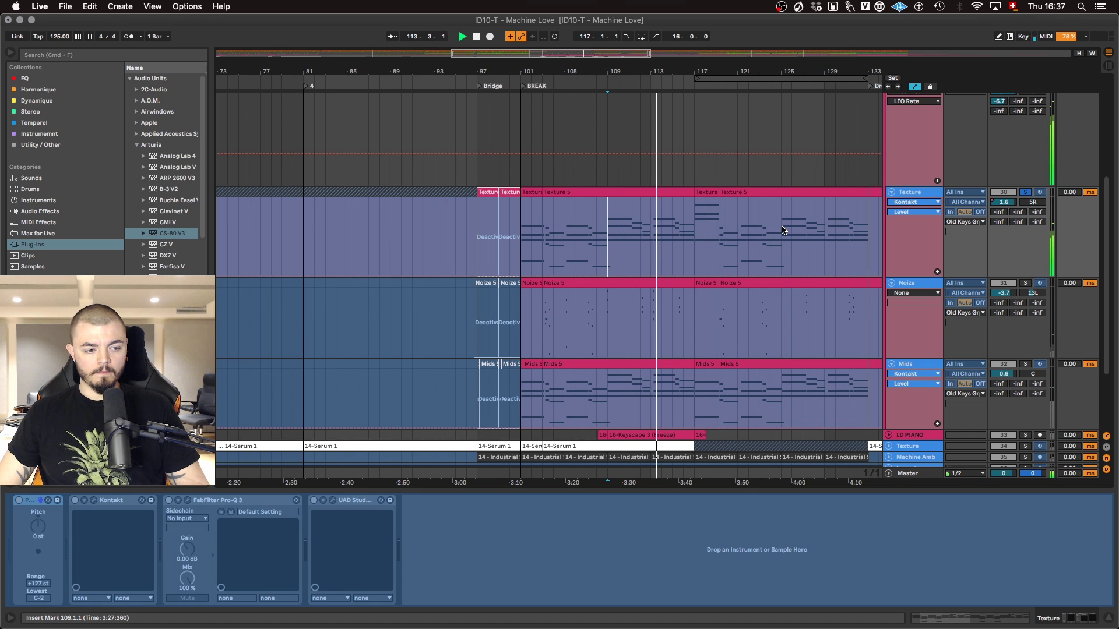
# Step: Switch the solo to the Noise track and play it from bar 109
pyautogui.click(1026, 283)
pyautogui.press('space')
pyautogui.press('space')
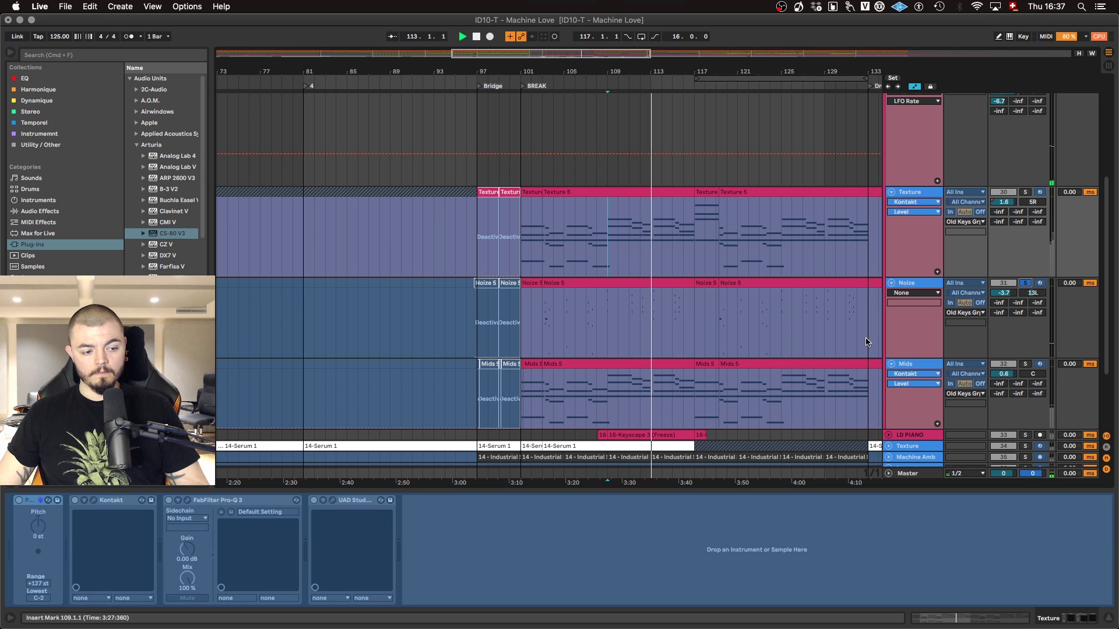
pyautogui.press('space')
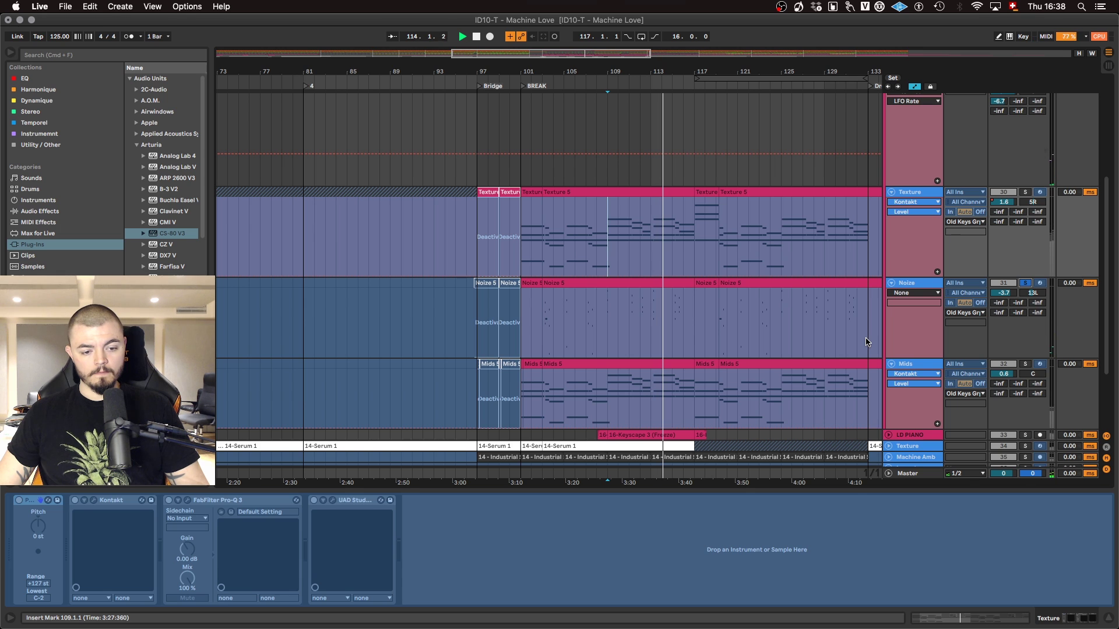
# Step: Switch the solo to the Mids track and play it from bar 109
pyautogui.click(1025, 363)
pyautogui.press('space')
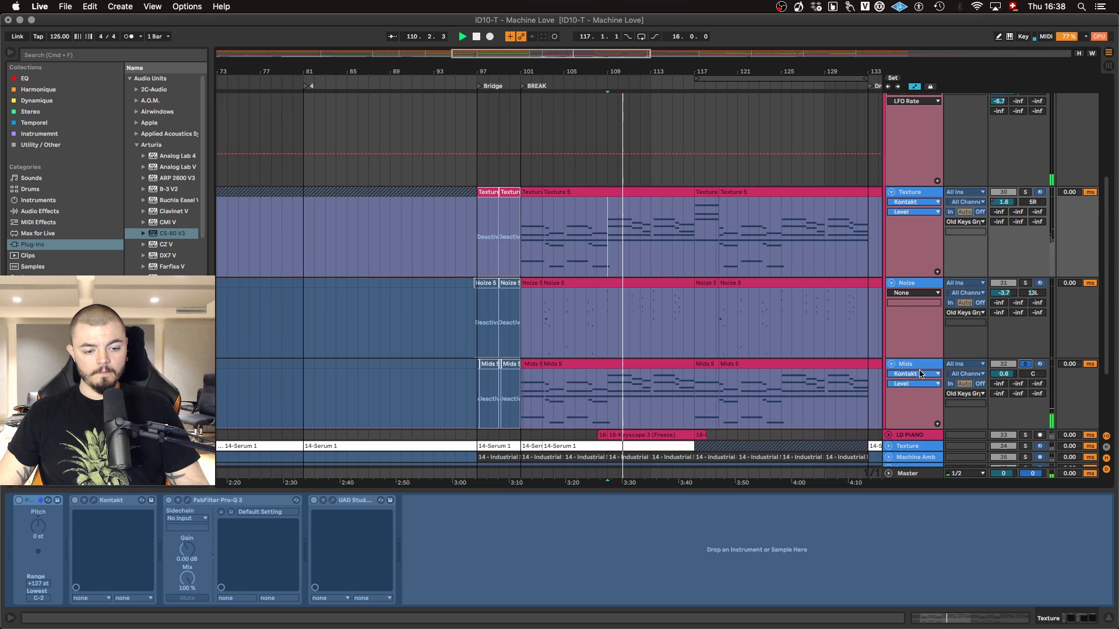
pyautogui.scroll(-3, 921, 375)
pyautogui.scroll(1, 920, 373)
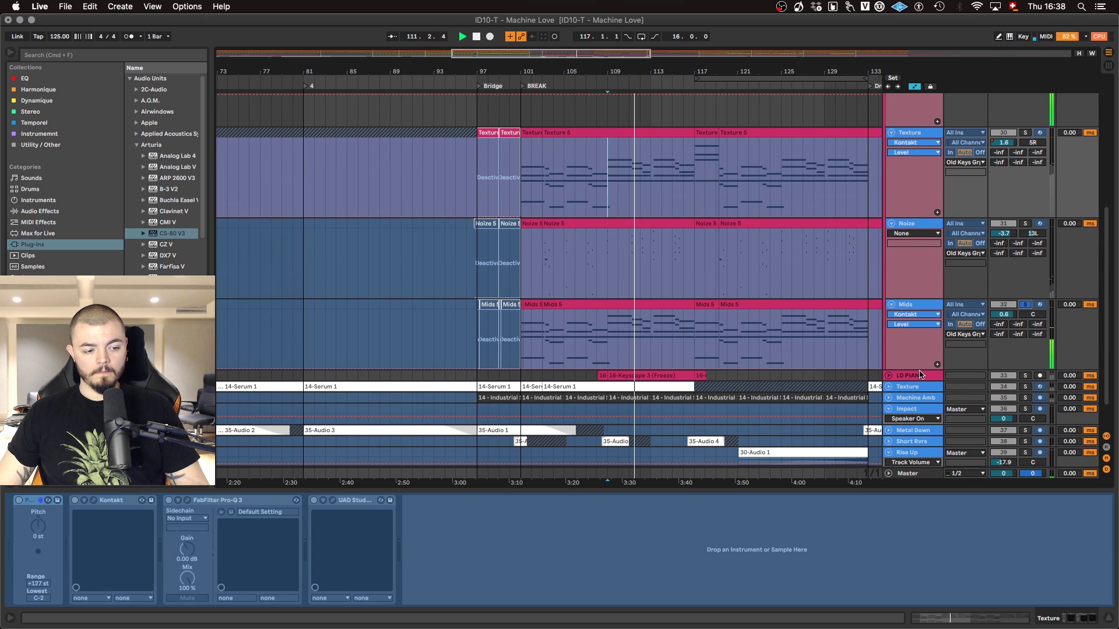
pyautogui.scroll(1, 919, 373)
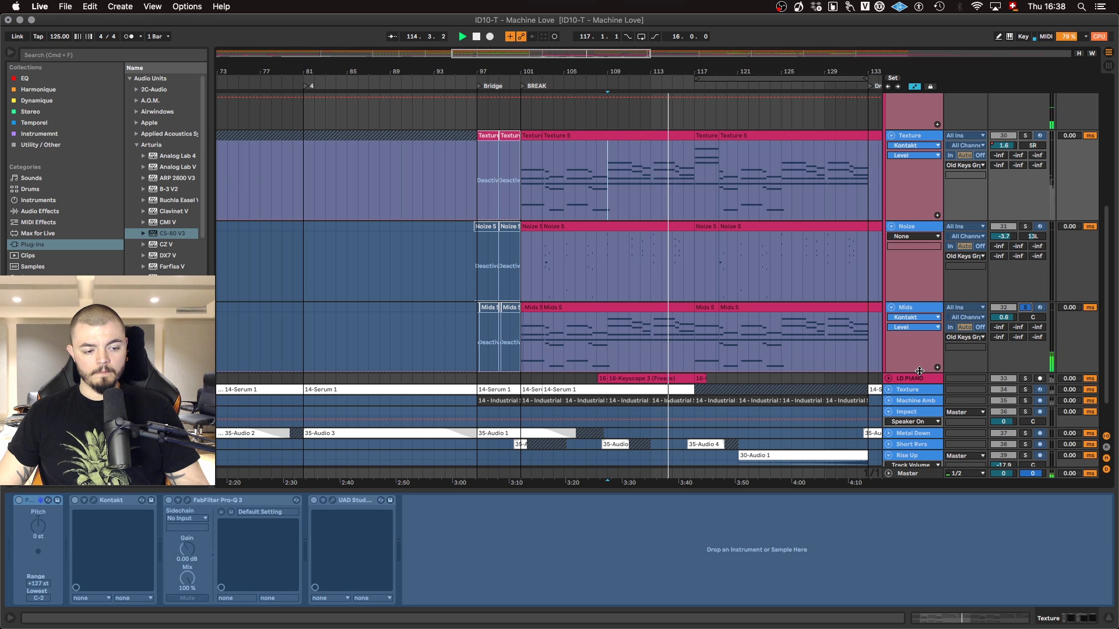
# Step: Switch the solo to the Old Keys Grp track and play the three old keys layers together from bar 109
pyautogui.scroll(5, 1021, 140)
pyautogui.click(1025, 122)
pyautogui.press('space')
pyautogui.scroll(-1, 920, 349)
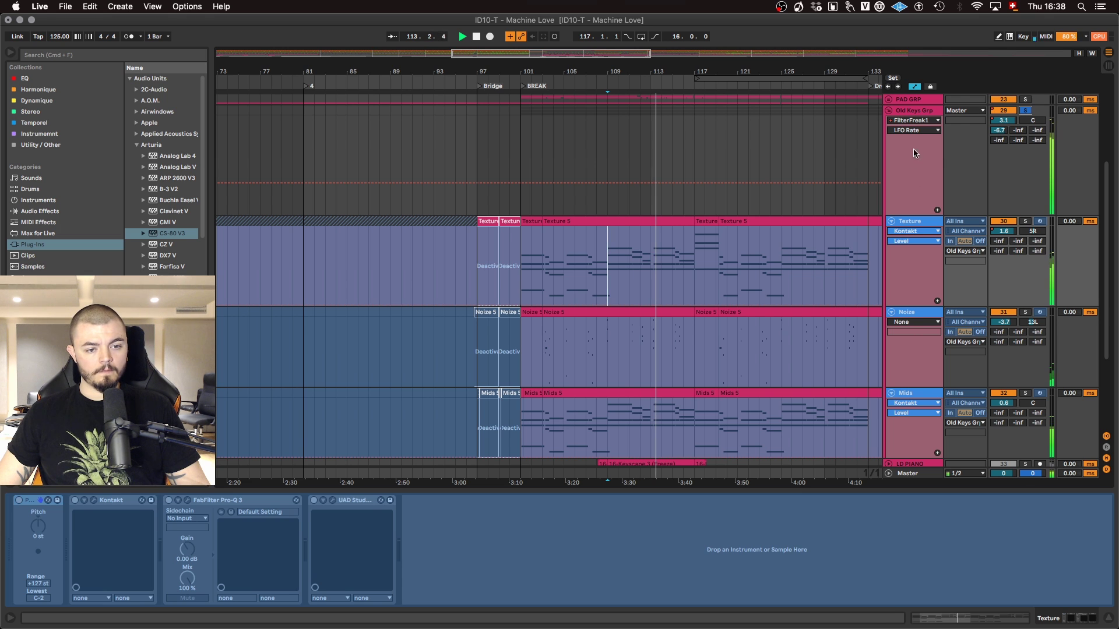
# Step: View the Old Keys Grp device chain and inspect its FF Pro-Q 3 curve while playing from bar 109
pyautogui.click(926, 111)
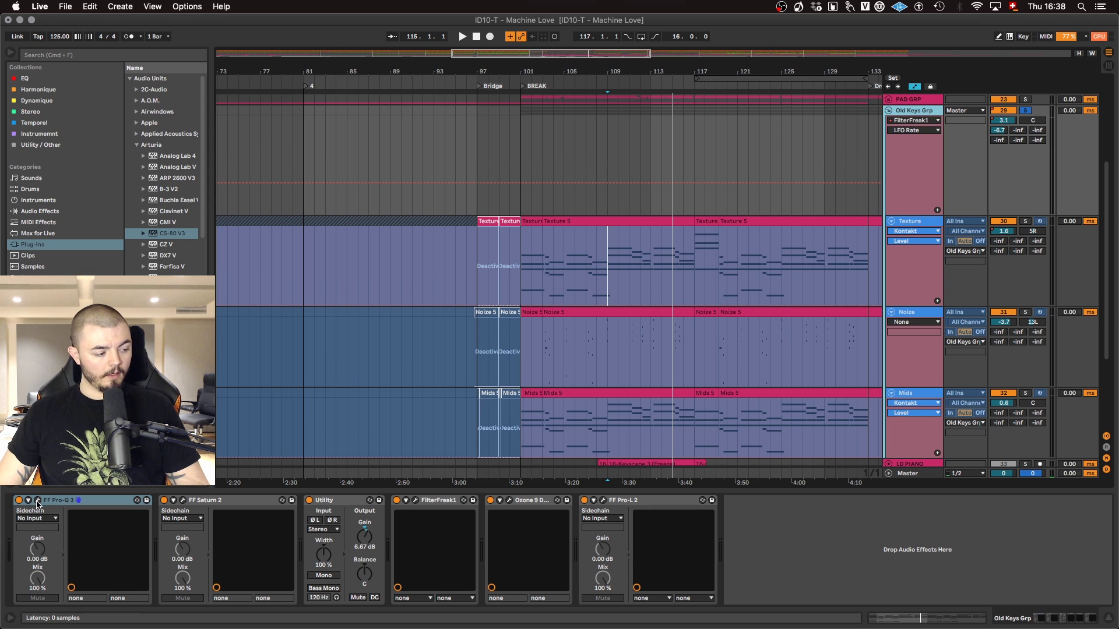
pyautogui.click(37, 500)
pyautogui.press('space')
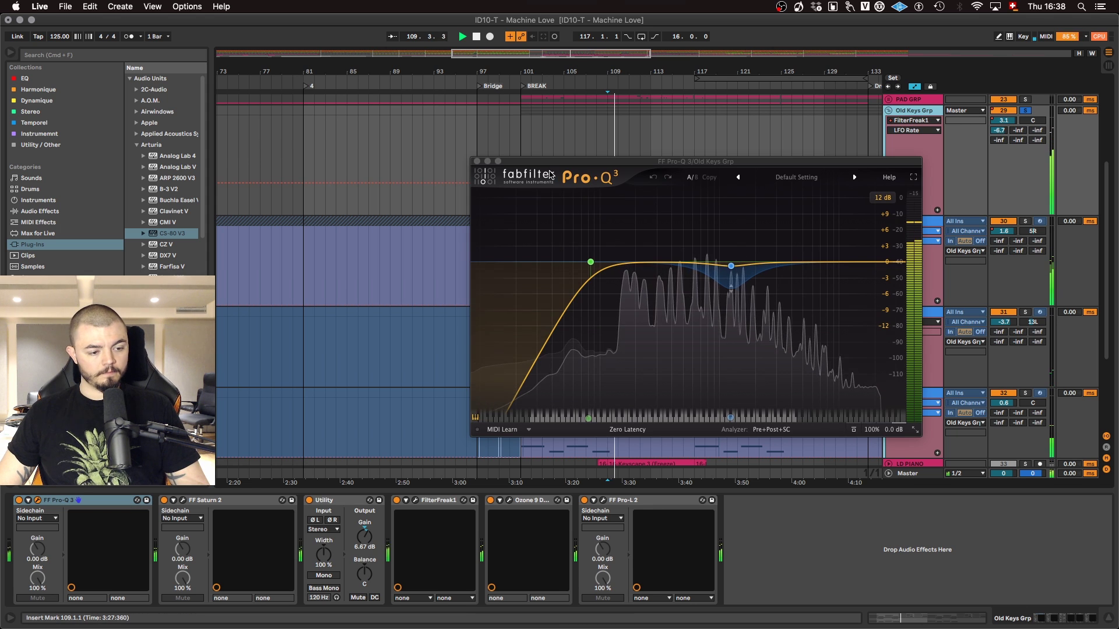
pyautogui.press('space')
# Step: Inspect FF Saturn 2 on the Old Keys Grp and compare the sound with it off and on from bar 109
pyautogui.click(183, 500)
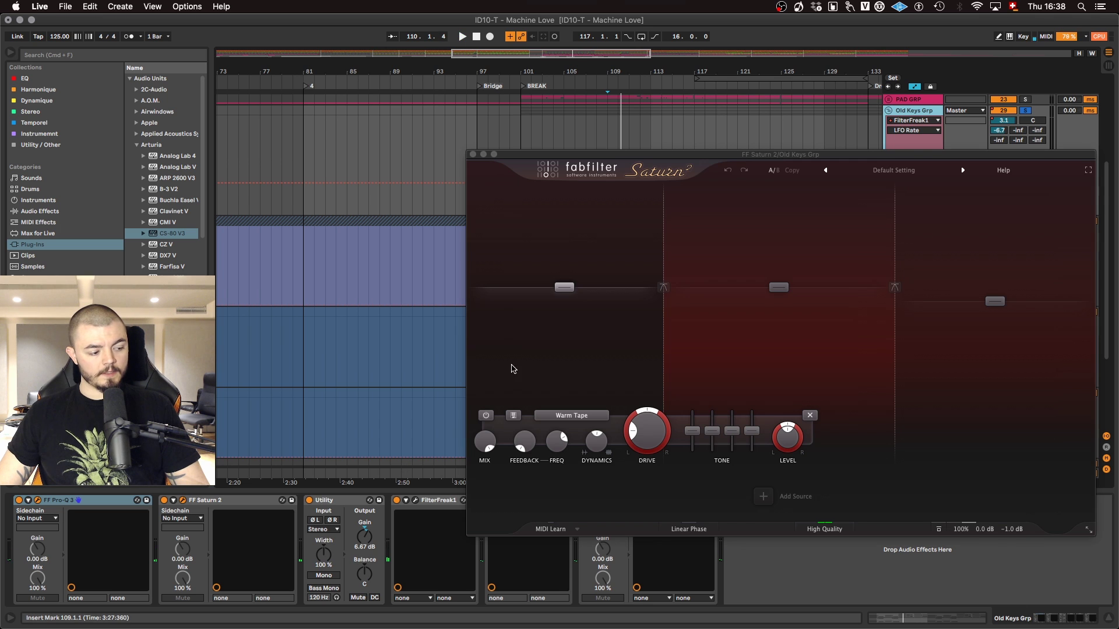
pyautogui.press('space')
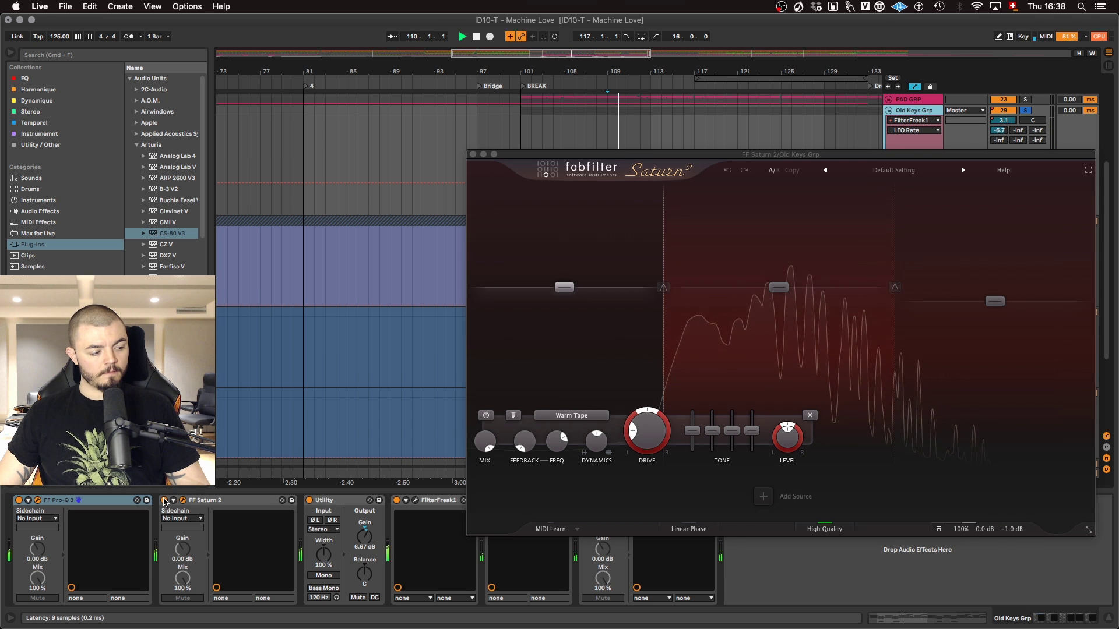
pyautogui.press('space')
pyautogui.click(164, 501)
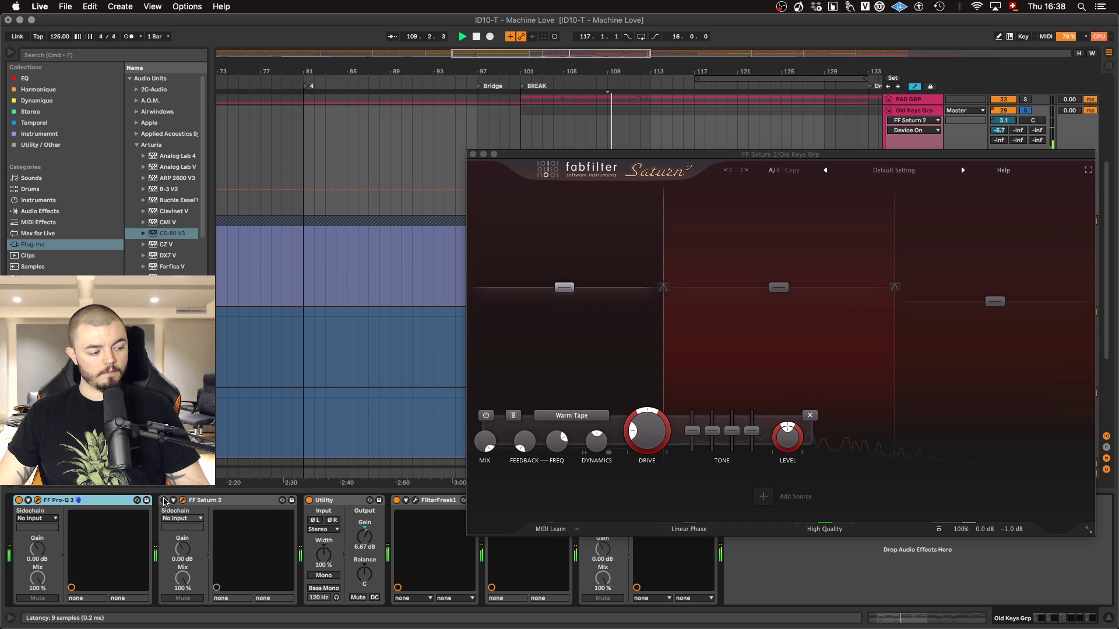
pyautogui.click(164, 501)
pyautogui.press('space')
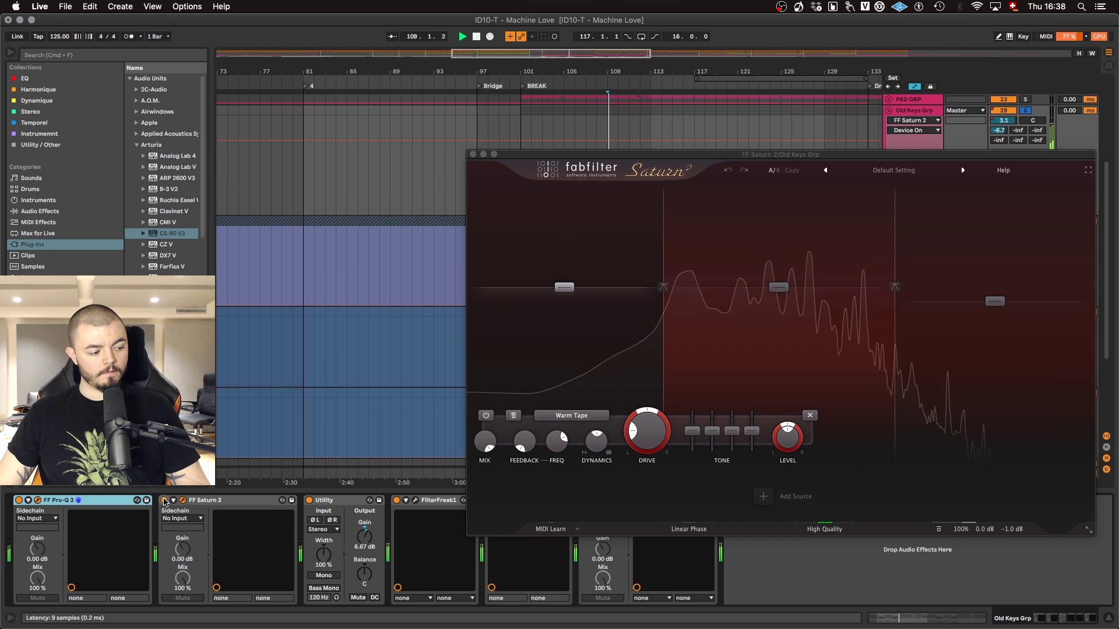
pyautogui.press('space')
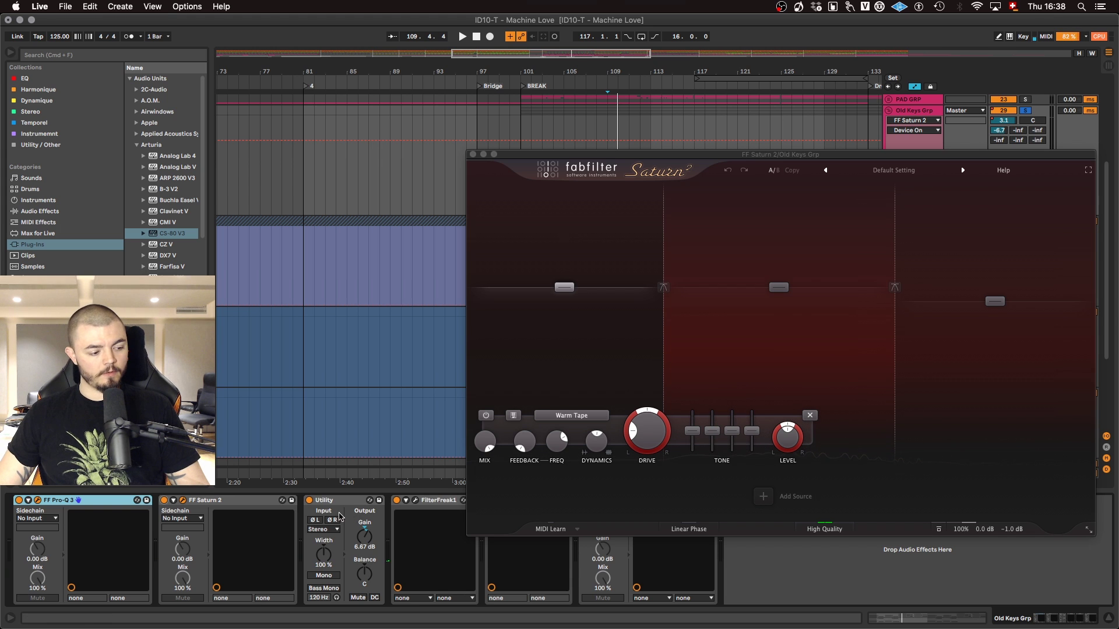
pyautogui.click(473, 155)
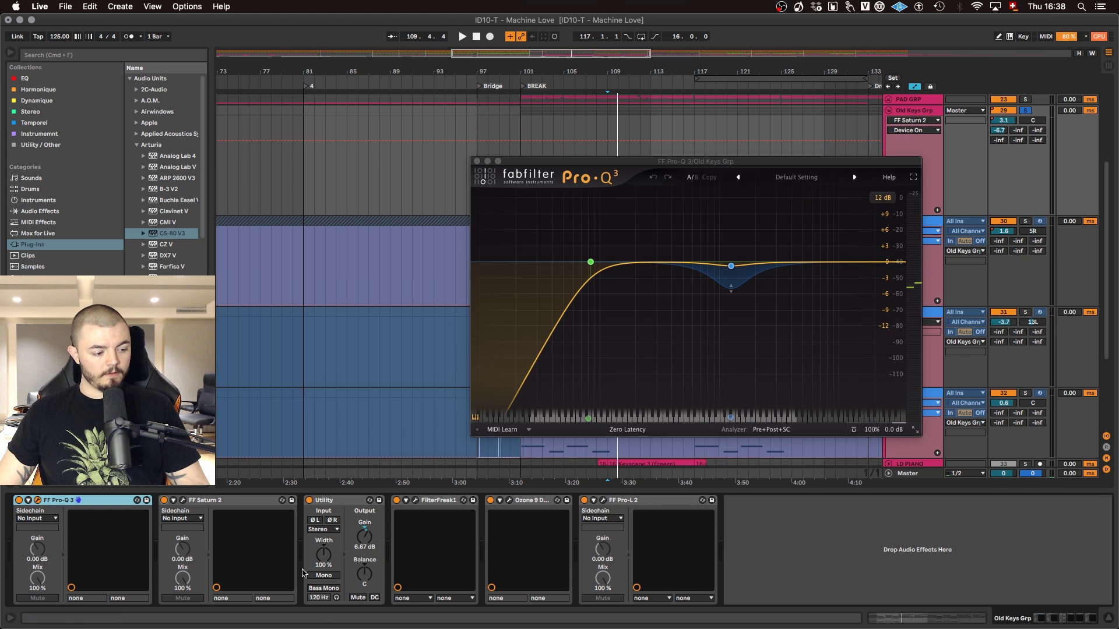
# Step: Inspect FilterFreak1 on the Old Keys Grp and compare the sound with it off and on during playback
pyautogui.click(413, 500)
pyautogui.press('space')
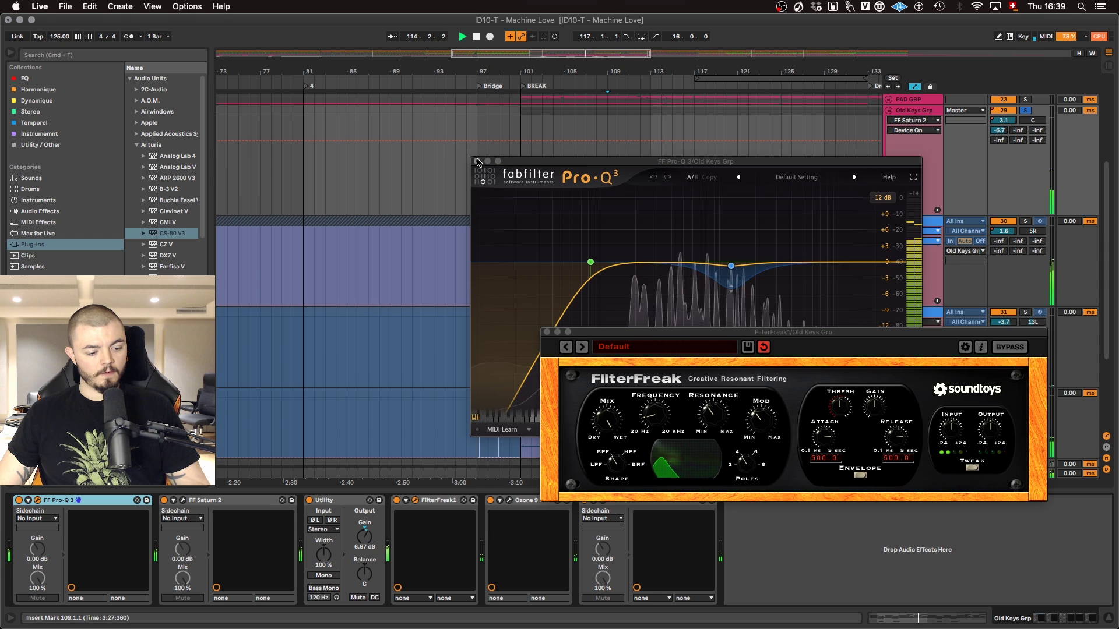
pyautogui.click(398, 500)
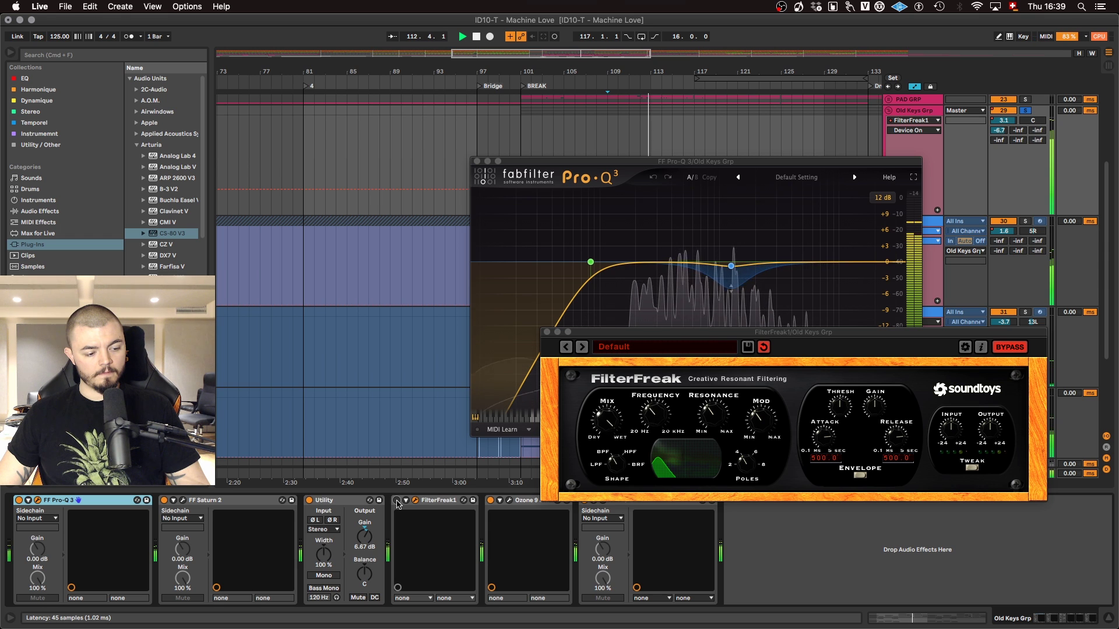
pyautogui.click(397, 500)
pyautogui.press('space')
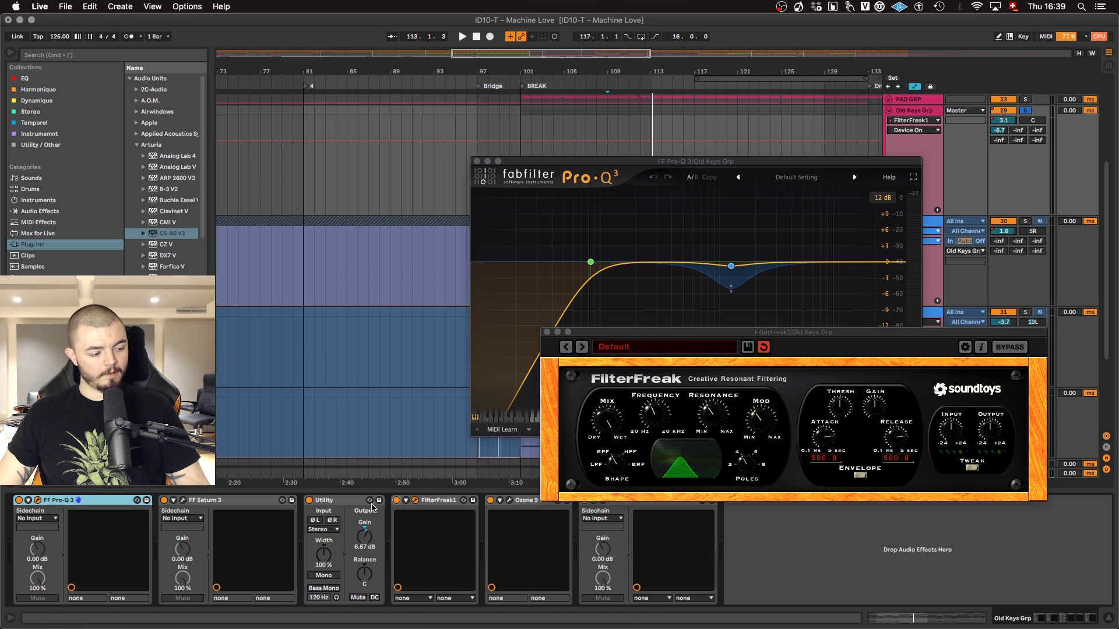
# Step: Play from bar 109 to watch FilterFreak's automated Mix and Frequency controls, and close the Pro-Q 3 window
pyautogui.press('space')
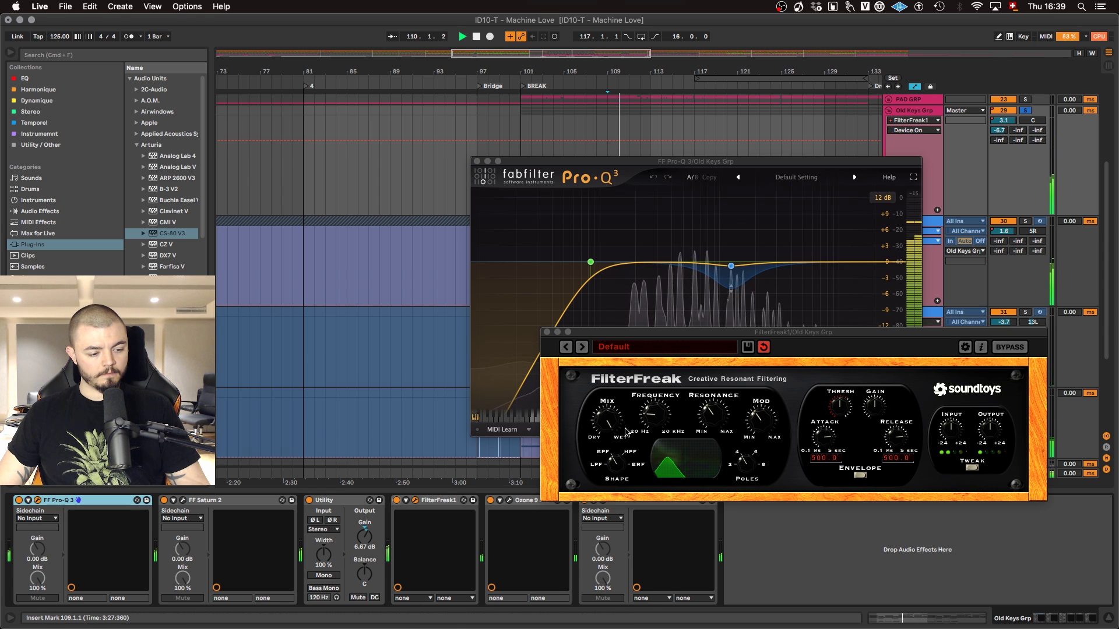
pyautogui.moveTo(627, 431); pyautogui.dragTo(711, 466)
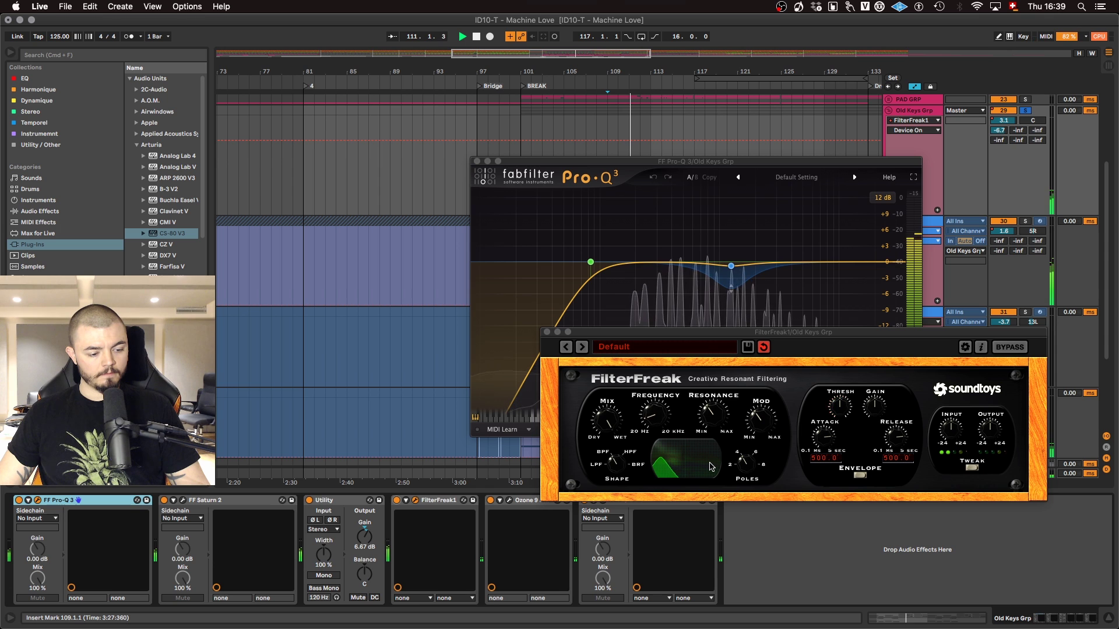
pyautogui.moveTo(674, 468)
pyautogui.mouseDown()
pyautogui.moveTo(683, 469)
pyautogui.moveTo(670, 470)
pyautogui.mouseUp()
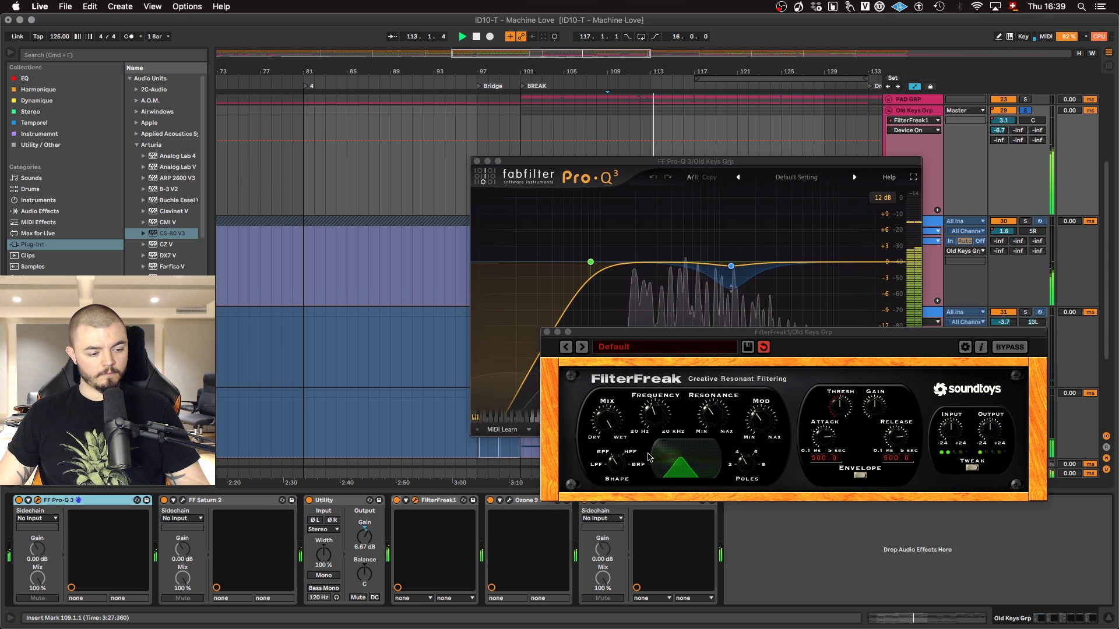
pyautogui.moveTo(612, 415); pyautogui.dragTo(597, 373)
pyautogui.click(476, 161)
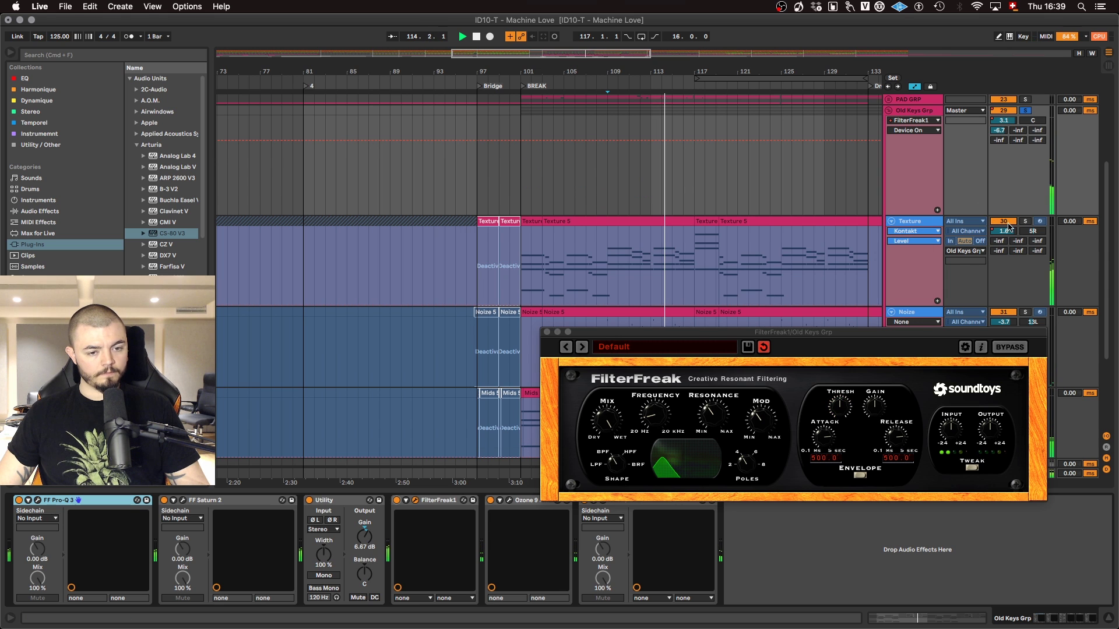
# Step: Stop playback, show the Old Keys Grp automation in separate lanes, and close the FilterFreak window
pyautogui.click(922, 186)
pyautogui.press('space')
pyautogui.rightClick(922, 186)
pyautogui.click(956, 199)
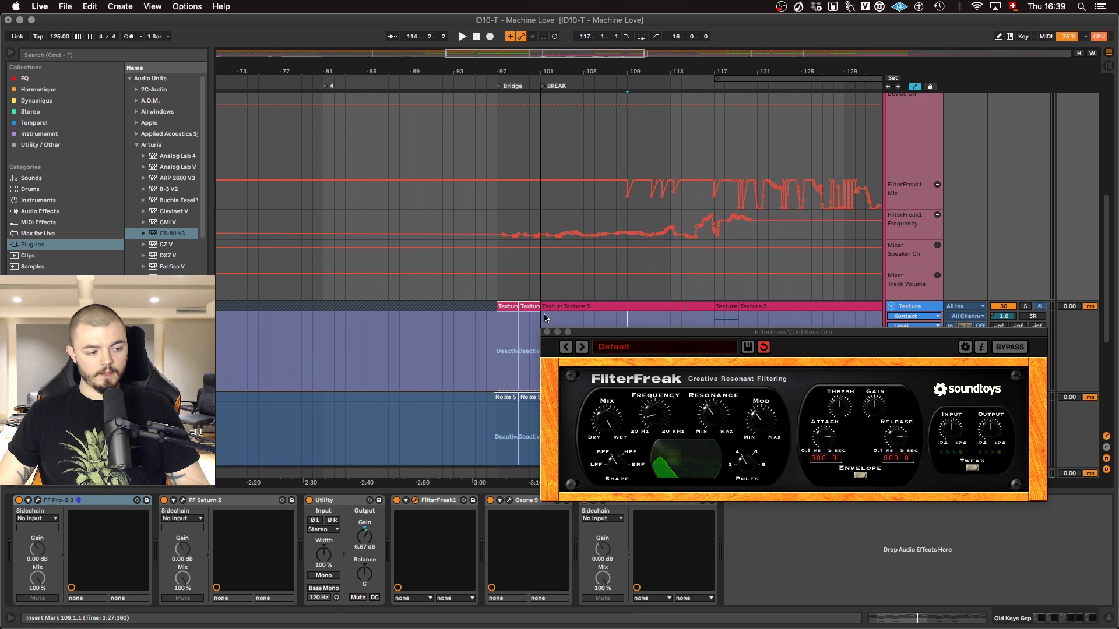
pyautogui.click(548, 332)
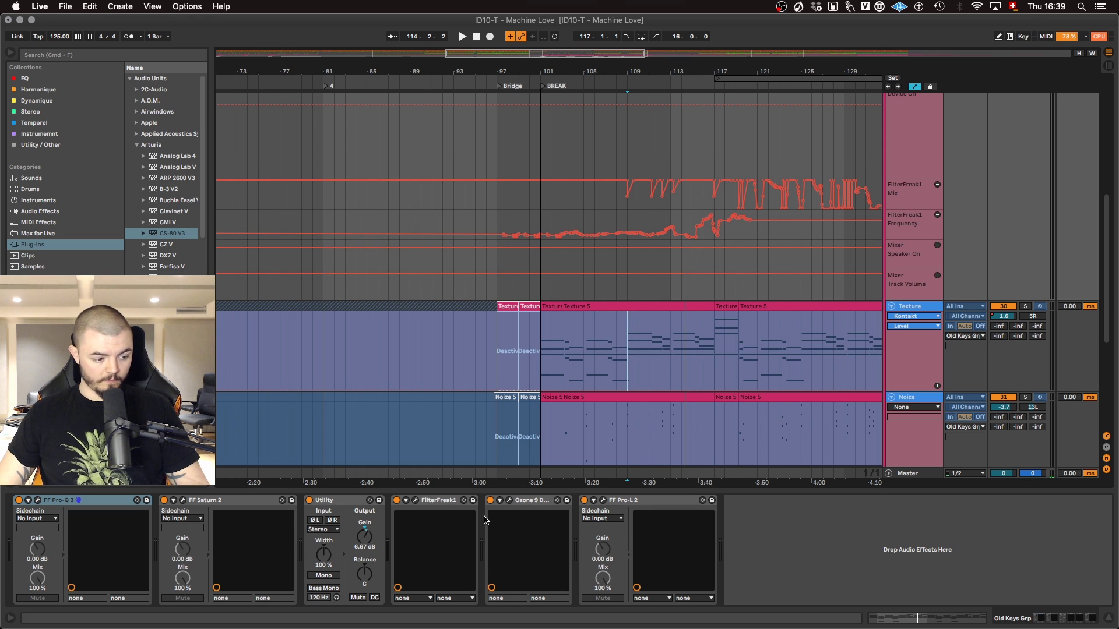
# Step: Inspect the Ozone 9 Dynamic EQ on the Old Keys Grp and compare the sound with it off and on
pyautogui.click(510, 501)
pyautogui.moveTo(512, 125); pyautogui.dragTo(695, 224)
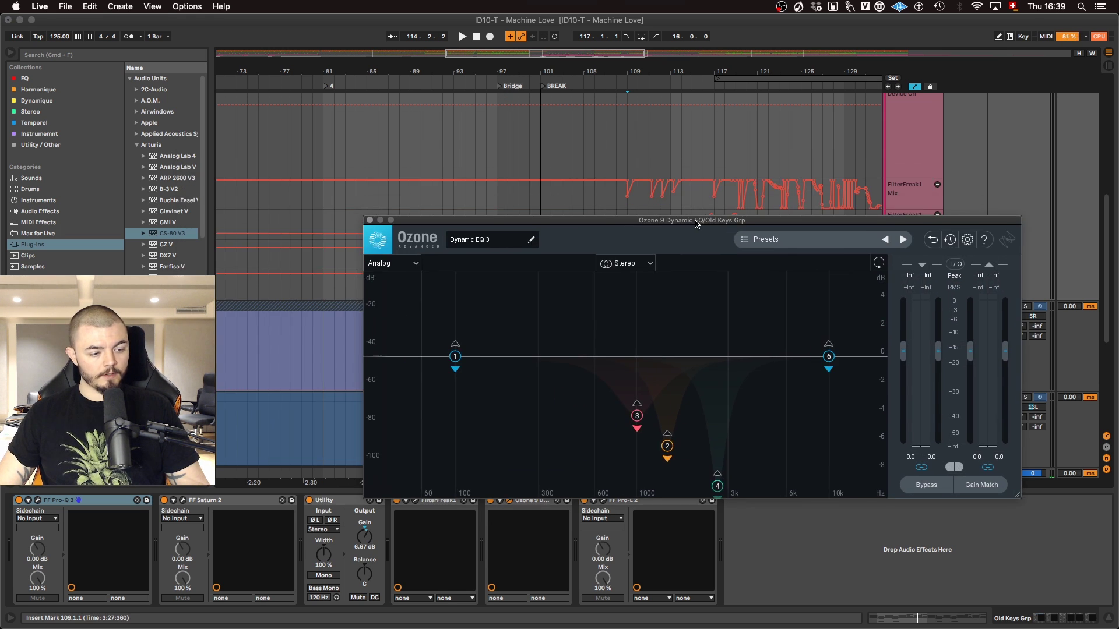
pyautogui.press('space')
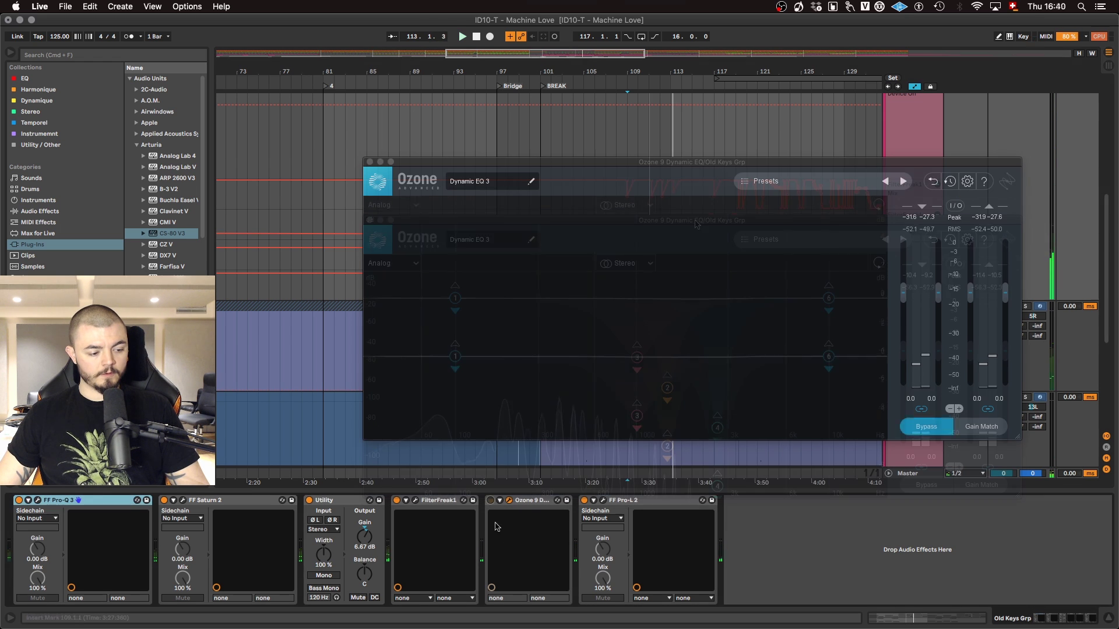
pyautogui.press('space')
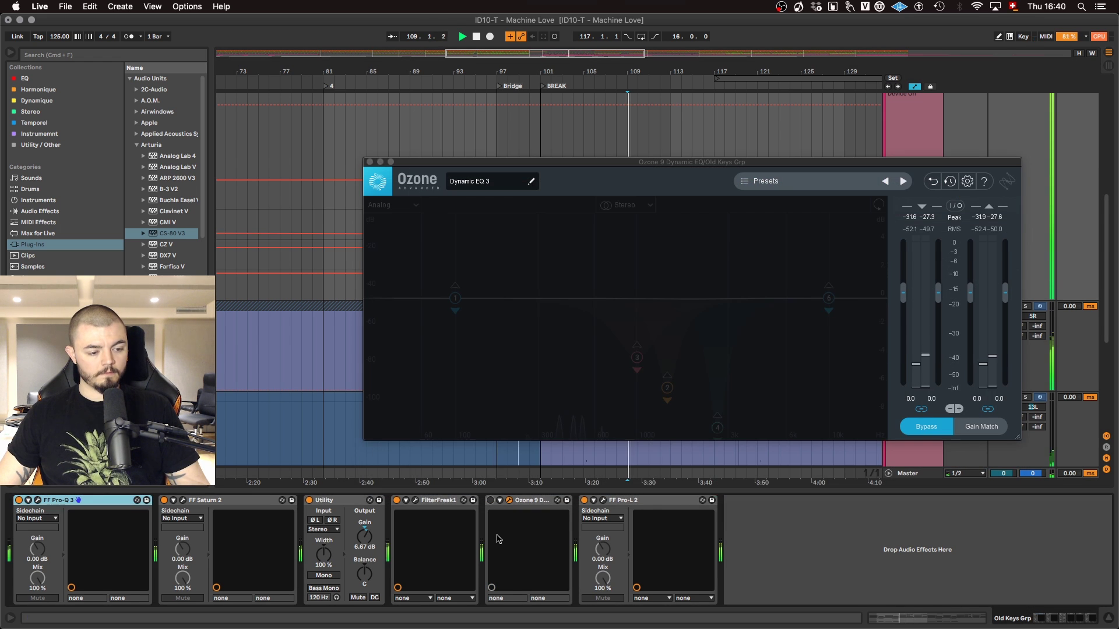
pyautogui.click(491, 501)
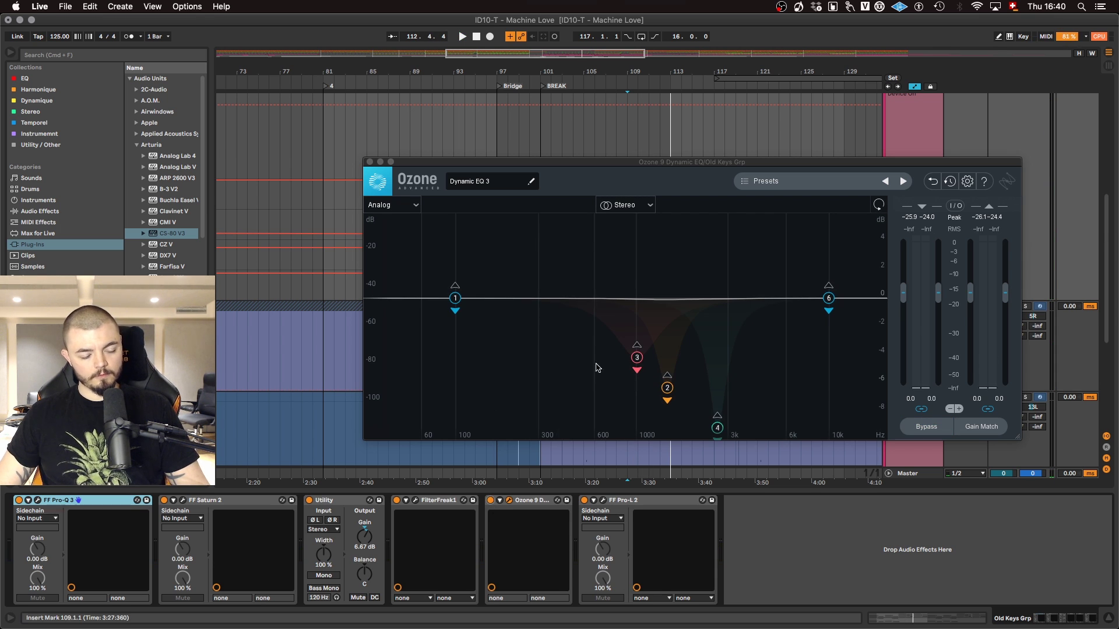
pyautogui.click(369, 163)
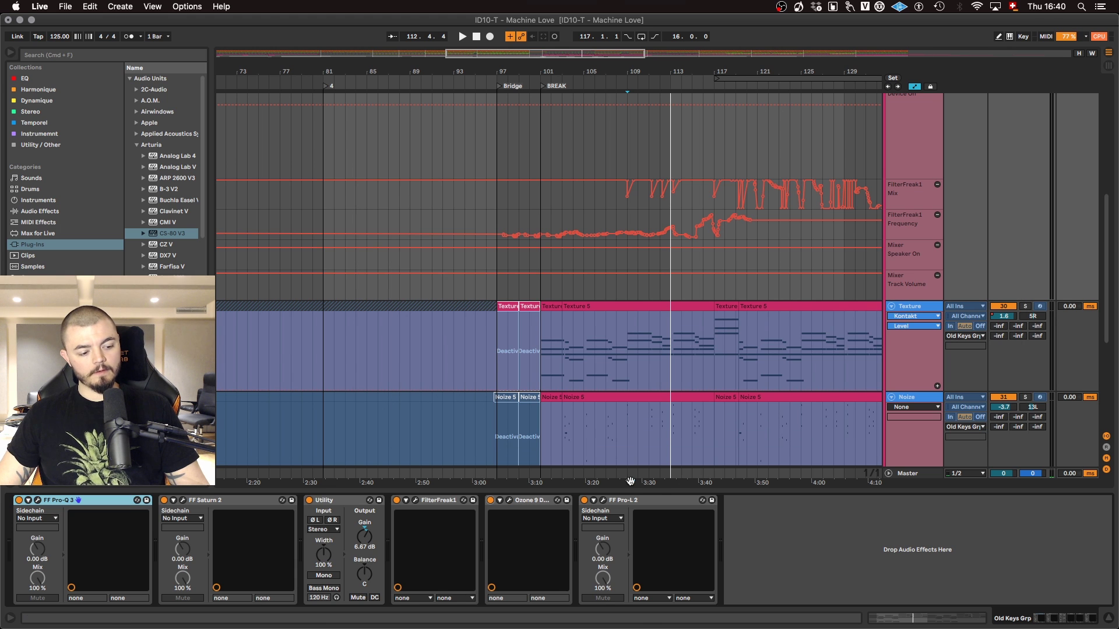
# Step: Inspect the FF Pro-L 2 limiter on the Old Keys Grp while playing from bar 109, and close its window
pyautogui.click(603, 501)
pyautogui.press('space')
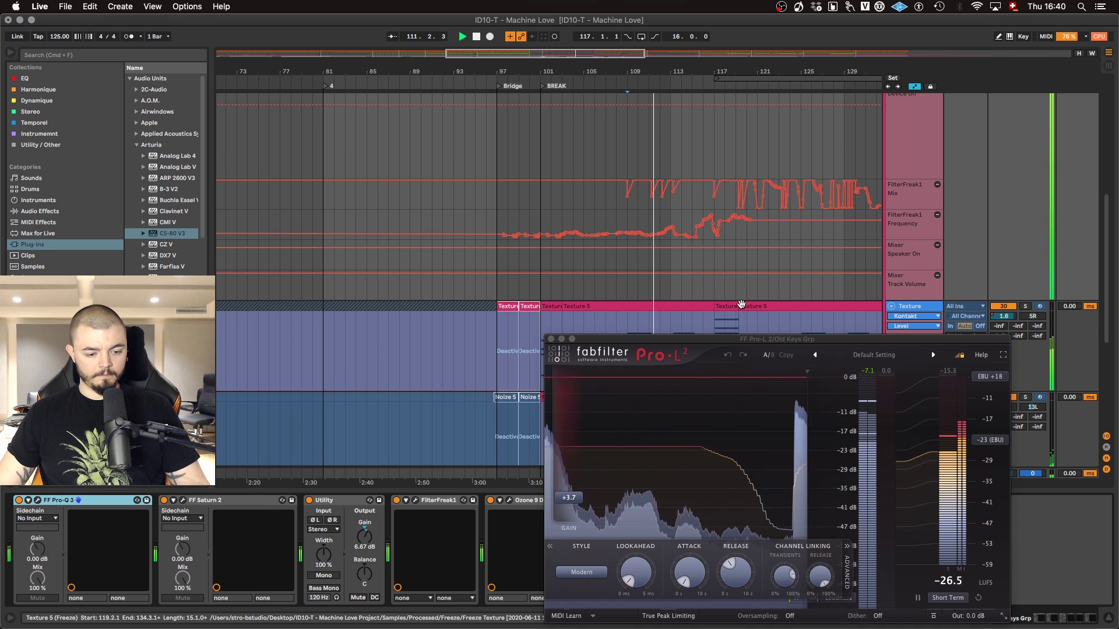
pyautogui.press('space')
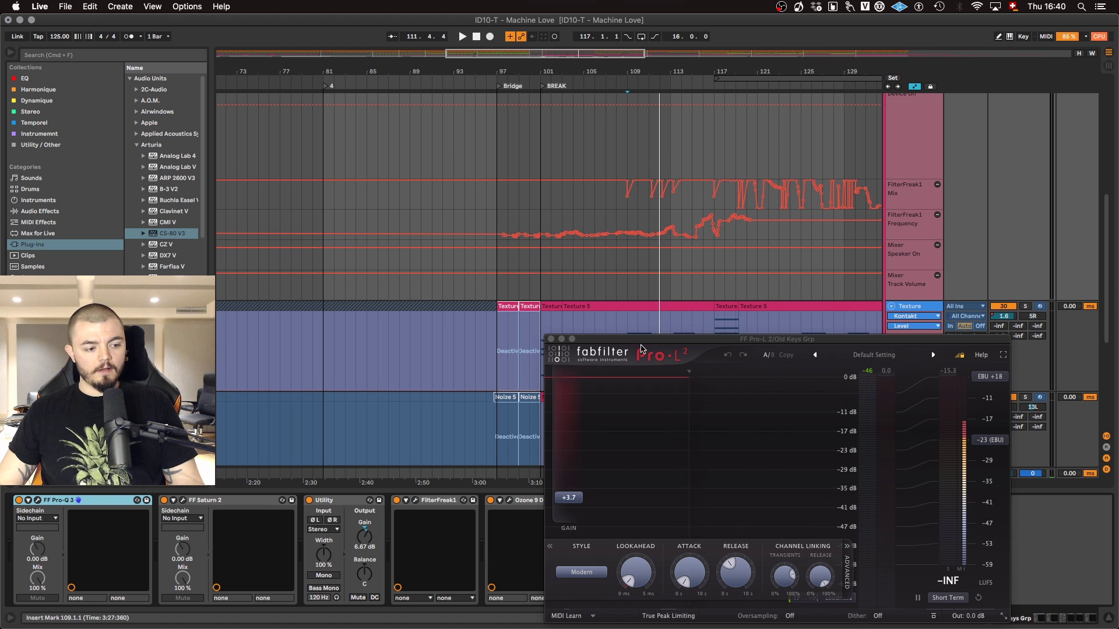
pyautogui.click(552, 340)
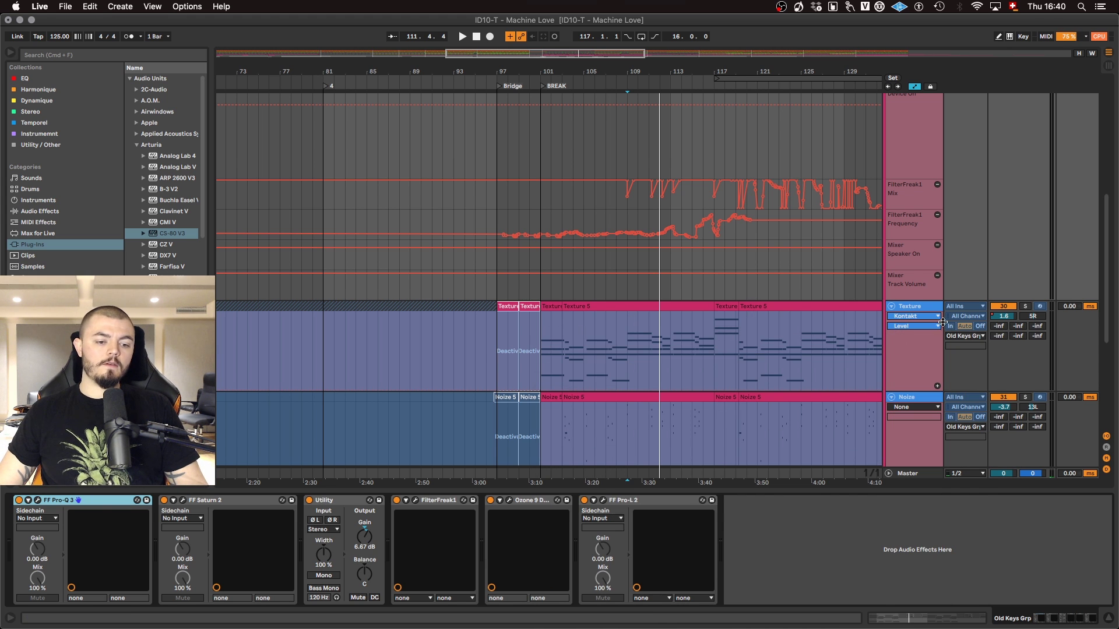
# Step: Hide the automation in the arrangement and fold the Old Keys Grp
pyautogui.scroll(5, 909, 233)
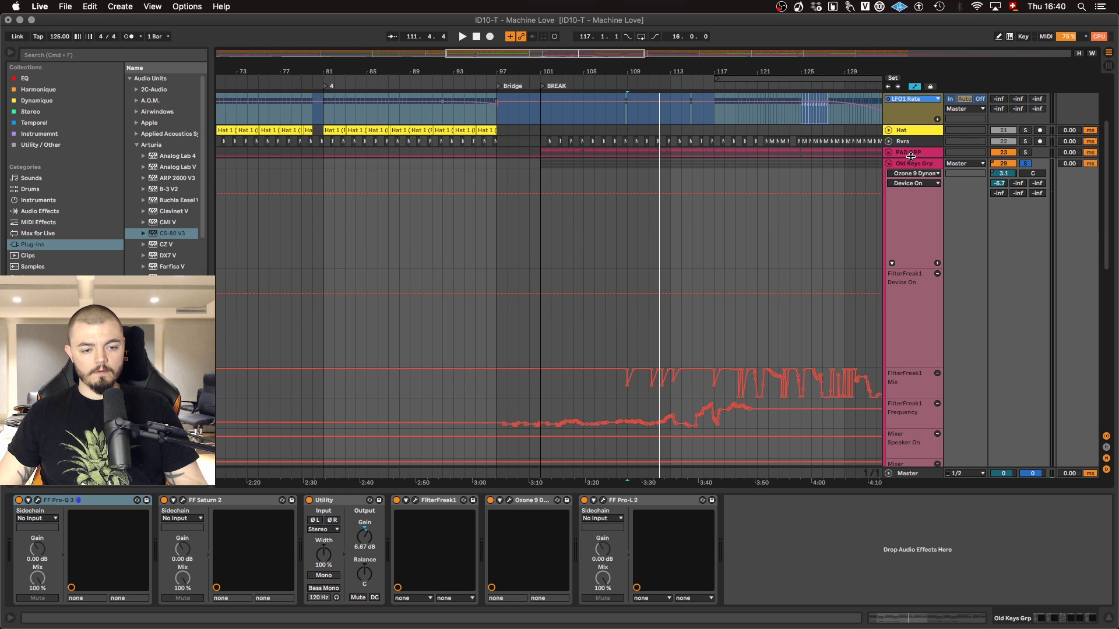
pyautogui.click(913, 165)
pyautogui.press('a')
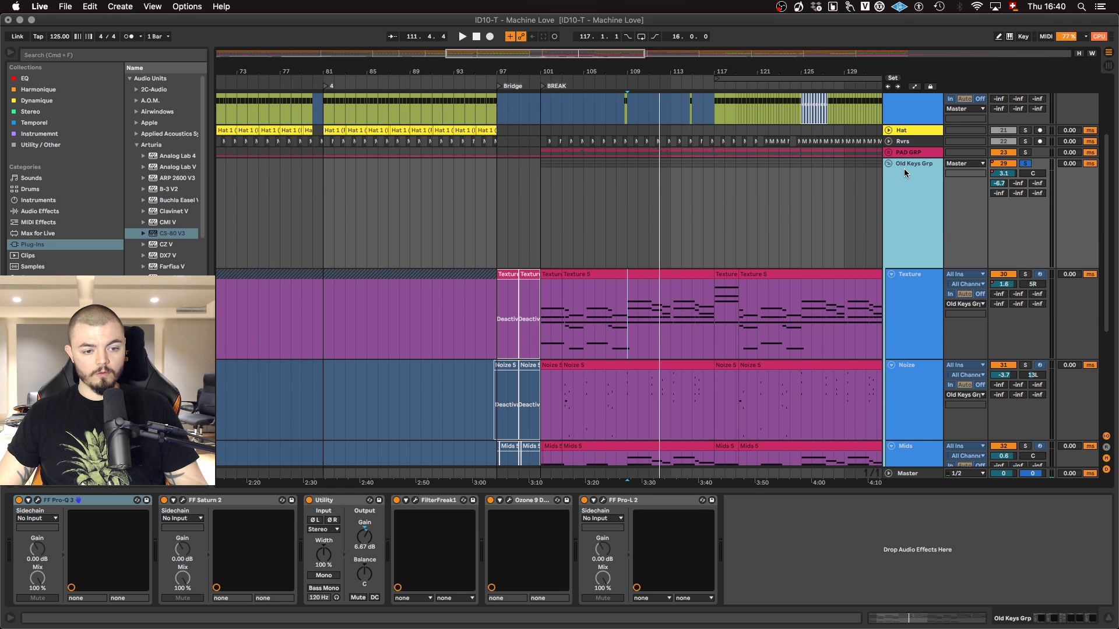
pyautogui.click(887, 163)
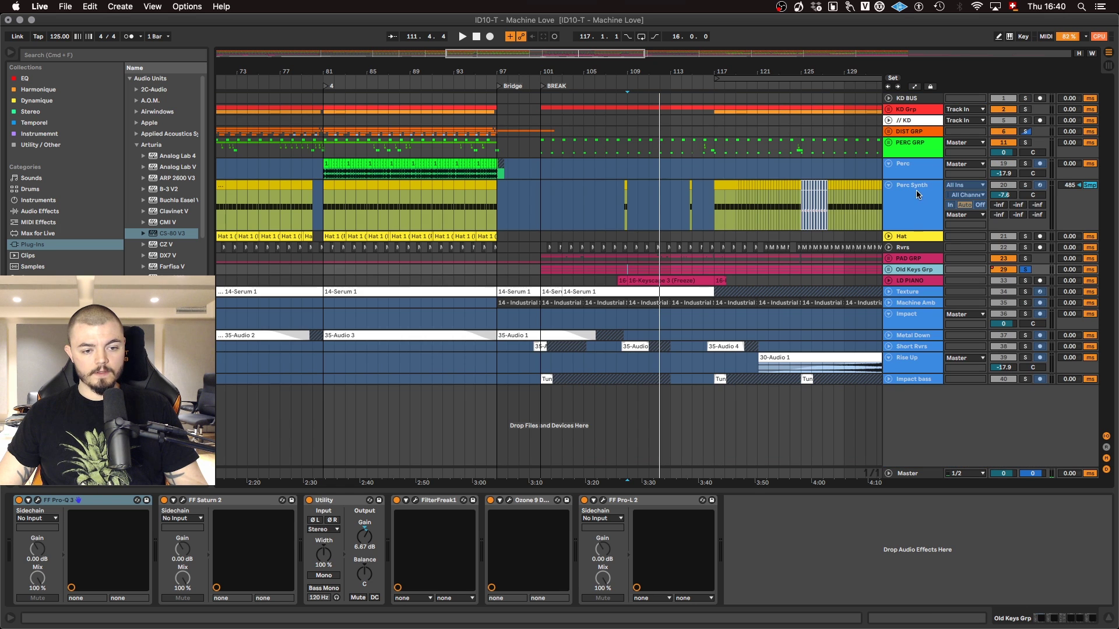
# Step: Unfold the LD PIANO track, switch the solo to it, and play its Keyscape clip from bar 109 while examining the waveform
pyautogui.click(904, 283)
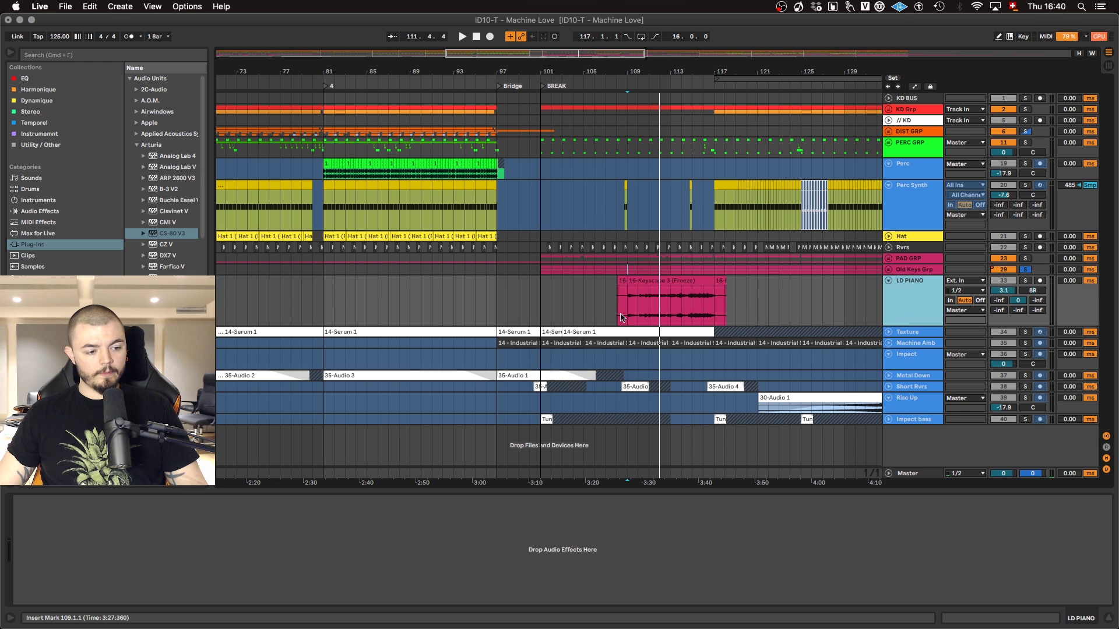
pyautogui.click(621, 317)
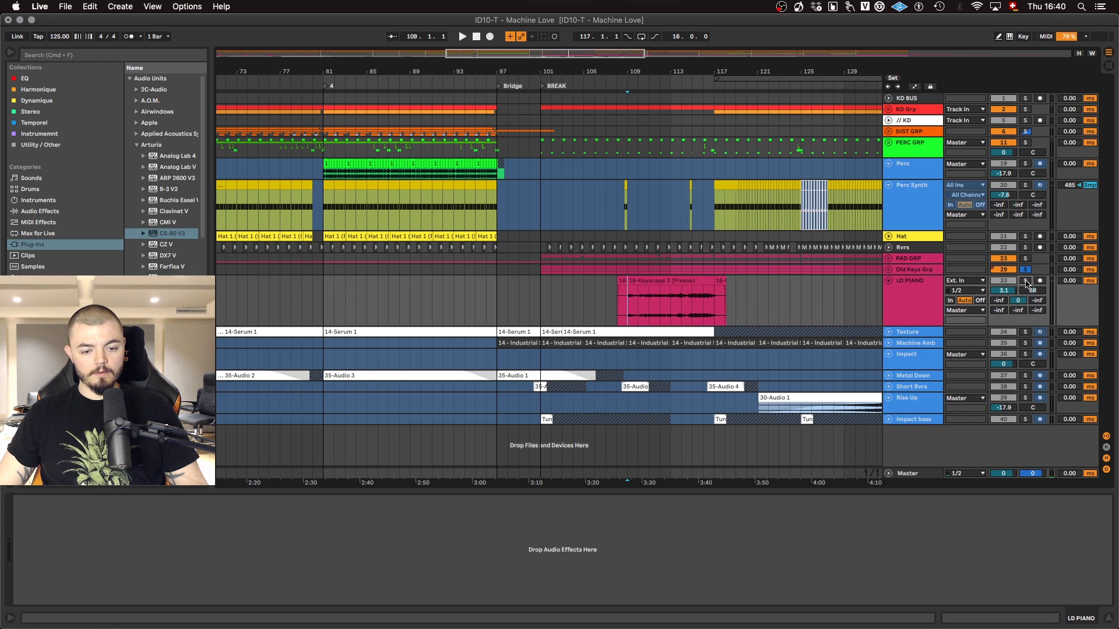
pyautogui.click(899, 298)
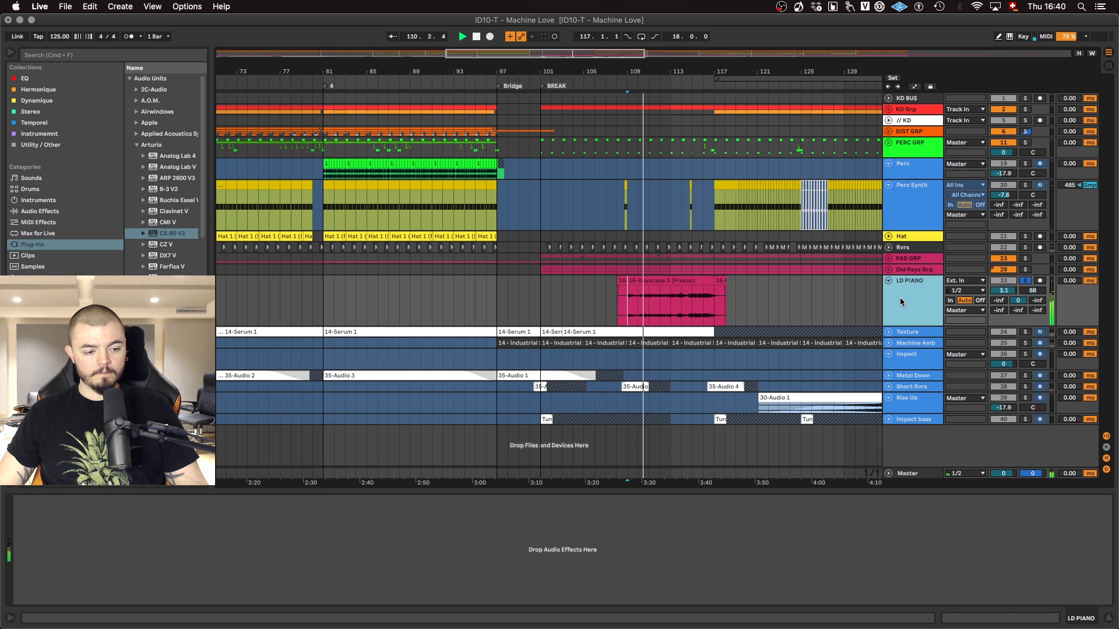
pyautogui.scroll(5, 645, 311)
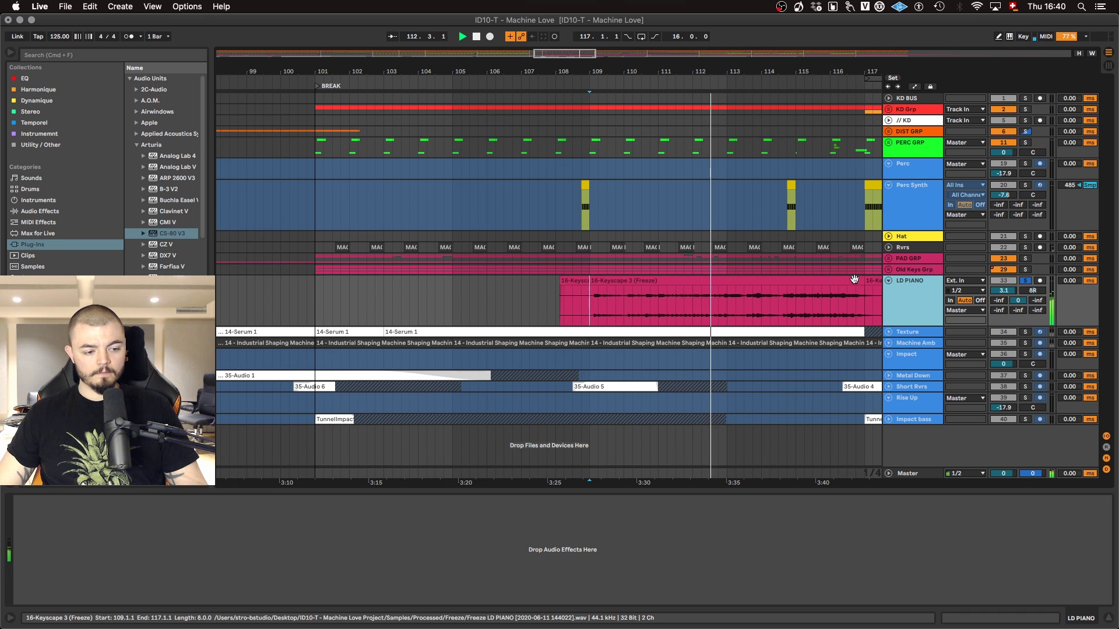
pyautogui.click(831, 321)
pyautogui.scroll(3, 785, 314)
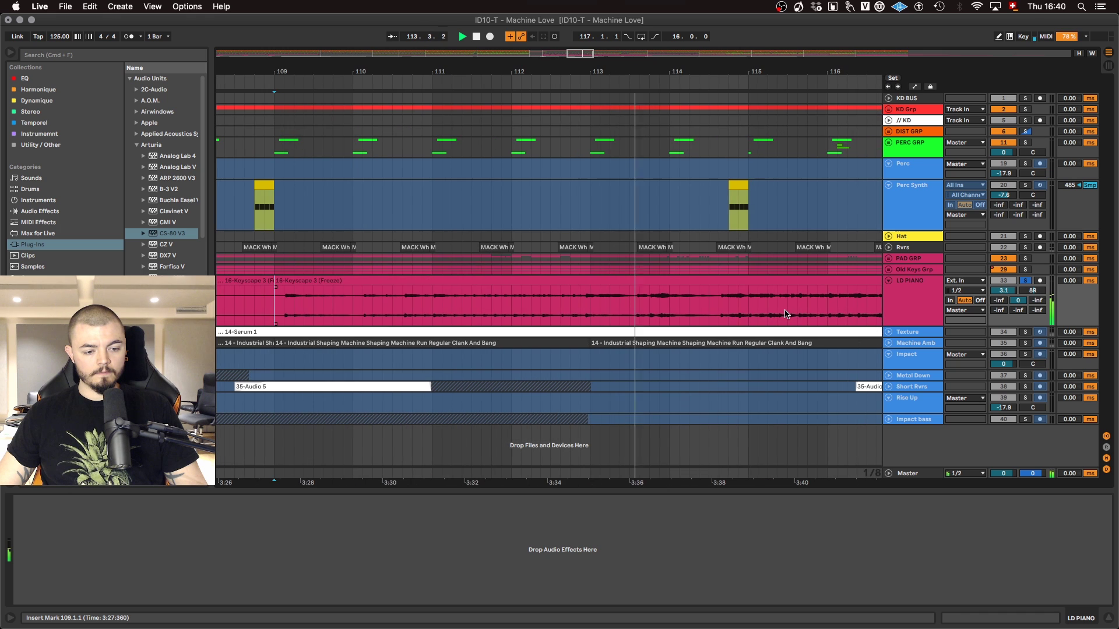
pyautogui.scroll(-3, 785, 315)
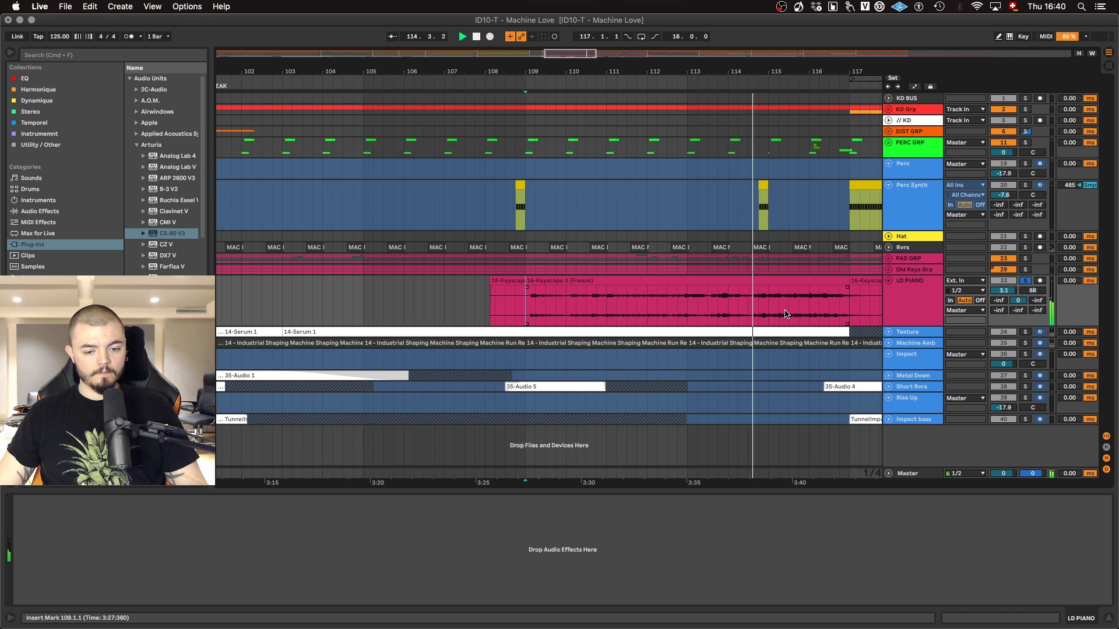
# Step: Stop the piano playback, check LD PIANO's B-Rvb Old send, and show the return tracks with B Rvb Old's devices
pyautogui.click(793, 315)
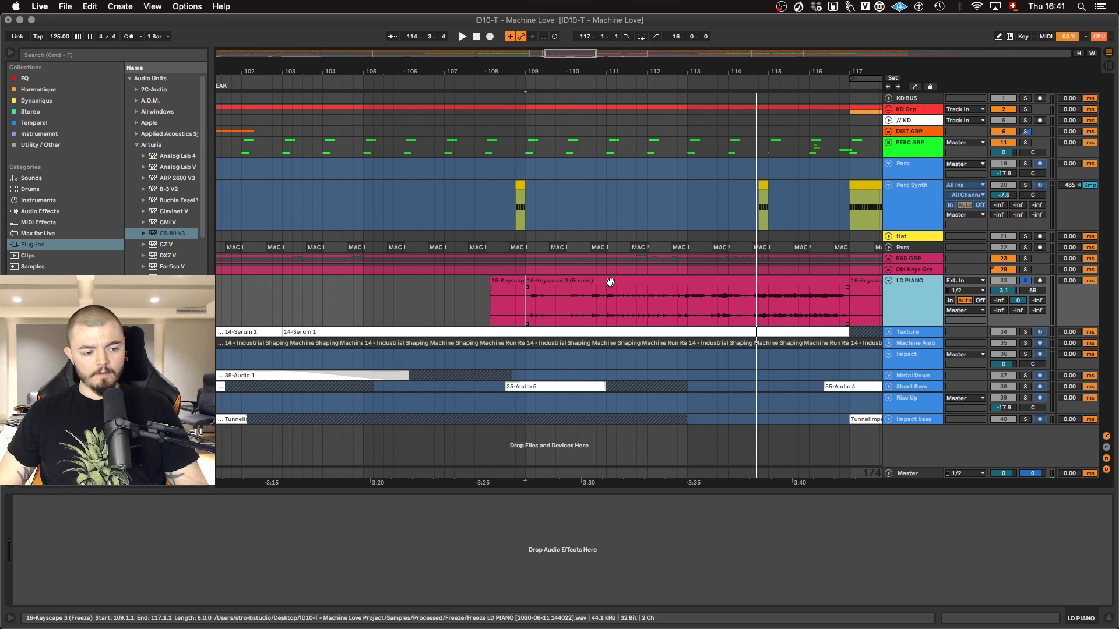
pyautogui.click(1017, 301)
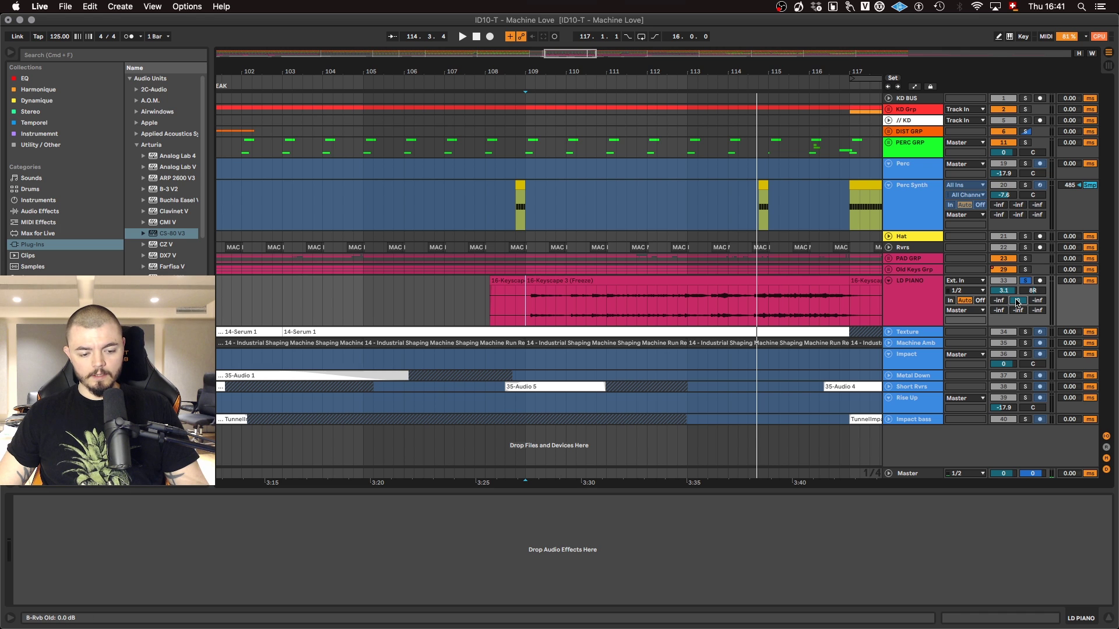
pyautogui.press('super+alt+r')
pyautogui.click(911, 418)
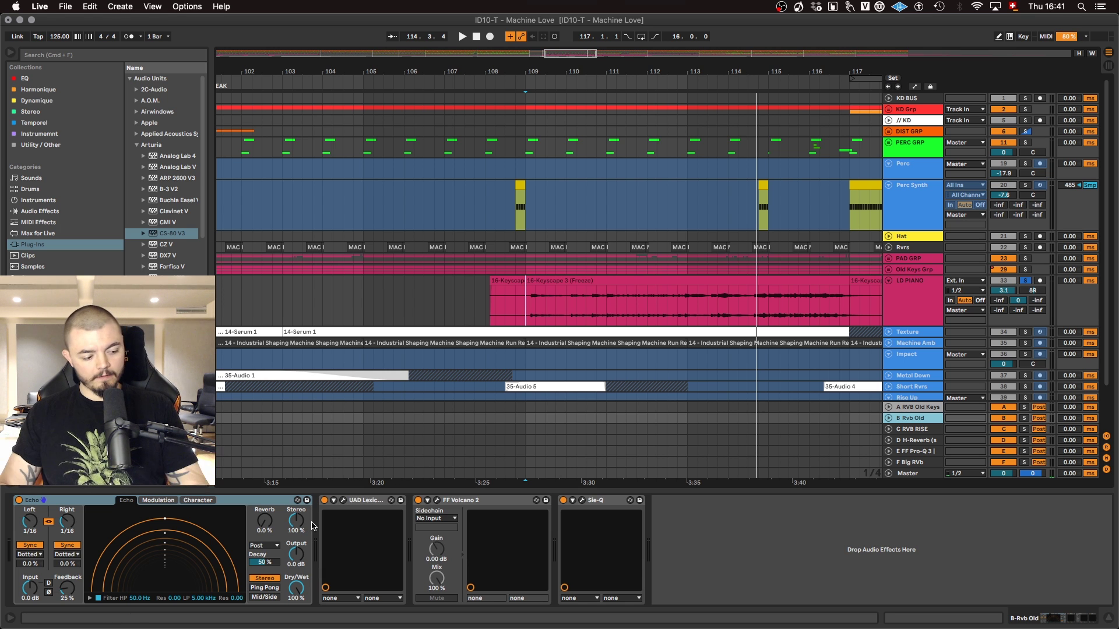
# Step: Play LD PIANO from bar 109 and open the UAD Lexicon 224 on B Rvb Old, placing its window out of the way
pyautogui.press('space')
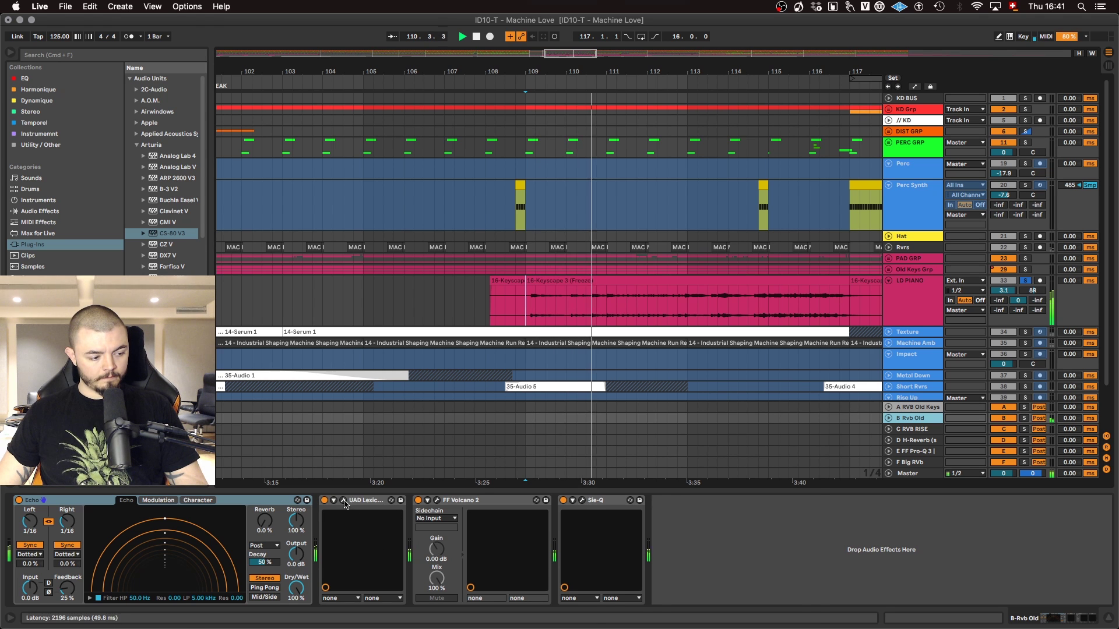
pyautogui.click(345, 504)
pyautogui.press('space')
pyautogui.moveTo(703, 267); pyautogui.dragTo(199, 200)
# Step: Open FF Volcano 2 on B Rvb Old, compare the piano with it off and on from bar 109, and examine its modulation
pyautogui.click(436, 500)
pyautogui.press('space')
pyautogui.click(417, 500)
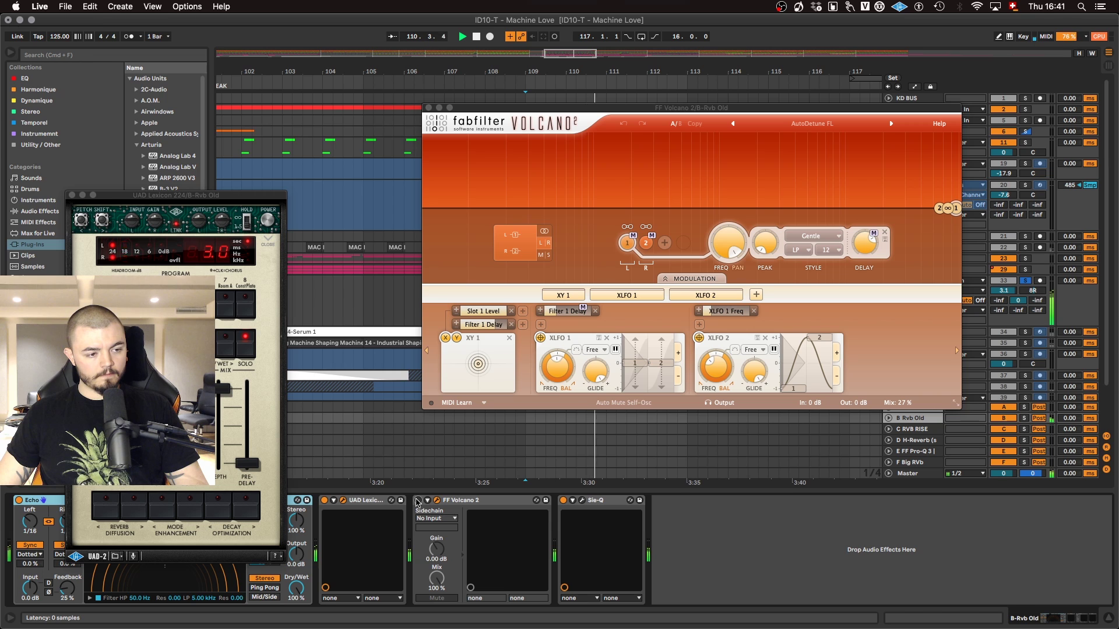
pyautogui.click(417, 500)
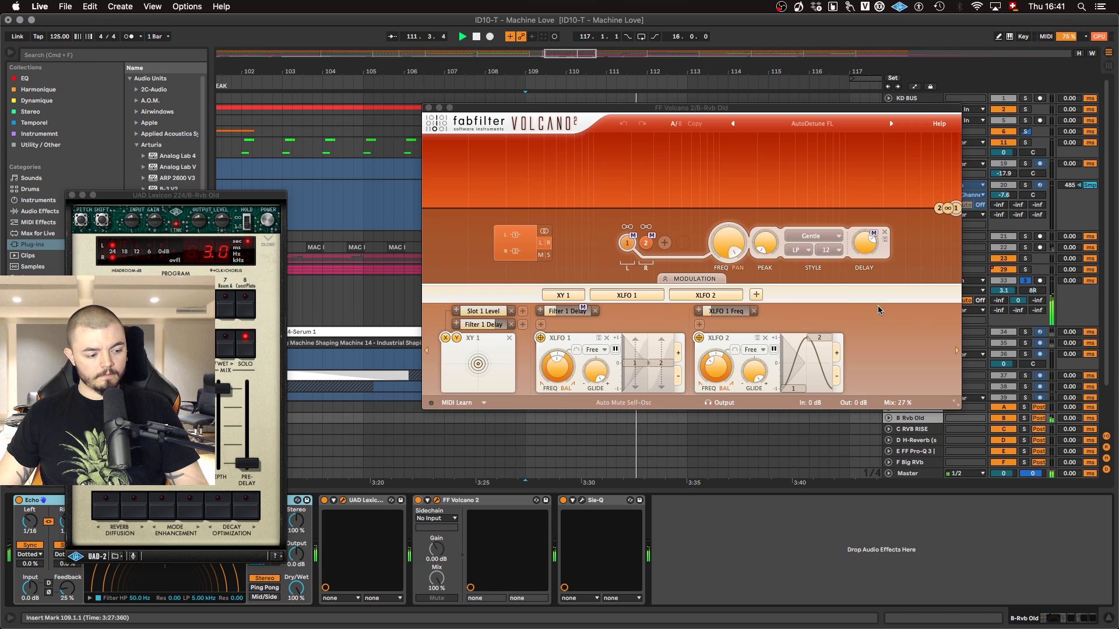
pyautogui.press('space')
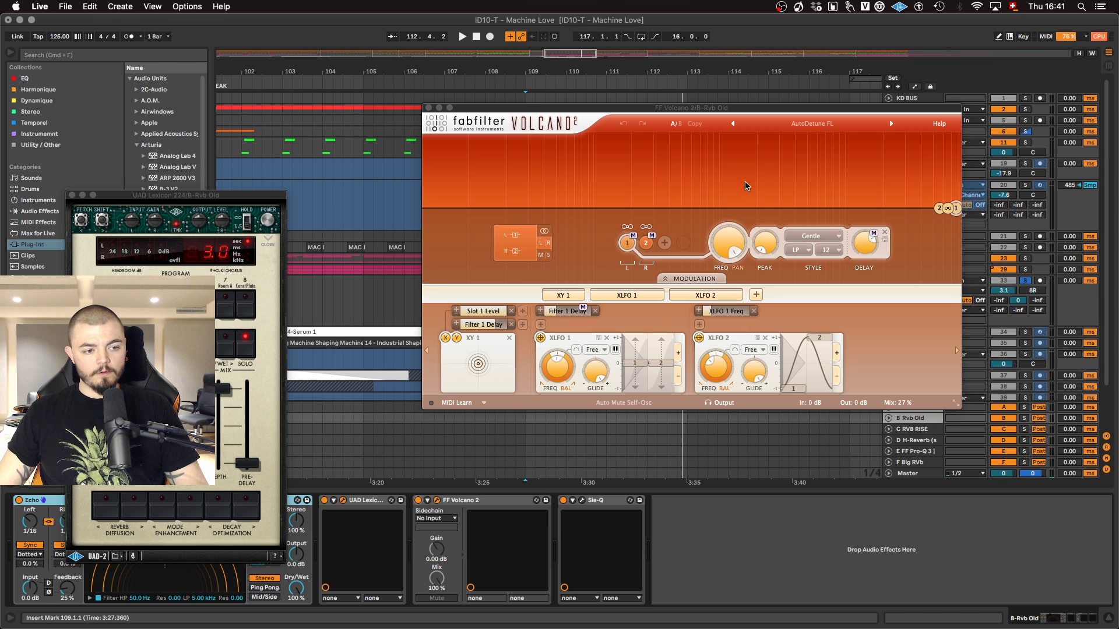
pyautogui.moveTo(719, 108); pyautogui.dragTo(704, 158)
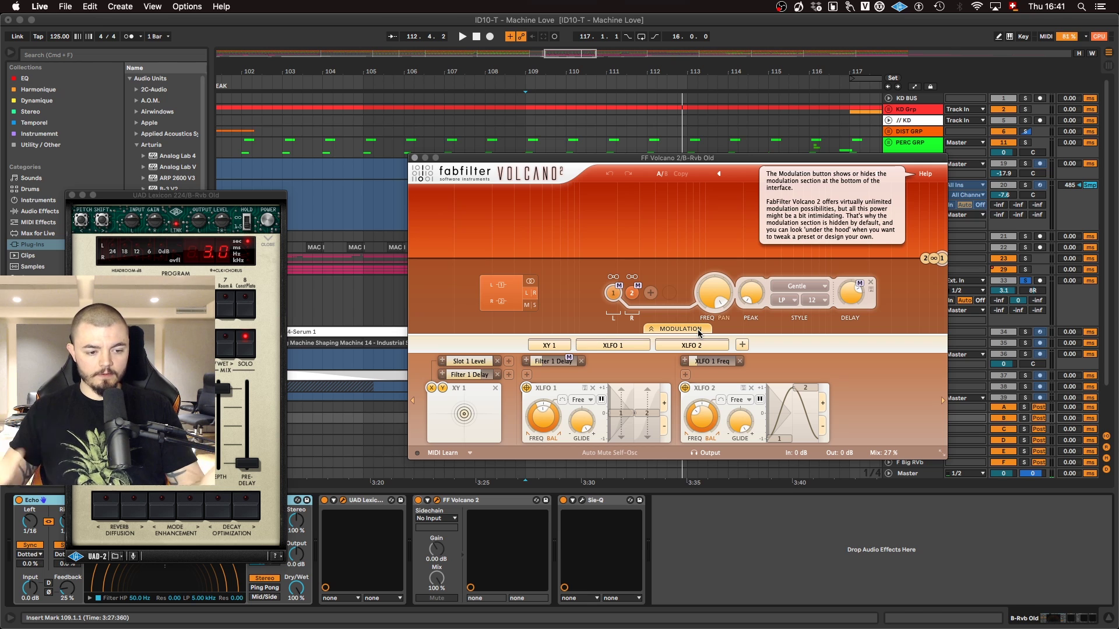
# Step: Inspect the Soundtoys Sie-Q settings on B Rvb Old, and close the Sie-Q and Volcano 2 windows
pyautogui.click(582, 500)
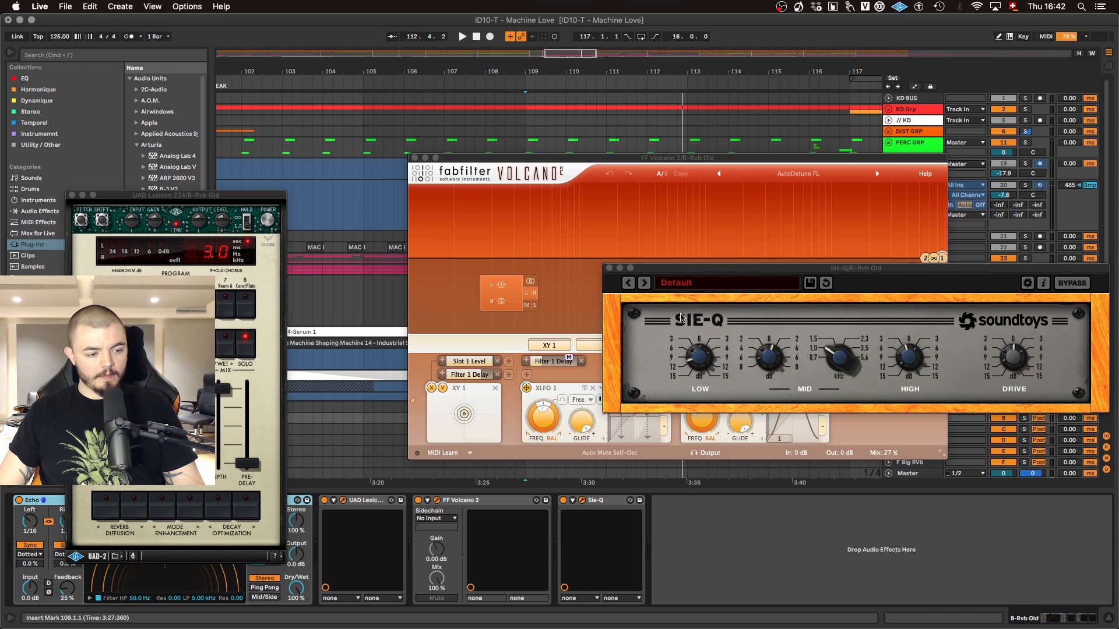
pyautogui.click(609, 269)
pyautogui.click(414, 159)
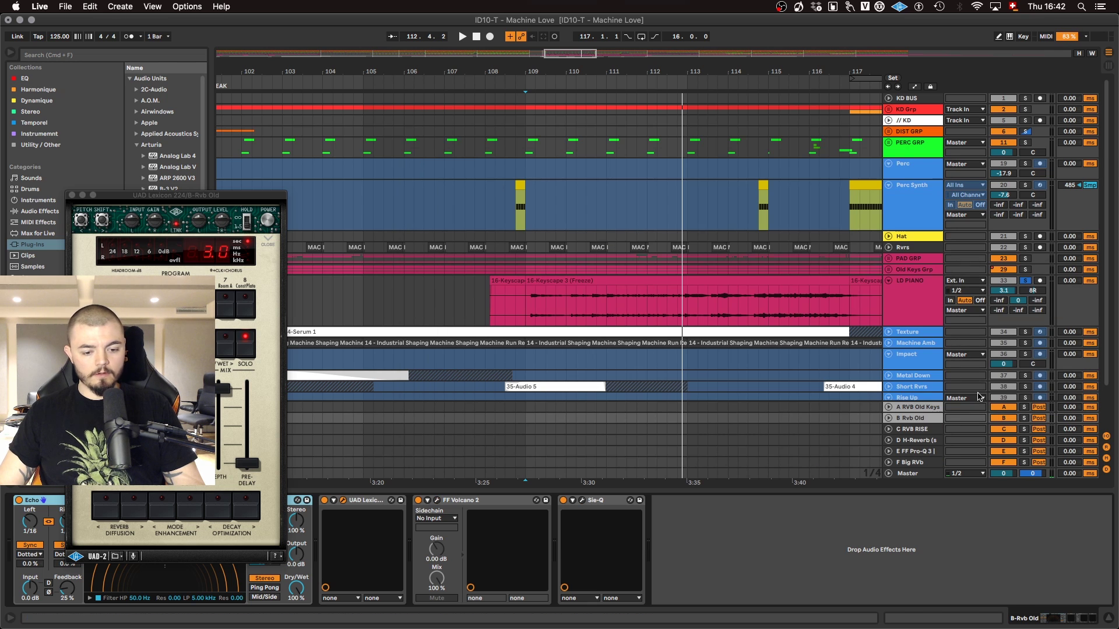
# Step: Unfold B Rvb Old, examine its track panning automation around the break, and close the Lexicon 224 window
pyautogui.click(888, 418)
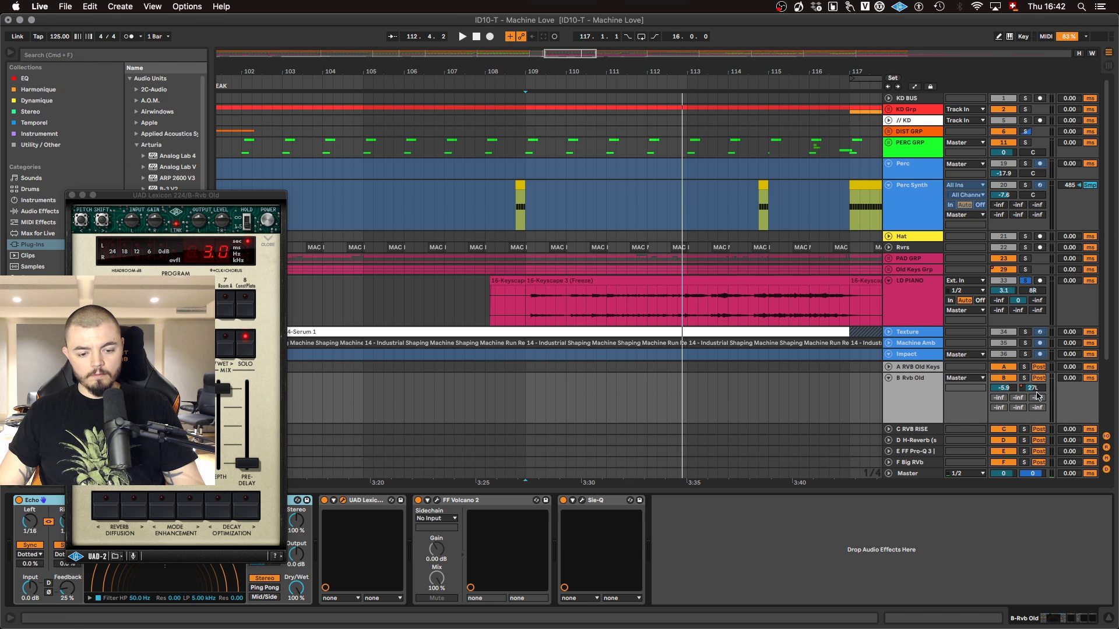
pyautogui.press('w')
pyautogui.press('a')
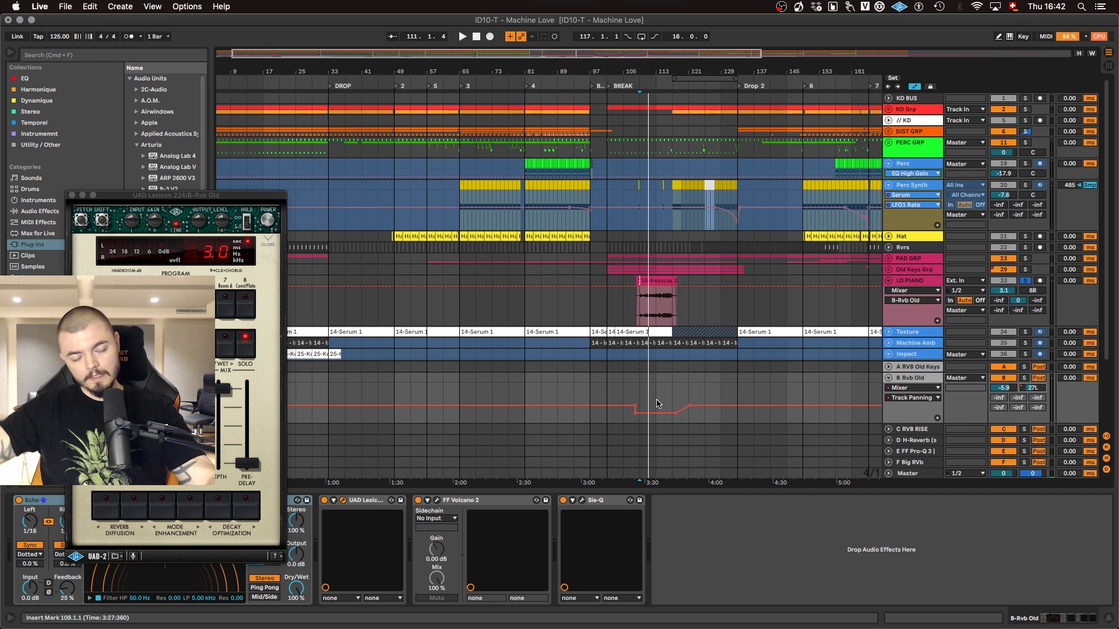
pyautogui.click(72, 194)
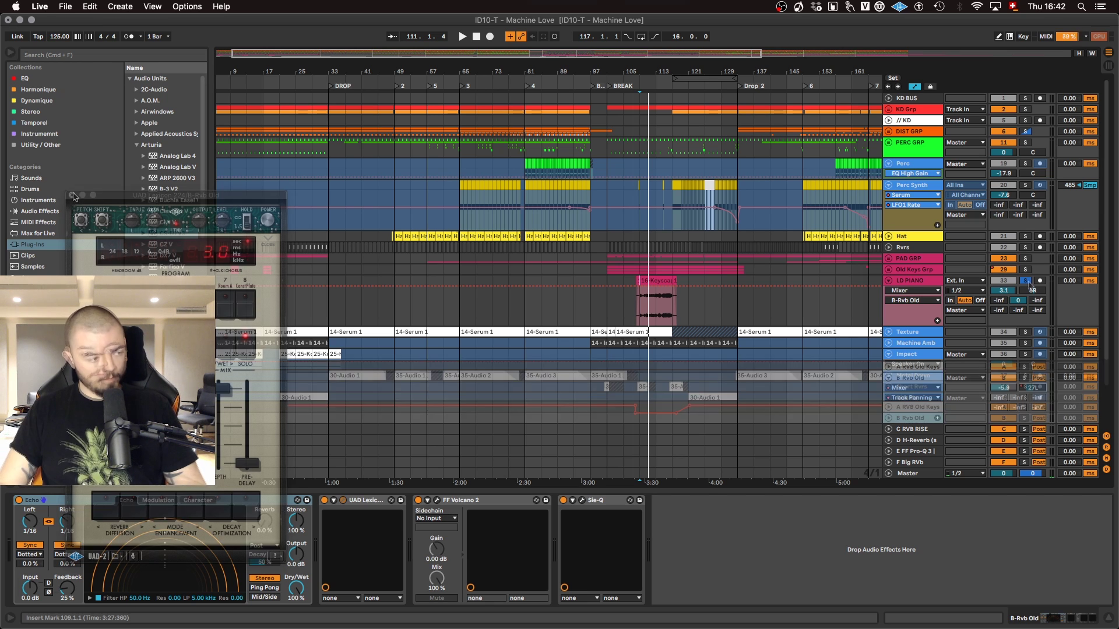
# Step: Solo PAD GRP, Old Keys Grp and LD PIANO together, play them from bar 109, and unfold Old Keys Grp after stopping
pyautogui.click(1025, 259)
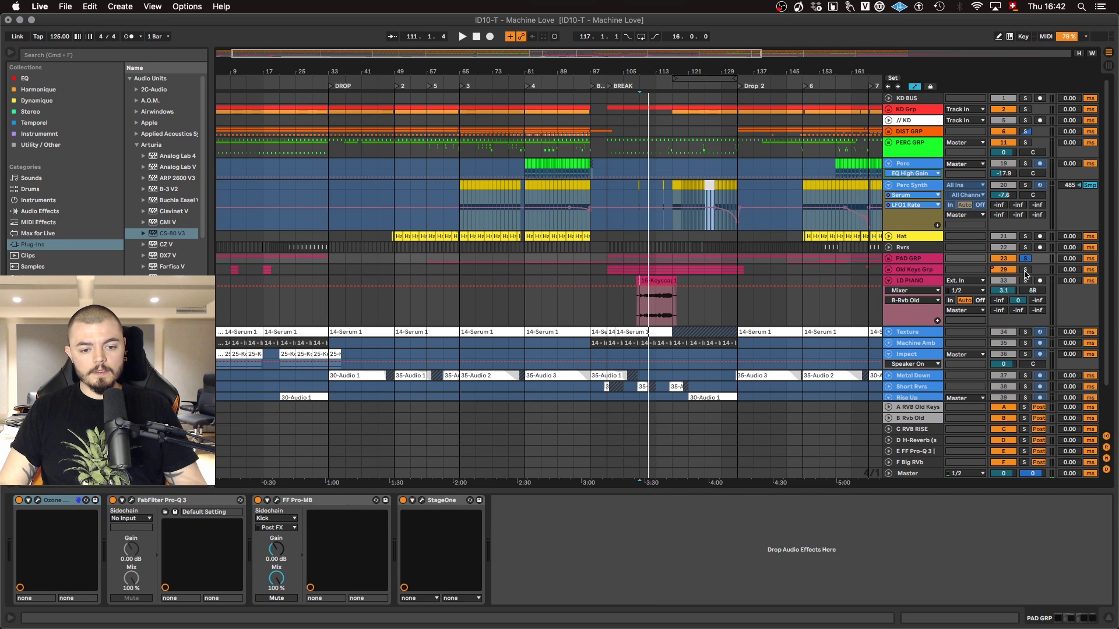
pyautogui.click(1025, 270)
pyautogui.press('space')
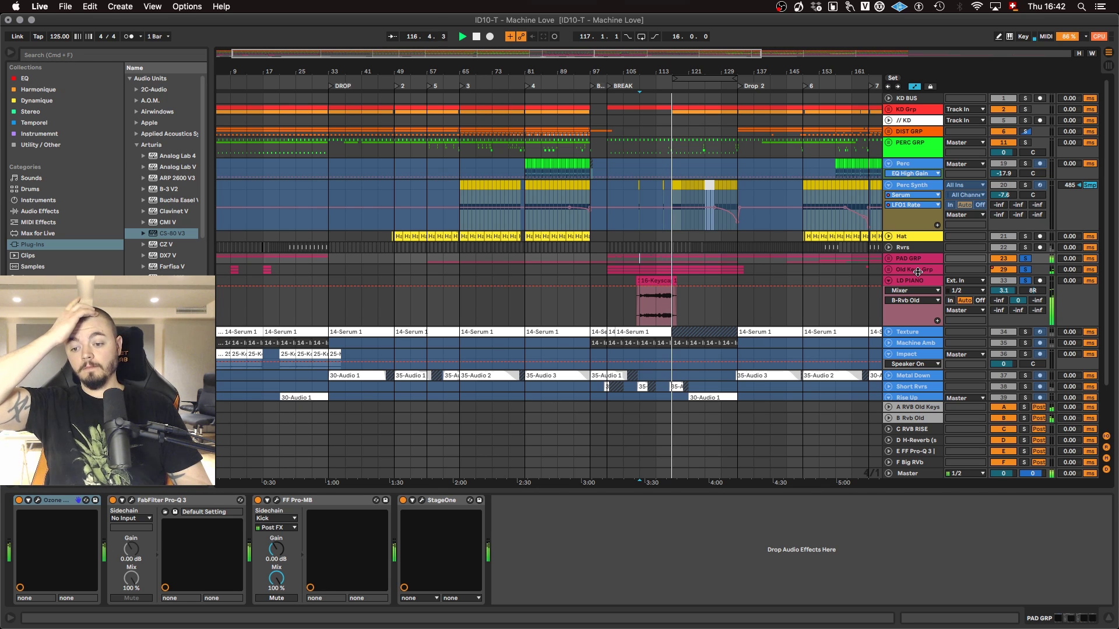
pyautogui.click(918, 272)
pyautogui.press('space')
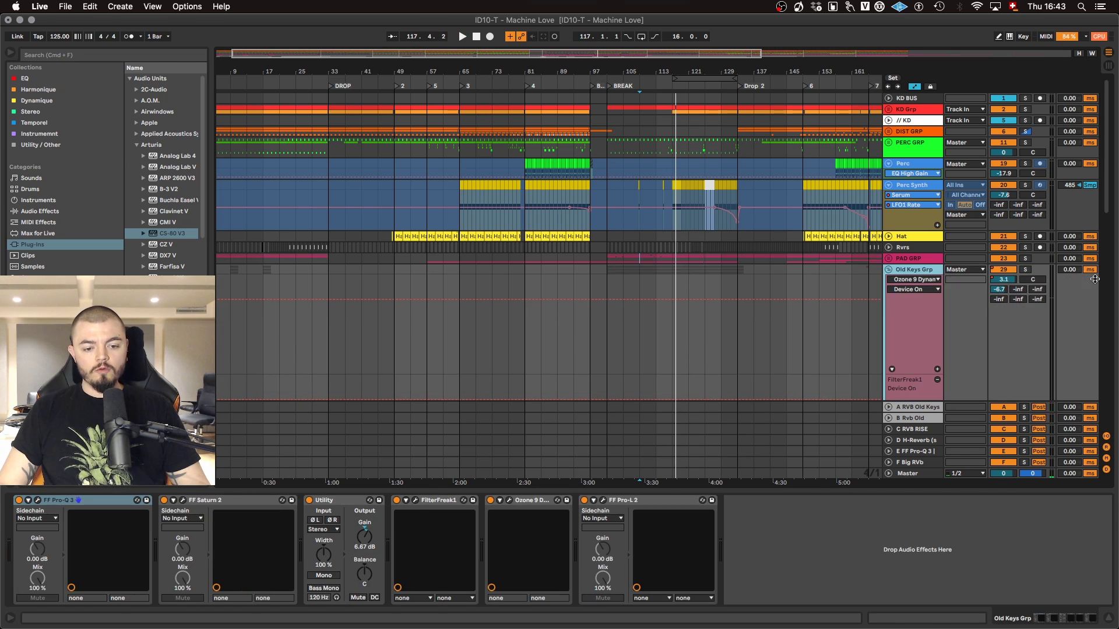
# Step: Check Old Keys Grp's send to A RVB Old Keys, compare that return's devices with B Rvb Old's, and show its track volume automation
pyautogui.click(1010, 289)
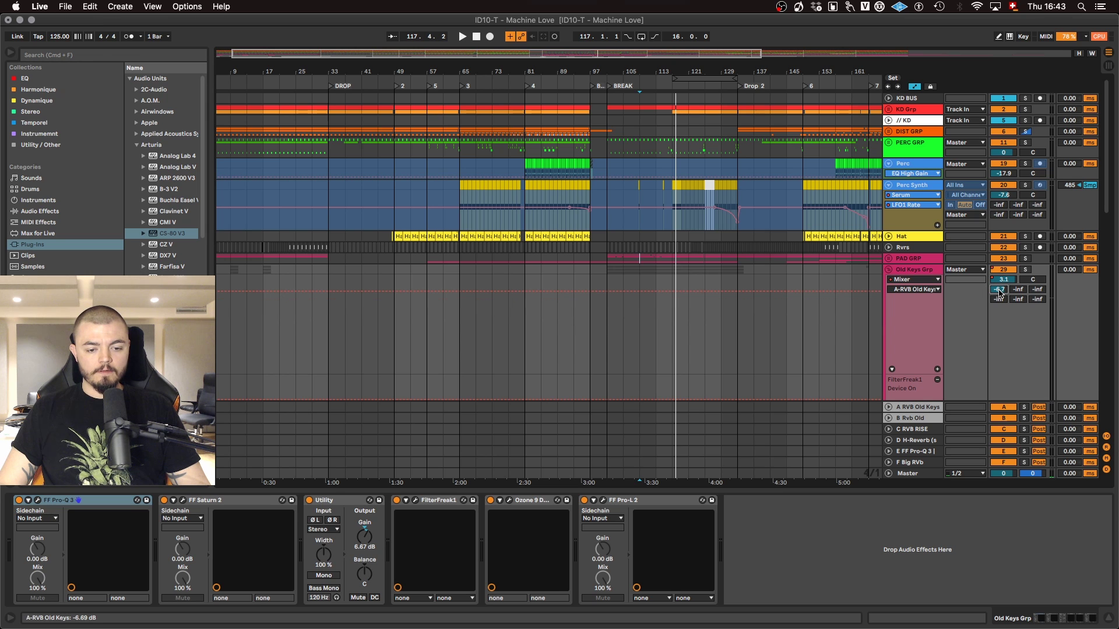
pyautogui.click(915, 406)
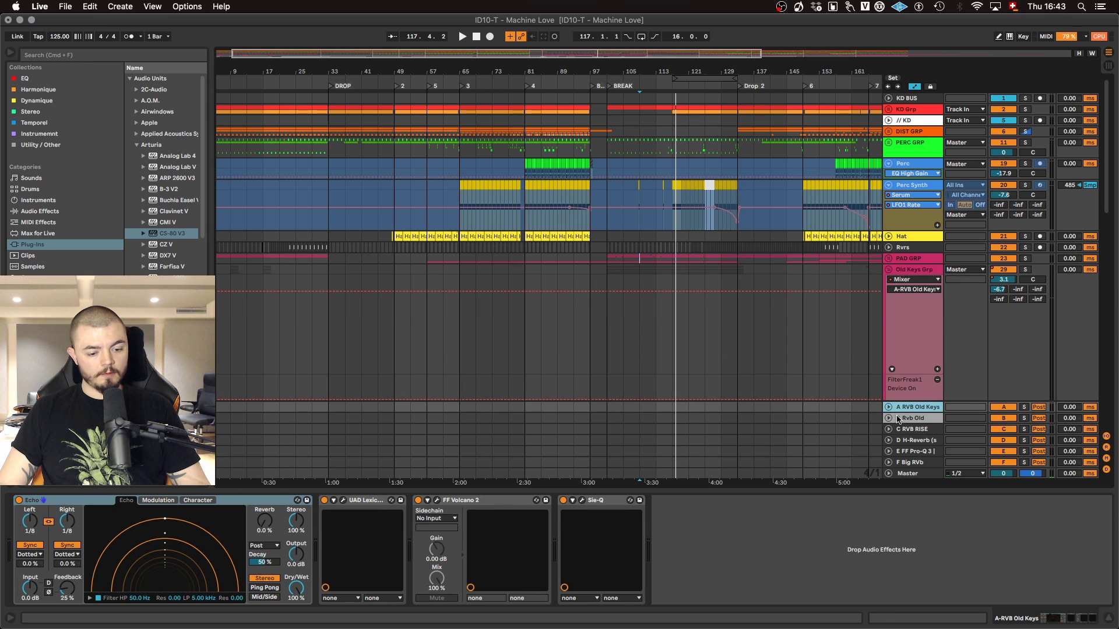
pyautogui.click(899, 418)
pyautogui.click(902, 408)
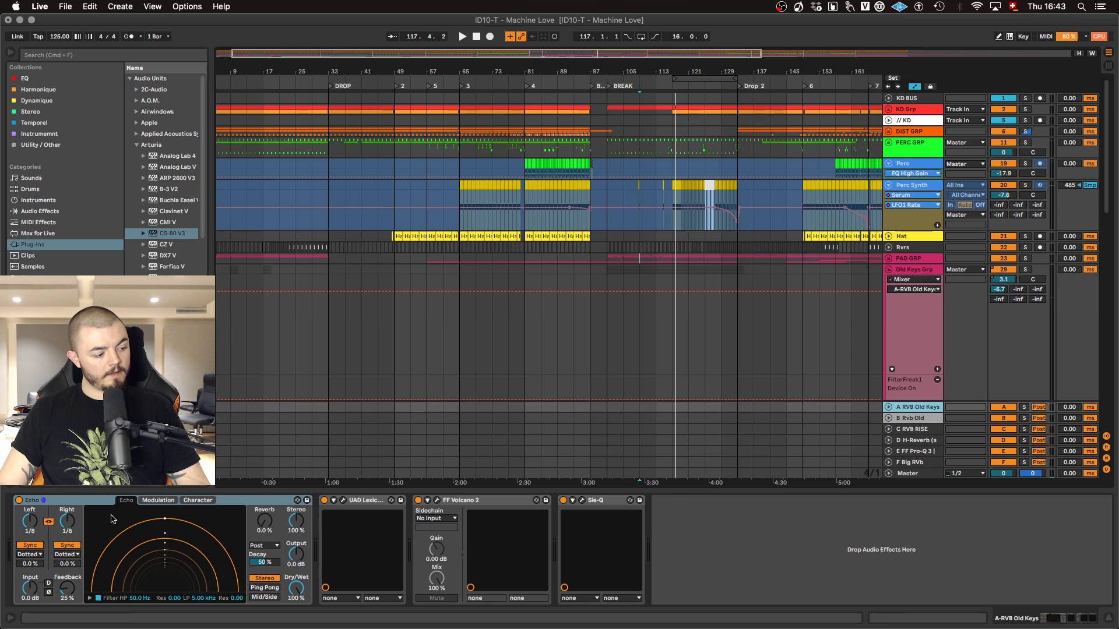
pyautogui.click(888, 407)
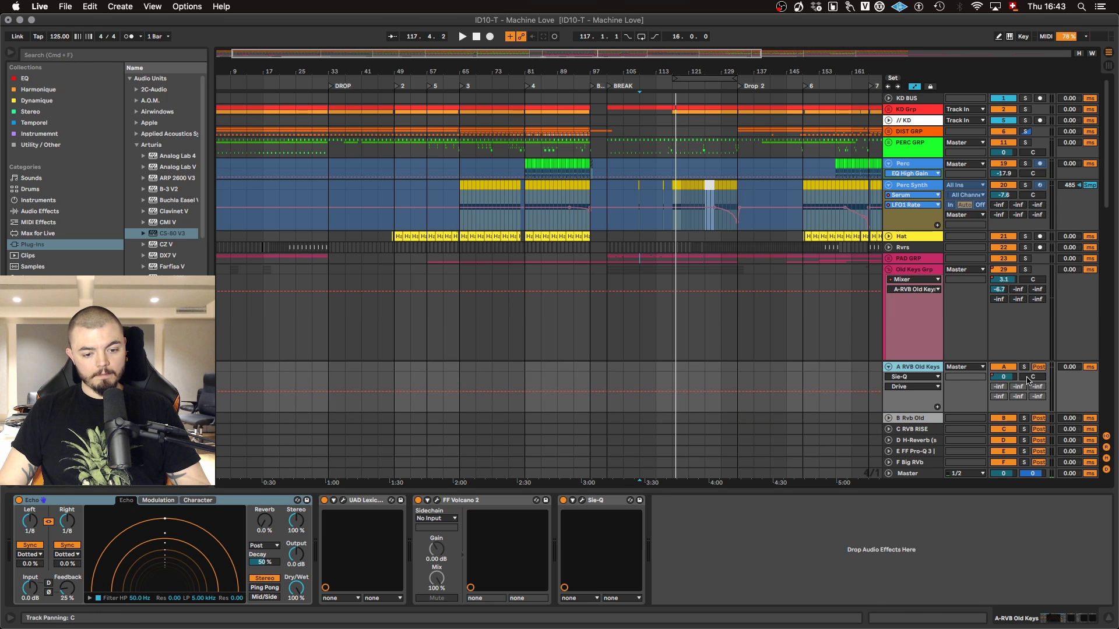
pyautogui.click(1006, 380)
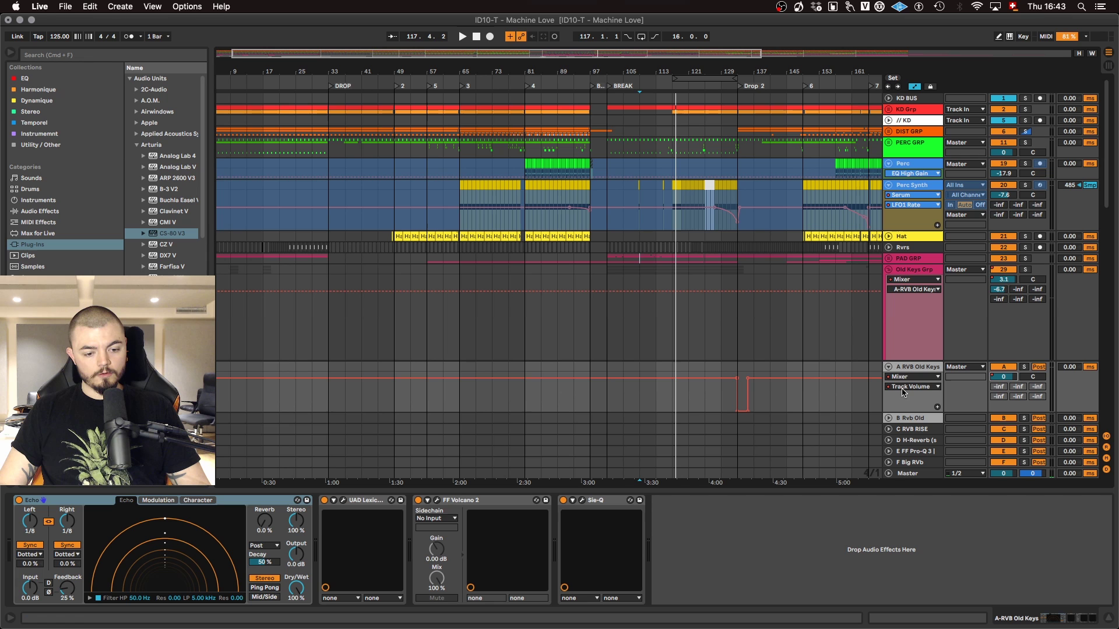
# Step: Unfold the Texture track, review its devices, and audition it in solo from bar 109
pyautogui.scroll(5, 717, 373)
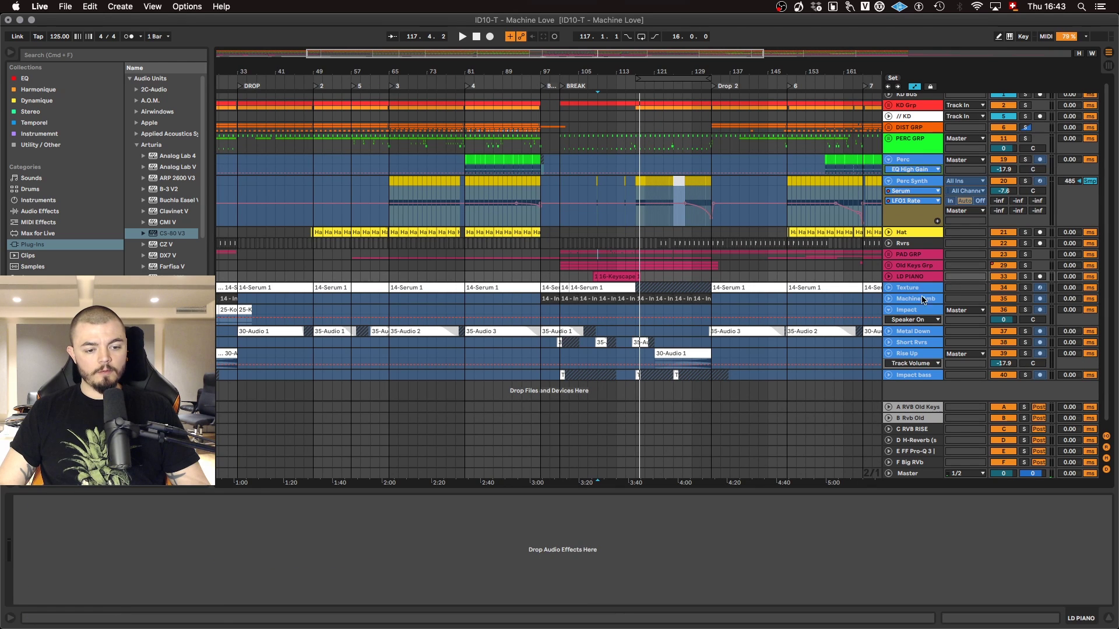
pyautogui.click(906, 288)
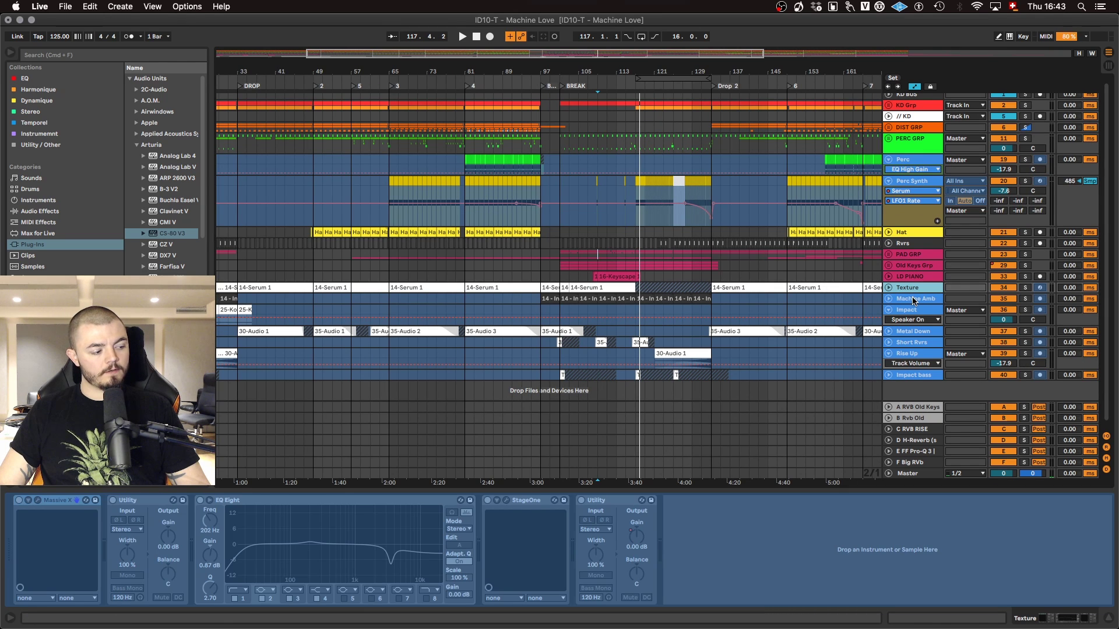
pyautogui.click(889, 288)
pyautogui.click(1026, 288)
pyautogui.press('space')
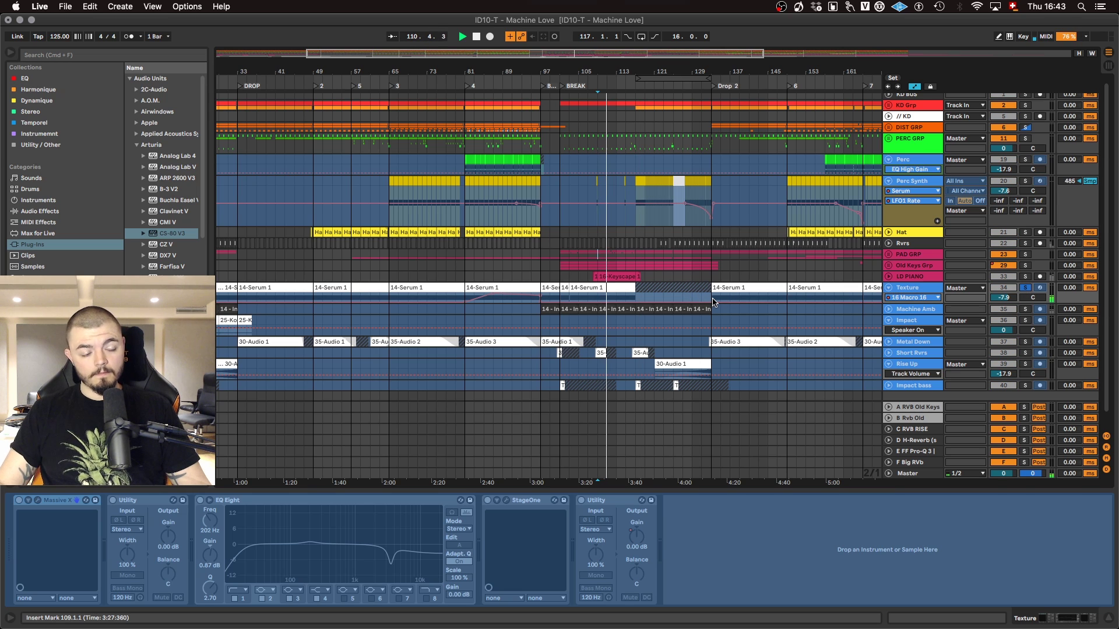
# Step: Unfold the Machine Amb track and audition it in solo during the break
pyautogui.click(889, 309)
pyautogui.click(1025, 310)
pyautogui.press('space')
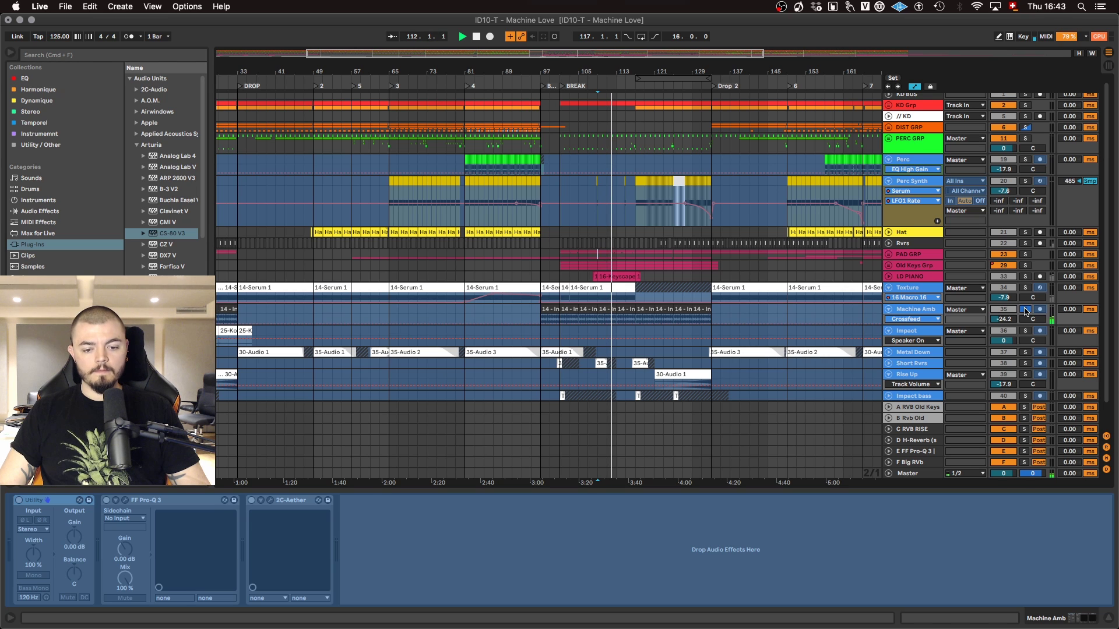
pyautogui.click(1025, 310)
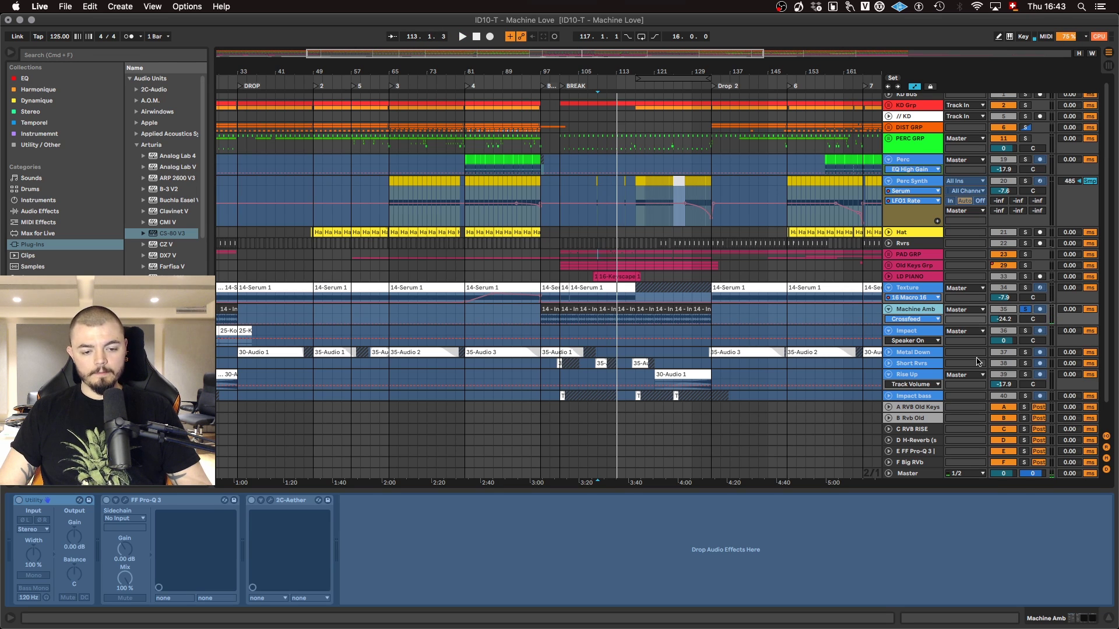
# Step: Unfold the Impact track and audition its clips in solo just before the first drop
pyautogui.scroll(-1, 978, 362)
pyautogui.moveTo(897, 322); pyautogui.dragTo(883, 370)
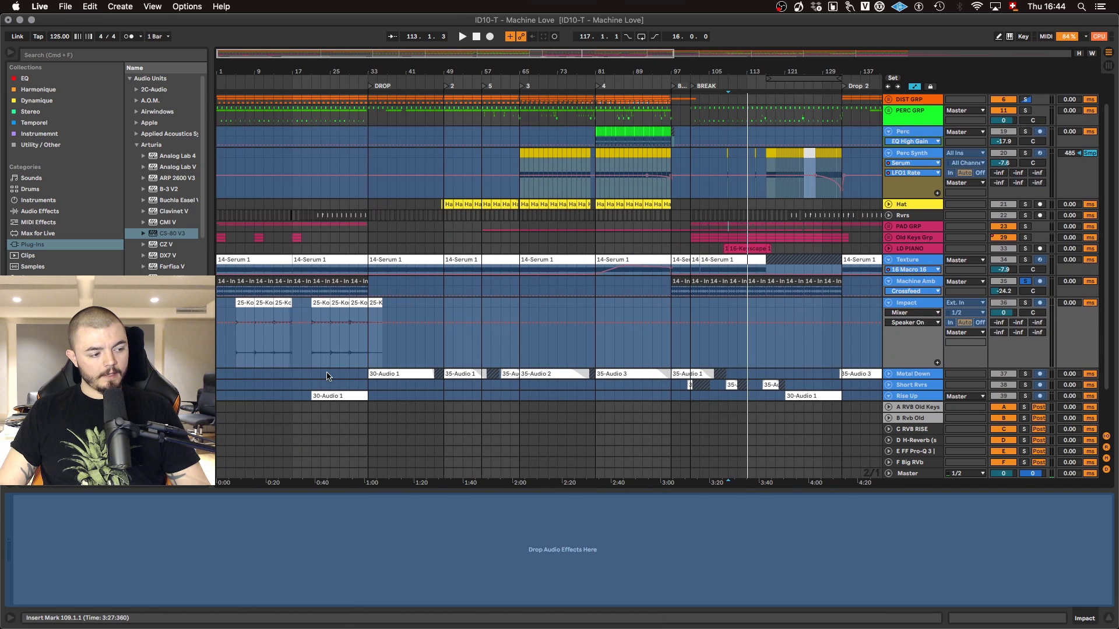
pyautogui.click(1026, 303)
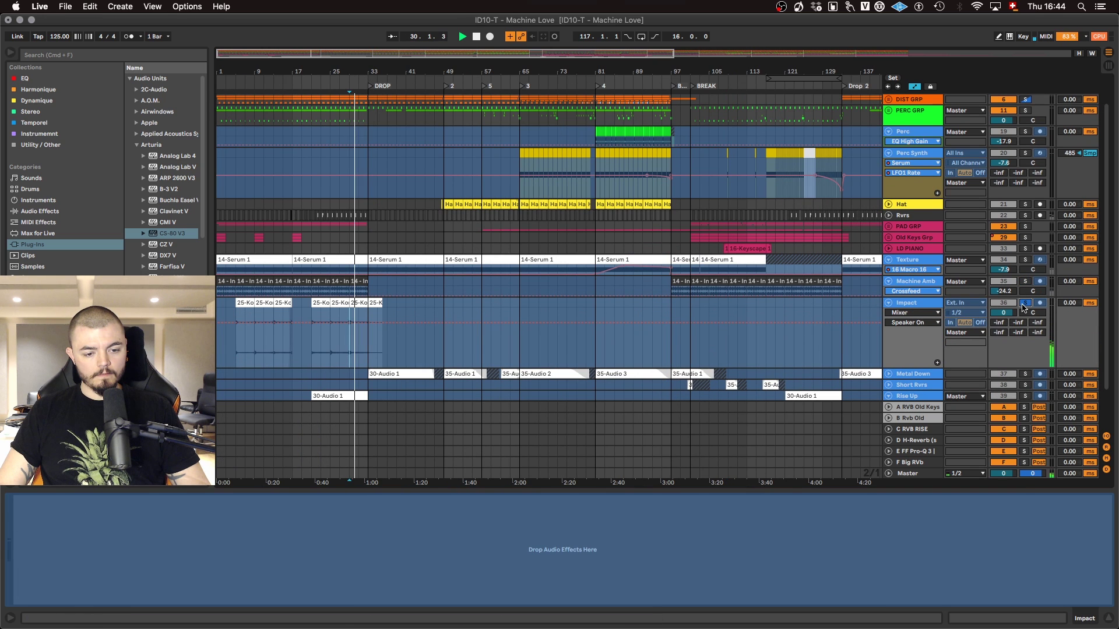
pyautogui.click(1025, 303)
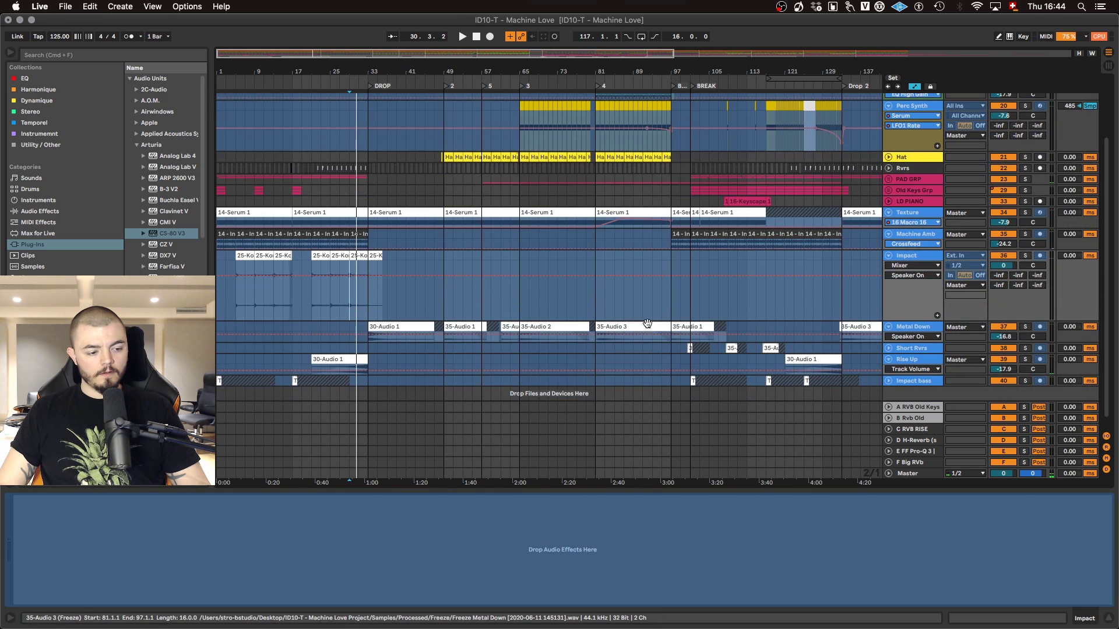
# Step: Audition the Metal Down track in solo from bar 81 and switch its solo off
pyautogui.click(595, 343)
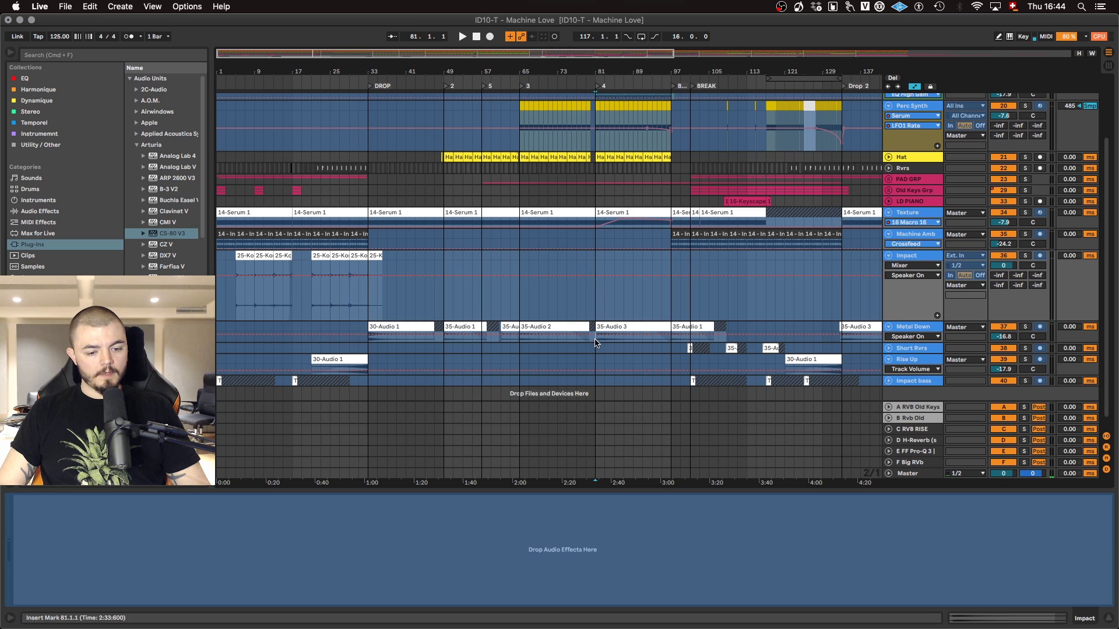
pyautogui.click(1025, 328)
pyautogui.press('space')
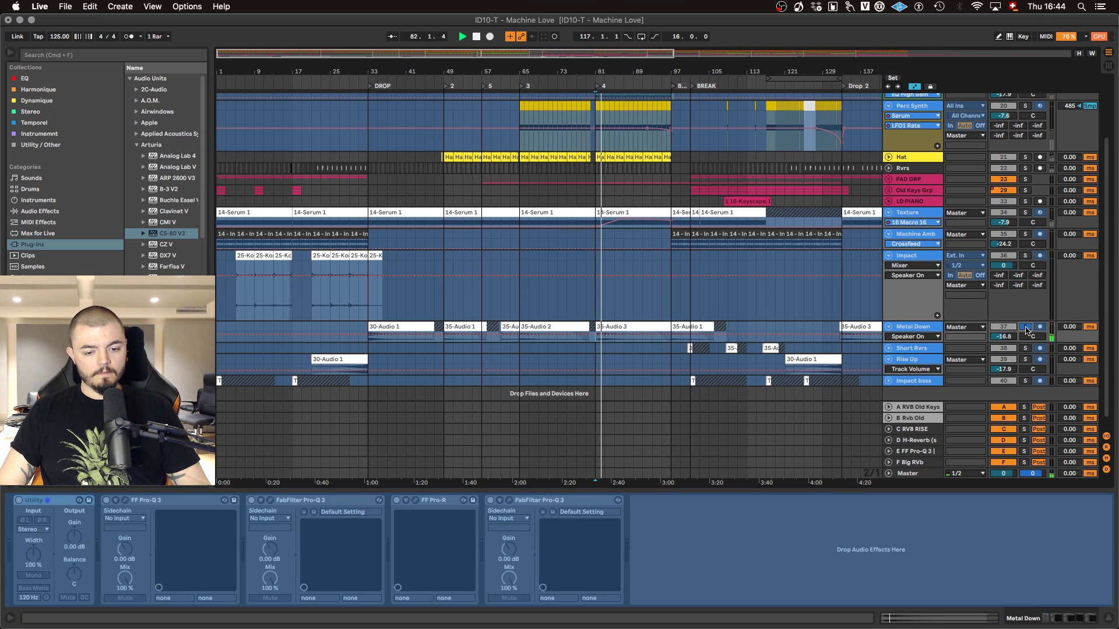
pyautogui.click(1026, 328)
pyautogui.press('space')
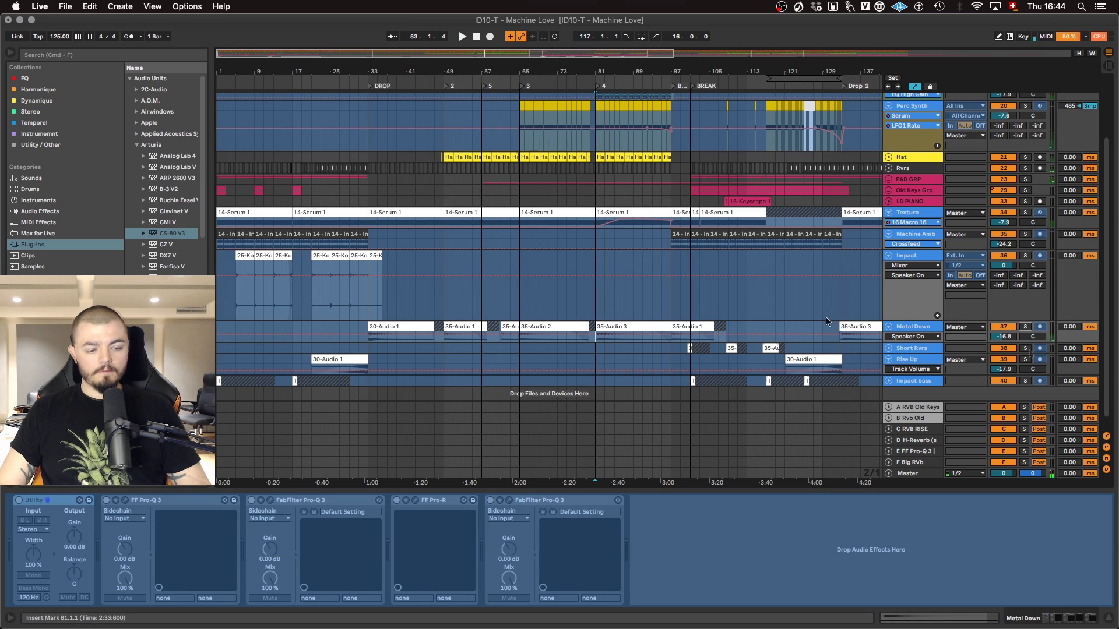
# Step: Check the Short Rvrs and Rise Up tracks, and fold Texture, Machine Amb, Impact and Metal Down
pyautogui.click(916, 353)
pyautogui.click(914, 366)
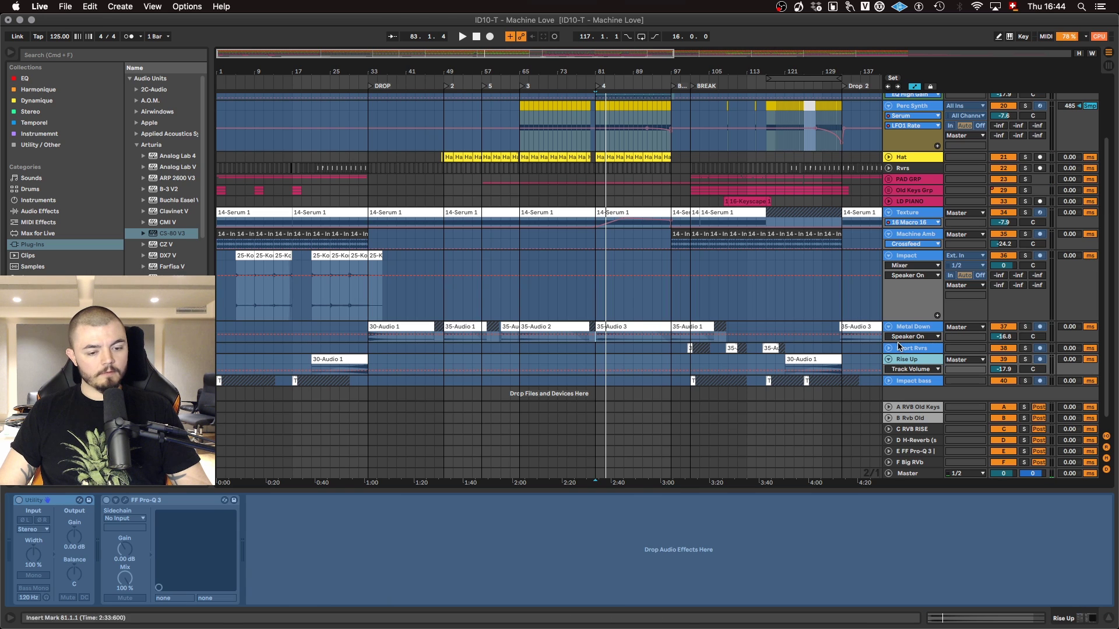
pyautogui.click(929, 330)
pyautogui.click(915, 257)
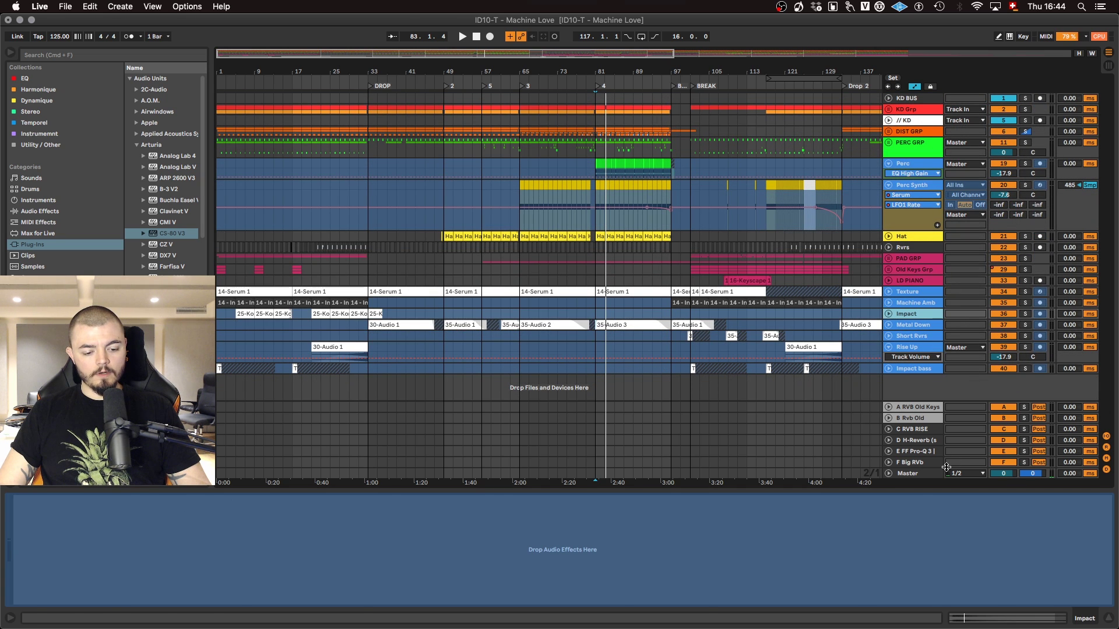
# Step: Unfold the Master track and look through its automation lanes across the arrangement
pyautogui.click(926, 474)
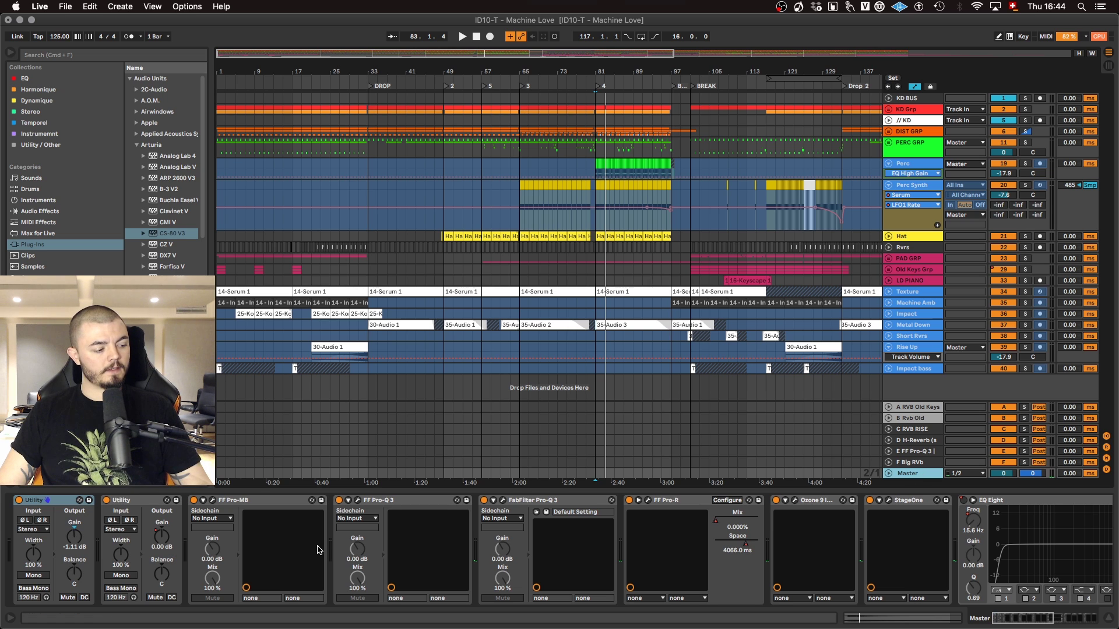
pyautogui.click(888, 474)
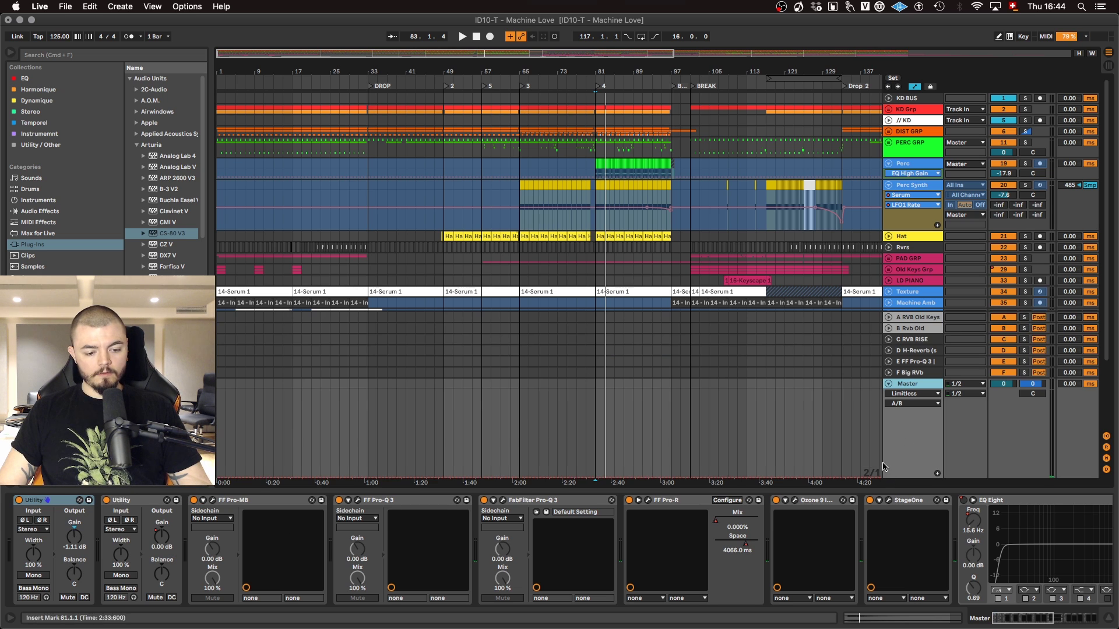
pyautogui.press('a')
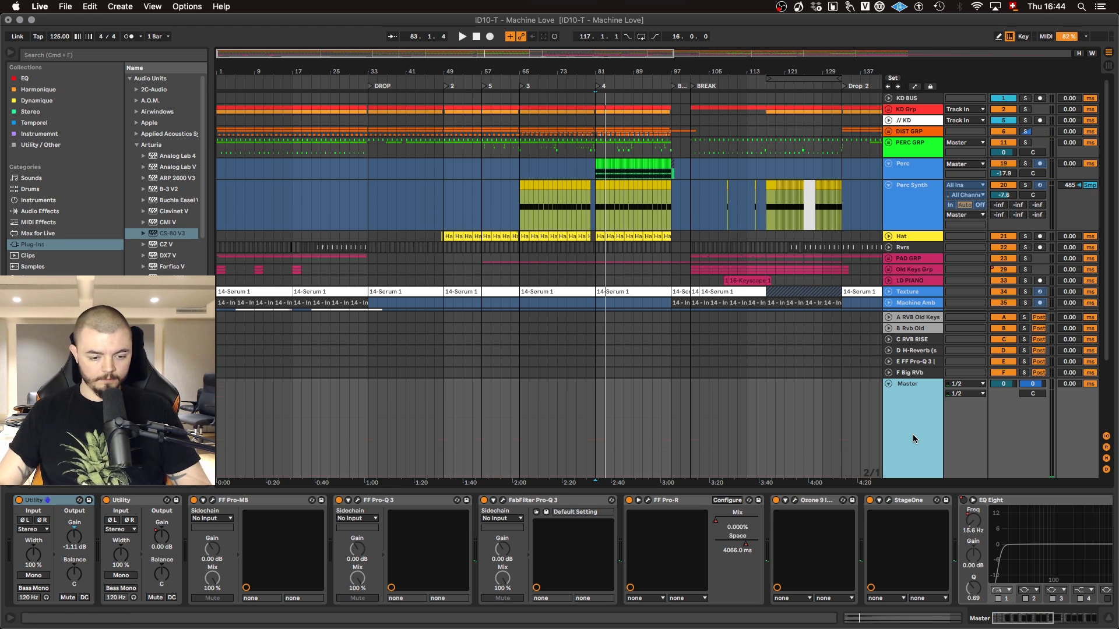
pyautogui.press('a')
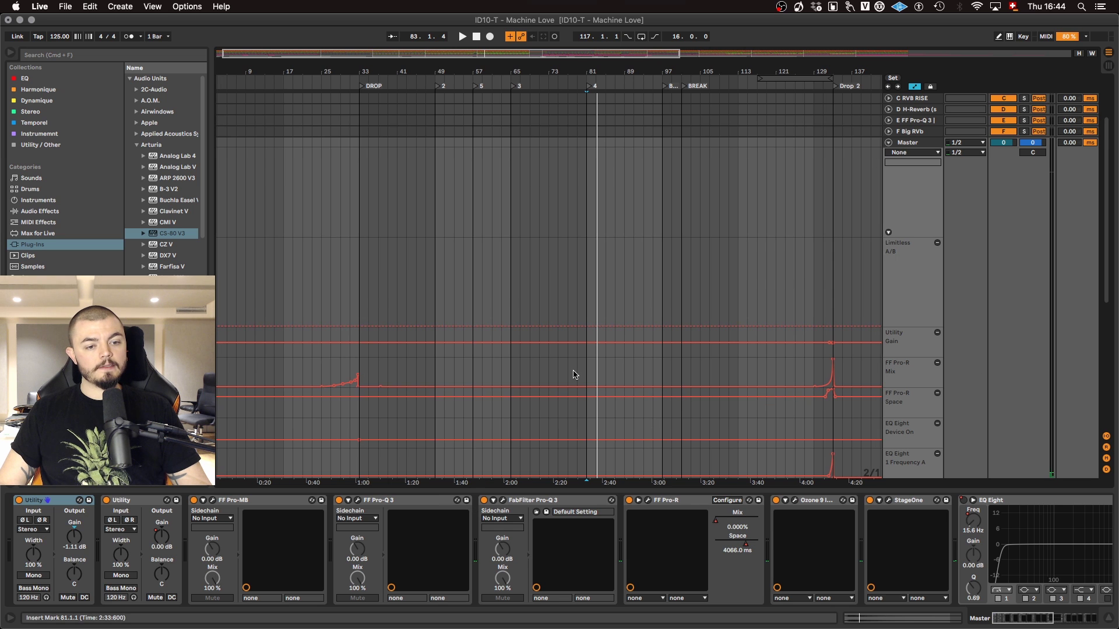
pyautogui.hscroll(5, 807, 385)
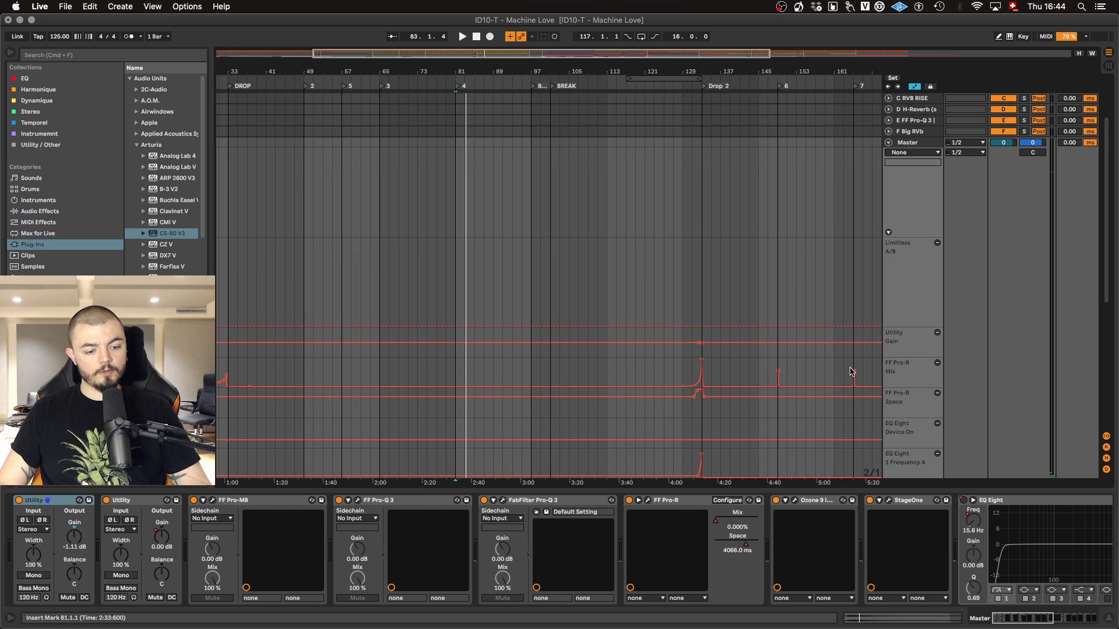
# Step: Enlarge the Master's Utility Gain automation lane and play the dip just before Drop 2 from bar 132
pyautogui.moveTo(903, 357); pyautogui.dragTo(904, 338)
pyautogui.scroll(5, 784, 251)
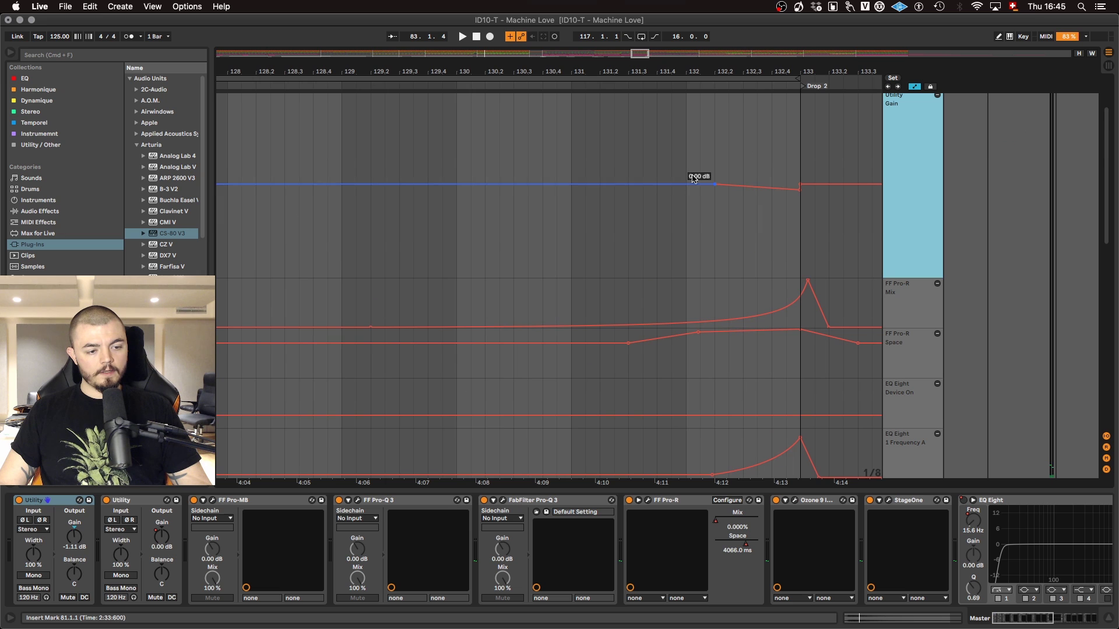
pyautogui.scroll(-3, 777, 248)
pyautogui.scroll(-2, 750, 229)
pyautogui.click(660, 175)
pyautogui.press('space')
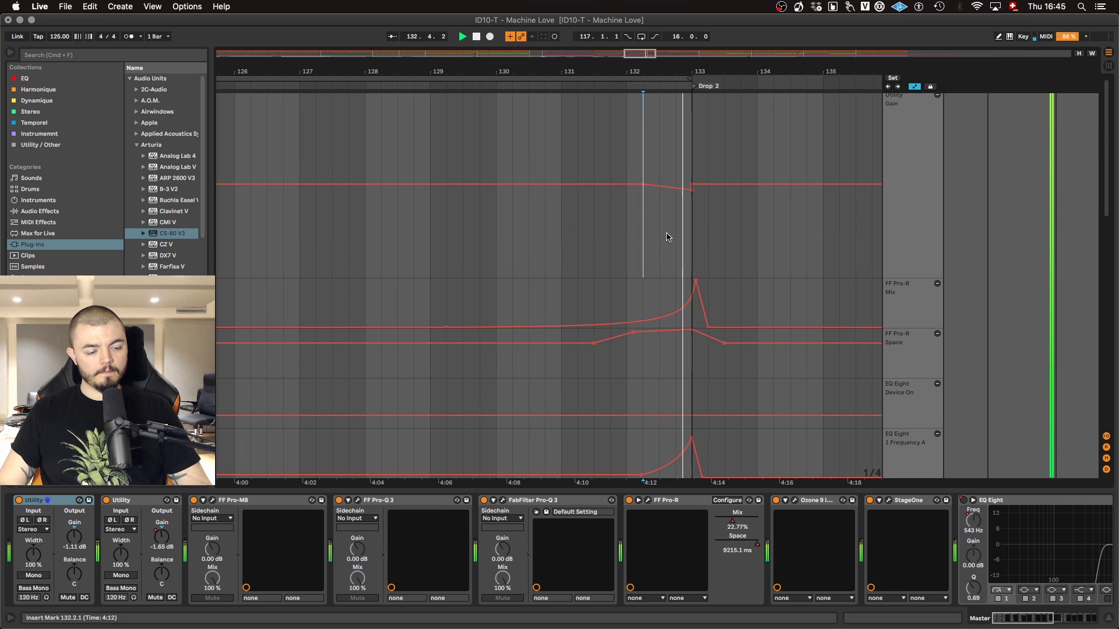
# Step: Find the Master's FF Pro-R Mix automation rise before the first drop and play it from around bar 25
pyautogui.hscroll(10, 745, 241)
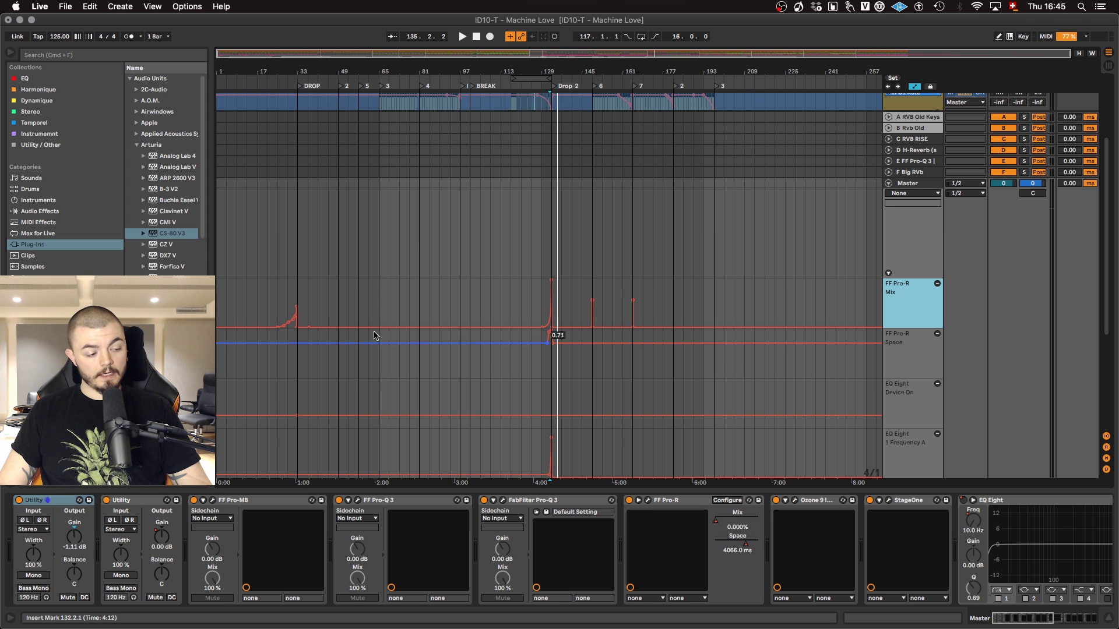
pyautogui.scroll(8, 282, 295)
pyautogui.scroll(-2, 282, 295)
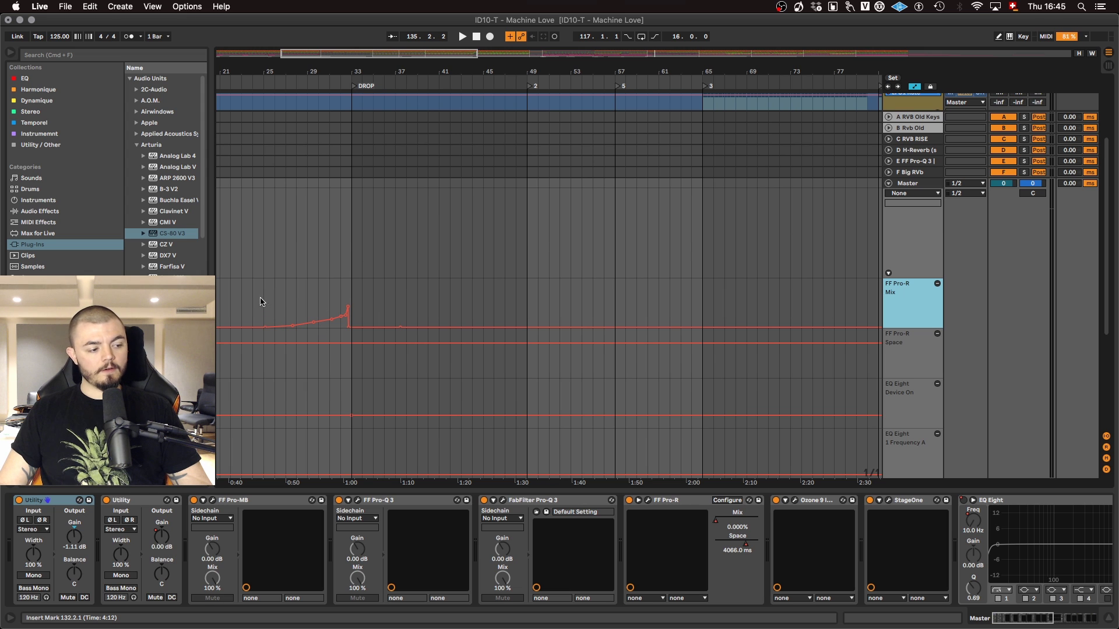
pyautogui.click(261, 302)
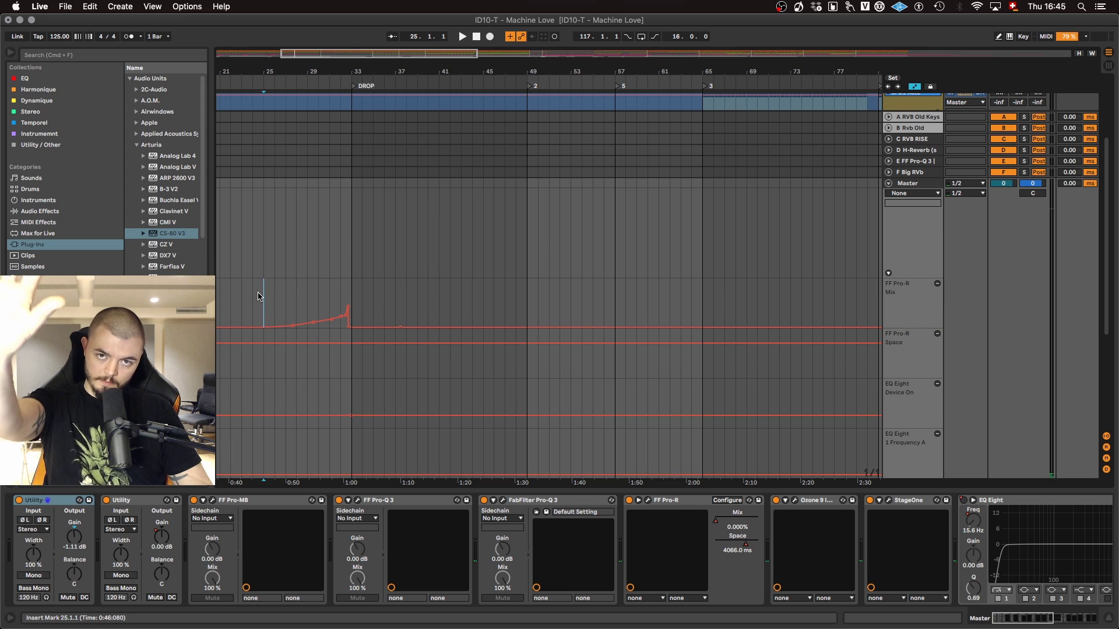
pyautogui.press('space')
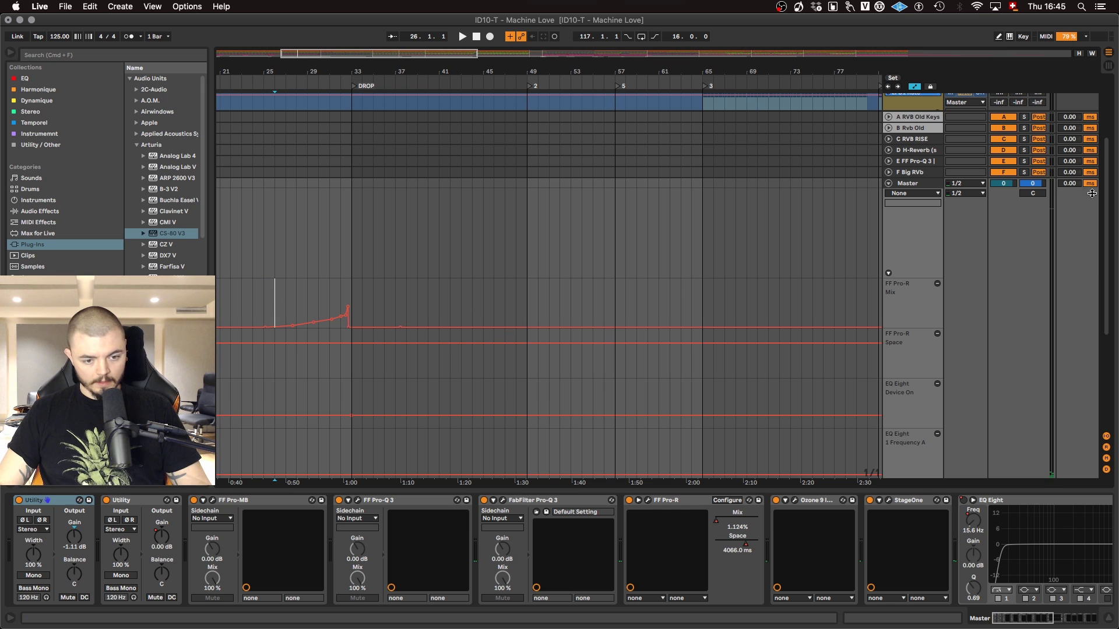
# Step: Open the Master's FF Pro-R and monitor its reverb into the first drop, closing the plug-in and stopping playback
pyautogui.click(648, 501)
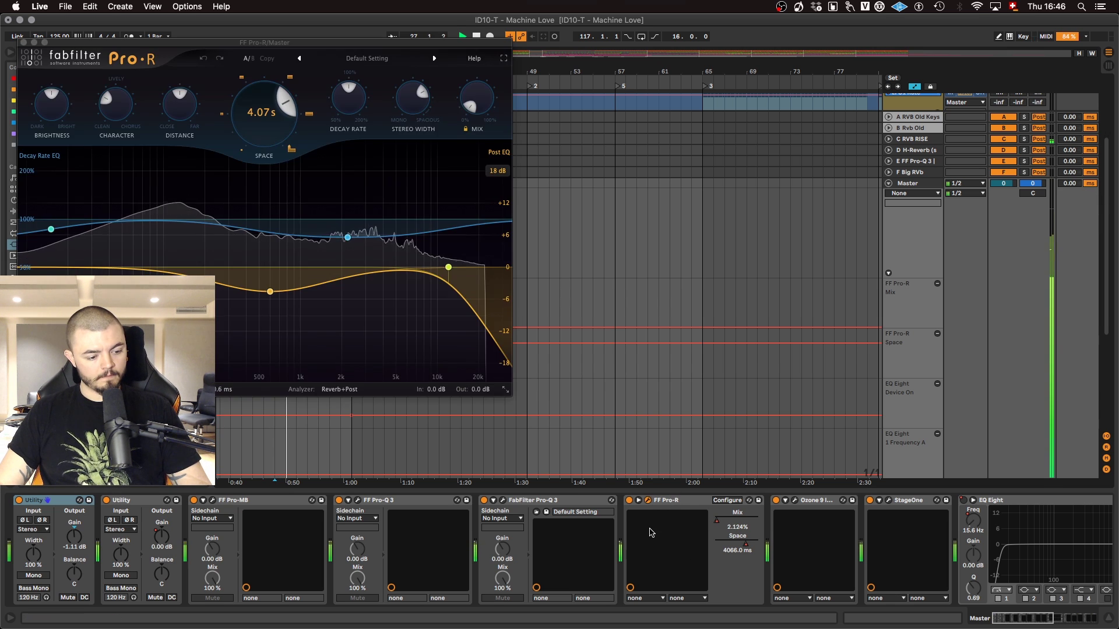
pyautogui.moveTo(294, 46); pyautogui.dragTo(784, 231)
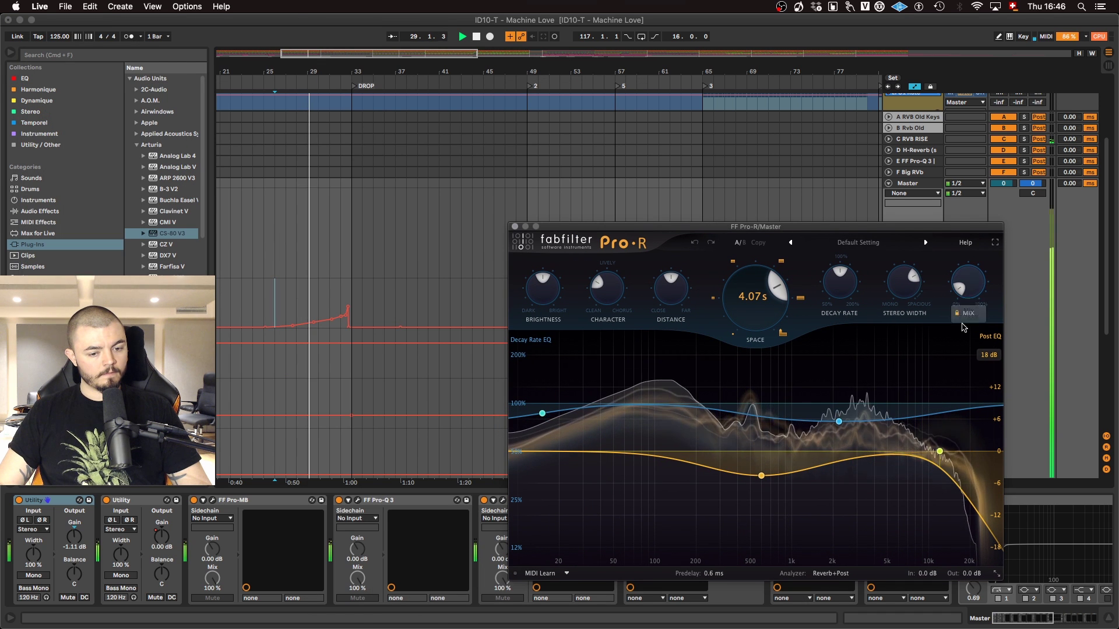
pyautogui.click(334, 307)
pyautogui.scroll(-5, 332, 307)
pyautogui.scroll(3, 333, 307)
pyautogui.scroll(3, 333, 307)
pyautogui.scroll(-10, 333, 307)
pyautogui.scroll(5, 332, 307)
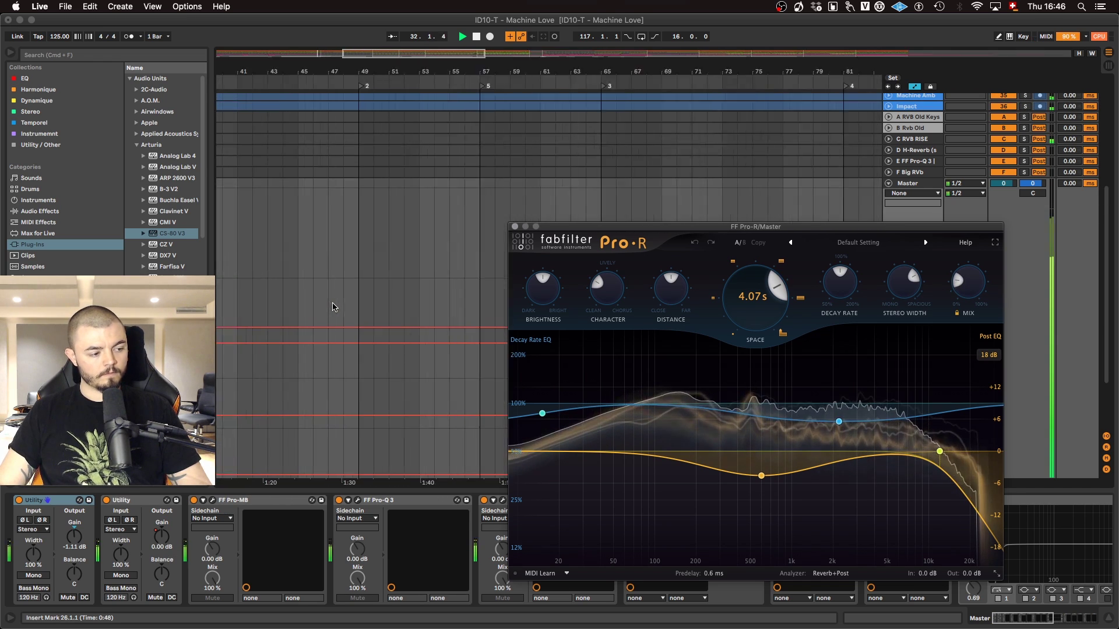
pyautogui.scroll(-4, 333, 307)
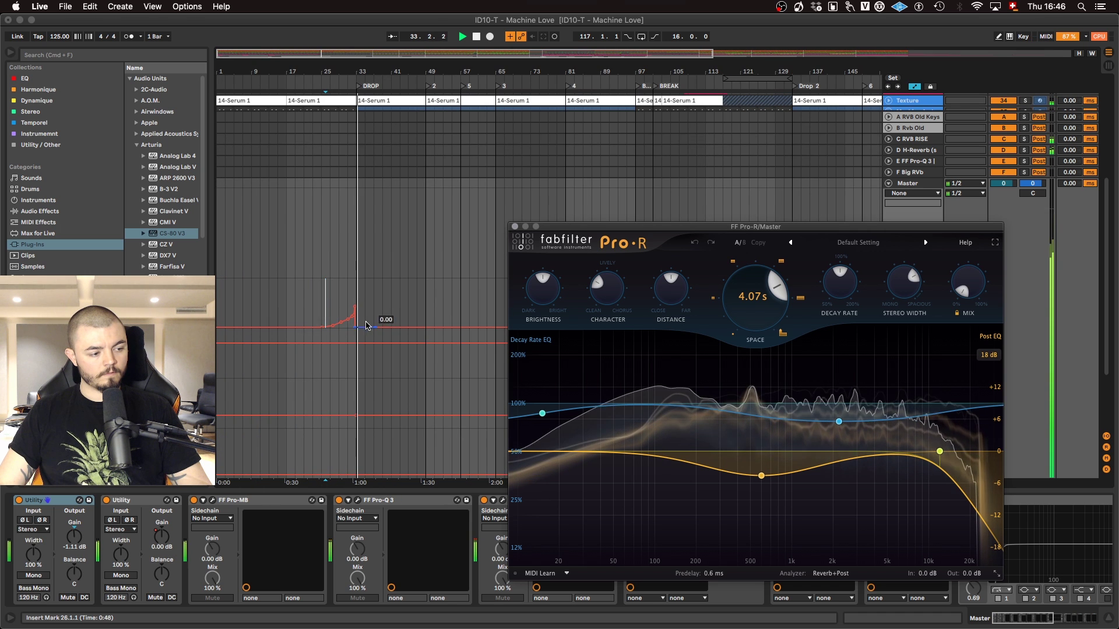
pyautogui.scroll(3, 362, 315)
pyautogui.click(515, 228)
pyautogui.scroll(-5, 542, 312)
pyautogui.press('space')
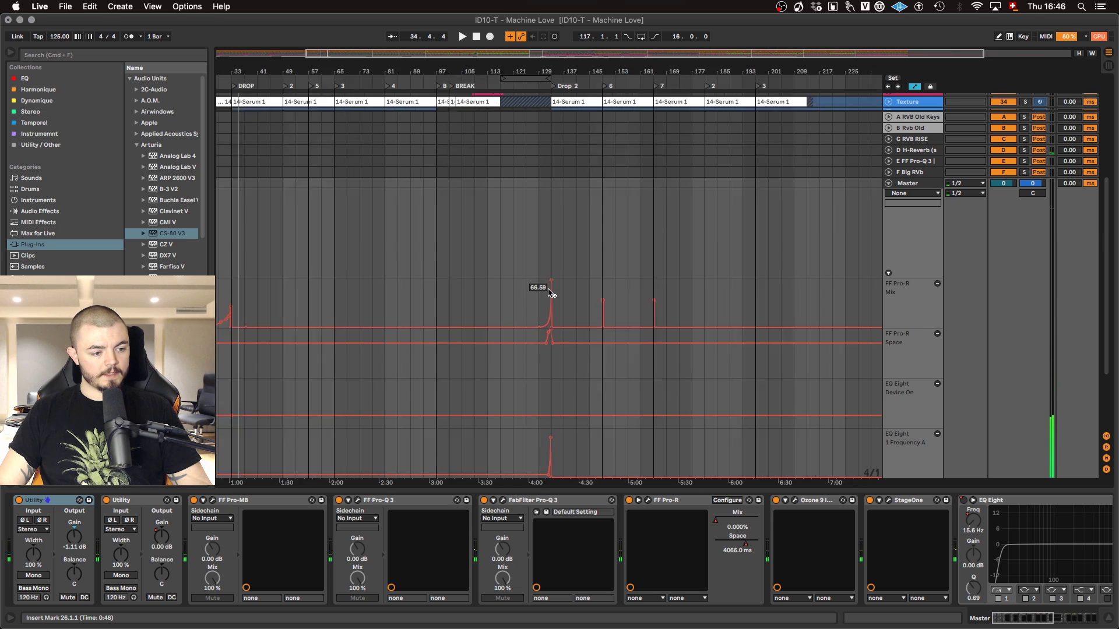
# Step: Audition the Master's FF Pro-R Mix and Space automation going into Drop 2 from bar 131
pyautogui.scroll(8, 548, 292)
pyautogui.click(473, 295)
pyautogui.press('space')
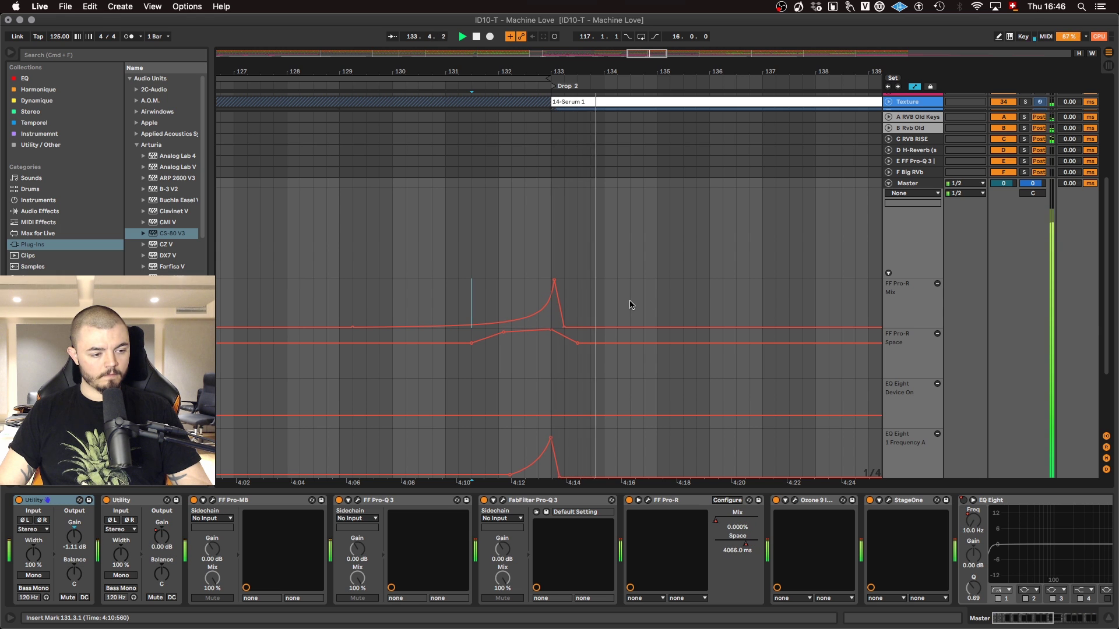
pyautogui.click(910, 370)
pyautogui.press('space')
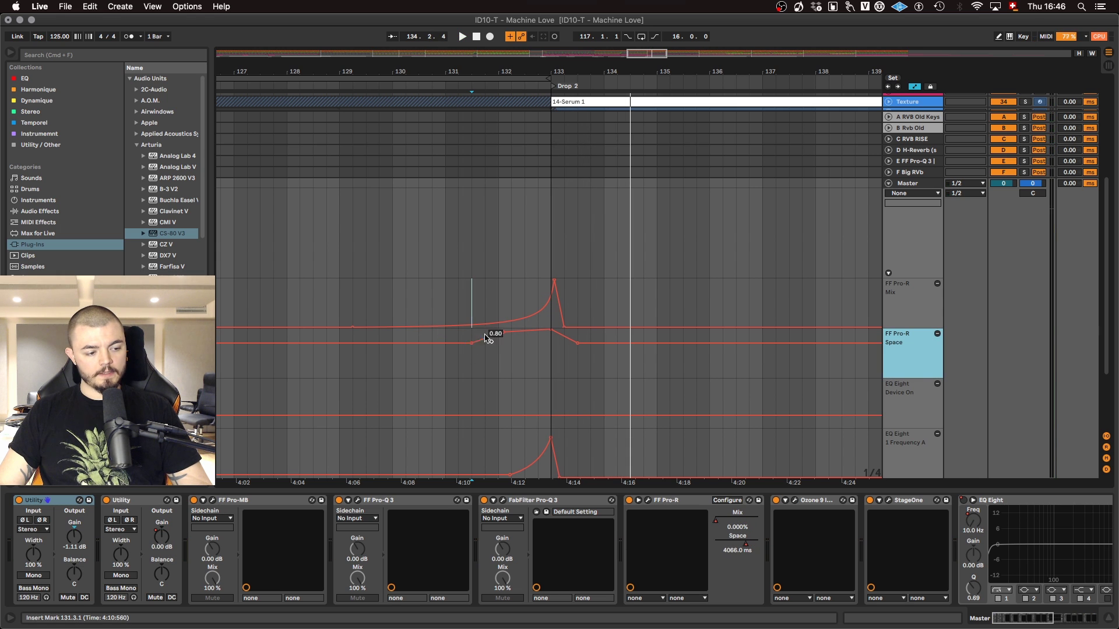
# Step: Check the Master's EQ Eight automation lanes and device, and fold the Master track
pyautogui.click(919, 400)
pyautogui.press('w')
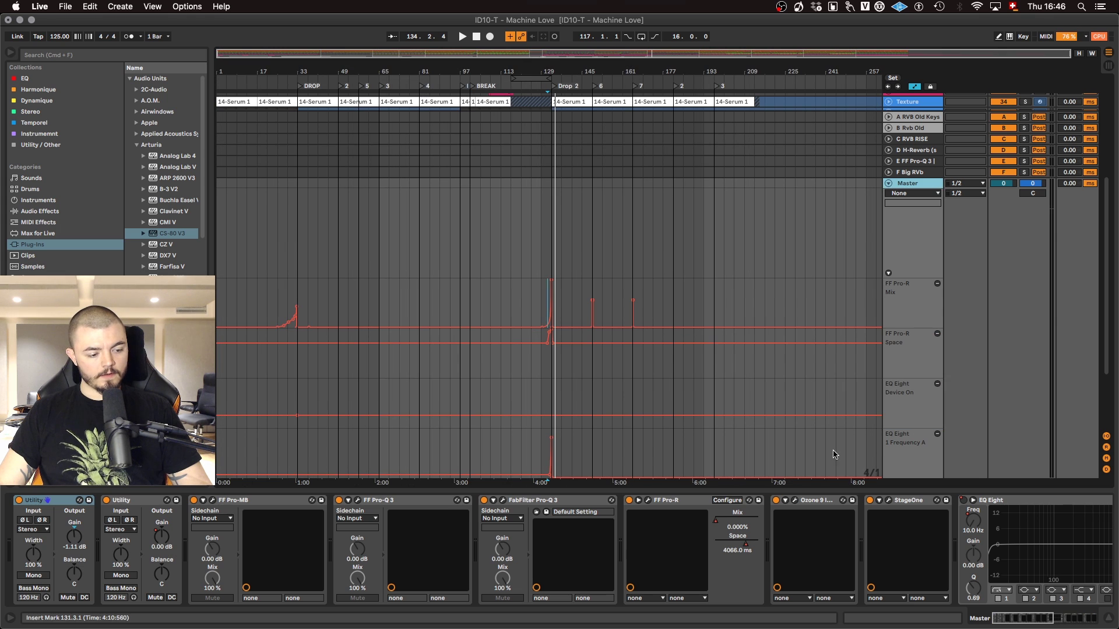
pyautogui.click(910, 456)
pyautogui.click(904, 408)
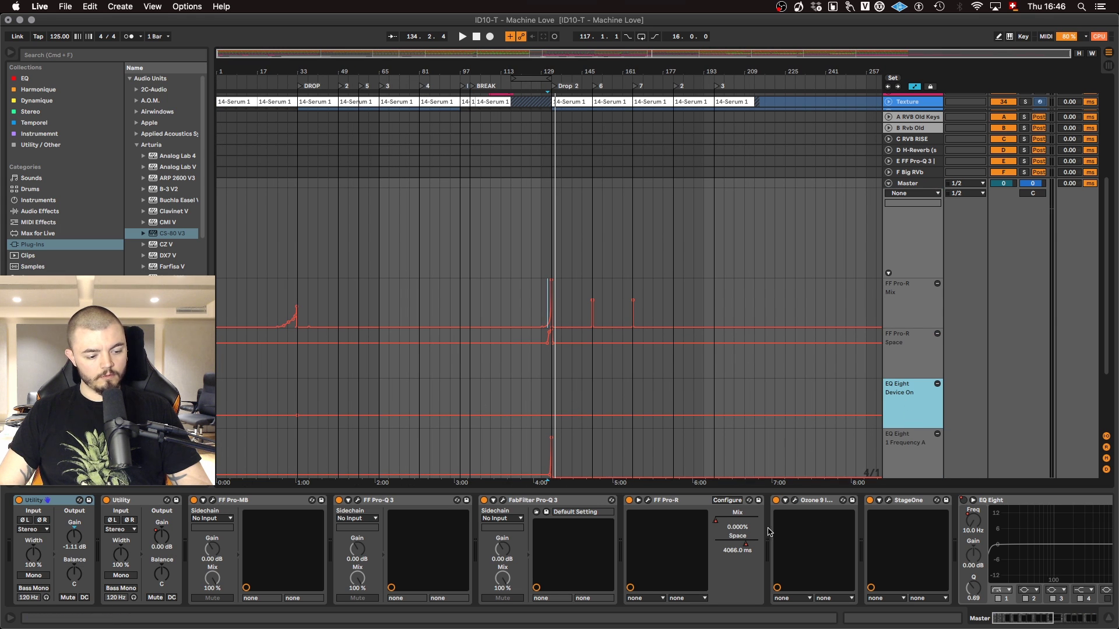
pyautogui.hscroll(4, 841, 539)
pyautogui.press('u')
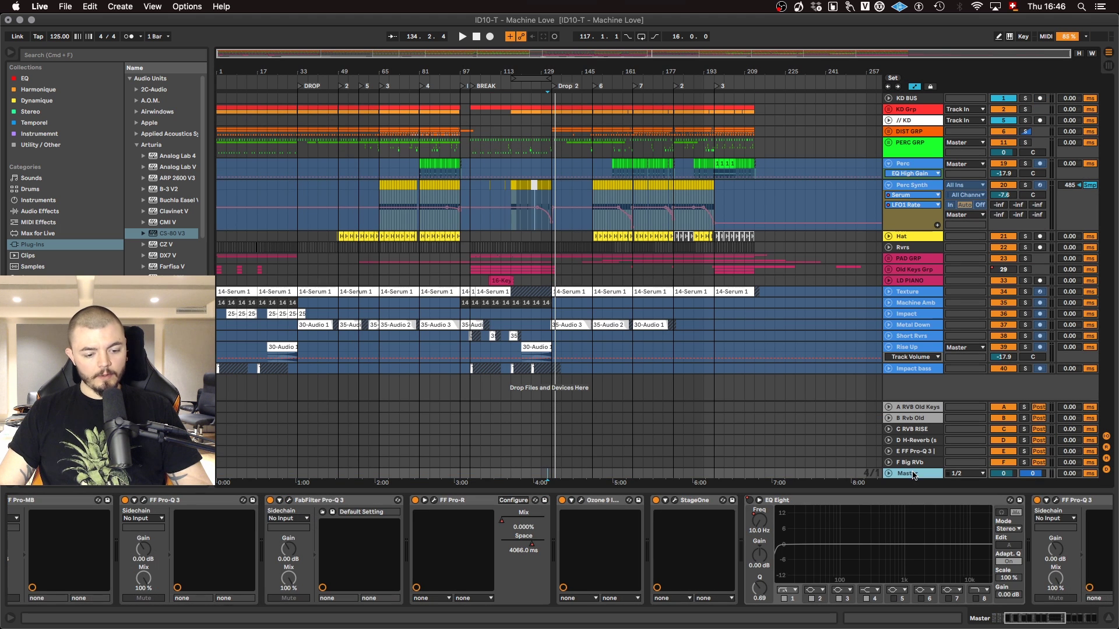
# Step: Open the Master's FF Pro-MB and monitor it while playing the second drop from bar 149
pyautogui.hscroll(-4, 63, 579)
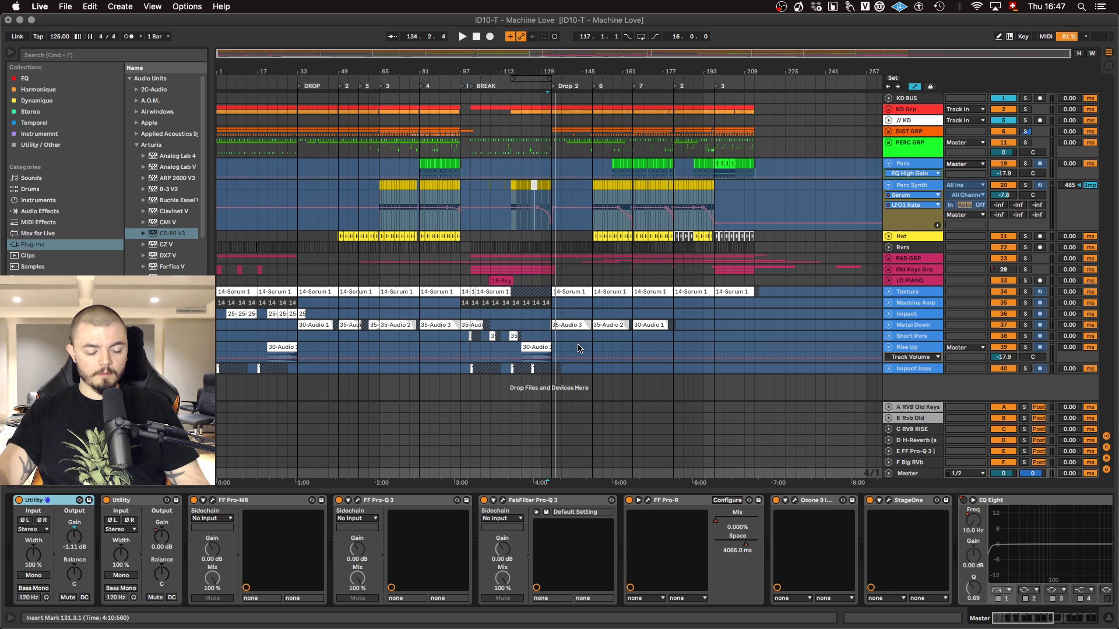
pyautogui.click(212, 500)
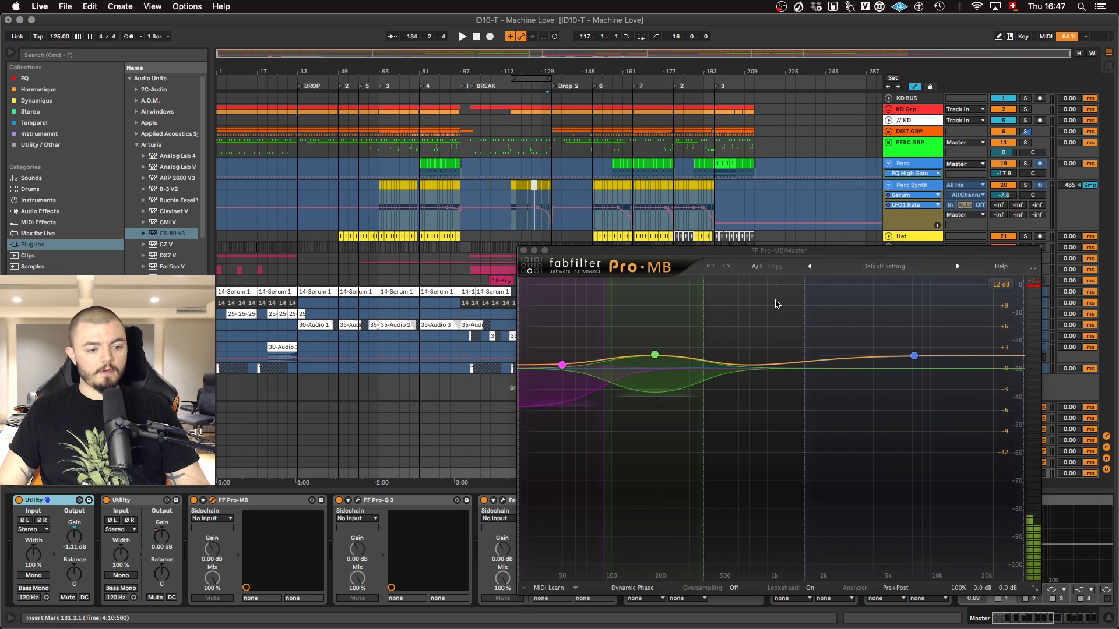
pyautogui.moveTo(809, 263); pyautogui.dragTo(830, 231)
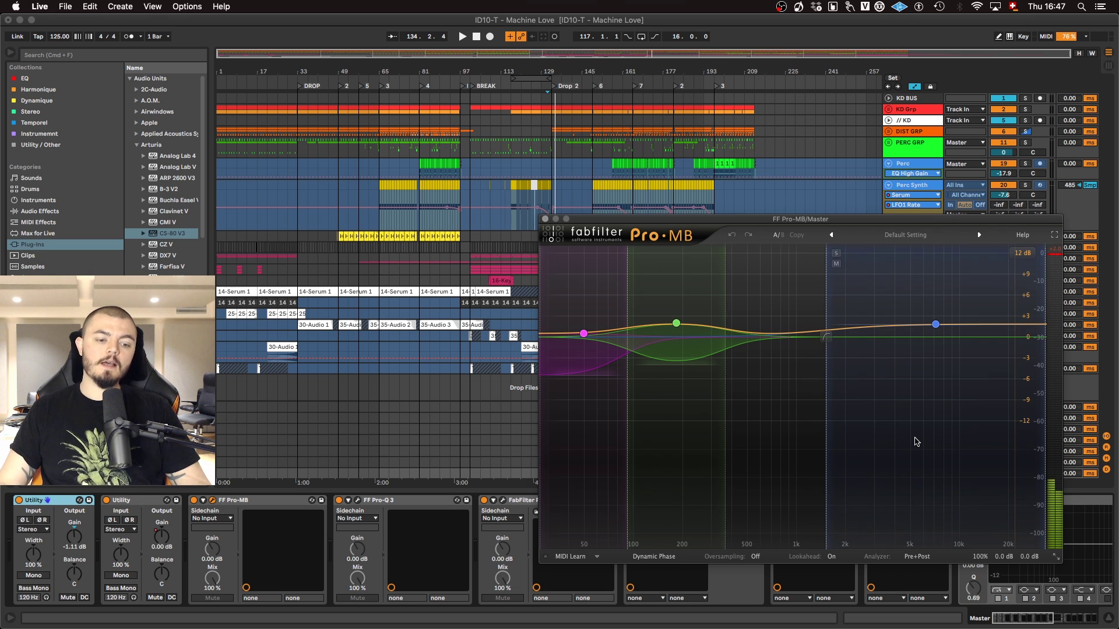
pyautogui.press('space')
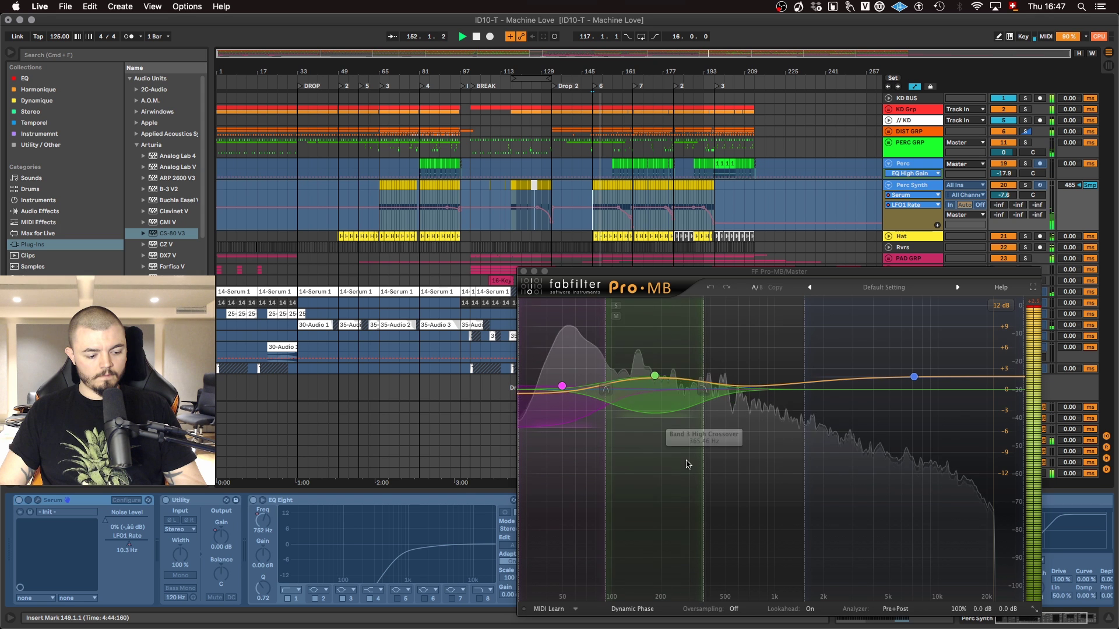
pyautogui.moveTo(725, 273); pyautogui.dragTo(725, 218)
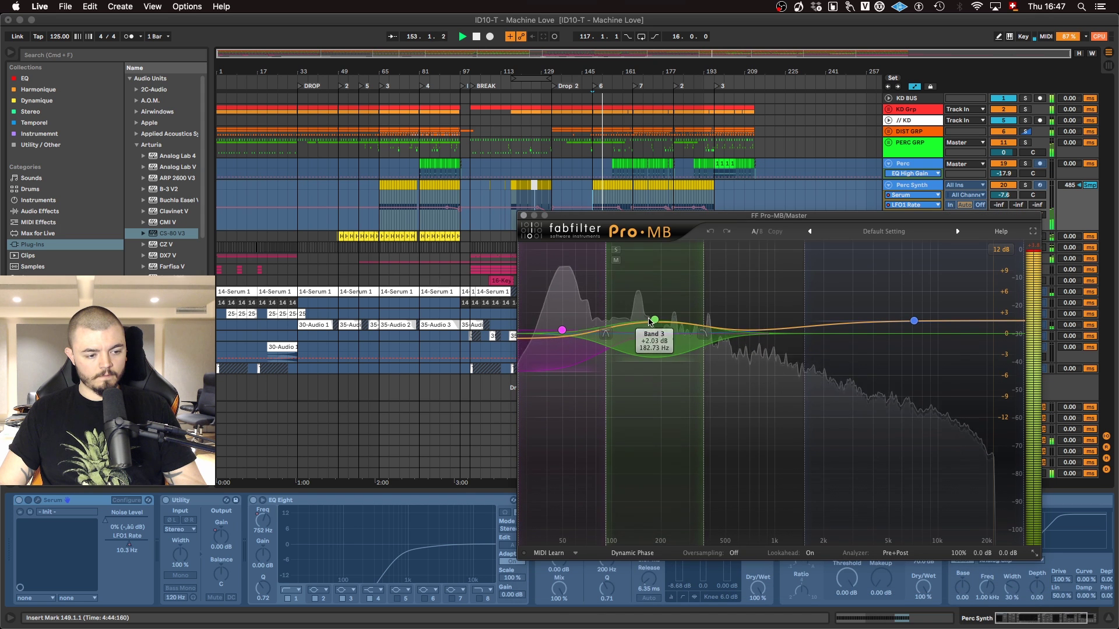
# Step: Inspect the output level and range of Band 3 in FF Pro-MB, stop playback and close the plug-in
pyautogui.click(655, 321)
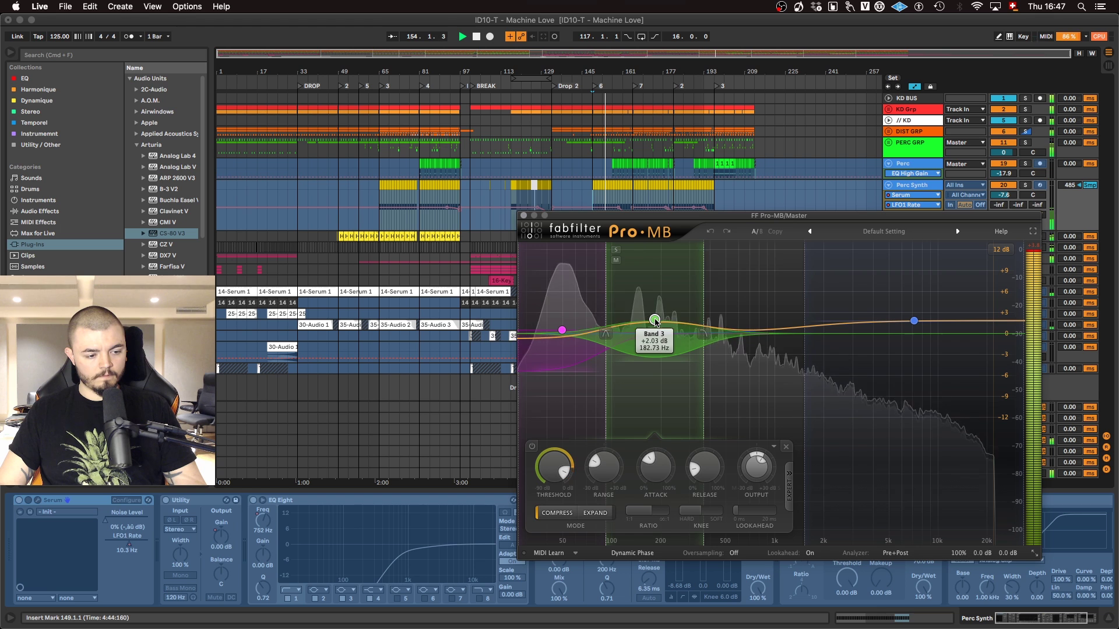
pyautogui.press('space')
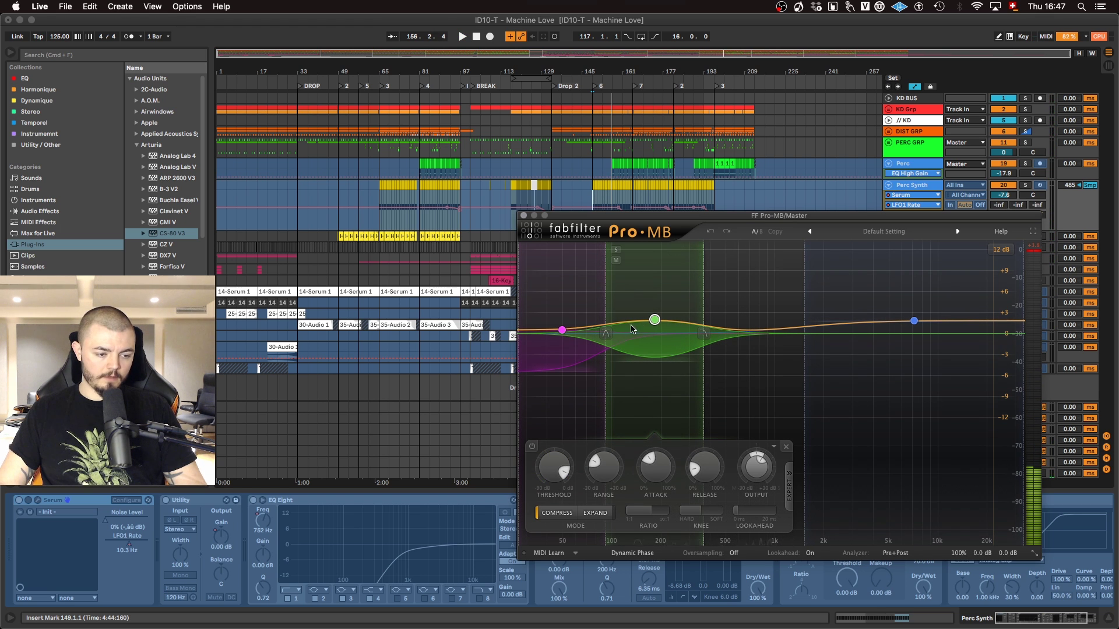
pyautogui.moveTo(650, 326)
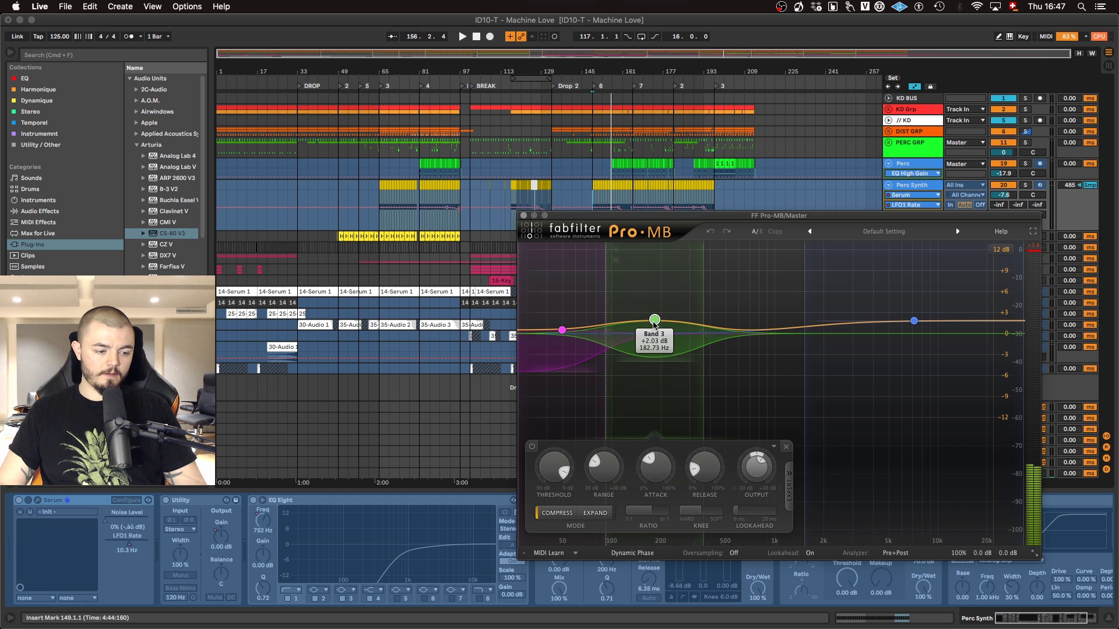
pyautogui.moveTo(636, 365)
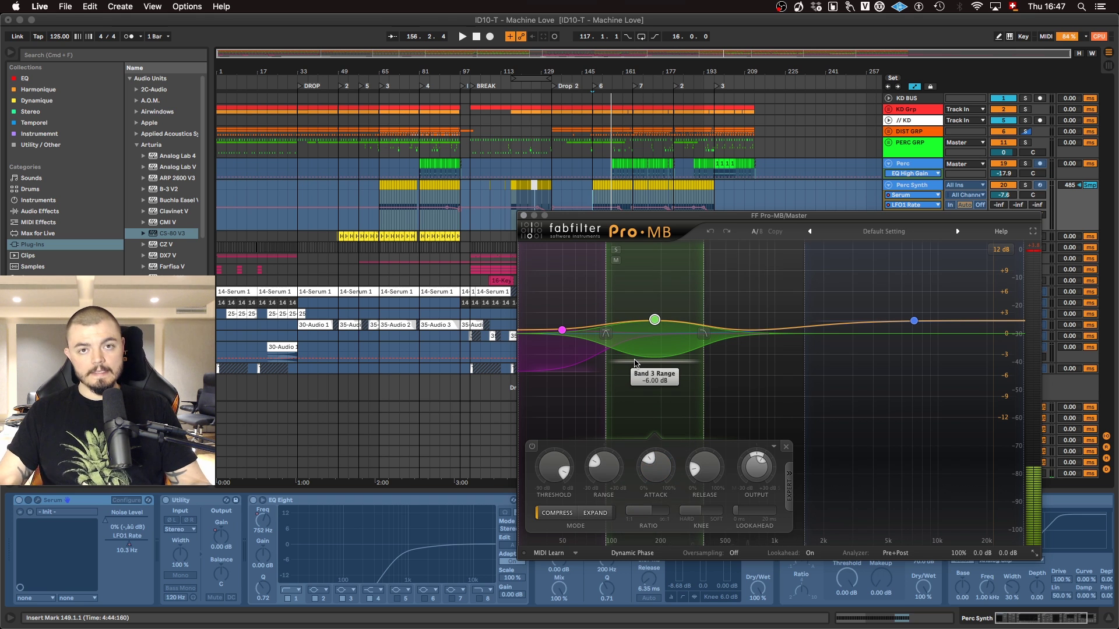
pyautogui.click(523, 216)
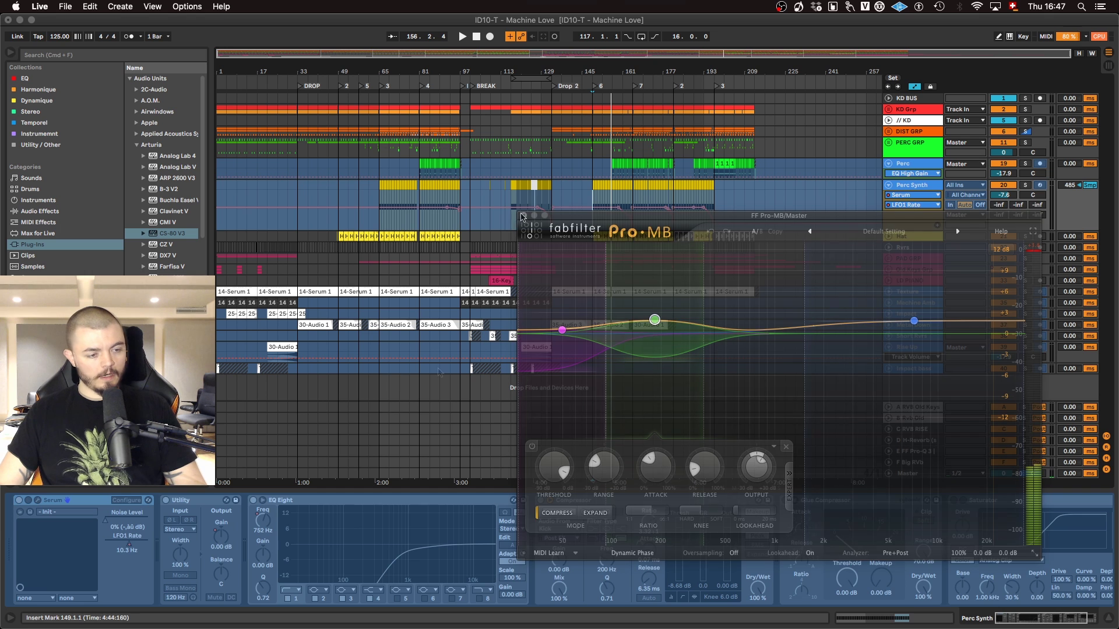
# Step: Open the Master's FF Pro-Q 3 and compare the second drop from bar 149 with the equalizer bypassed and enabled
pyautogui.click(931, 474)
pyautogui.click(358, 500)
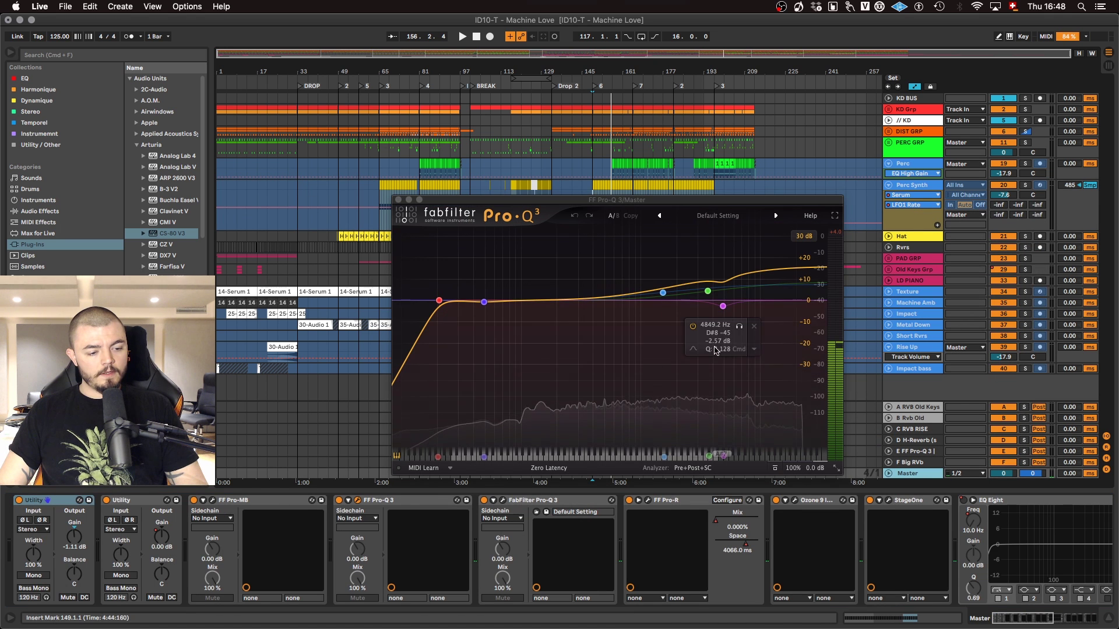
pyautogui.press('space')
pyautogui.click(338, 501)
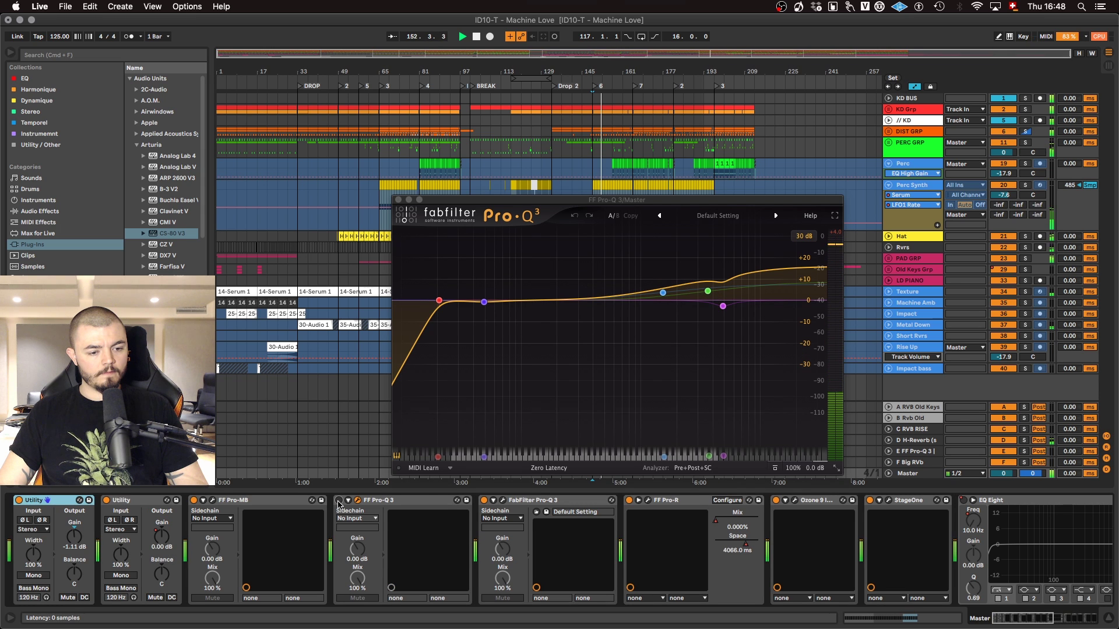
pyautogui.click(339, 500)
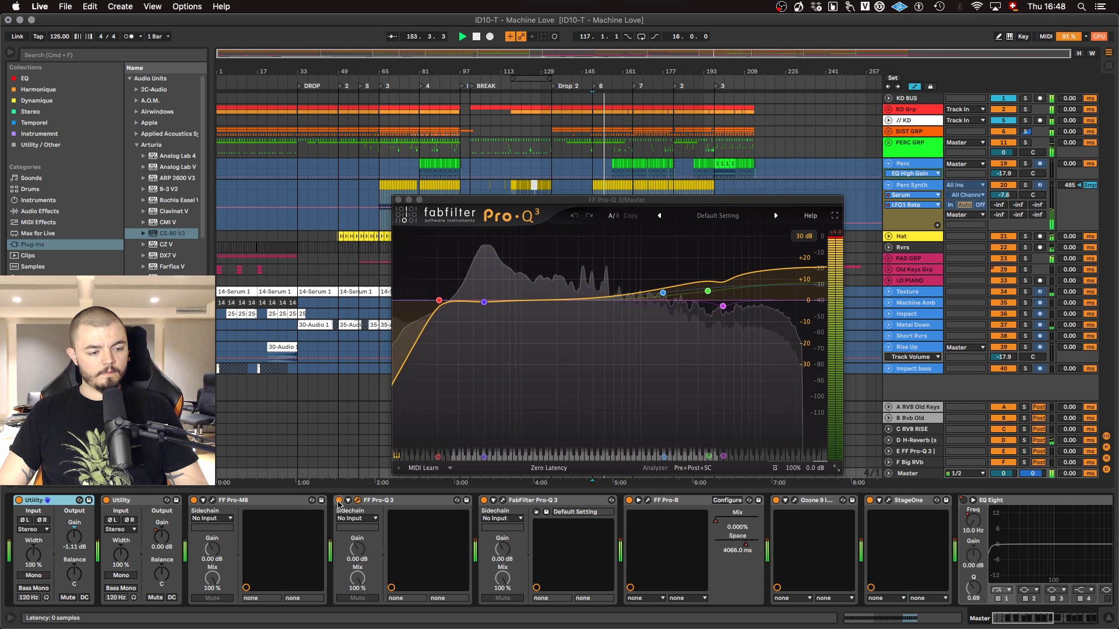
pyautogui.press('space')
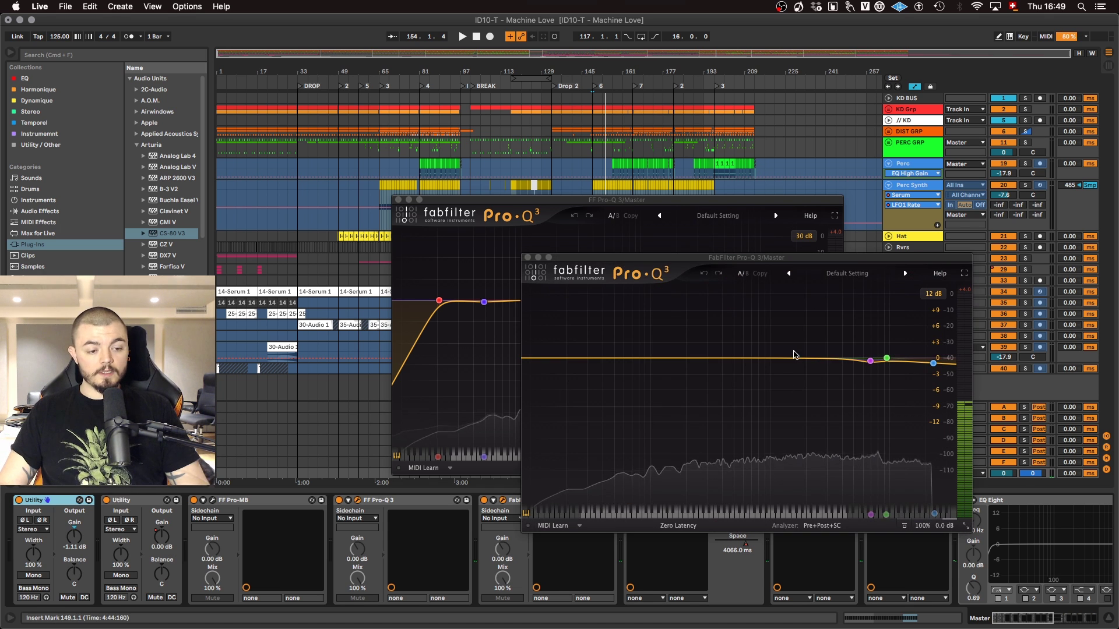
# Step: Review the equalization in the Master's FabFilter Pro-Q 3, close both equalizer windows and select the FF Pro-R device
pyautogui.moveTo(858, 257); pyautogui.dragTo(789, 275)
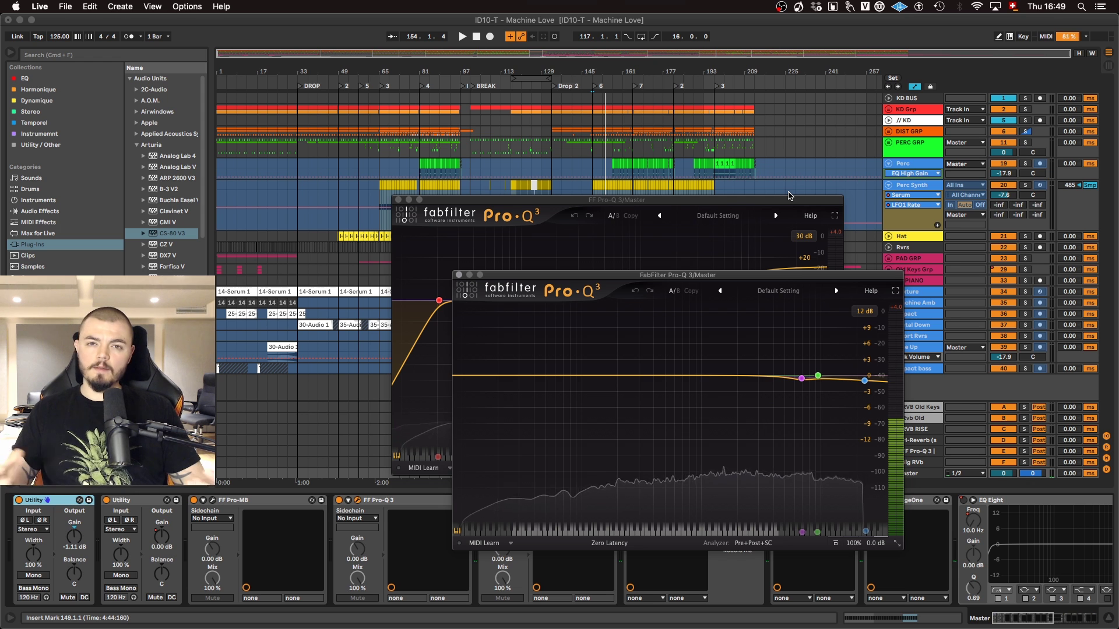
pyautogui.moveTo(786, 275); pyautogui.dragTo(822, 418)
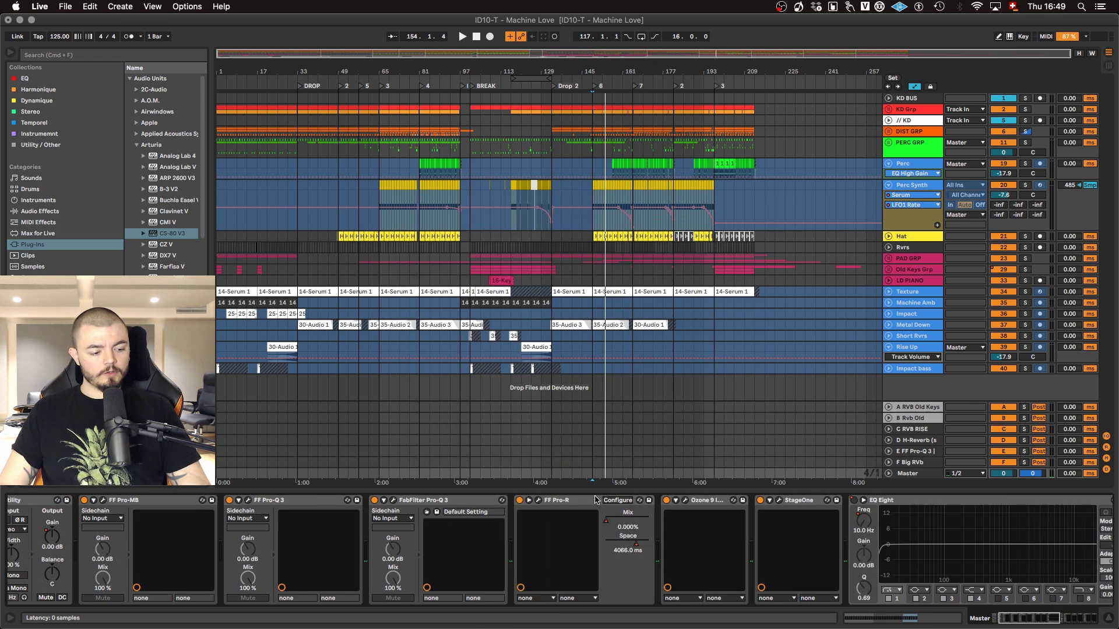
pyautogui.click(587, 504)
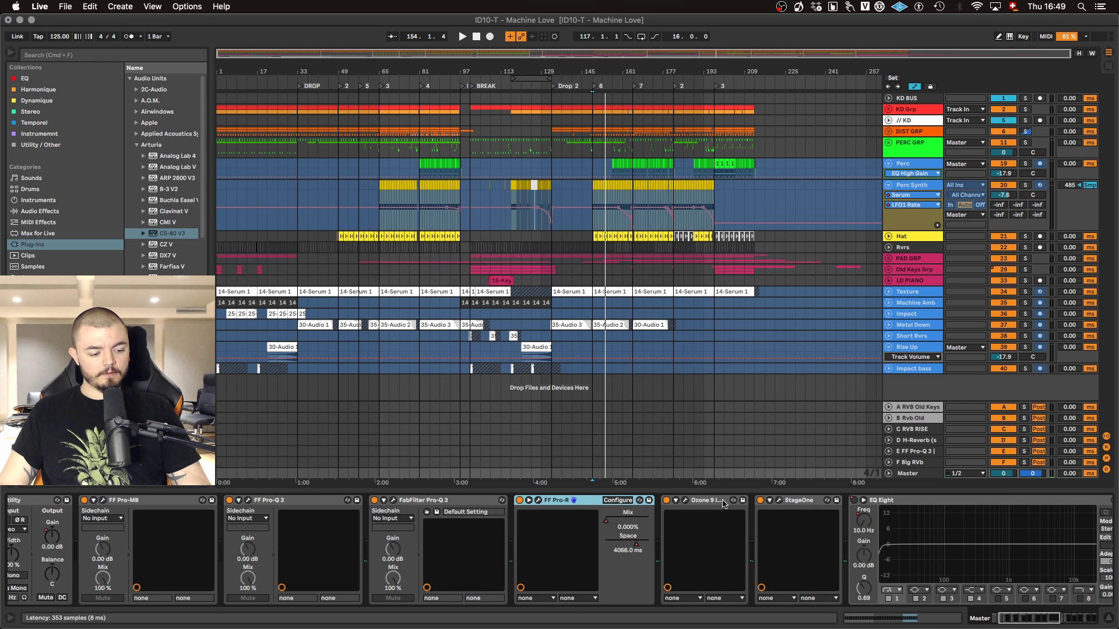
# Step: Open the Master's Ozone 9 Imager, solo Band 1 and audition its stereo width from bar 149
pyautogui.click(686, 501)
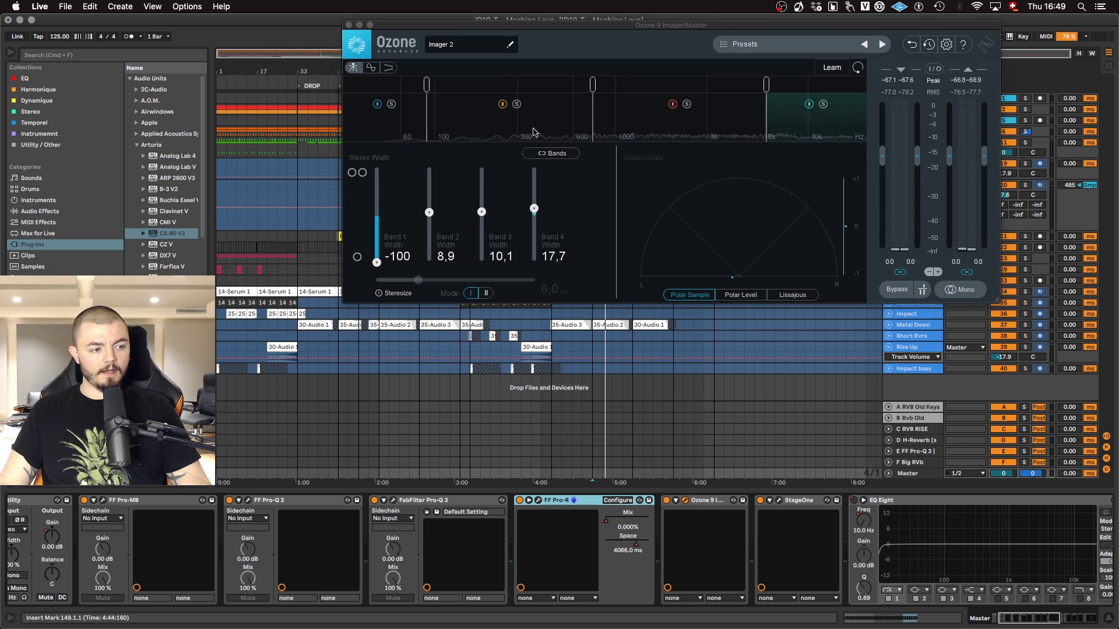
pyautogui.moveTo(610, 23); pyautogui.dragTo(625, 240)
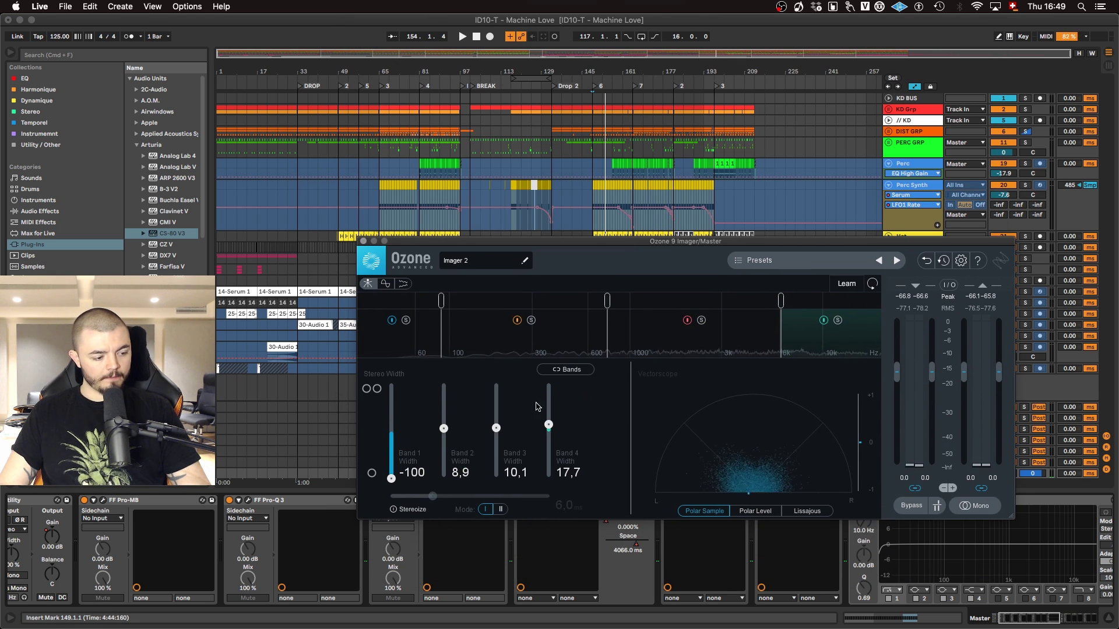
pyautogui.click(407, 320)
pyautogui.press('space')
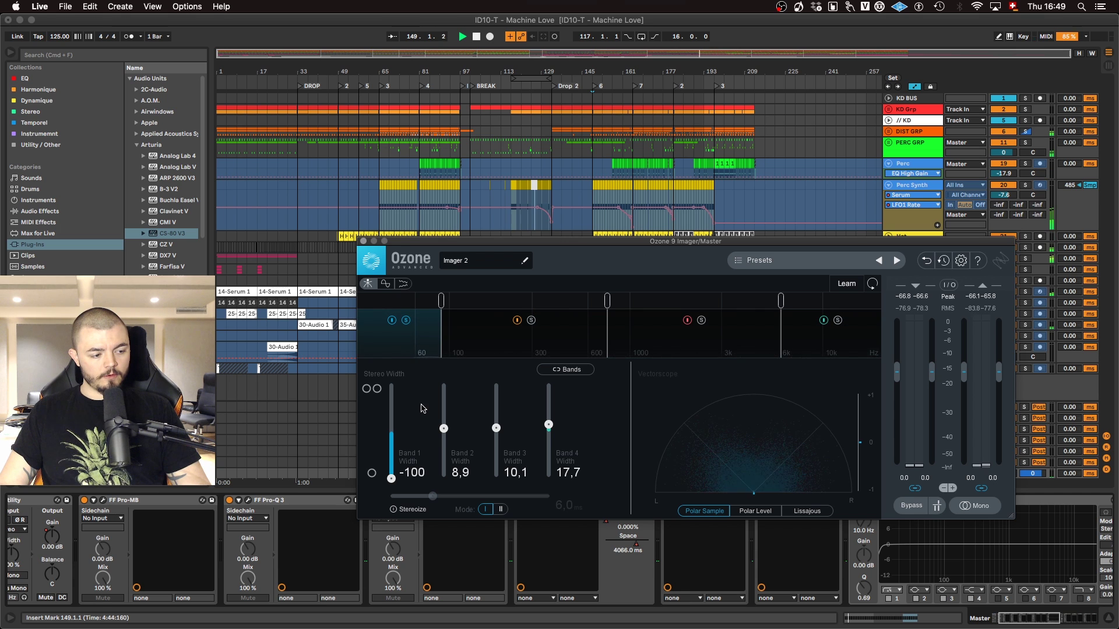
pyautogui.moveTo(392, 478)
pyautogui.mouseDown()
pyautogui.moveTo(392, 429)
pyautogui.moveTo(392, 479)
pyautogui.mouseUp()
pyautogui.press('space')
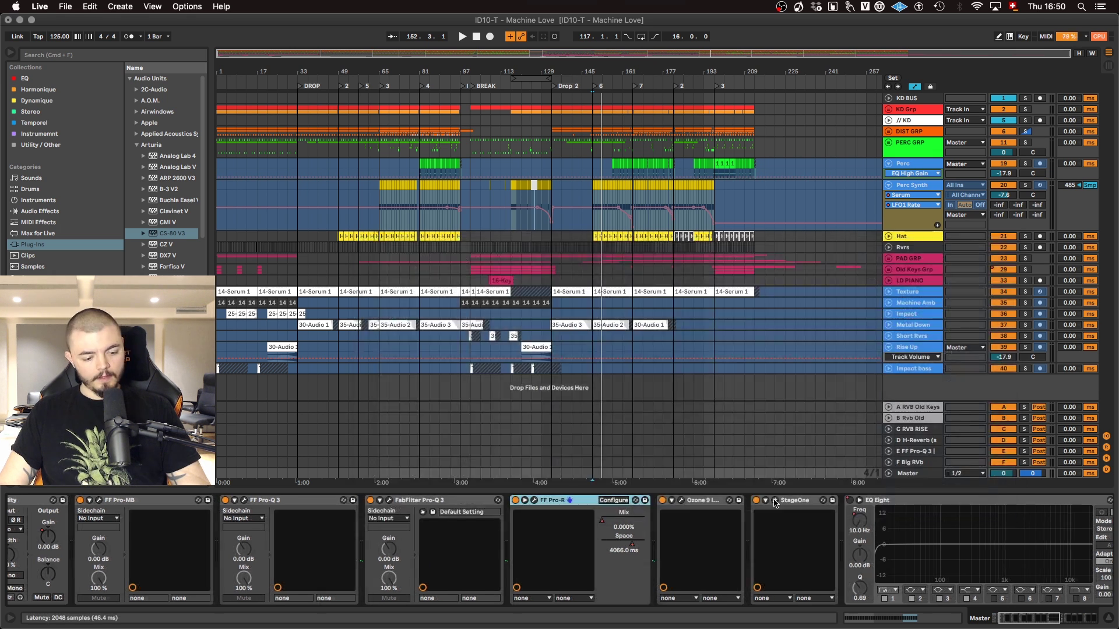
# Step: Inspect the Master's StageOne settings and the FF Pro-Q 3 following EQ Eight, closing each plug-in window
pyautogui.click(775, 501)
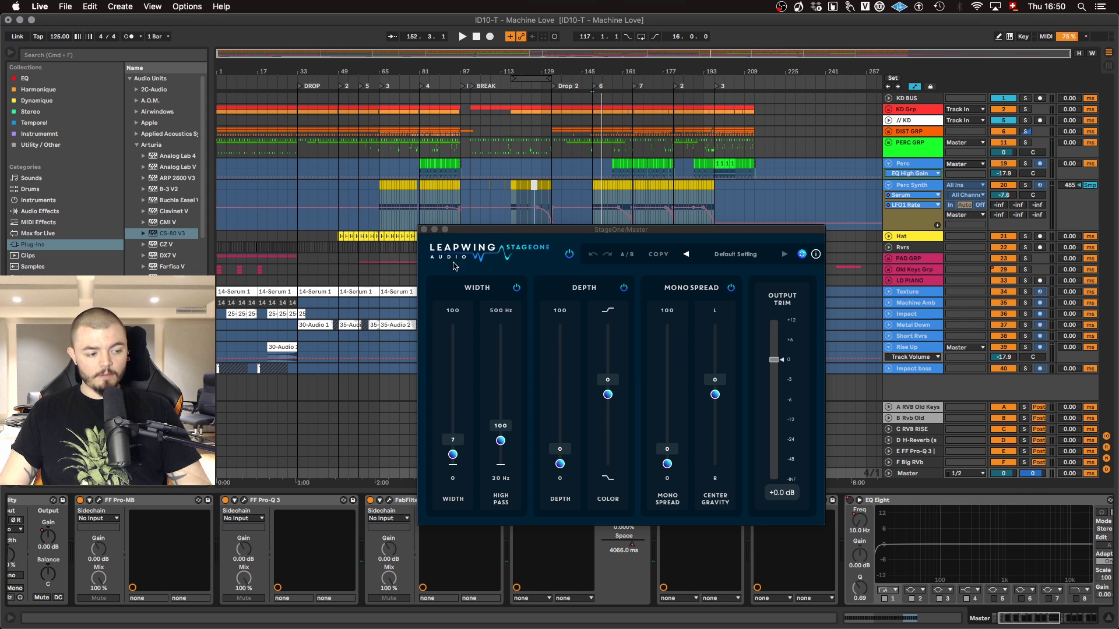
pyautogui.click(424, 230)
pyautogui.hscroll(10, 660, 526)
pyautogui.click(508, 500)
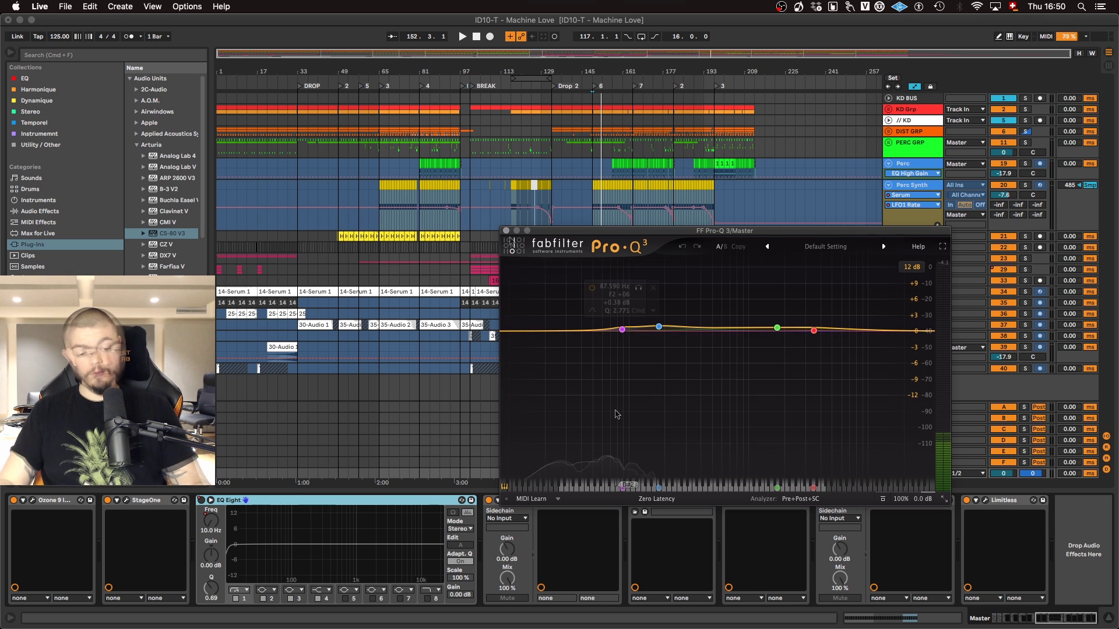
pyautogui.press('super+w')
# Step: Reopen the FabFilter Pro-Q 3 ahead of FF Pro-R, check its highest-frequency band and close it
pyautogui.hscroll(-10, 470, 526)
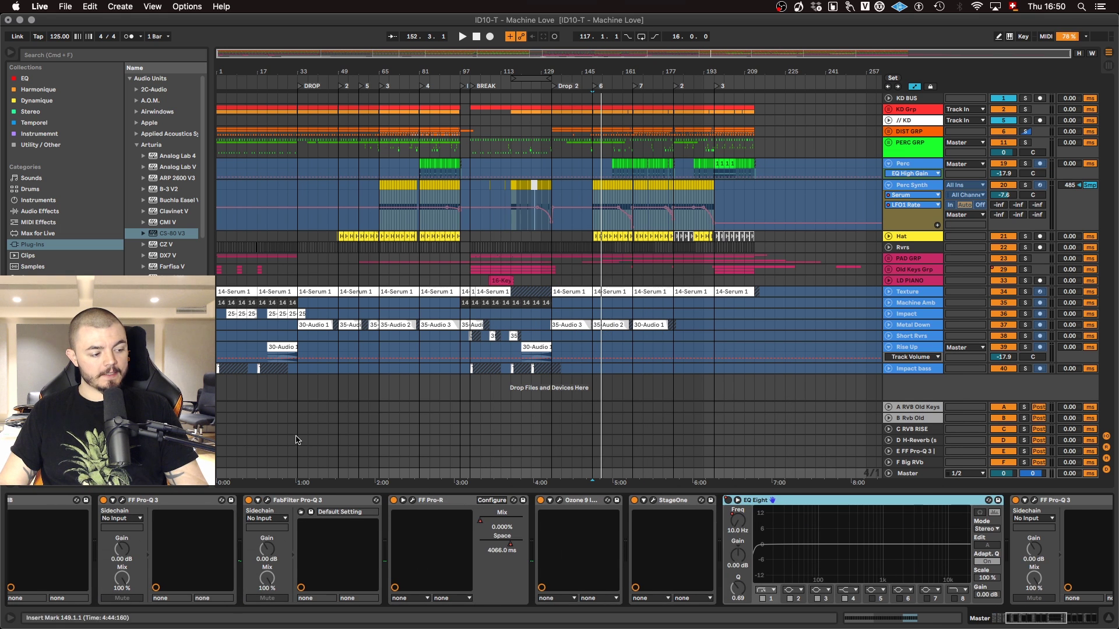
pyautogui.hscroll(-5, 446, 524)
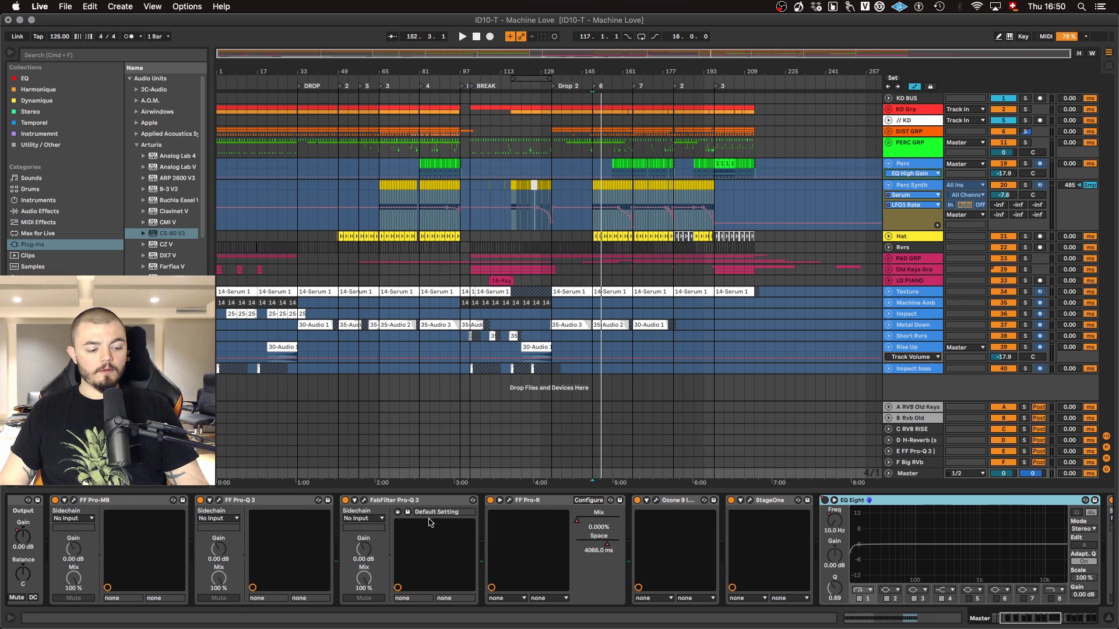
pyautogui.click(365, 500)
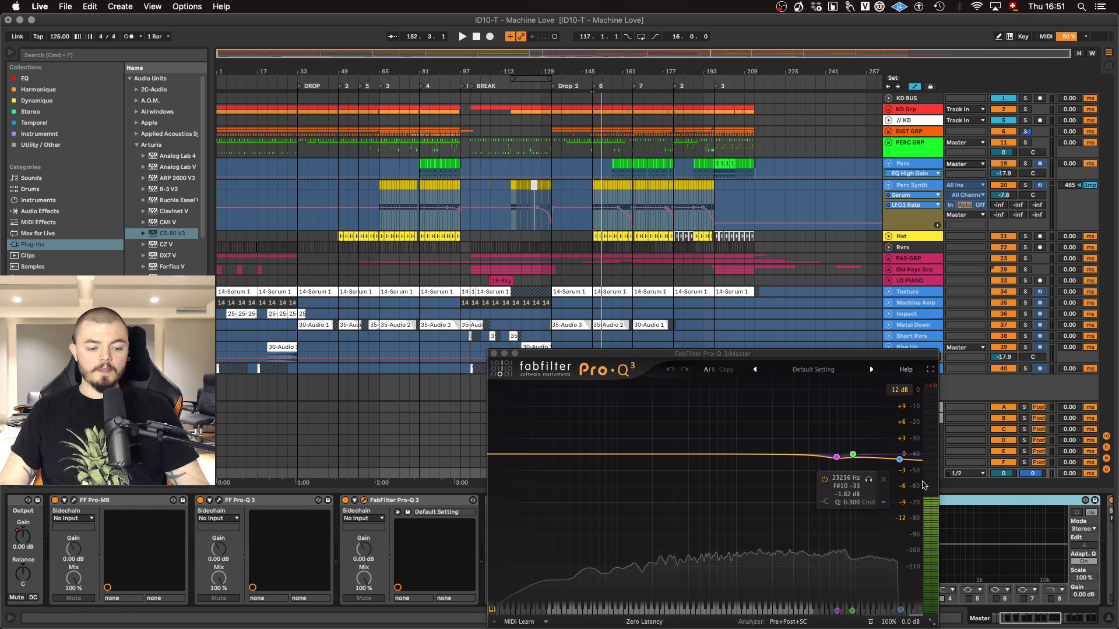
pyautogui.click(493, 353)
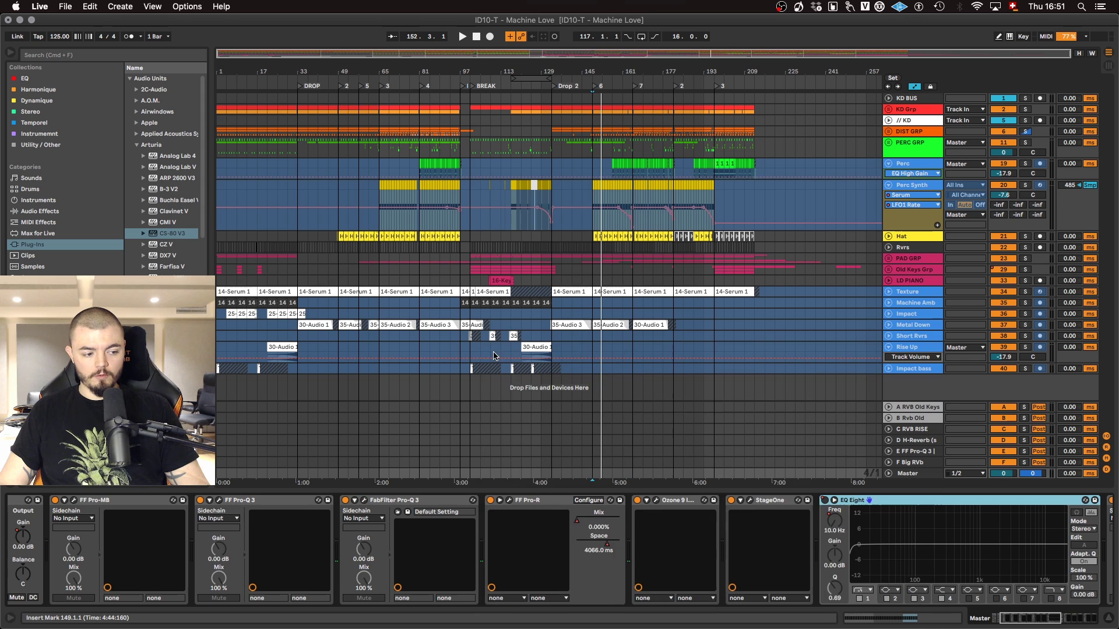
# Step: Open the Master's Newfangled Saturate, monitor its clipping meters while playing the second drop from bar 149, and close it
pyautogui.hscroll(15, 742, 556)
pyautogui.hscroll(8, 752, 557)
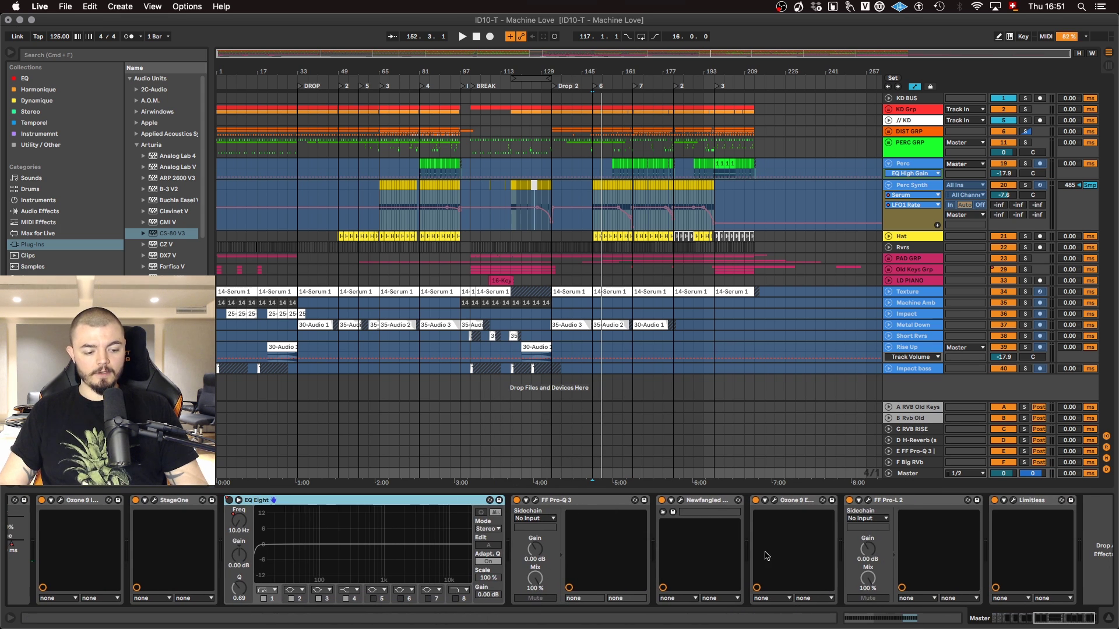
pyautogui.click(681, 502)
pyautogui.moveTo(797, 211); pyautogui.dragTo(888, 214)
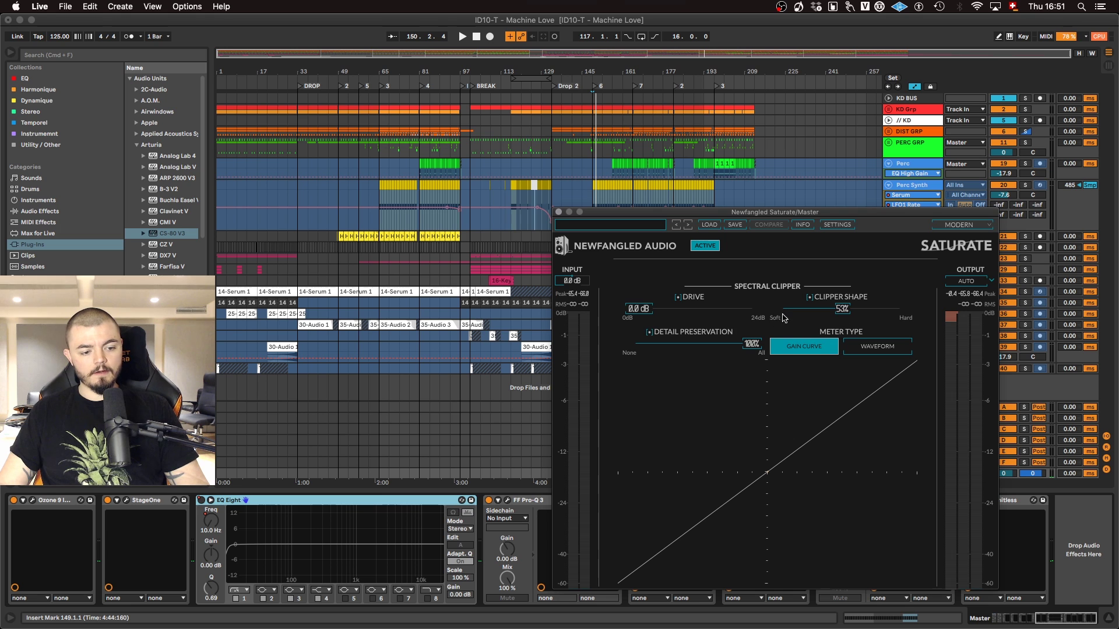
pyautogui.press('space')
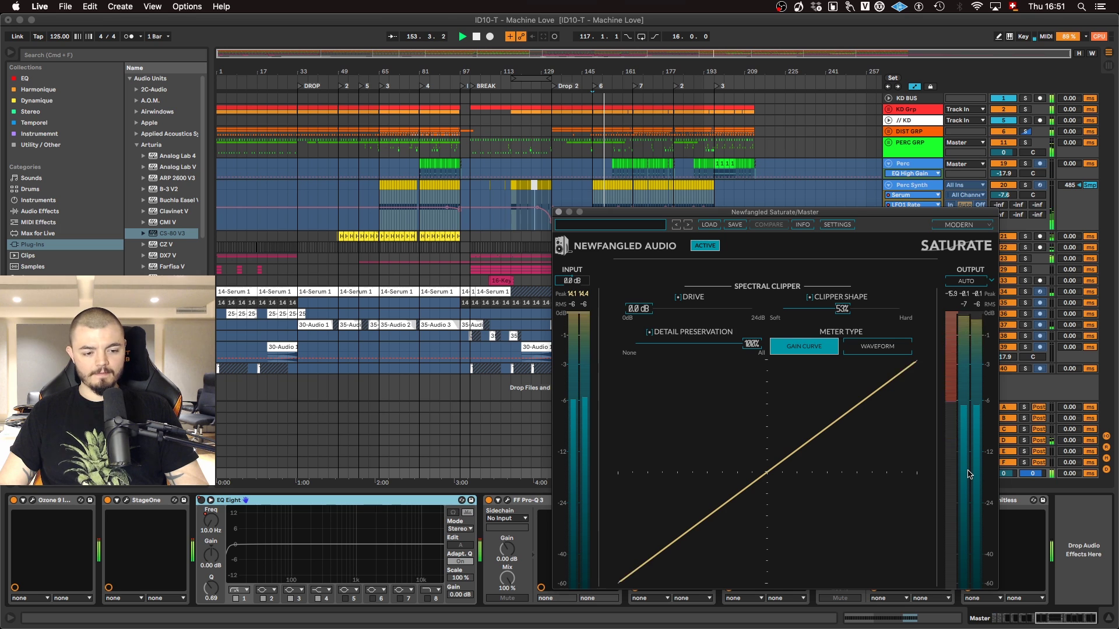
pyautogui.press('space')
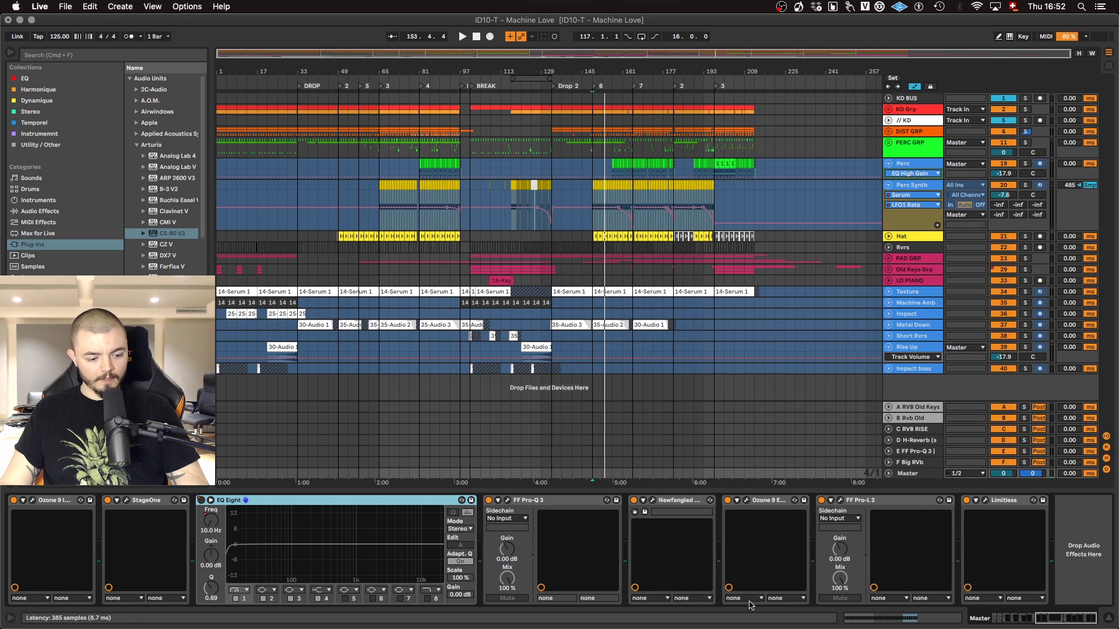
# Step: Solo the second band of the Master's Ozone 9 Exciter and compare it bypassed and enabled during playback from bar 149
pyautogui.moveTo(798, 282); pyautogui.dragTo(799, 243)
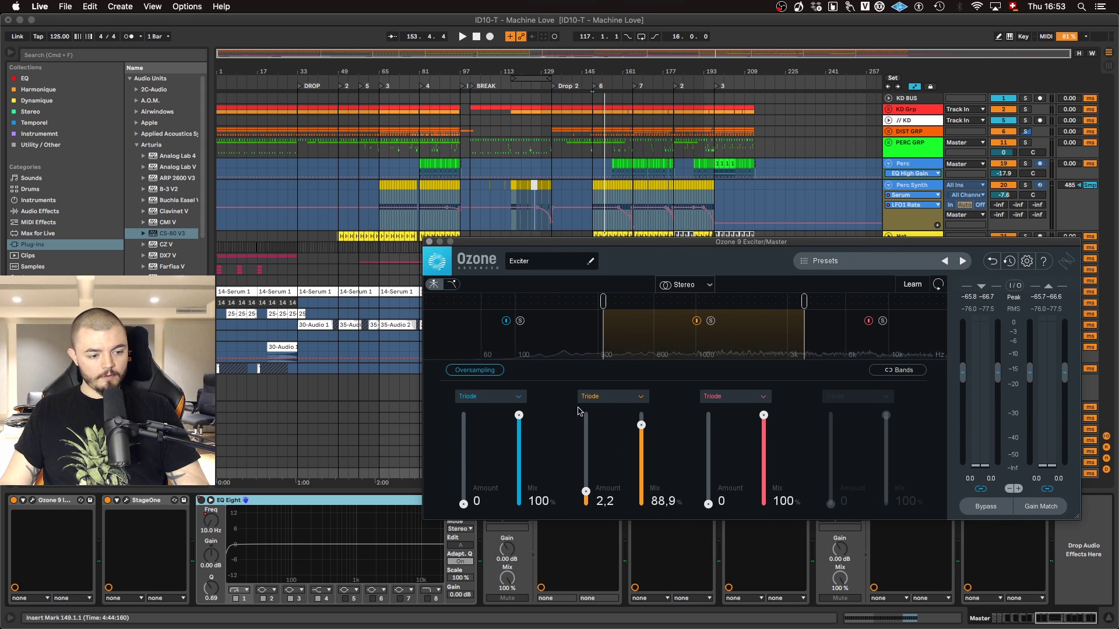
pyautogui.click(711, 321)
pyautogui.press('space')
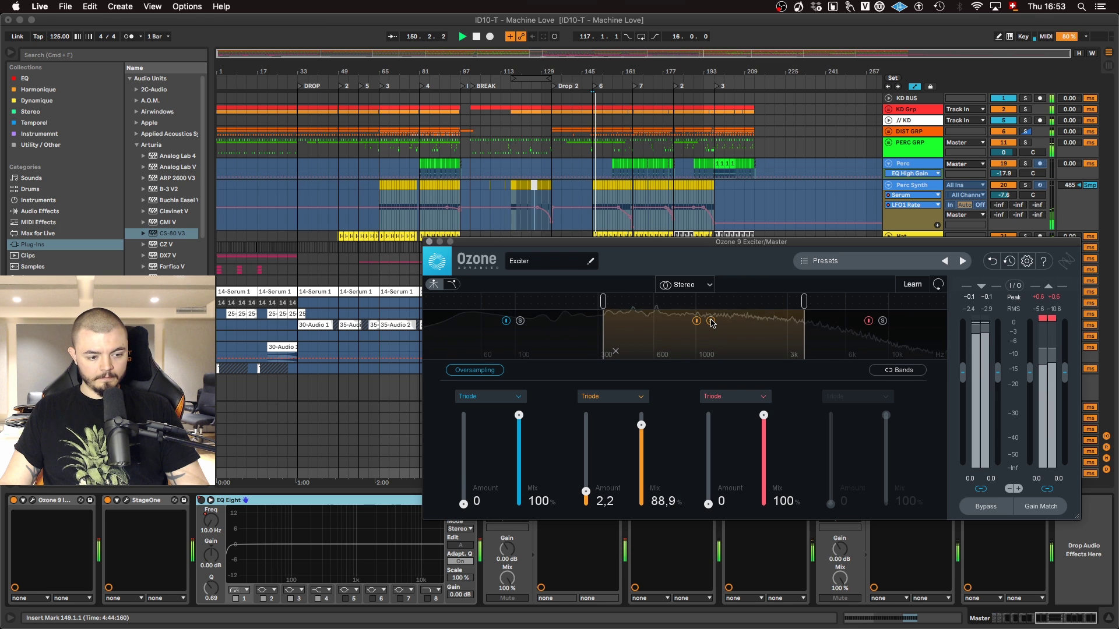
pyautogui.click(696, 322)
pyautogui.press('space')
pyautogui.press('space')
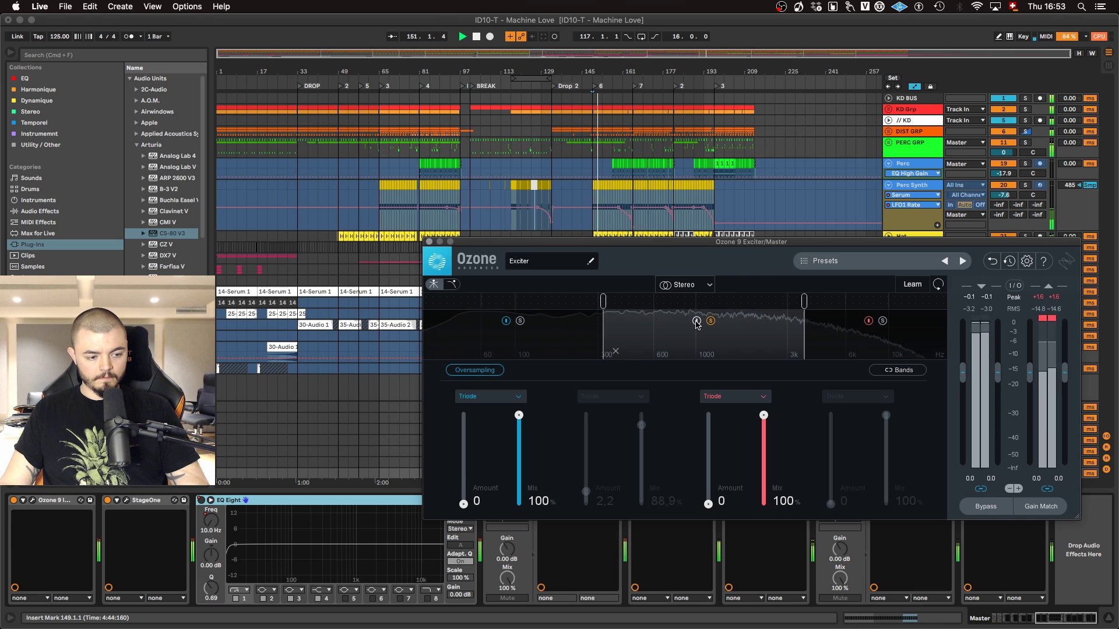
pyautogui.click(696, 321)
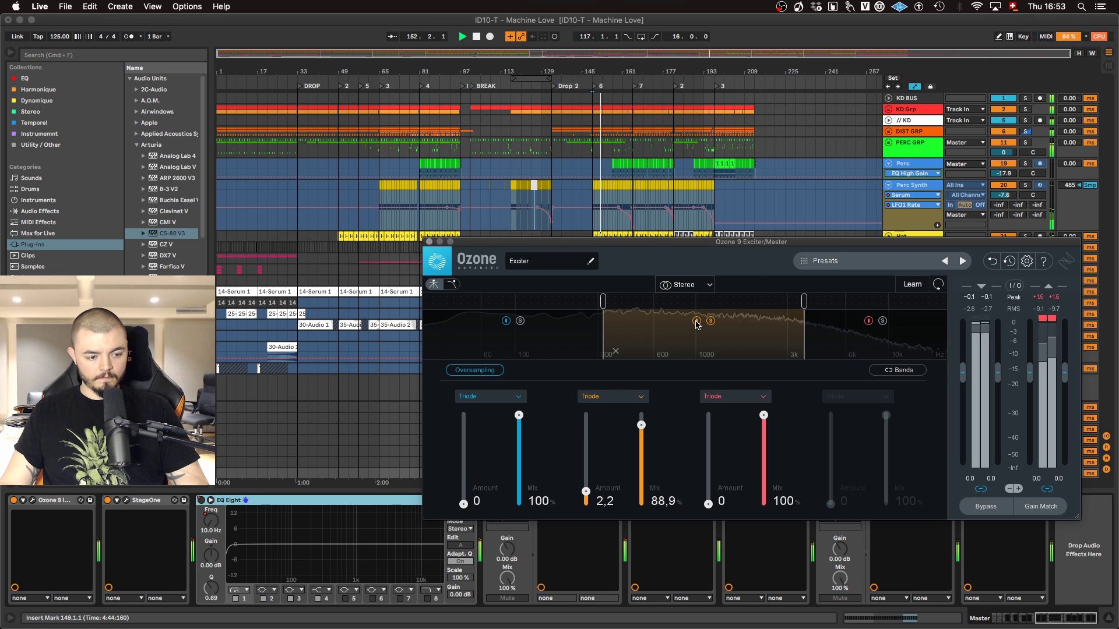
pyautogui.press('space')
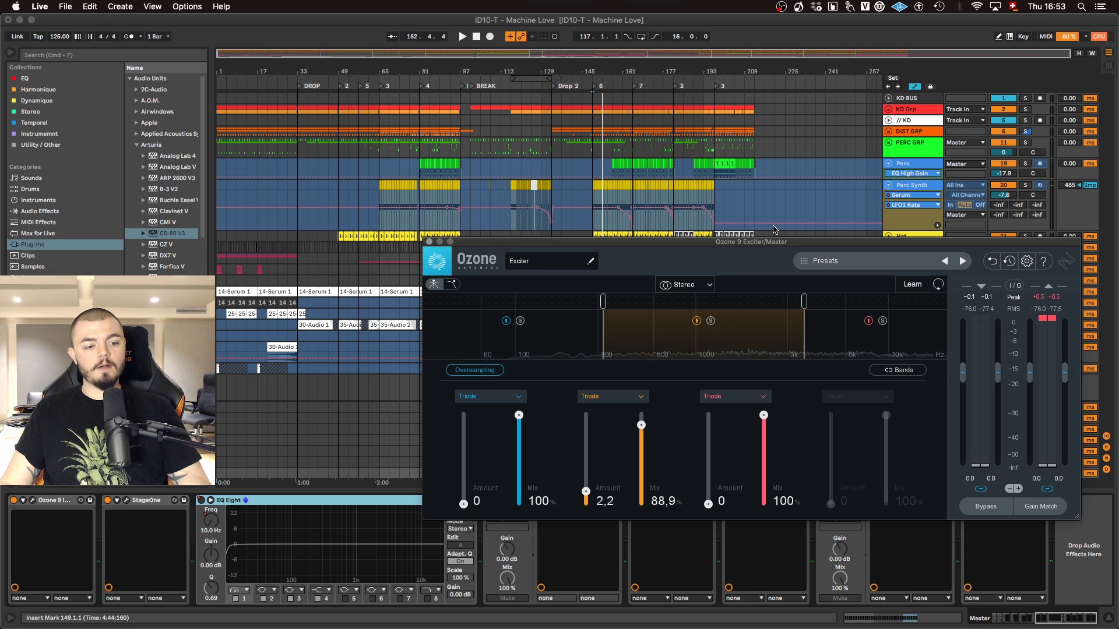
# Step: Move the Exciter window aside, open the Master's FF Pro-L 2 and monitor its gain reduction while playing from bar 149
pyautogui.moveTo(778, 240); pyautogui.dragTo(773, 162)
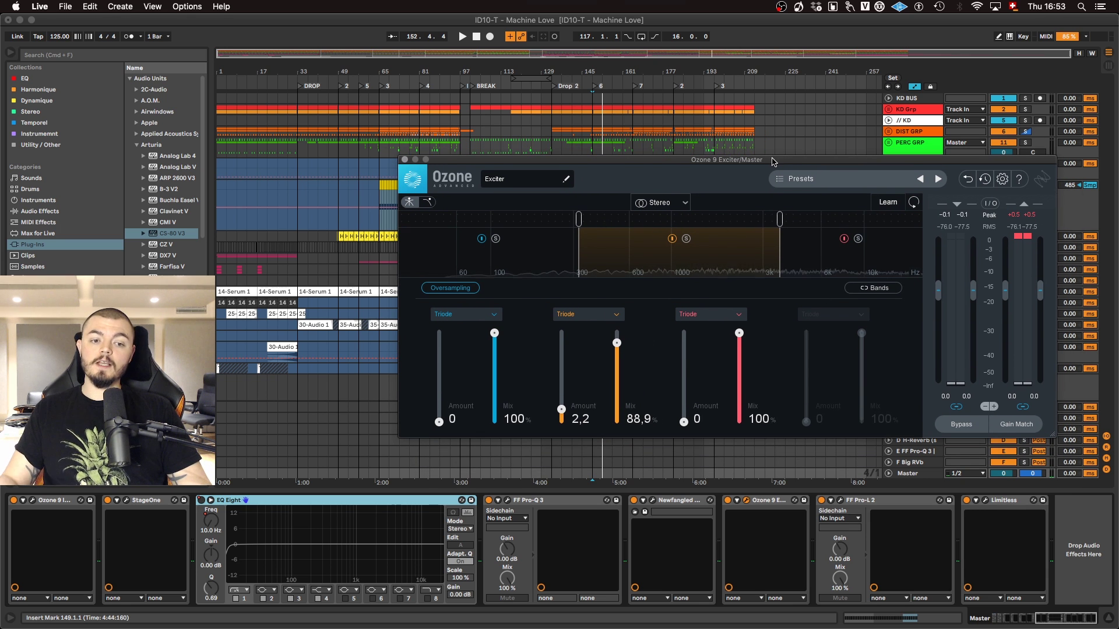
pyautogui.click(840, 501)
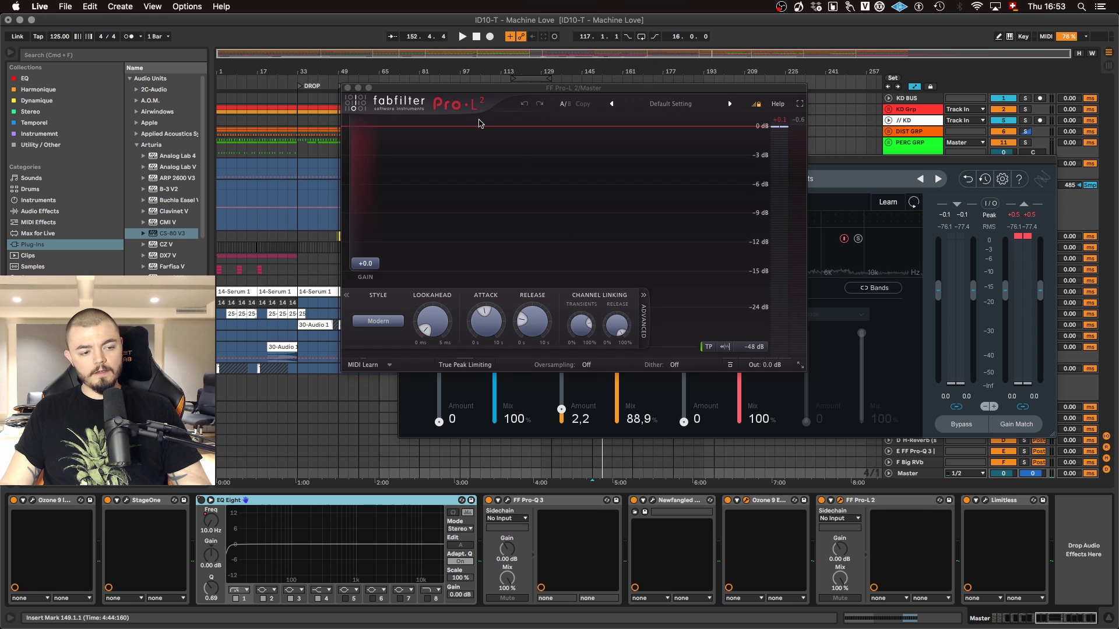
pyautogui.moveTo(576, 94); pyautogui.dragTo(580, 147)
pyautogui.press('space')
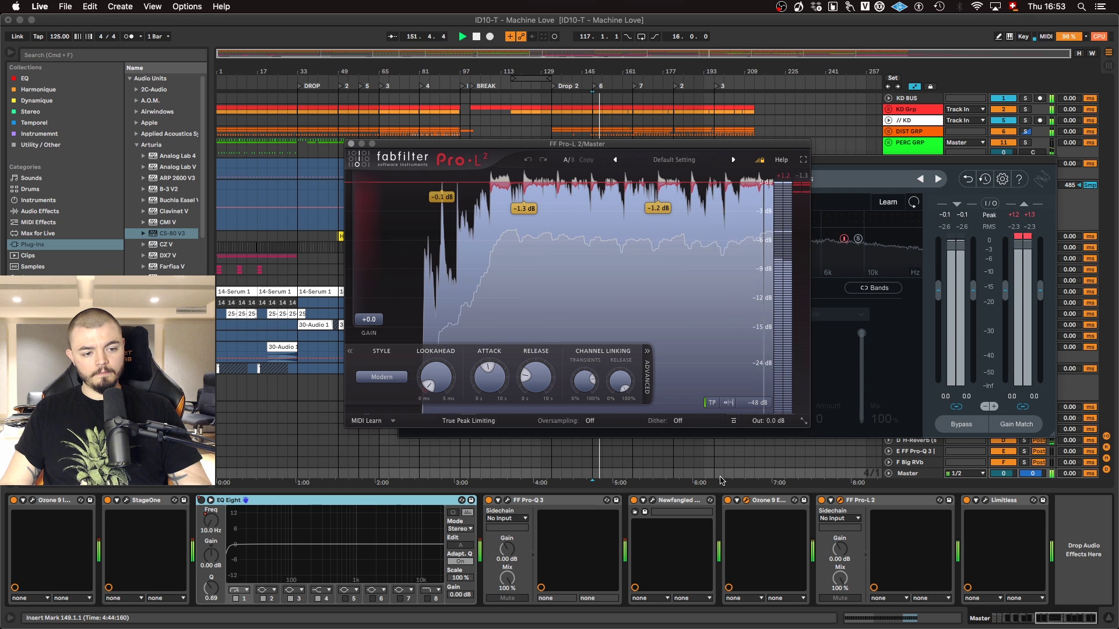
pyautogui.press('space')
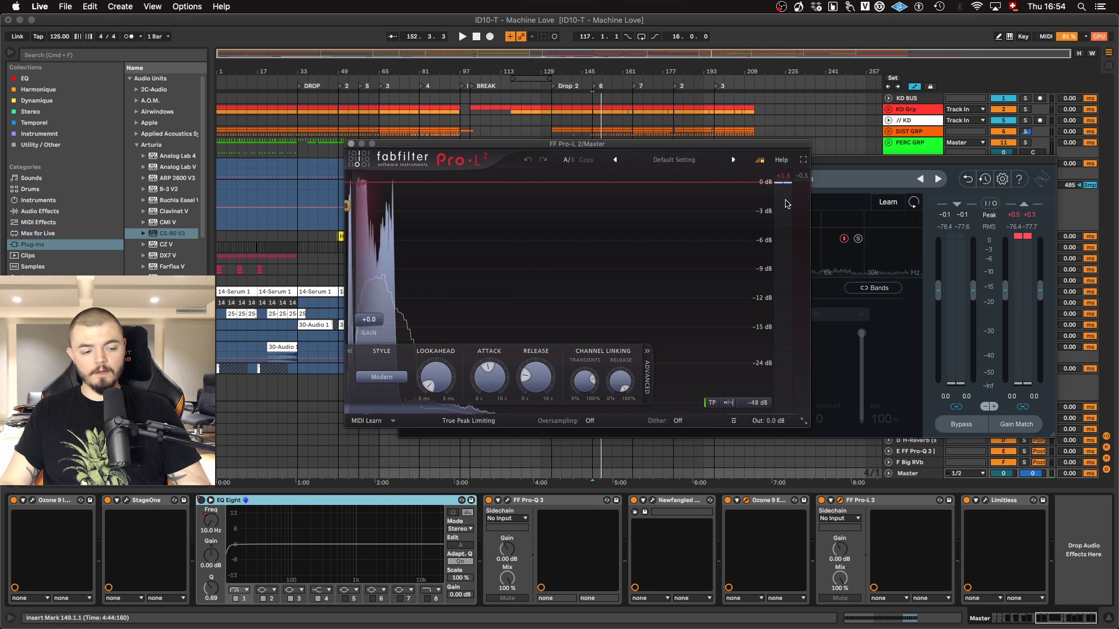
# Step: Open the Master's Limitless limiter and monitor its spectrum and loudness while playing the second drop
pyautogui.click(985, 501)
pyautogui.moveTo(779, 106); pyautogui.dragTo(813, 233)
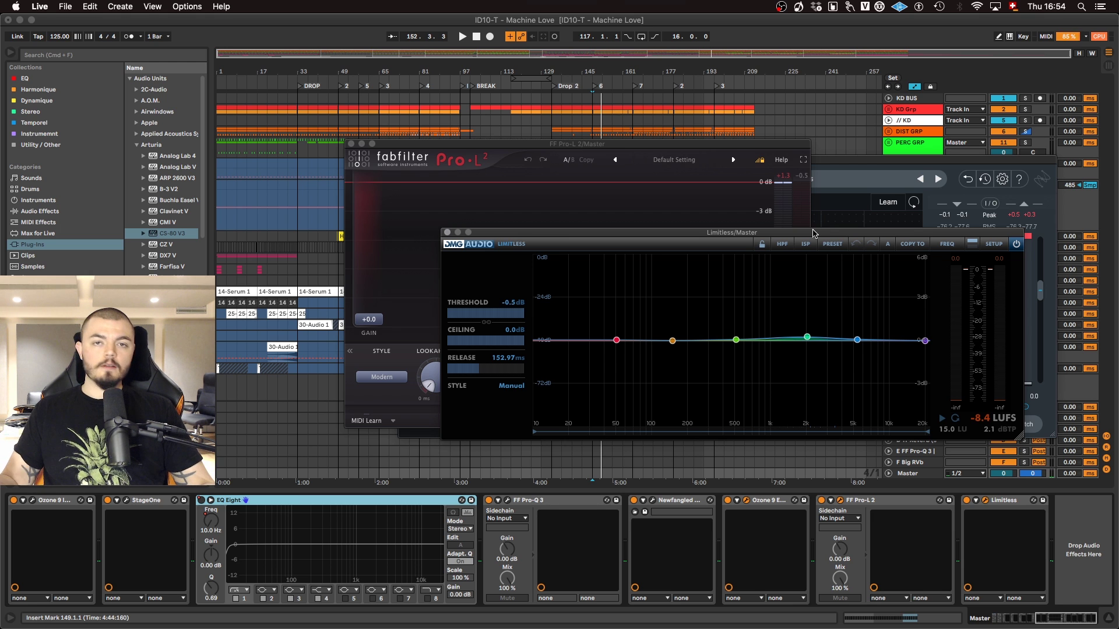
pyautogui.press('space')
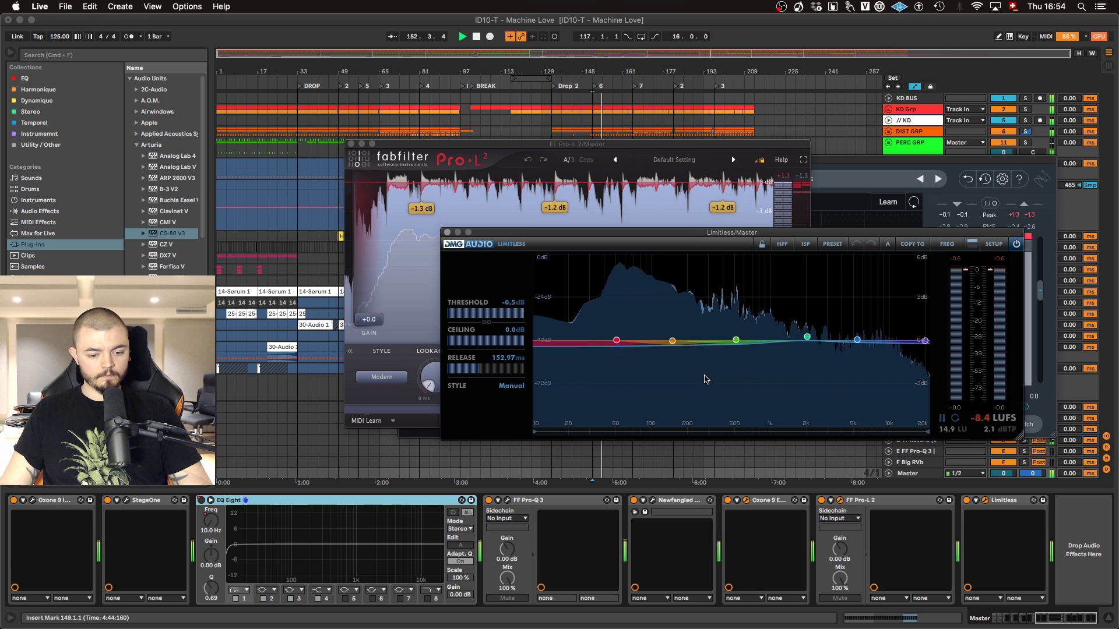
pyautogui.press('space')
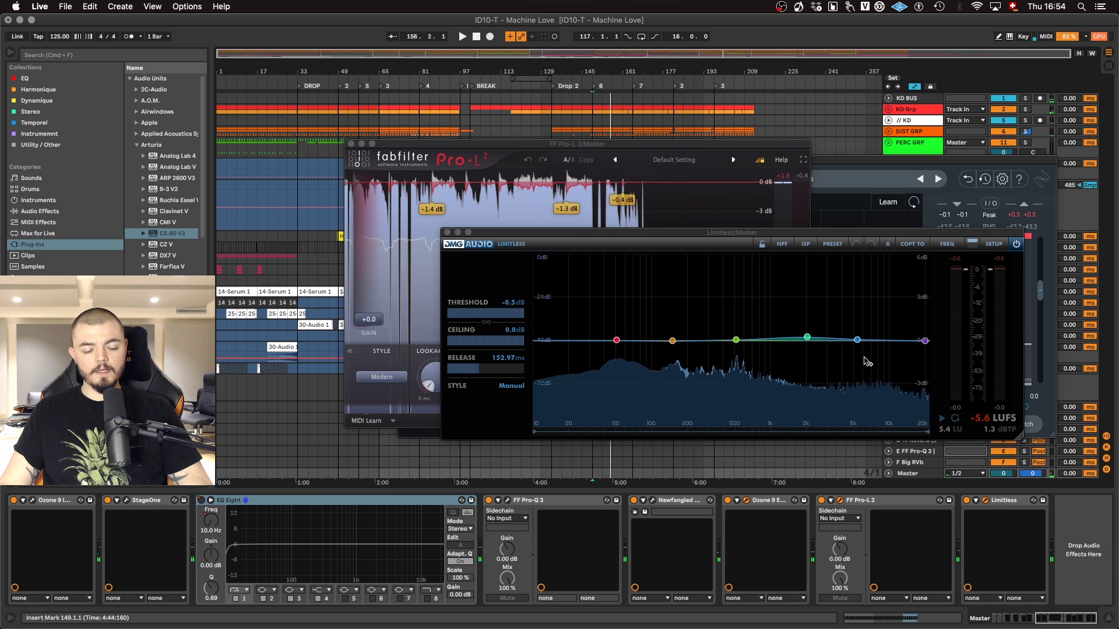